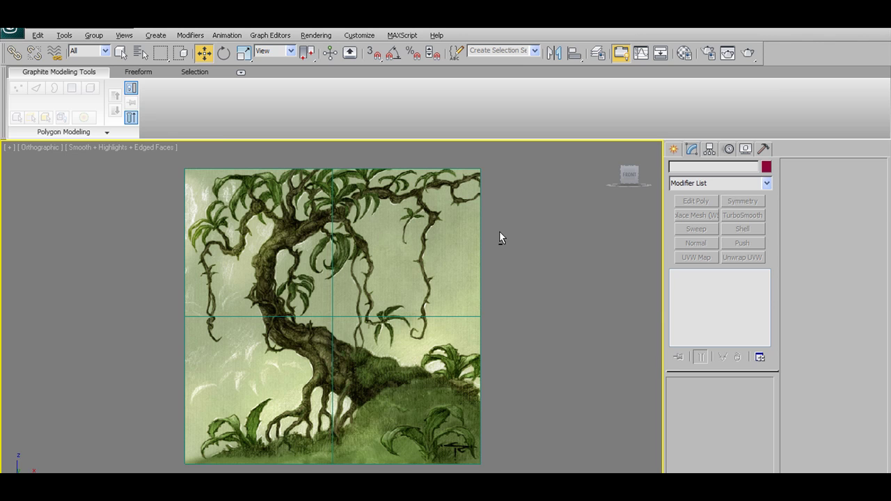
Step: Show all four viewports instead of the single maximized orthographic view
key(alt+w)
scroll(196, 223, down, 2)
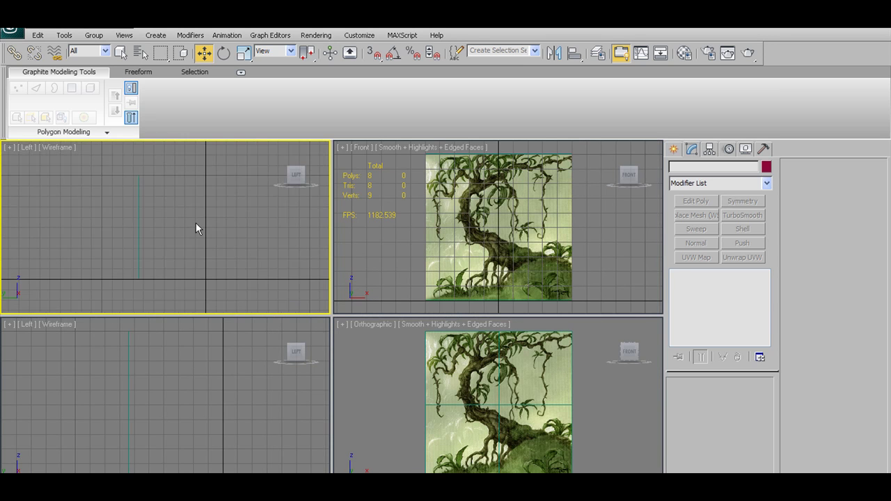
click(674, 149)
click(745, 279)
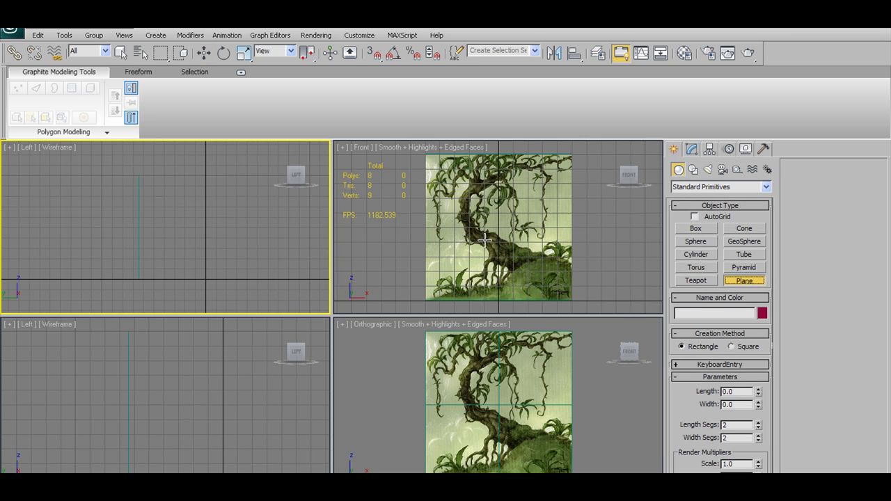
mouse_move(152, 240)
middle_down()
mouse_move(152, 219)
mouse_move(158, 239)
middle_up()
mouse_move(146, 176)
mouse_down()
mouse_move(195, 229)
mouse_move(275, 279)
mouse_up()
click(286, 247)
click(200, 53)
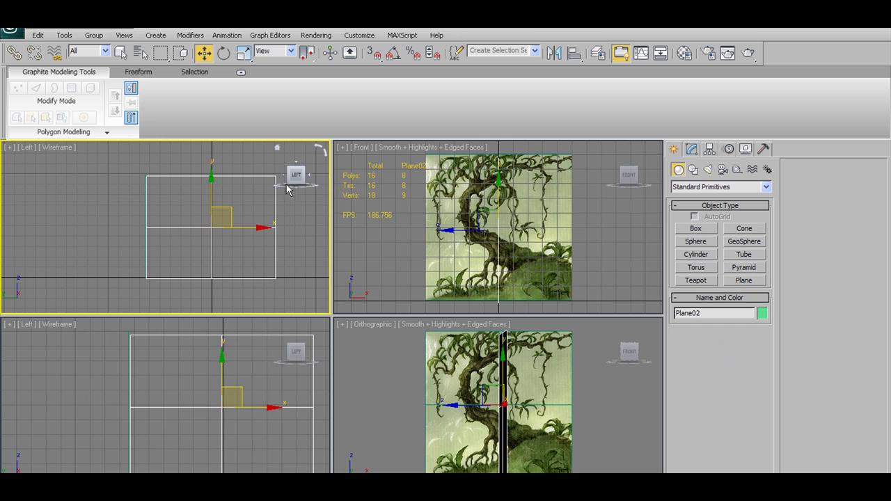
key(Delete)
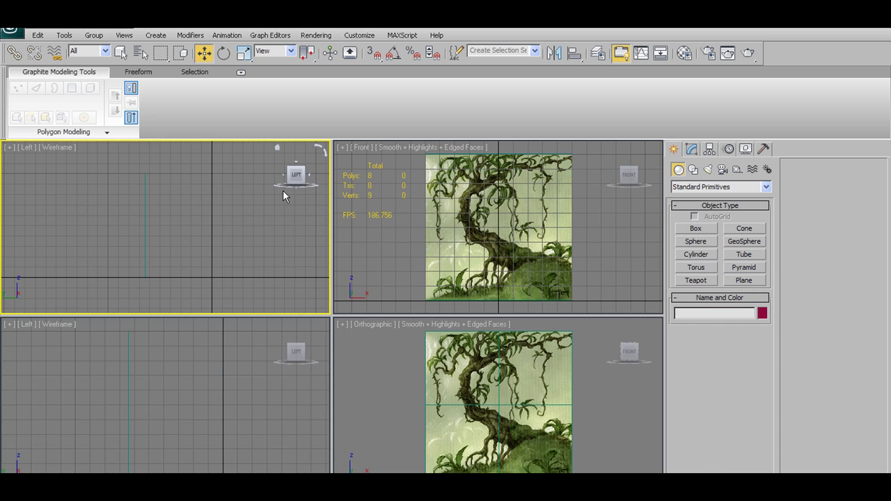
Step: Change the active Left viewport to Top view and draw a ground plane about 76 by 114 in front of the reference image
click(25, 147)
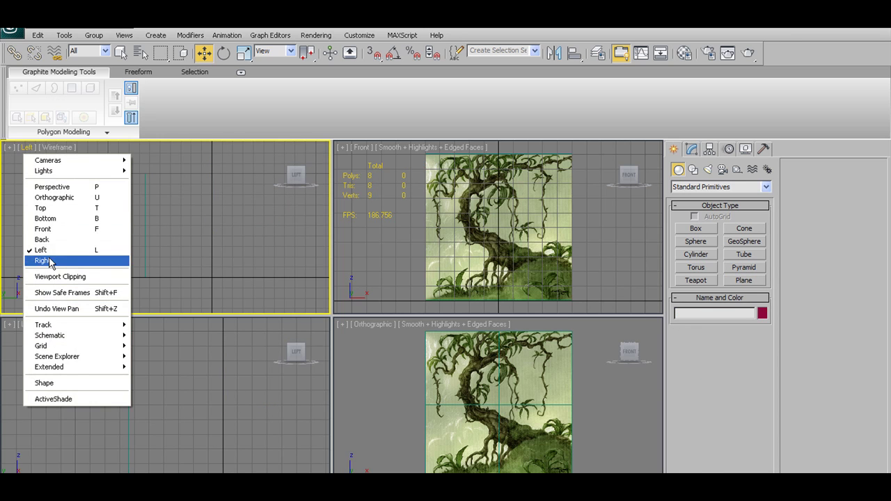
click(55, 209)
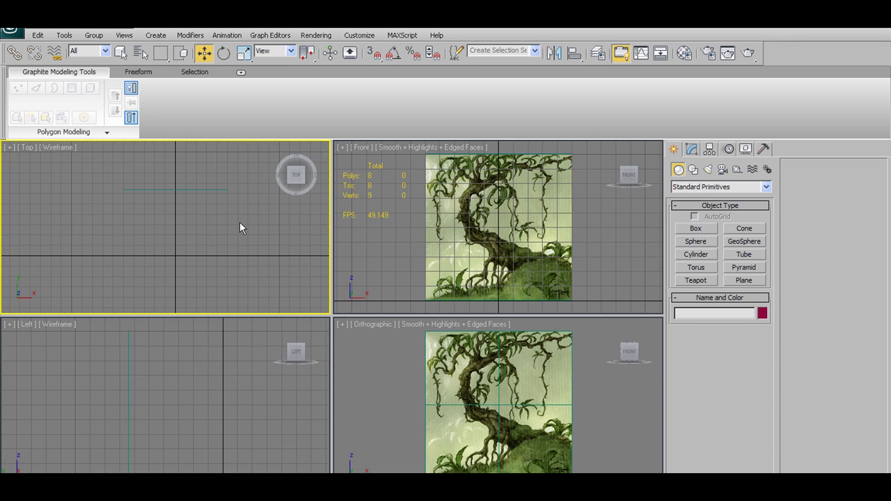
click(744, 280)
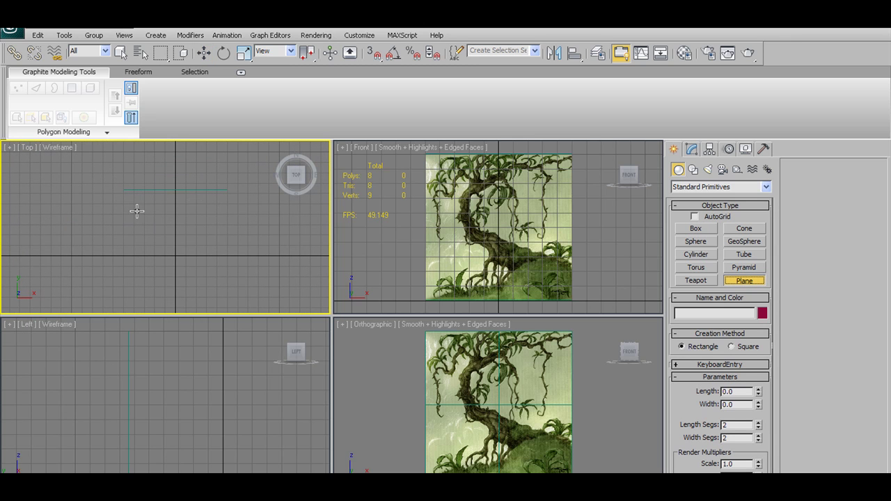
drag(124, 195, 244, 274)
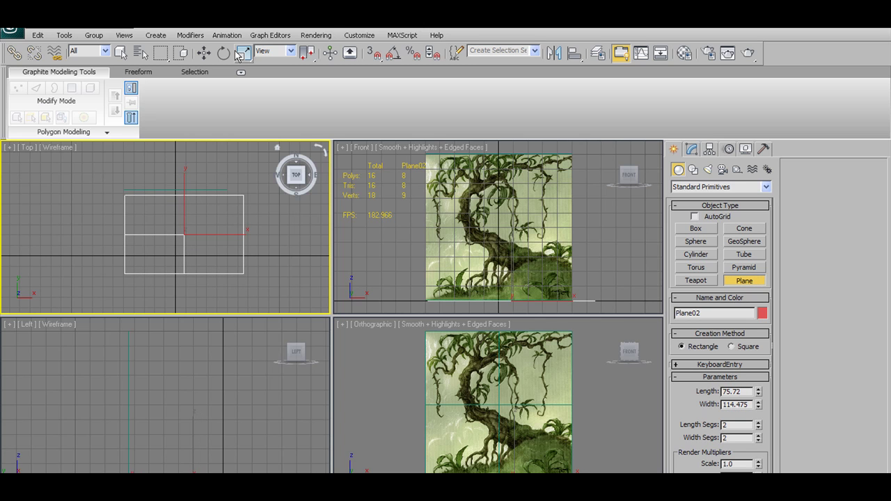
Step: Move the ground plane back along Y until its rear edge meets the reference image plane
click(205, 53)
alt+middle_drag(474, 397, 492, 416)
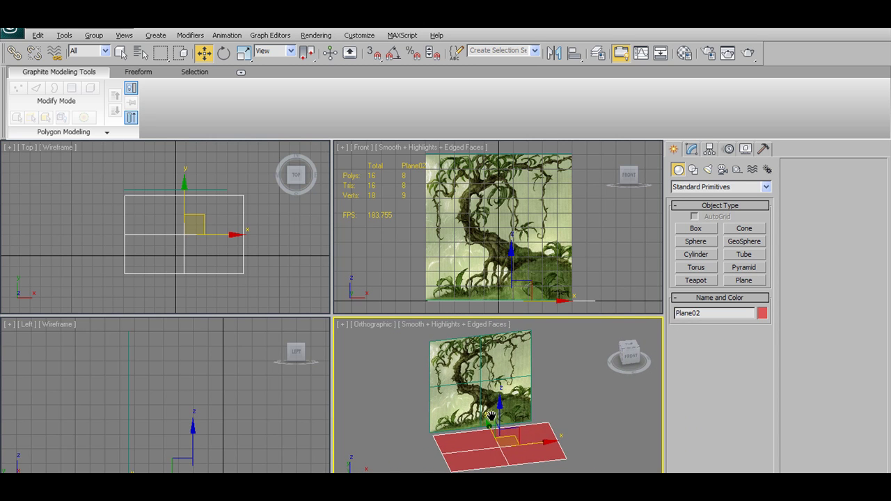
drag(491, 429, 490, 426)
alt+middle_drag(565, 417, 608, 410)
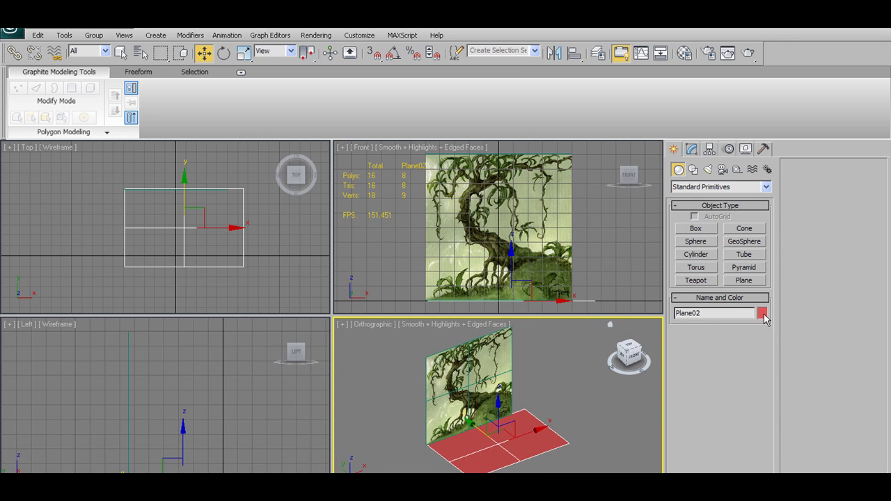
Step: Give the ground plane a dark green object colour and change the orthographic viewport to Perspective
click(763, 313)
click(509, 358)
alt+middle_drag(543, 386, 519, 377)
key(p)
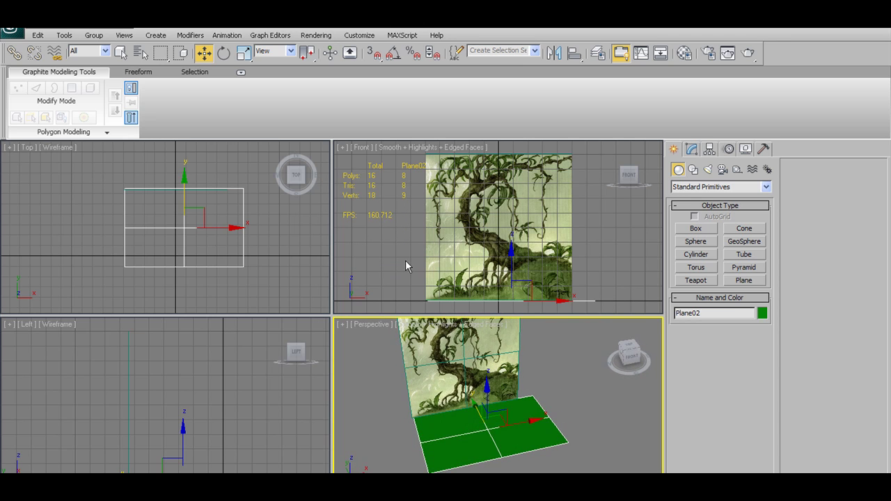
Step: Convert the ground plane to an editable poly and select all of its polygons
click(69, 132)
click(49, 150)
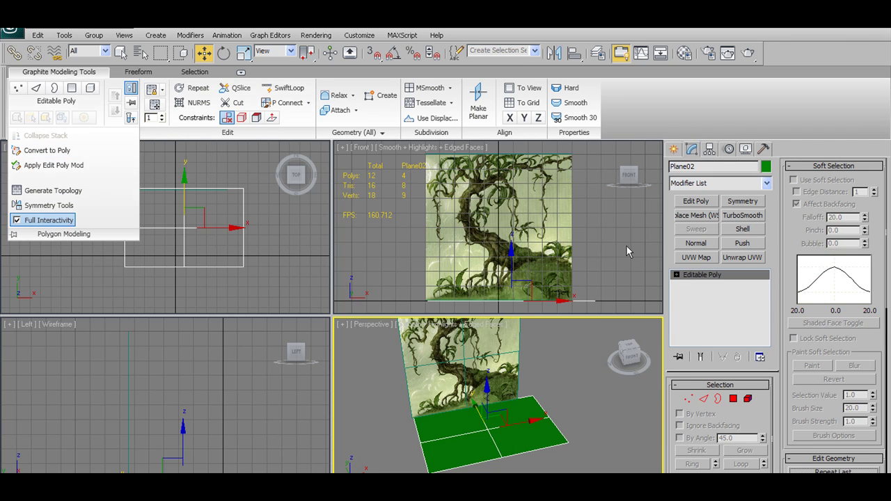
click(90, 87)
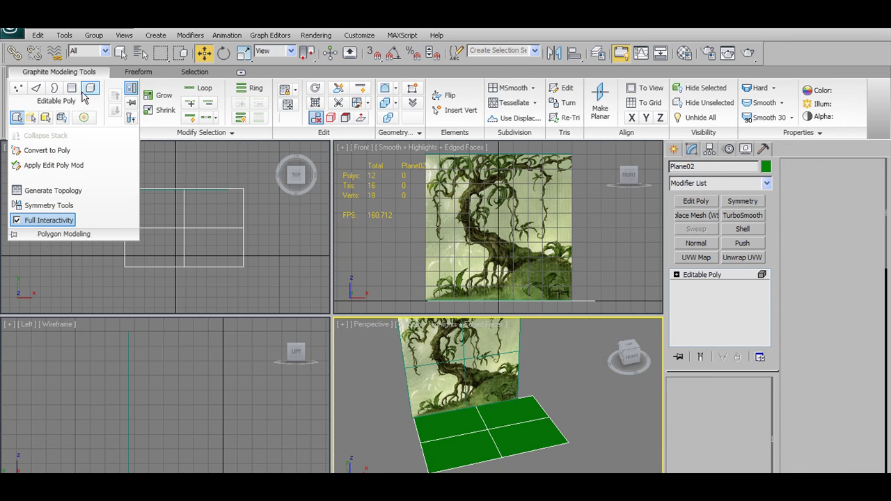
click(488, 432)
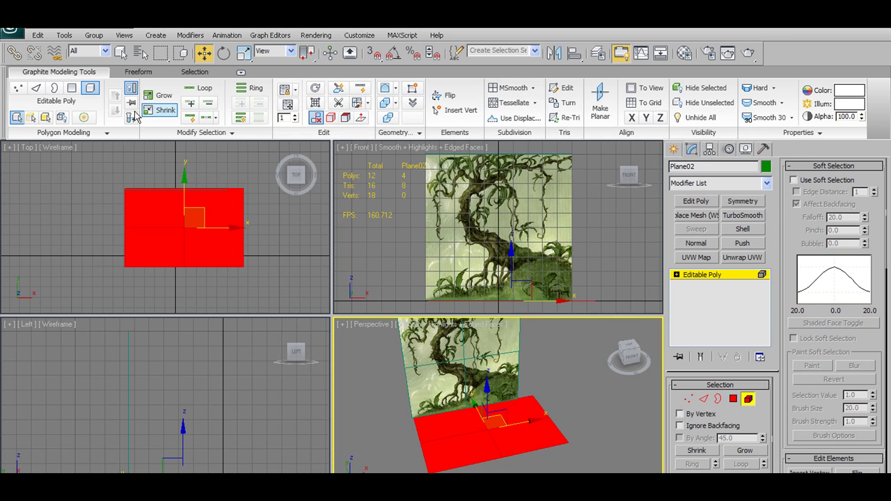
click(75, 89)
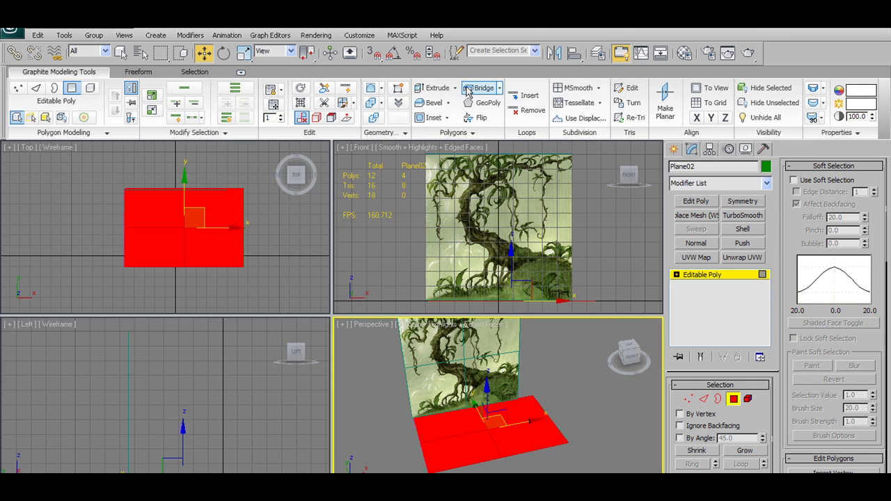
Step: Extrude the selected polygons as a group into a thin slab and leave polygon editing
shift+click(441, 88)
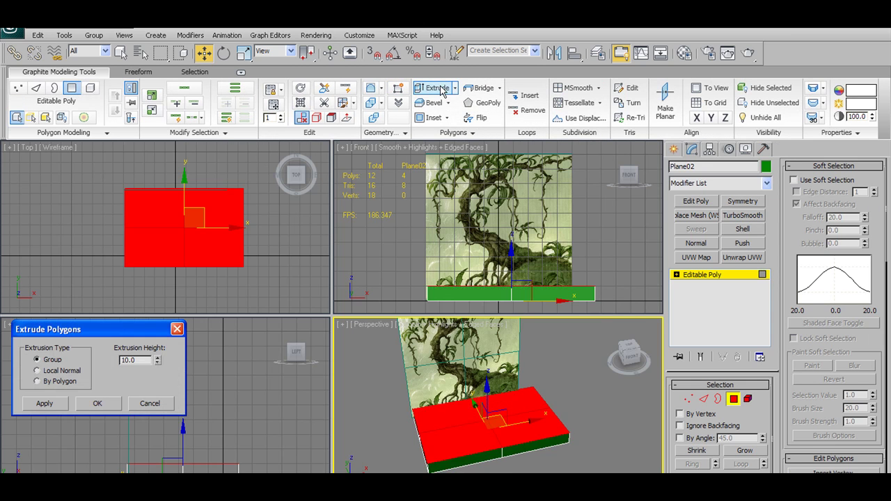
drag(159, 362, 173, 402)
click(106, 408)
alt+middle_drag(538, 444, 547, 410)
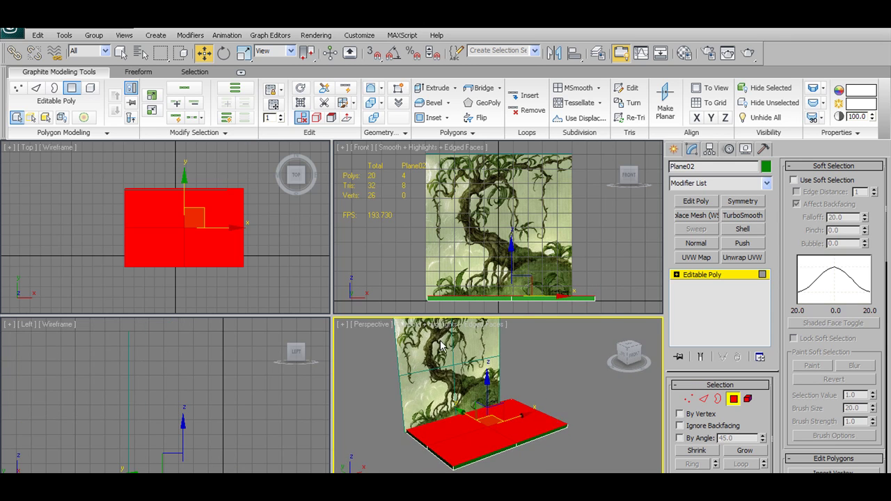
click(735, 399)
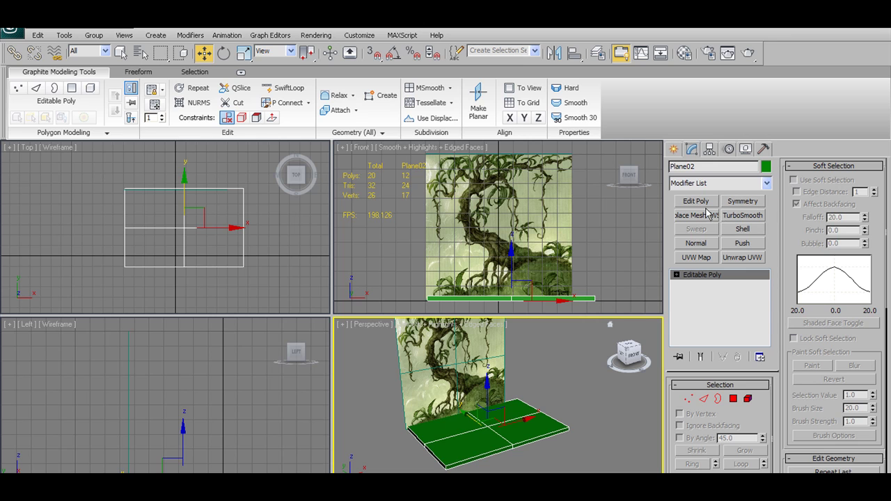
Step: Apply TurboSmooth with 3 iterations to the ground slab and convert the result to an editable poly
click(744, 216)
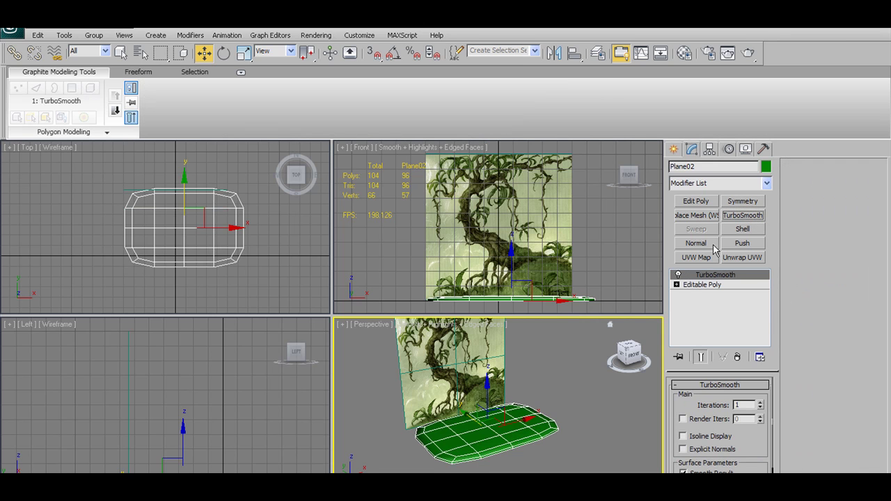
click(762, 404)
alt+middle_drag(466, 417, 470, 394)
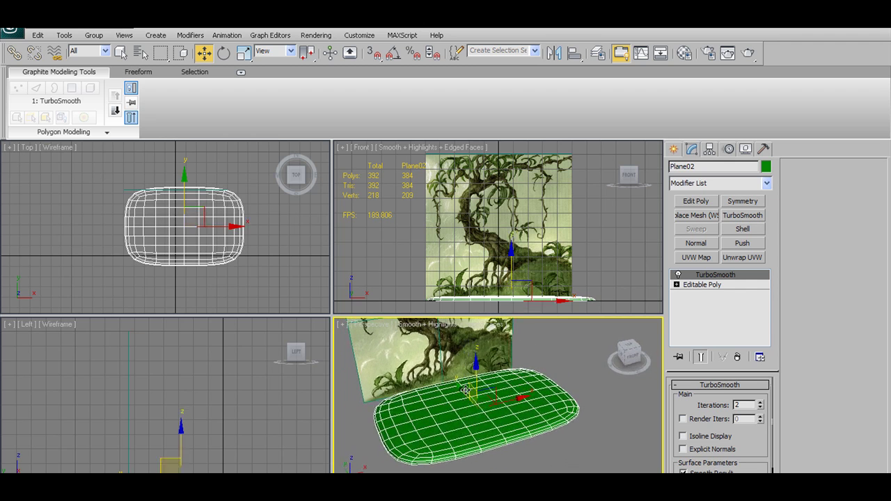
mouse_move(447, 420)
alt+middle_down()
mouse_move(437, 416)
mouse_move(443, 409)
alt+middle_up()
alt+middle_drag(508, 404, 647, 425)
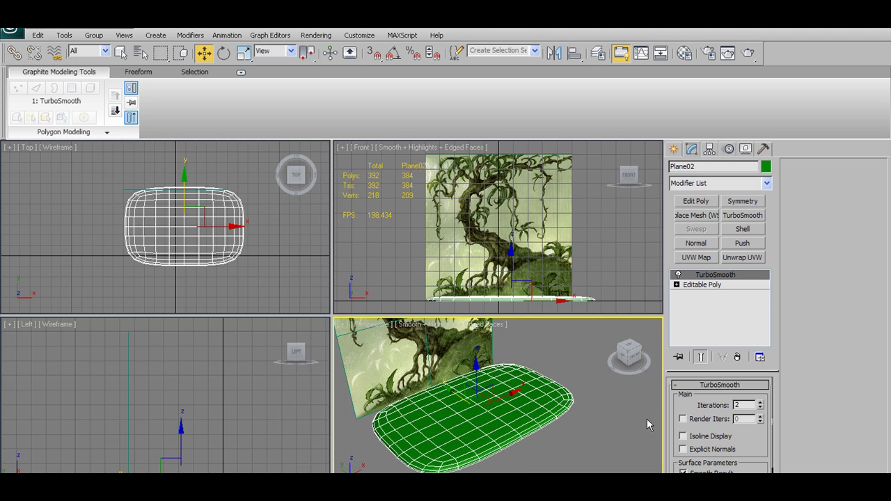
click(761, 404)
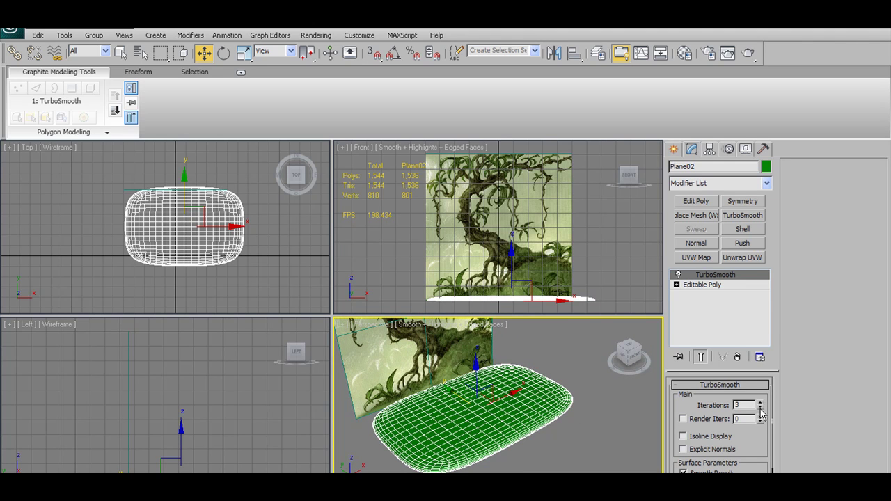
click(760, 409)
click(761, 403)
alt+middle_drag(514, 413, 500, 406)
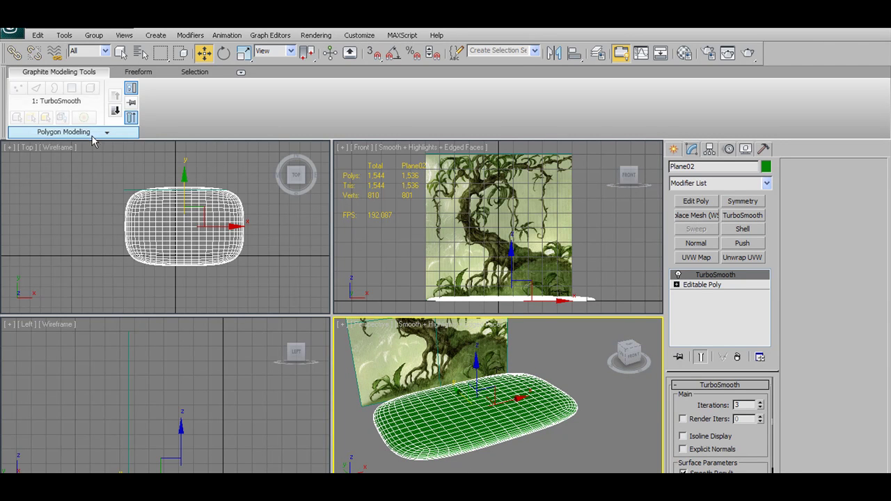
click(64, 132)
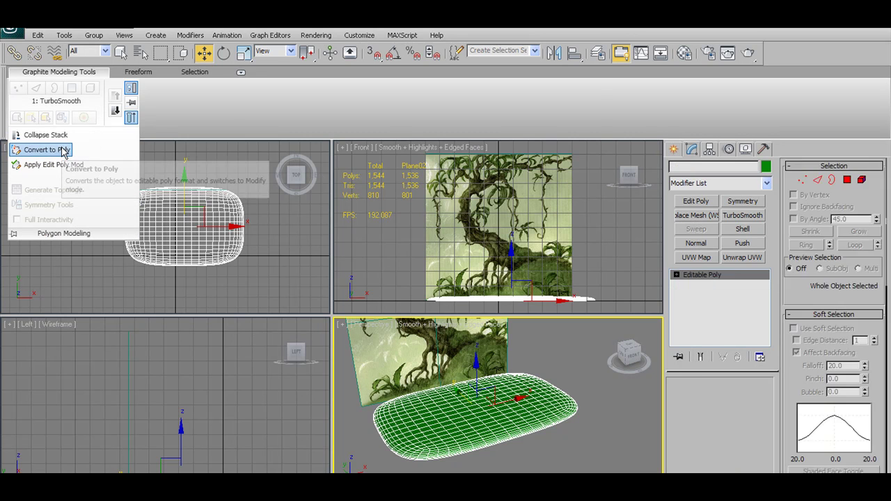
click(64, 150)
Step: Scale the ground mesh up along Y and slightly wider along X
click(243, 53)
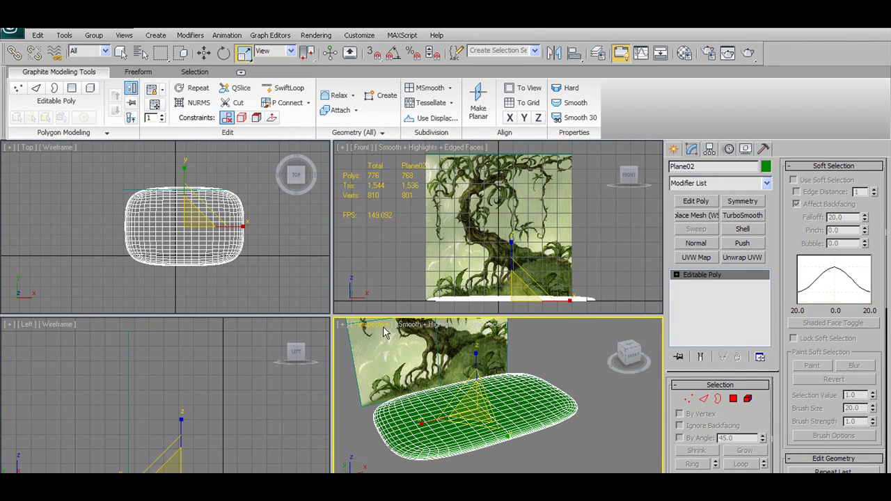
drag(507, 433, 515, 444)
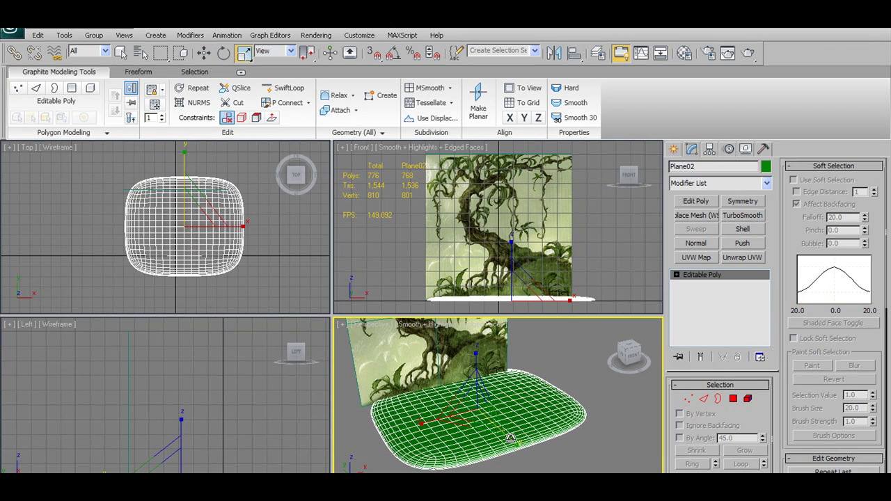
drag(420, 418, 416, 425)
alt+middle_drag(414, 422, 419, 369)
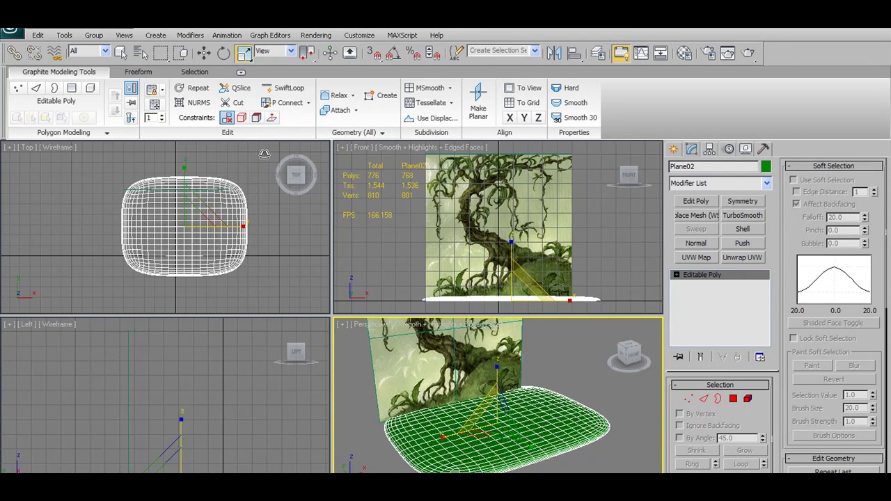
Step: Raise a large hill at the rear right of the ground with the Push/Pull paint deform brush, following the reference image
click(138, 72)
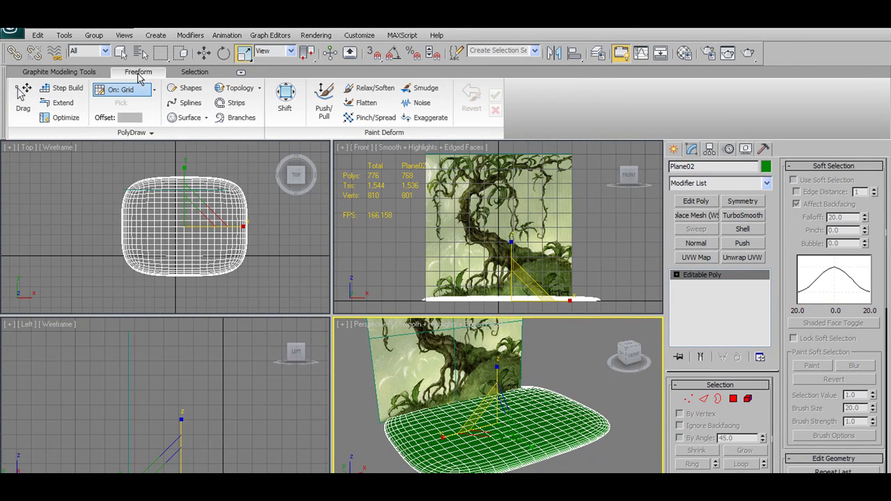
click(285, 105)
click(324, 103)
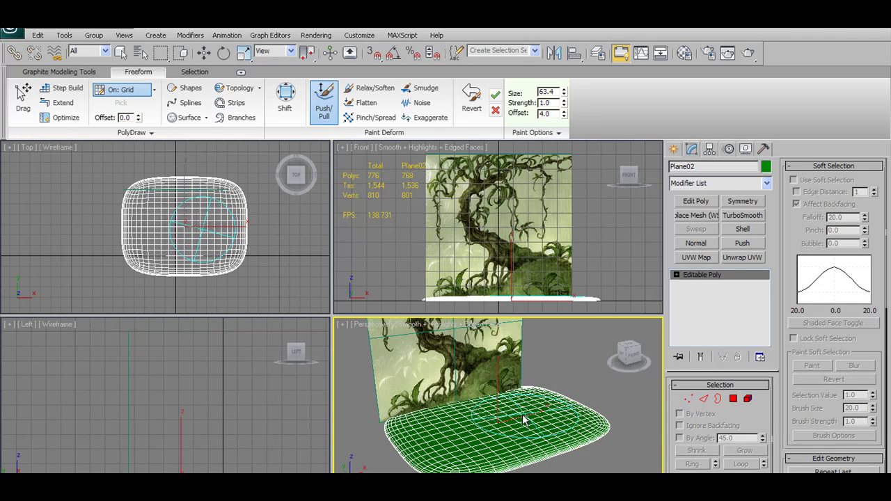
mouse_move(528, 417)
mouse_down()
mouse_move(539, 409)
mouse_move(514, 388)
mouse_move(527, 349)
mouse_up()
middle_drag(529, 351, 578, 364)
mouse_move(537, 407)
alt+middle_down()
mouse_move(593, 413)
mouse_move(553, 413)
alt+middle_up()
drag(554, 413, 576, 416)
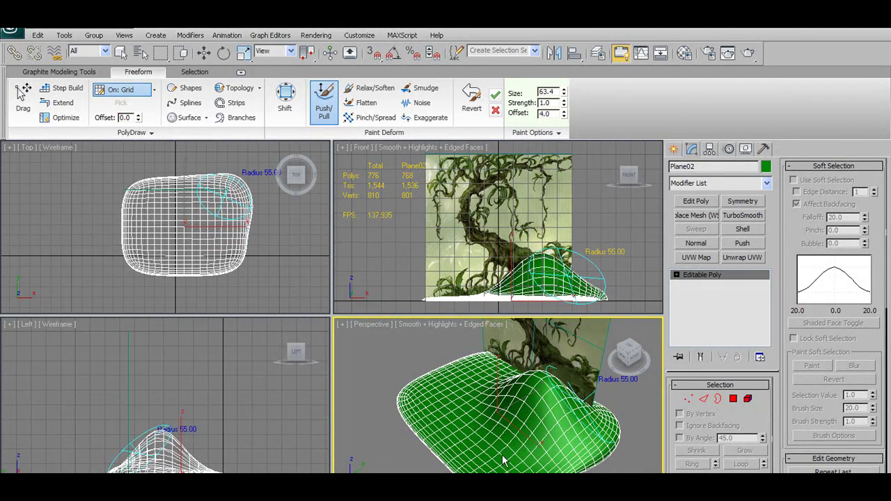
Step: Build up lower uneven mounds on the ground around the hill, reducing the Push/Pull brush size to 36.8
mouse_move(576, 416)
alt+middle_down()
mouse_move(538, 428)
mouse_move(589, 415)
mouse_move(533, 395)
mouse_move(553, 416)
mouse_move(648, 427)
mouse_move(656, 415)
mouse_move(596, 383)
mouse_move(630, 397)
mouse_move(460, 390)
mouse_move(439, 433)
mouse_move(472, 418)
mouse_move(440, 434)
alt+middle_up()
drag(440, 437, 535, 453)
mouse_move(535, 454)
alt+middle_down()
mouse_move(571, 443)
mouse_move(587, 404)
alt+middle_up()
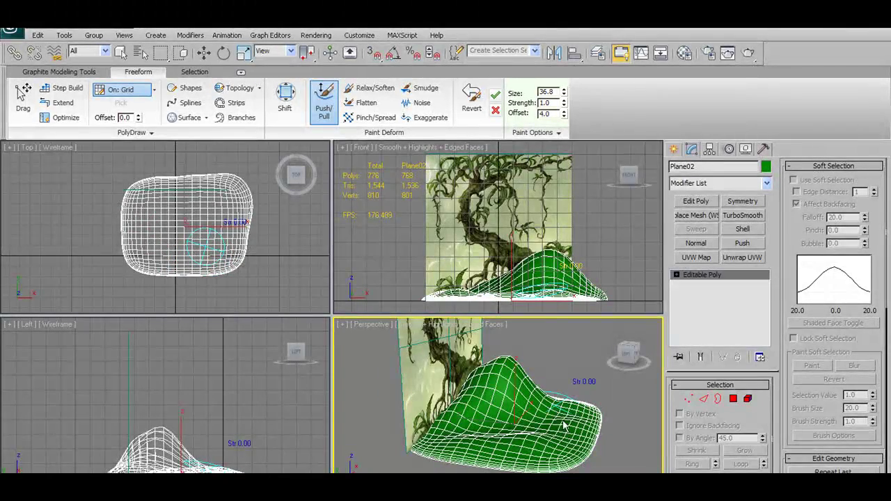
Step: Add small bumps to the low ground around the hill with the Push/Pull brush at size 21.8 and strength 0.316
alt+shift+drag(560, 437, 555, 412)
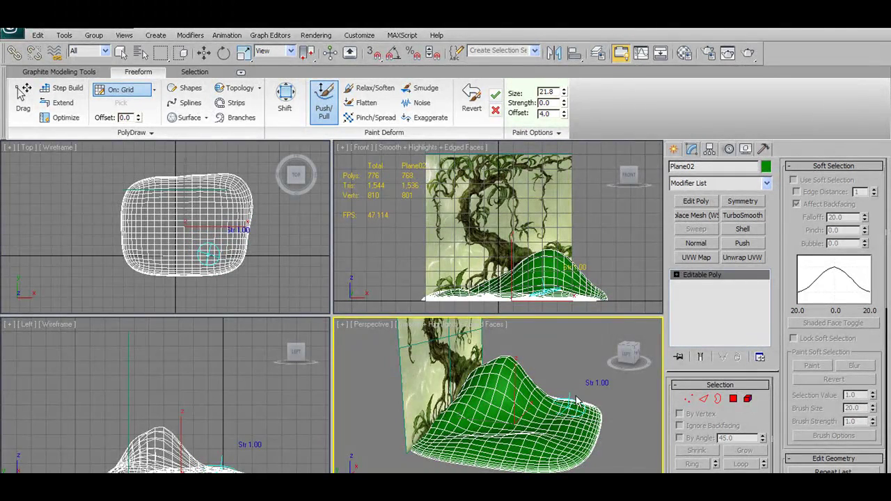
alt+shift+drag(575, 409, 573, 409)
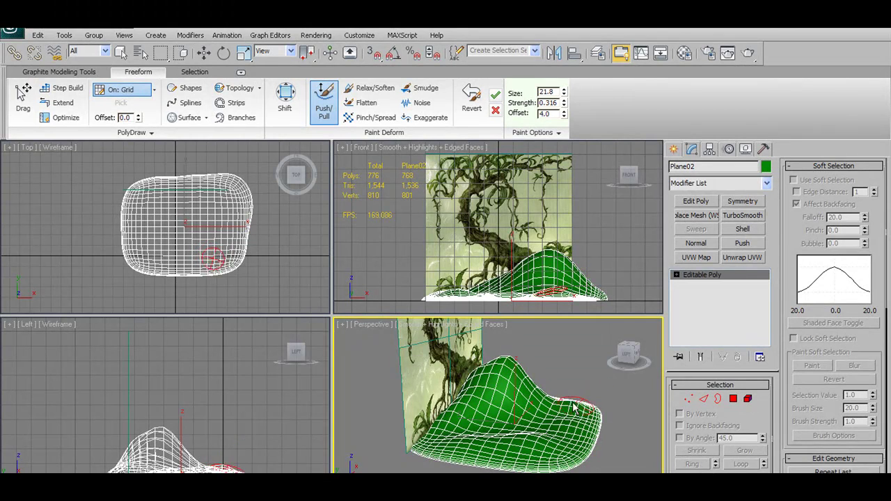
mouse_move(555, 411)
alt+middle_down()
mouse_move(521, 401)
mouse_move(508, 424)
mouse_move(474, 456)
mouse_move(480, 437)
mouse_move(451, 468)
mouse_move(577, 441)
alt+middle_up()
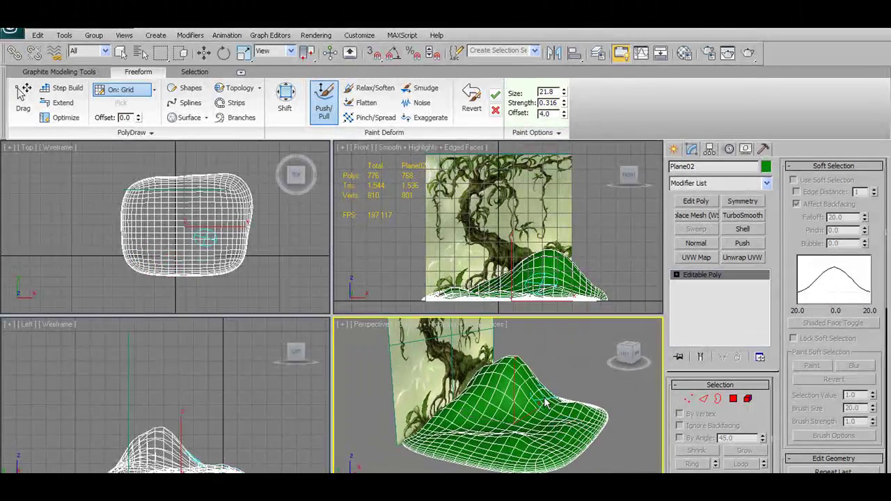
alt+middle_drag(535, 399, 496, 413)
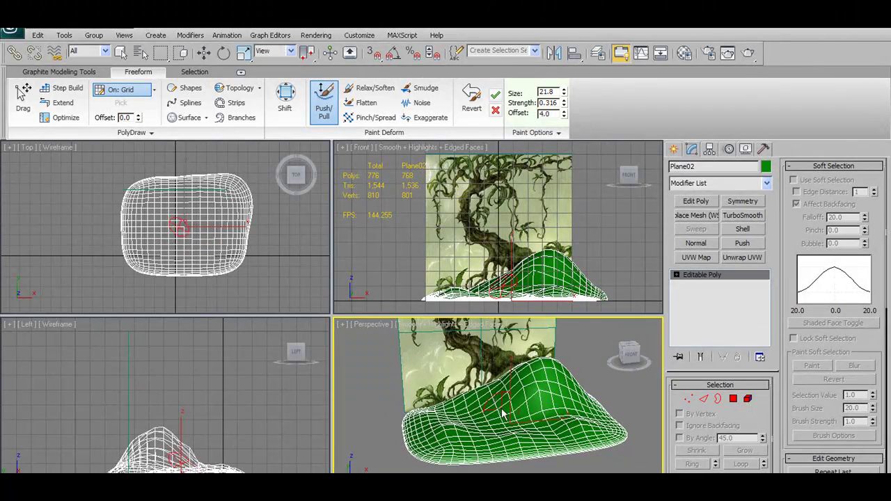
mouse_move(433, 456)
alt+middle_down()
mouse_move(463, 454)
mouse_move(440, 443)
alt+middle_up()
drag(437, 439, 438, 444)
alt+middle_drag(439, 440, 495, 469)
Step: Turn off edged faces in the perspective view and sculpt more gentle unevenness into the front part of the ground
key(F4)
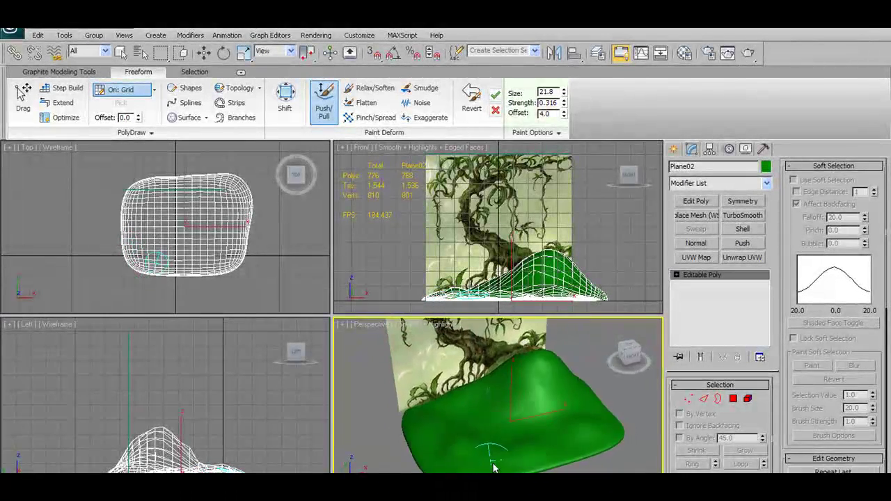
mouse_move(446, 456)
mouse_down()
mouse_move(435, 443)
mouse_move(449, 451)
mouse_up()
mouse_move(449, 452)
alt+middle_down()
mouse_move(529, 432)
mouse_move(507, 457)
mouse_move(522, 464)
alt+middle_up()
drag(514, 461, 481, 456)
mouse_move(482, 455)
alt+middle_down()
mouse_move(505, 464)
mouse_move(480, 416)
alt+middle_up()
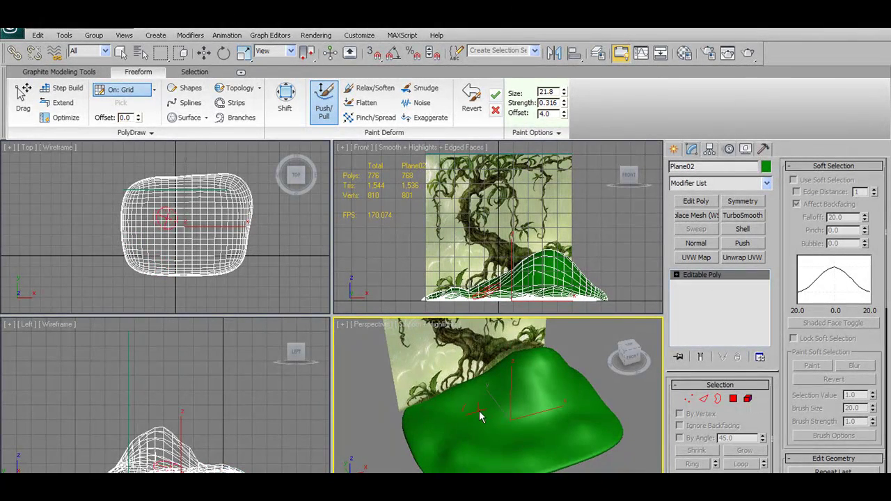
mouse_move(537, 424)
alt+middle_down()
mouse_move(553, 414)
mouse_move(537, 428)
mouse_move(514, 388)
mouse_move(582, 379)
mouse_move(544, 392)
mouse_move(529, 384)
mouse_move(539, 408)
mouse_move(538, 396)
alt+middle_up()
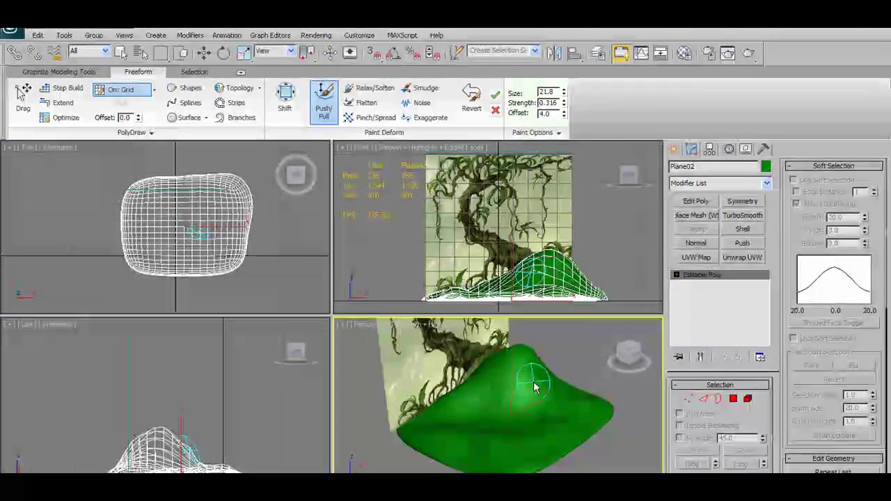
Step: Broaden and reshape the hill's slopes and peak with the Push/Pull brush at size 49.0 and strength 0.789
mouse_move(531, 390)
ctrl+shift+mouse_down()
mouse_move(544, 394)
mouse_move(553, 376)
mouse_move(542, 374)
mouse_move(534, 385)
ctrl+shift+mouse_up()
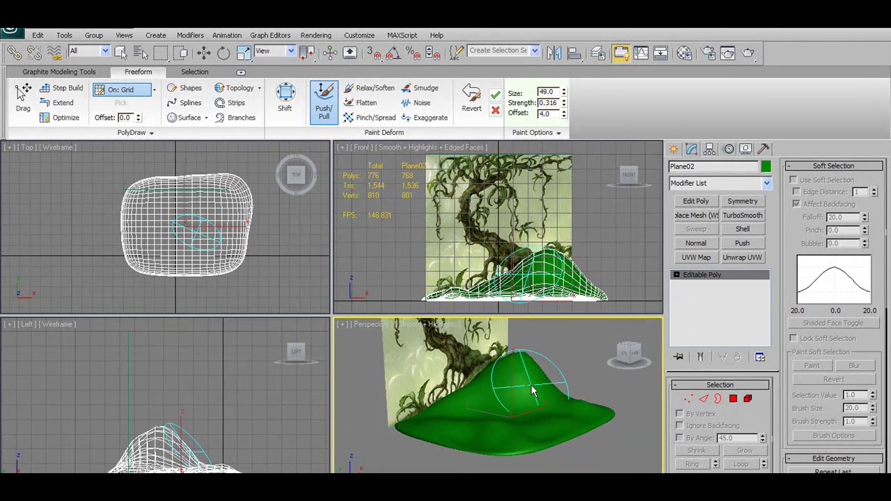
mouse_move(542, 385)
alt+shift+mouse_down()
mouse_move(551, 355)
mouse_move(548, 404)
alt+shift+mouse_up()
mouse_move(549, 404)
alt+middle_down()
mouse_move(536, 394)
mouse_move(475, 392)
mouse_move(584, 384)
mouse_move(542, 392)
mouse_move(536, 365)
mouse_move(565, 364)
alt+middle_up()
drag(565, 364, 581, 389)
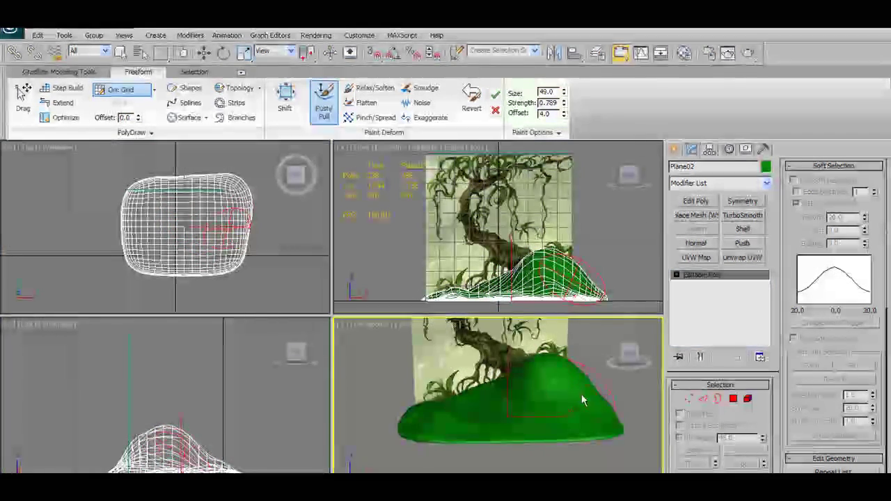
mouse_move(558, 399)
alt+middle_down()
mouse_move(638, 396)
mouse_move(575, 395)
mouse_move(606, 392)
alt+middle_up()
mouse_move(546, 387)
alt+middle_down()
mouse_move(557, 383)
mouse_move(547, 374)
alt+middle_up()
drag(547, 374, 536, 373)
mouse_move(537, 372)
alt+middle_down()
mouse_move(581, 355)
mouse_move(430, 354)
alt+middle_up()
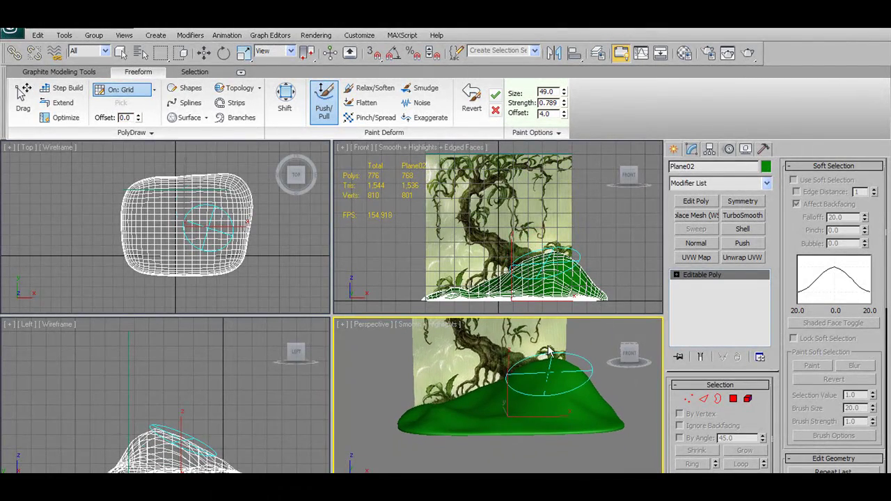
Step: Pull sections of the ground's front edge downward with the Shift brush at full strength 28 and falloff 97
click(285, 99)
alt+middle_drag(497, 428, 509, 439)
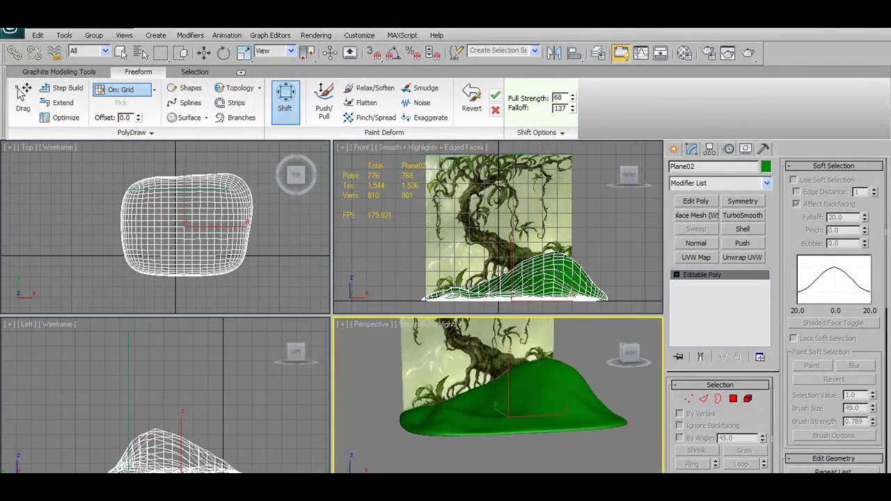
drag(515, 445, 561, 444)
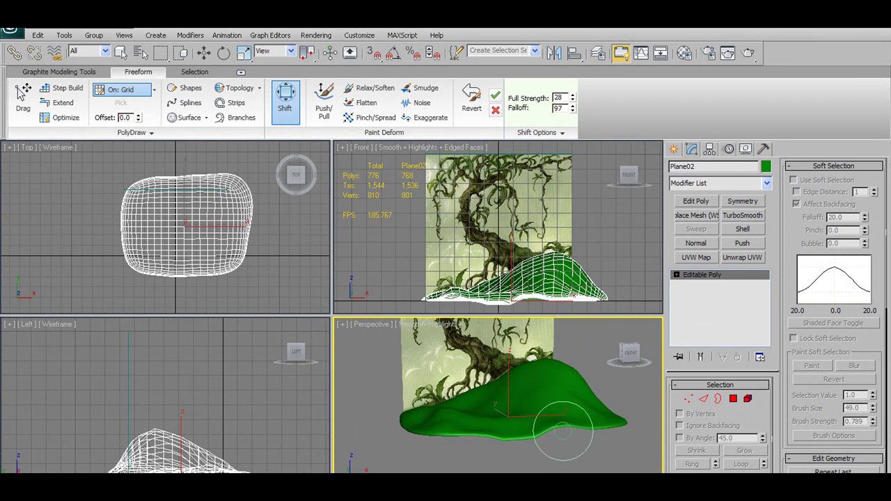
Step: Shape the ground's rim into an irregular, ragged edge with the Shift brush at full strength 11 and falloff 46
mouse_move(626, 425)
alt+middle_down()
mouse_move(515, 404)
mouse_move(545, 441)
alt+middle_up()
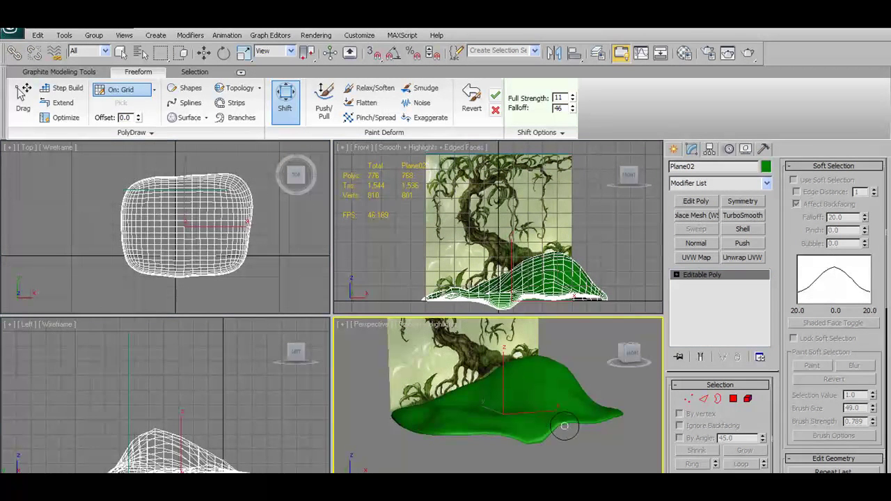
mouse_move(507, 435)
alt+middle_down()
mouse_move(514, 421)
mouse_move(491, 412)
mouse_move(523, 422)
mouse_move(522, 431)
mouse_move(482, 420)
mouse_move(491, 418)
alt+middle_up()
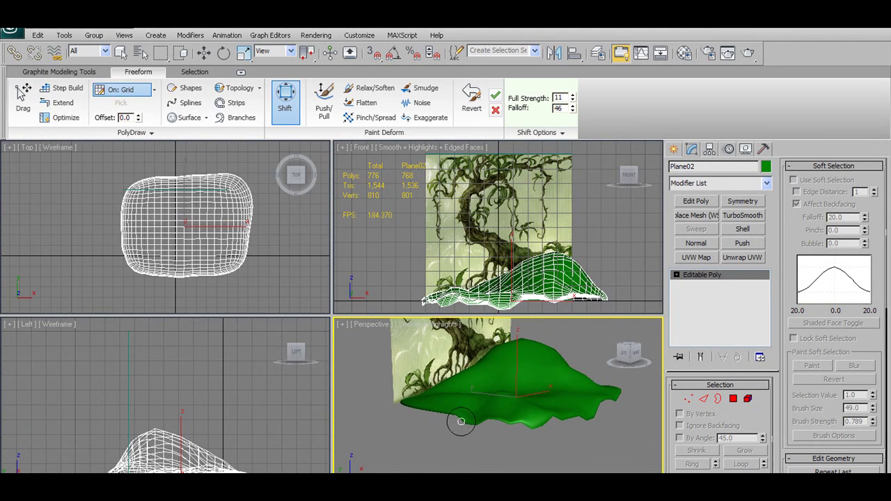
alt+middle_drag(460, 412, 476, 413)
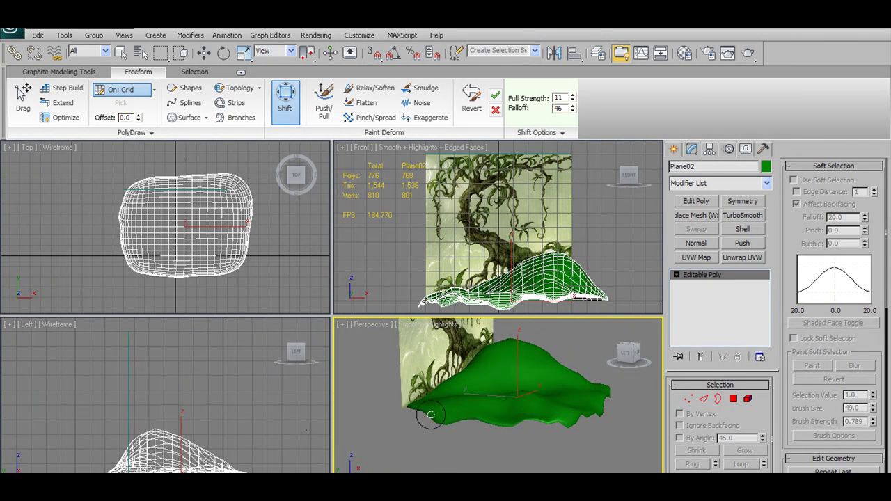
alt+middle_drag(433, 405, 590, 447)
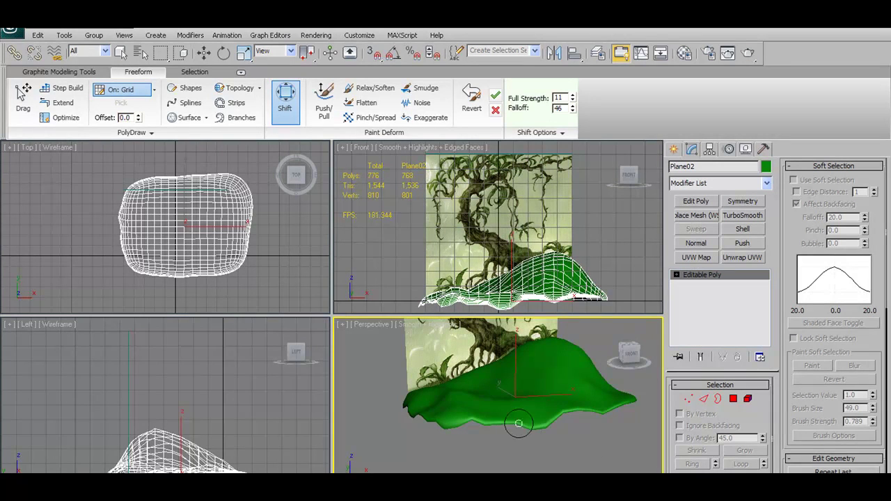
alt+middle_drag(516, 419, 537, 422)
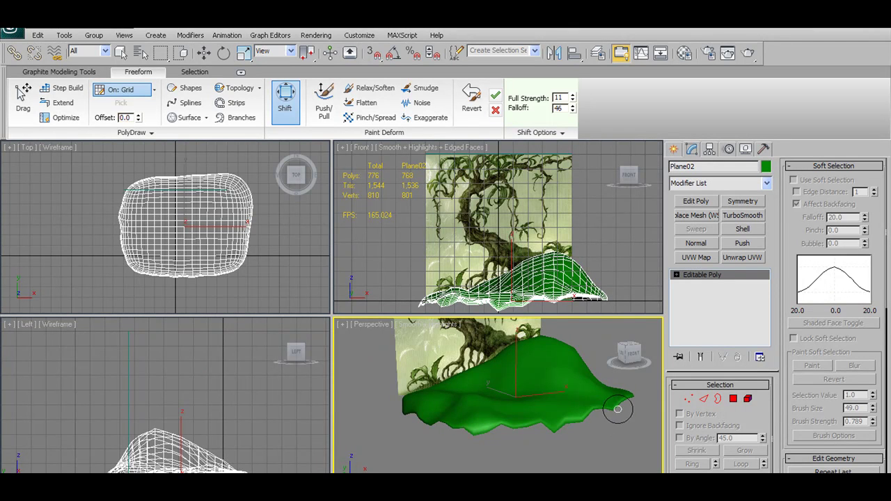
mouse_move(557, 419)
alt+middle_down()
mouse_move(495, 422)
mouse_move(535, 394)
mouse_move(506, 396)
mouse_move(531, 374)
mouse_move(498, 388)
alt+middle_up()
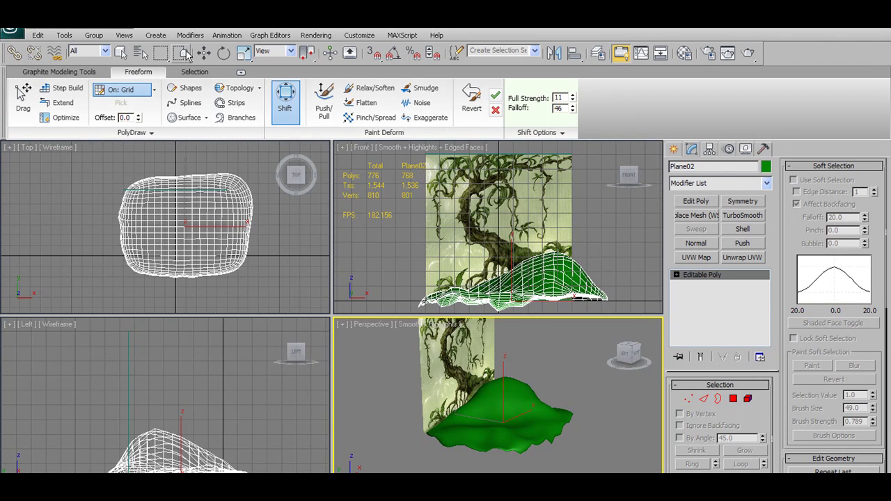
Step: Move the reference image plane backward along Y, clear of the rear edge of the ground
click(203, 52)
click(195, 255)
scroll(140, 223, up, 2)
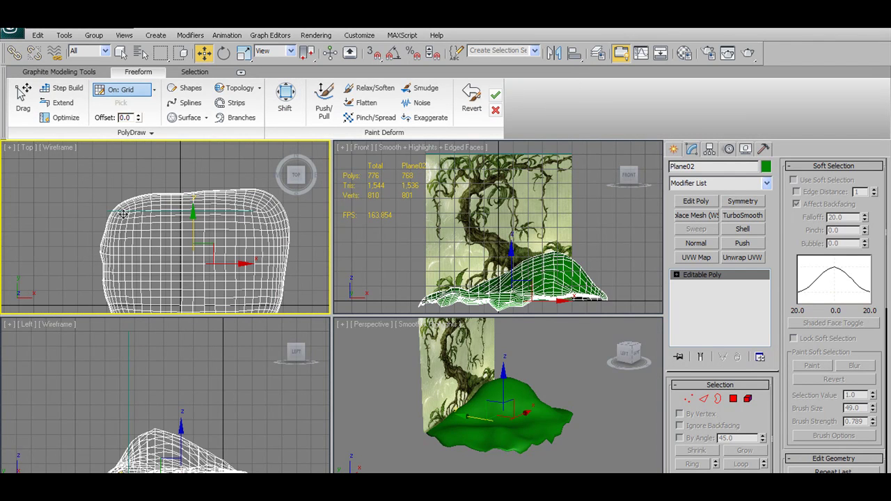
click(124, 211)
drag(181, 171, 185, 155)
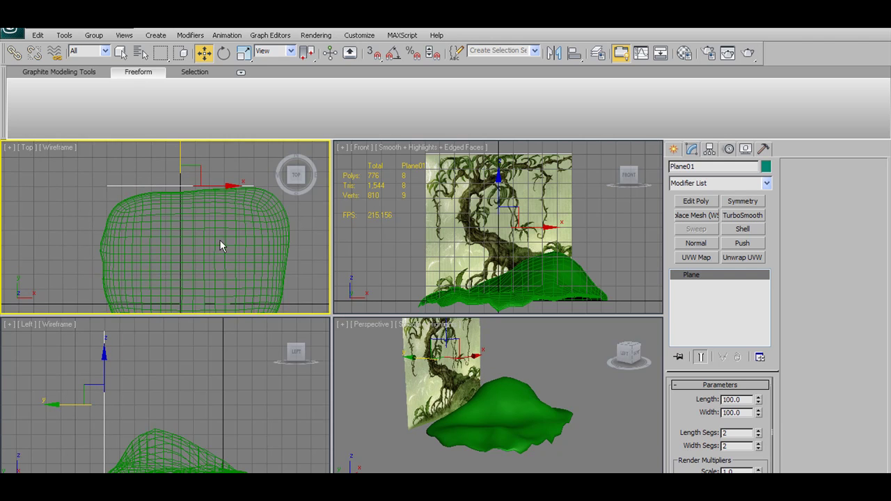
scroll(218, 243, down, 2)
scroll(482, 374, up, 2)
Step: Freeze the ground mesh so it cannot be selected
click(522, 407)
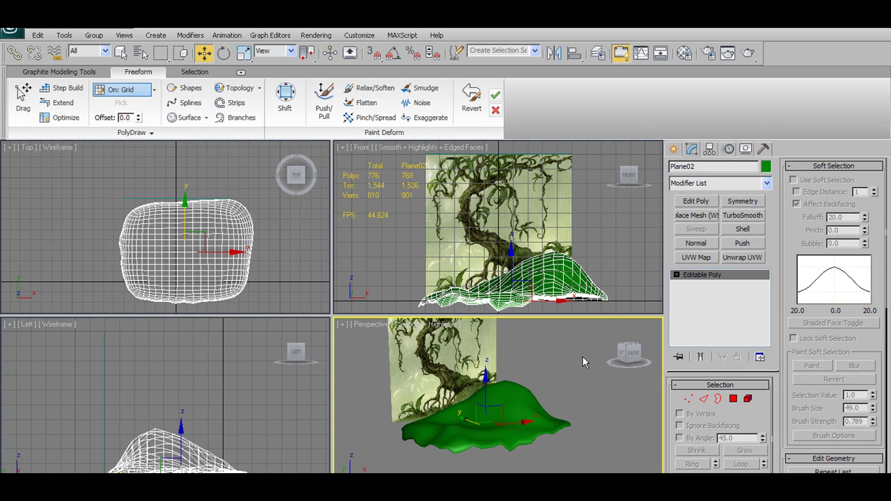
right_click(499, 390)
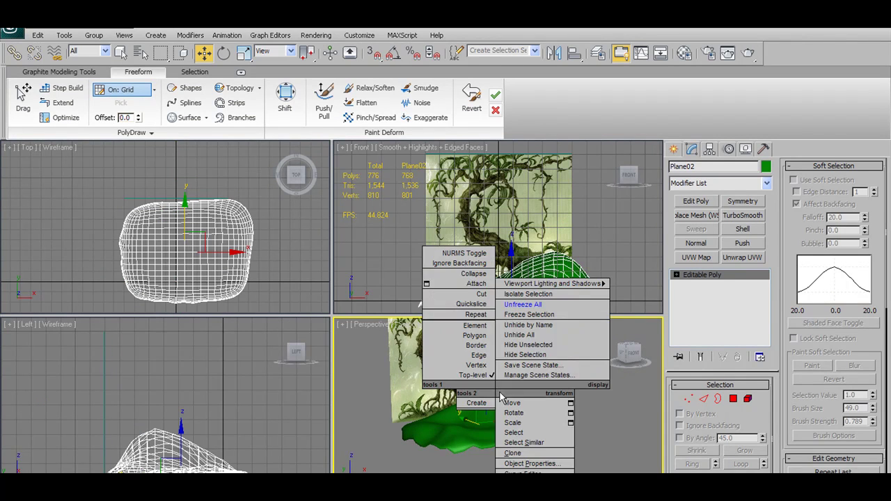
click(530, 315)
click(194, 259)
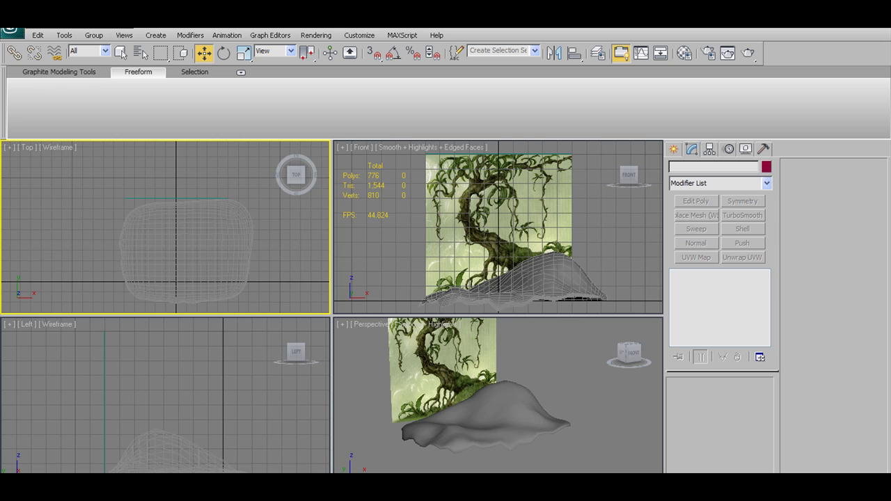
Step: Save the scene as Tree02.max in the Max Files folder, replacing the existing file
click(19, 38)
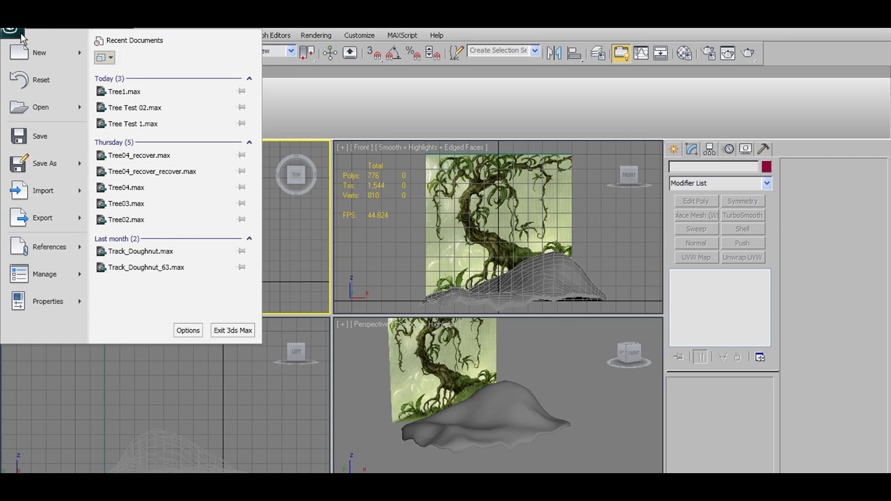
click(48, 162)
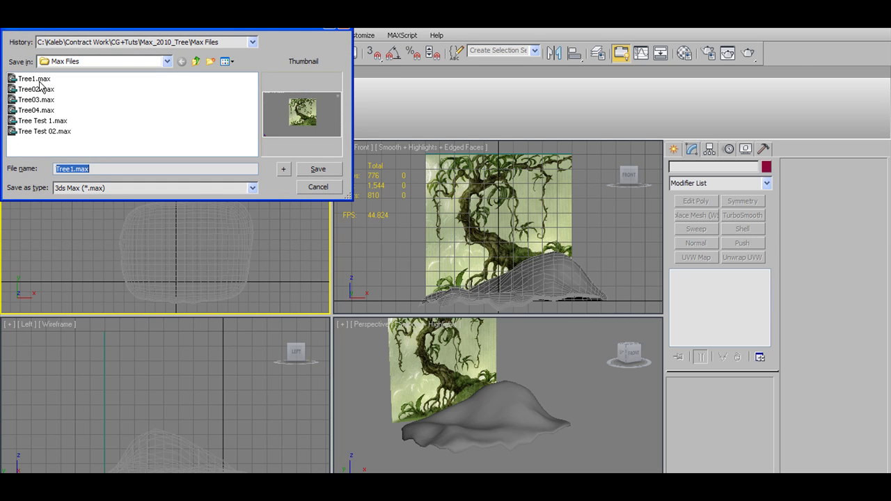
click(289, 172)
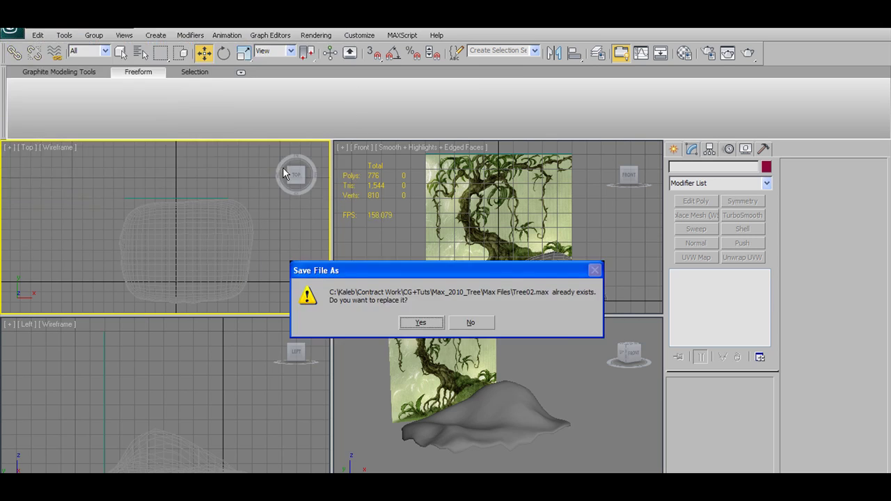
click(423, 322)
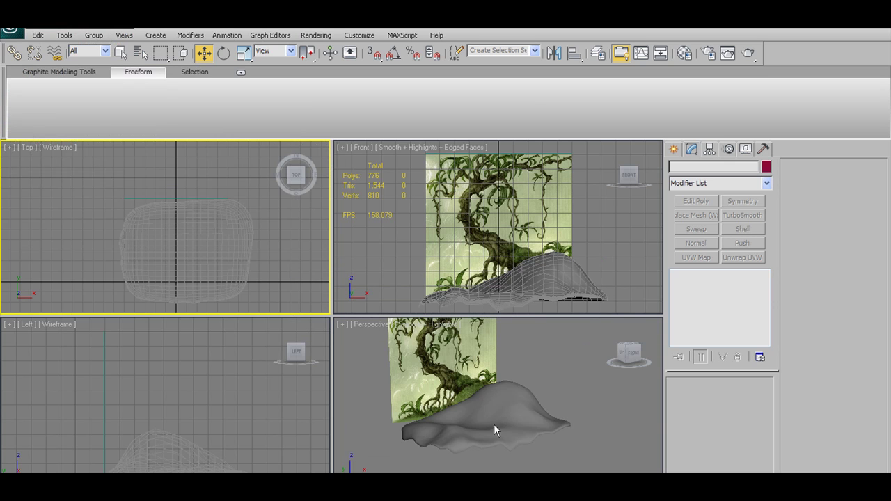
Step: Create a 12-sided standing cylinder with a radius of about 16 over the hill as the start of the trunk
middle_drag(491, 419, 498, 436)
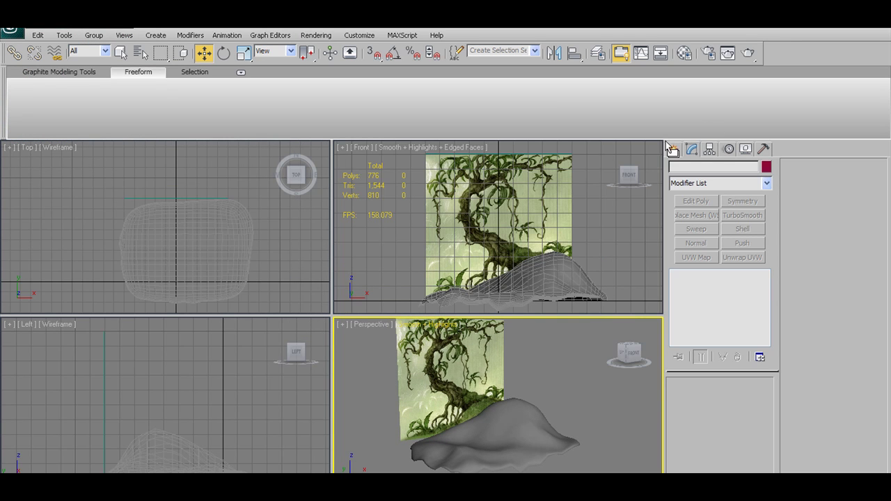
scroll(575, 236, up, 2)
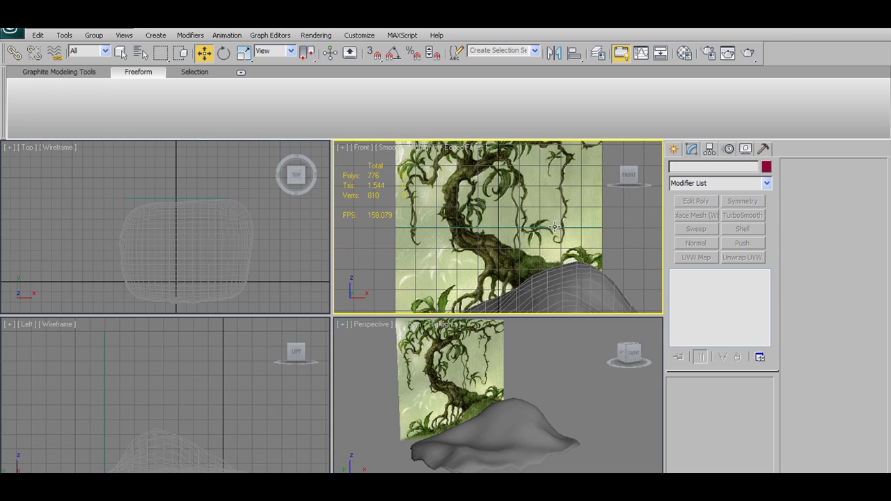
click(685, 151)
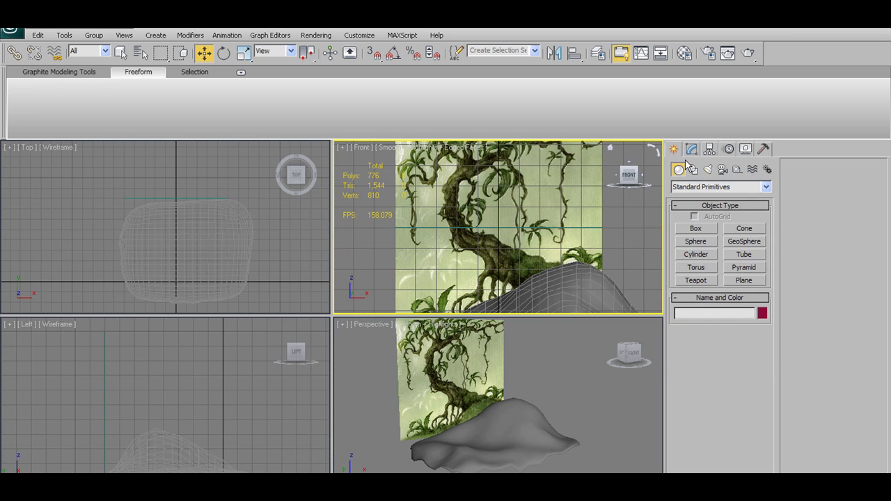
click(695, 255)
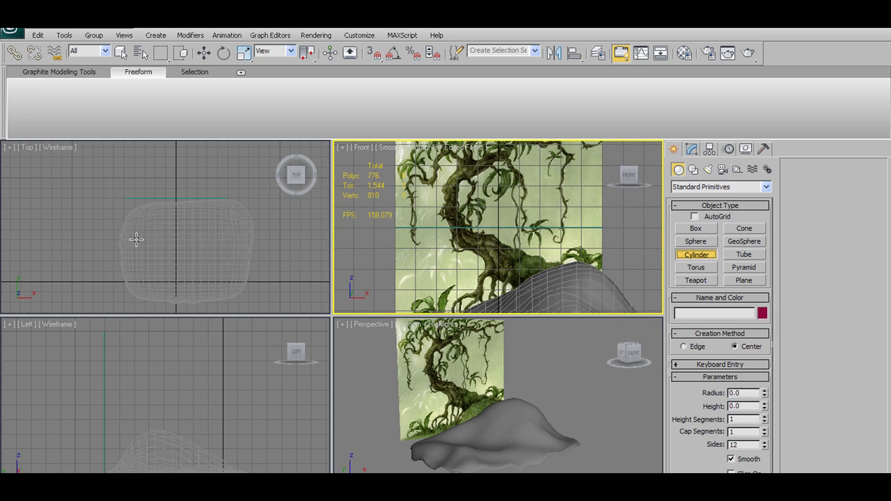
middle_drag(177, 242, 154, 238)
drag(190, 236, 198, 234)
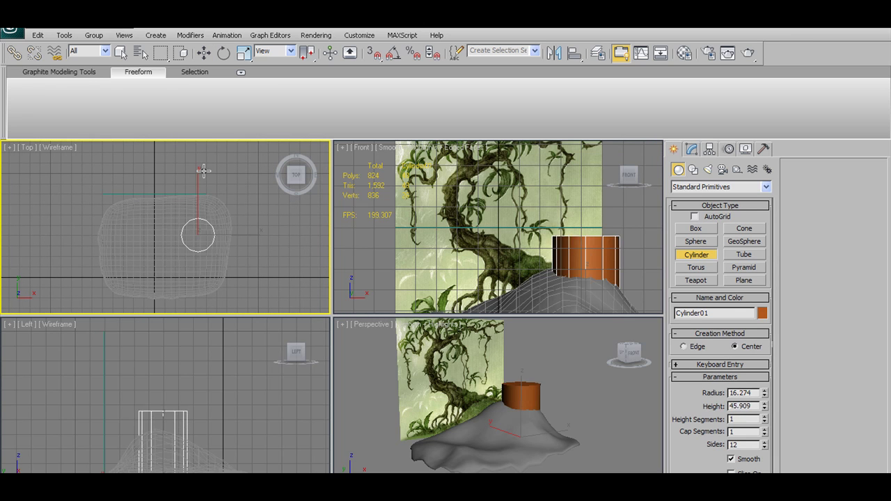
Step: Move the cylinder up and sideways in the front view to the trunk base on the hill's slope
click(204, 53)
middle_drag(612, 297, 589, 267)
drag(585, 288, 547, 247)
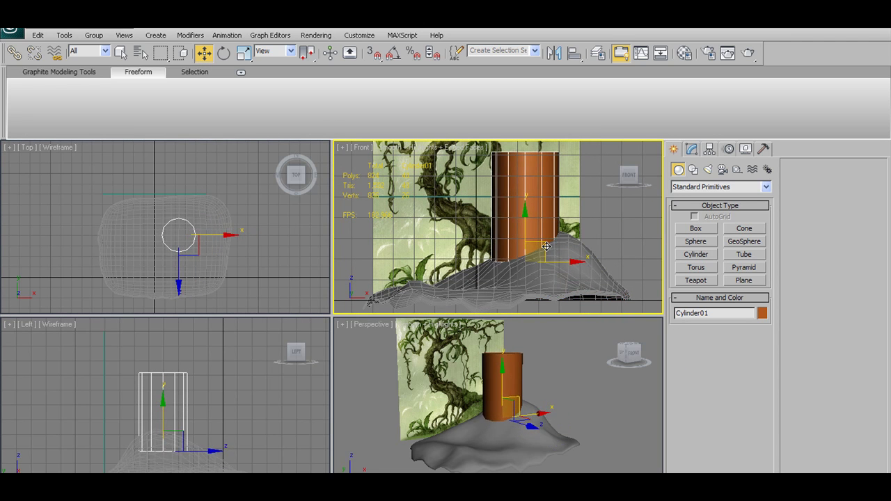
Step: Make the cylinder see-through and rotate it in local coordinates to lean along the painted trunk's base
click(224, 53)
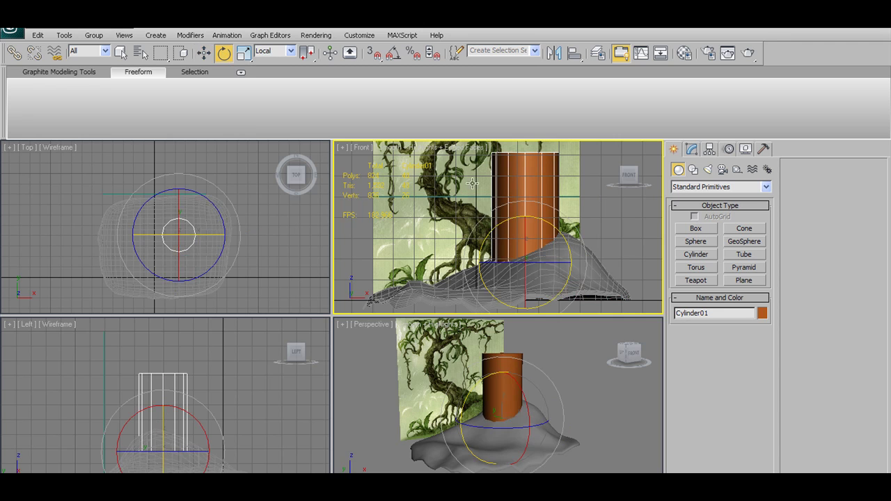
middle_drag(510, 204, 510, 217)
key(alt+x)
drag(554, 243, 485, 211)
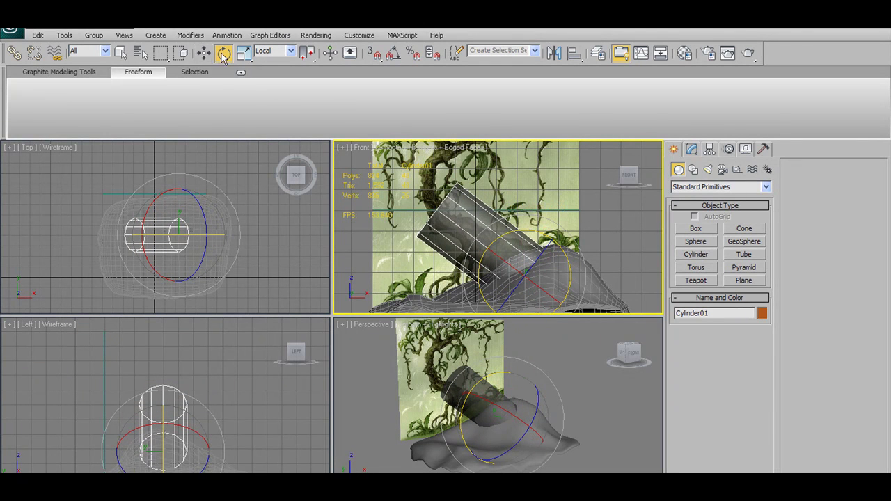
Step: Reduce the leaning cylinder's radius to about 9.3 and its height to about 28
click(692, 149)
drag(765, 403, 771, 421)
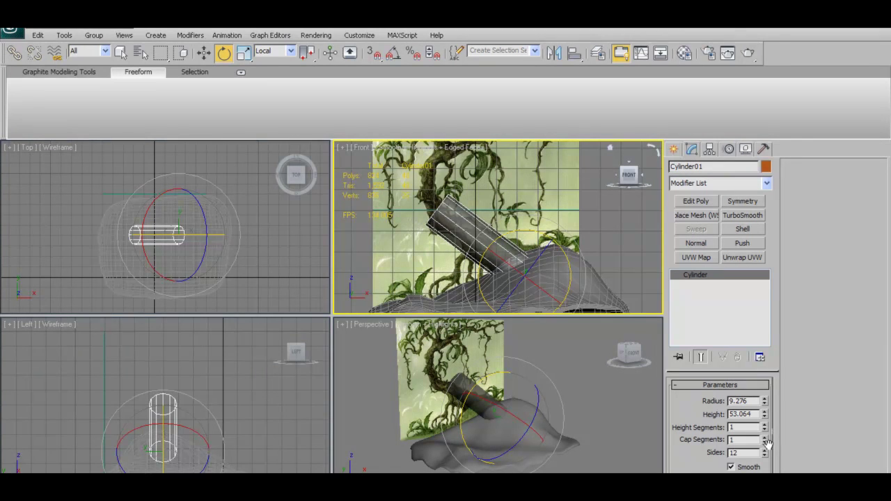
drag(766, 417, 776, 449)
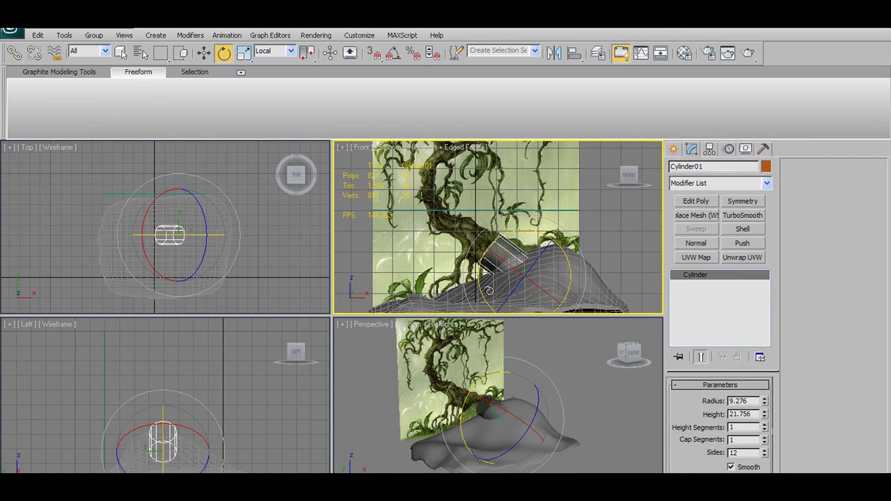
drag(537, 235, 535, 232)
drag(764, 418, 761, 398)
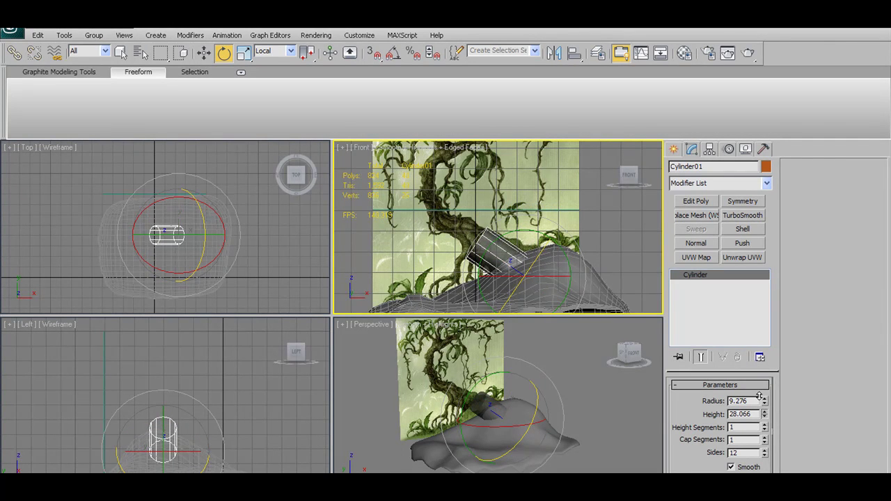
Step: Nudge the cylinder in the front view to line it up with the painted trunk's base on the hill
click(204, 54)
scroll(523, 272, up, 2)
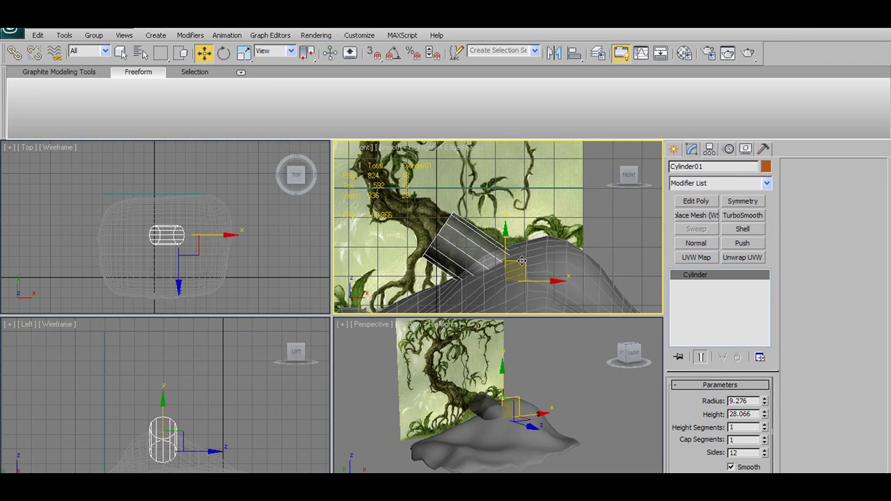
drag(524, 264, 524, 262)
middle_drag(528, 268, 533, 261)
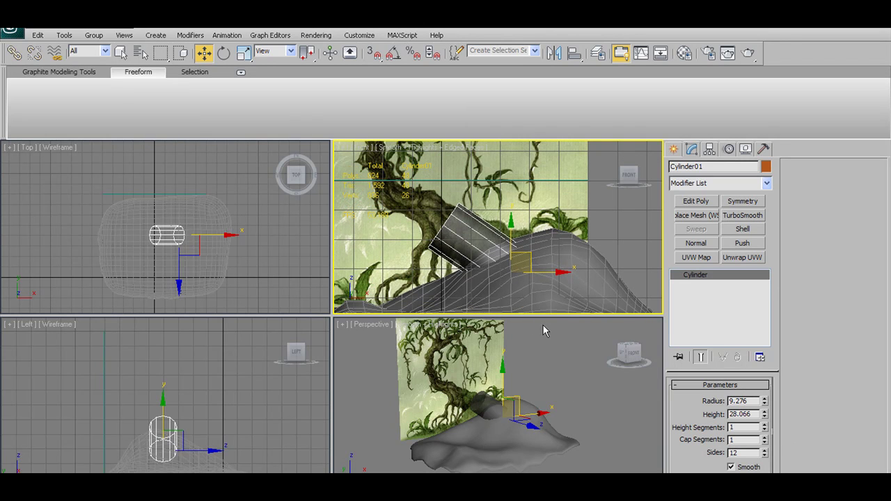
Step: Convert the cylinder to an editable poly and delete the cap polygon at its buried lower end
click(70, 73)
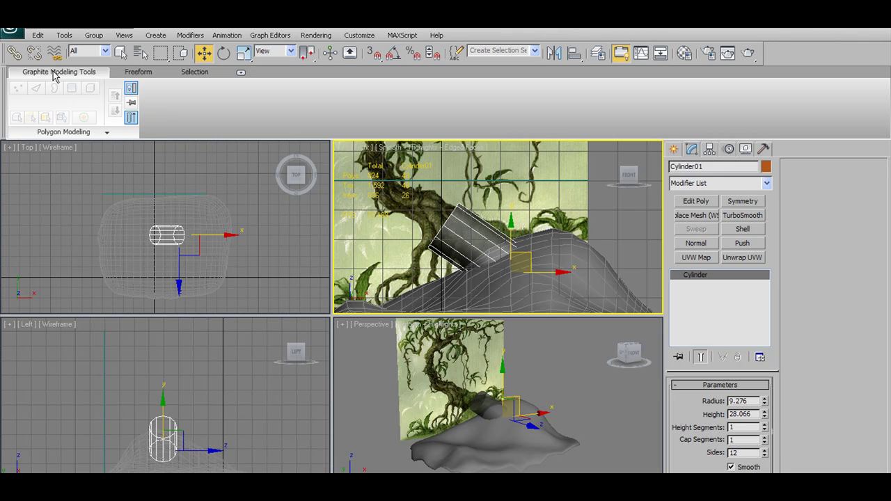
click(61, 132)
click(54, 152)
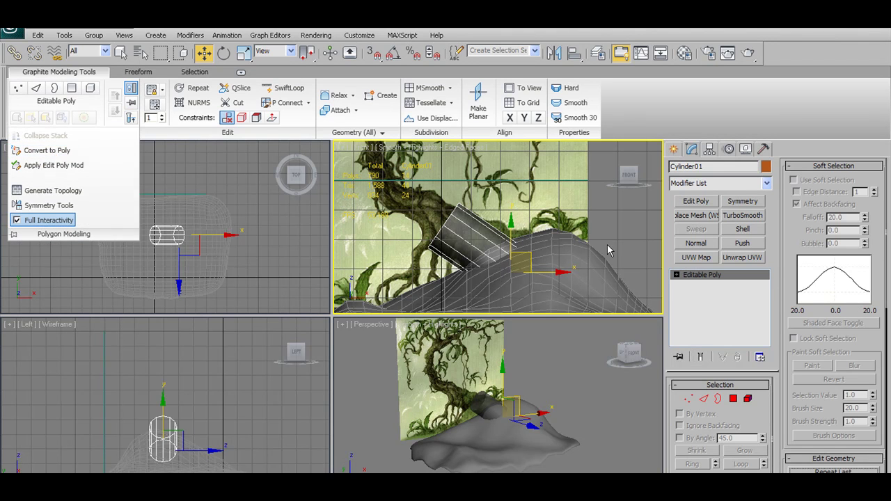
click(505, 430)
alt+middle_drag(519, 422, 460, 370)
click(733, 399)
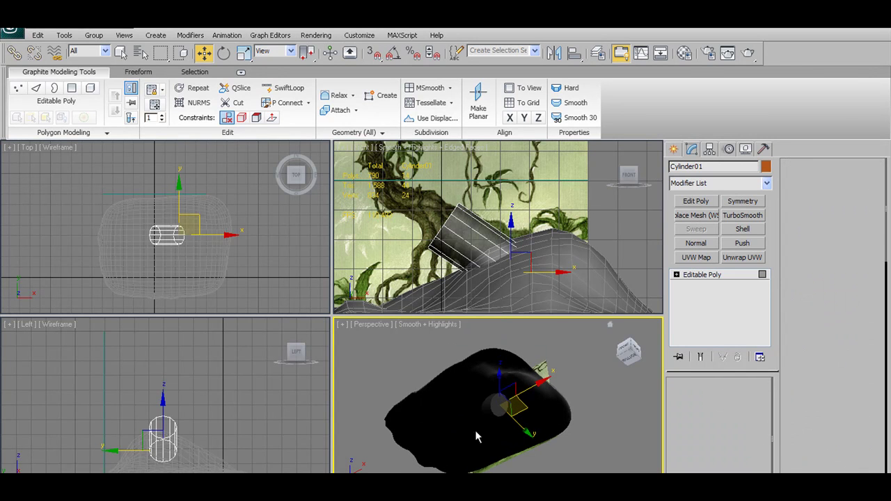
click(499, 406)
click(593, 416)
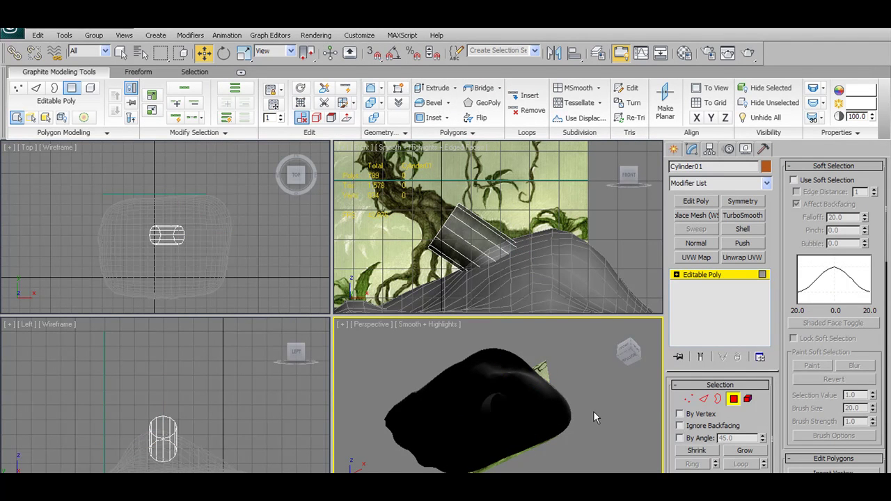
Step: Select the cap polygon at the cylinder's upper end with edged faces shown and frame it in a maximized front view
alt+middle_drag(493, 392, 534, 390)
scroll(481, 398, up, 5)
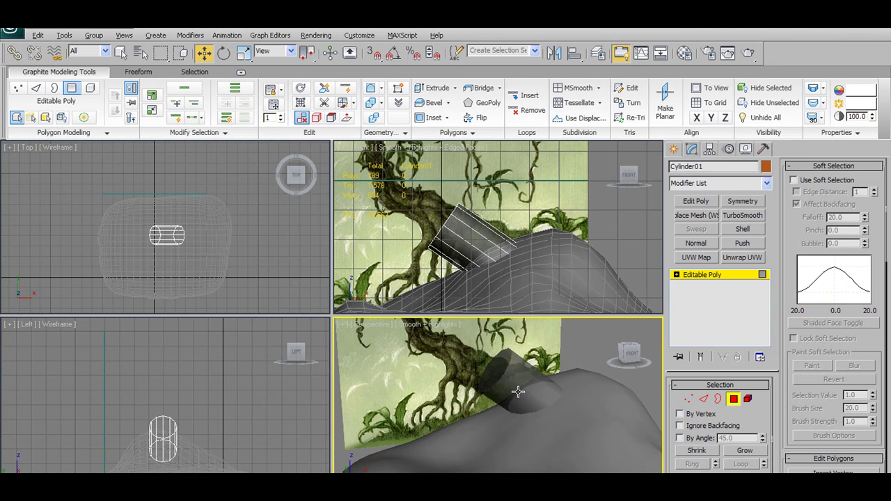
key(alt+w)
alt+middle_drag(435, 354, 450, 400)
key(F4)
alt+middle_drag(388, 322, 416, 330)
click(363, 310)
key(f)
key(z)
scroll(400, 321, down, 5)
scroll(427, 340, up, 1)
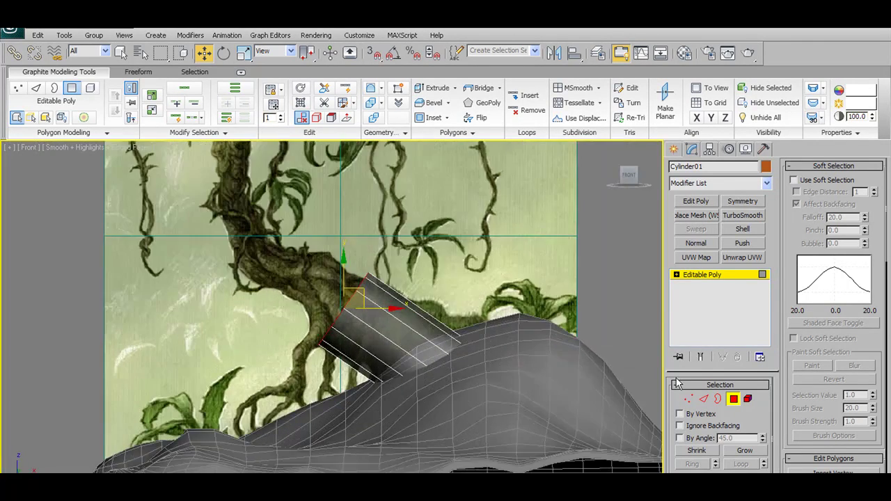
Step: Insert an edge loop around the middle of the cylinder with SwiftLoop
click(346, 89)
middle_drag(403, 313, 406, 302)
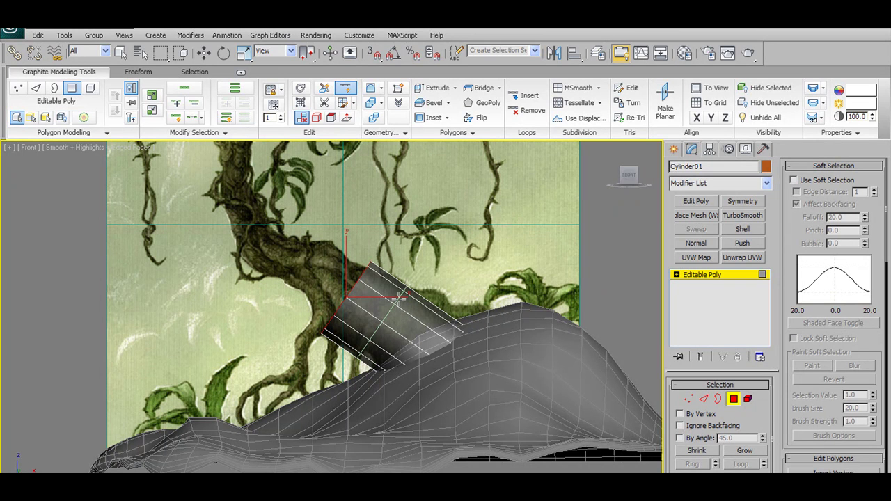
click(398, 298)
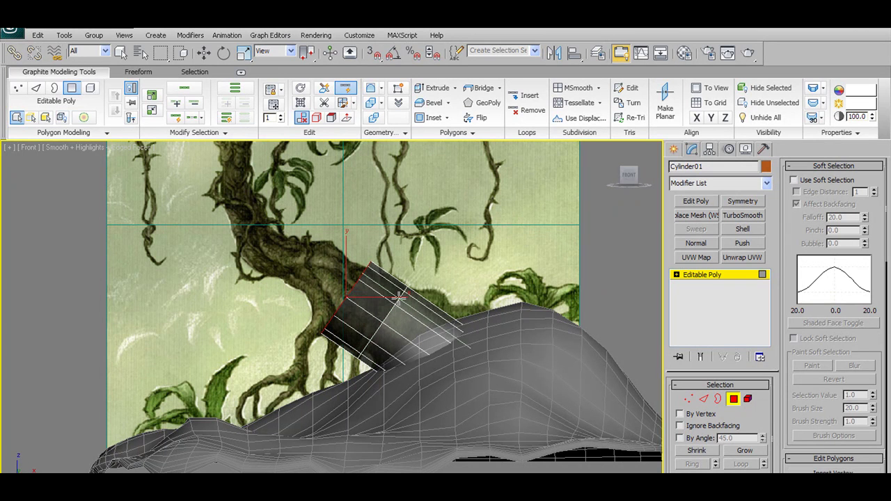
Step: Scale the vertices of the cylinder's upper end to about 88% and shift them slightly down to fit the painted trunk
click(204, 55)
click(690, 399)
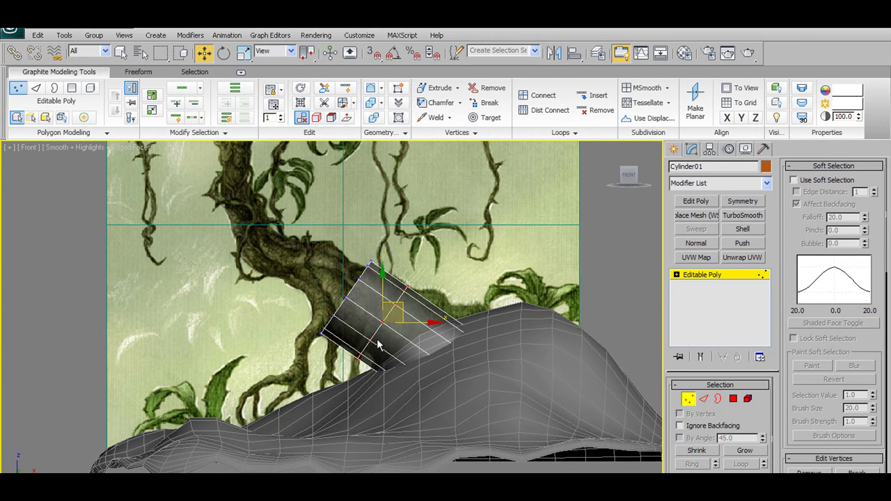
drag(378, 340, 396, 358)
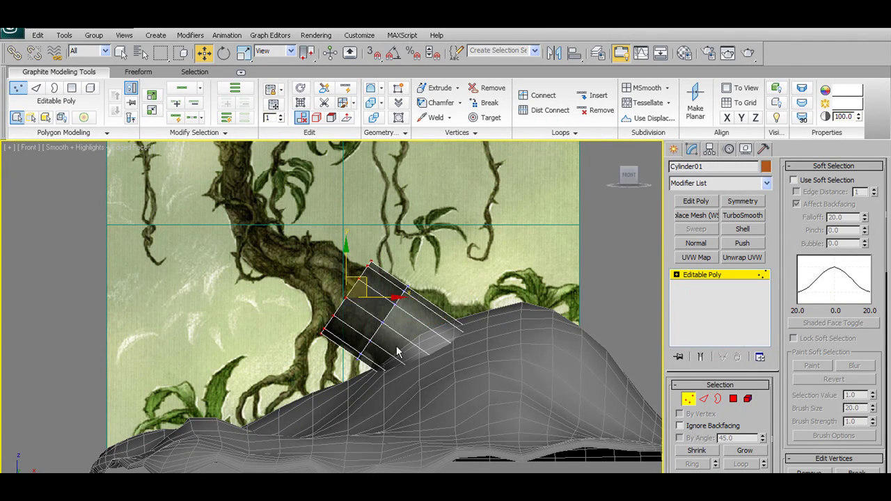
right_click(243, 53)
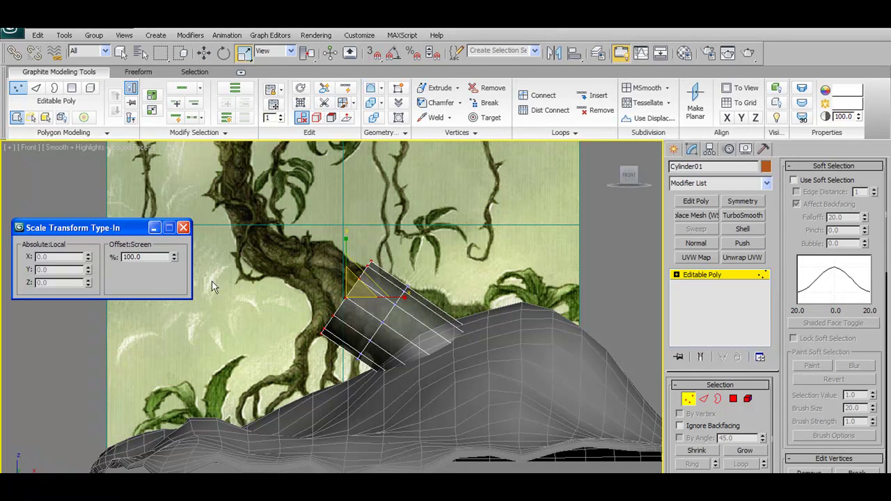
drag(177, 252, 215, 330)
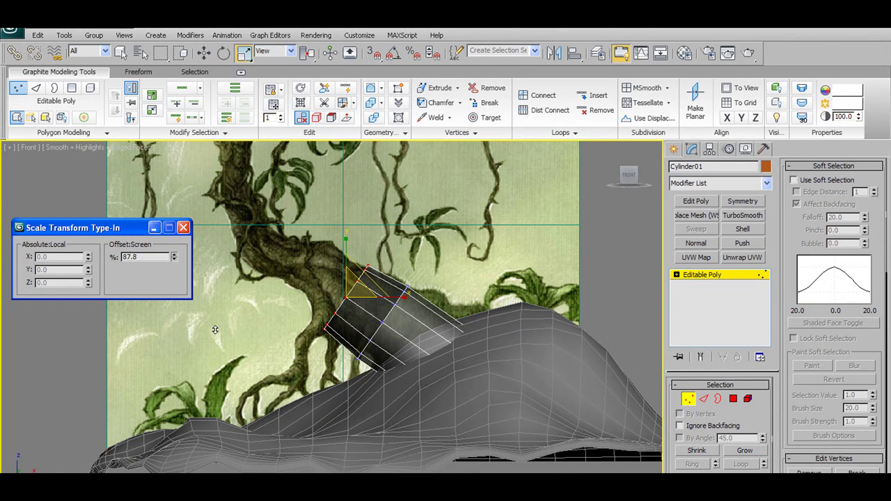
key(w)
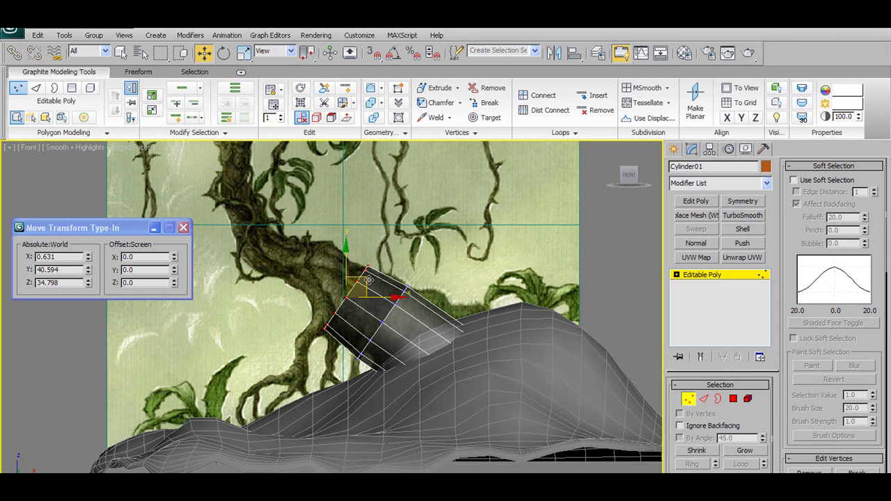
drag(366, 279, 363, 284)
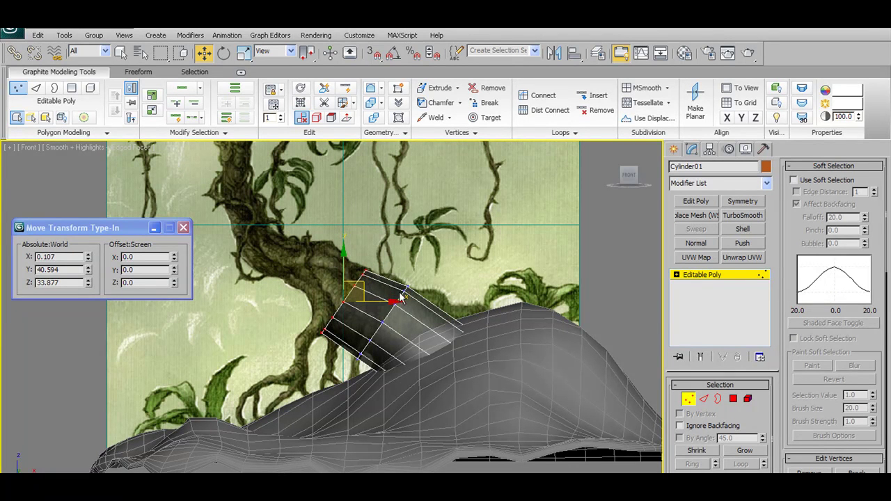
click(447, 256)
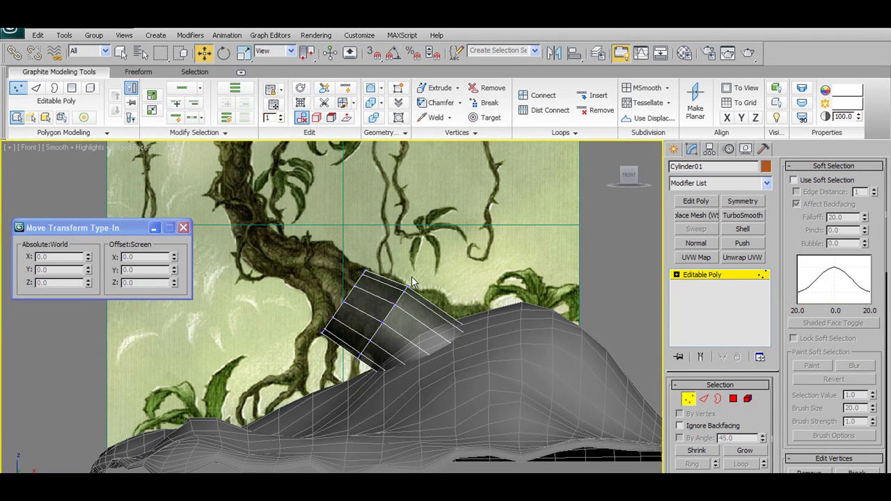
click(369, 354)
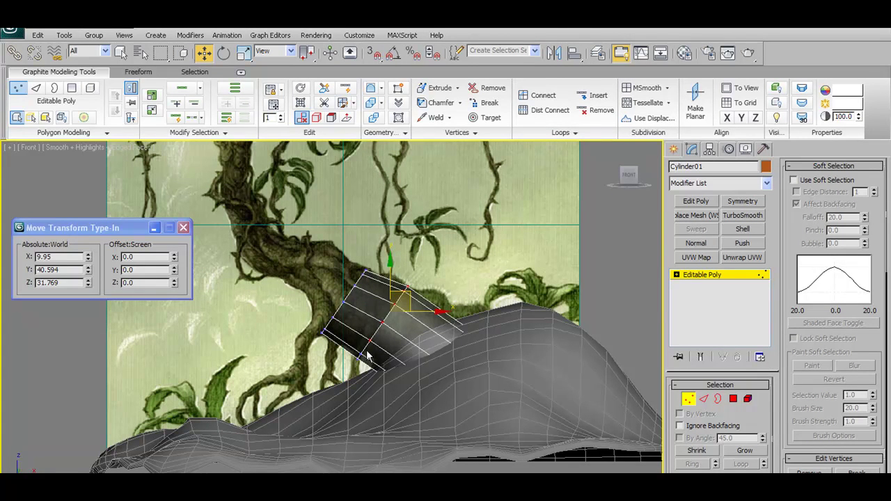
click(418, 268)
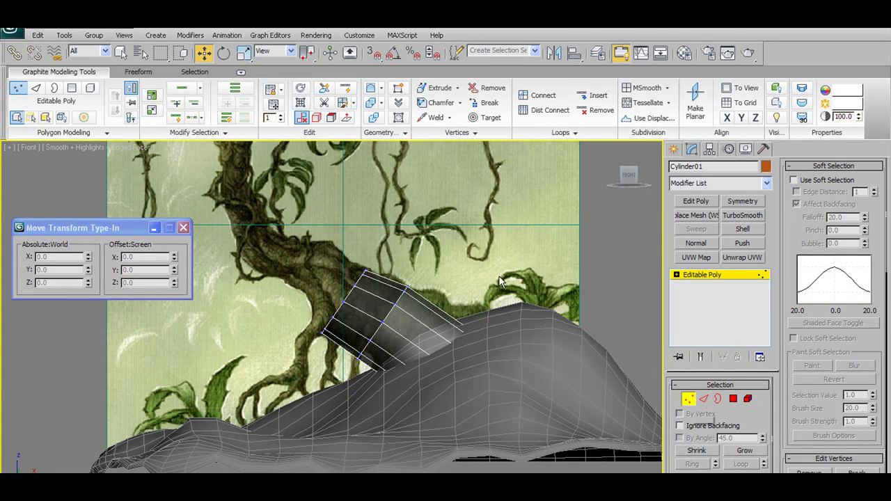
drag(166, 226, 161, 223)
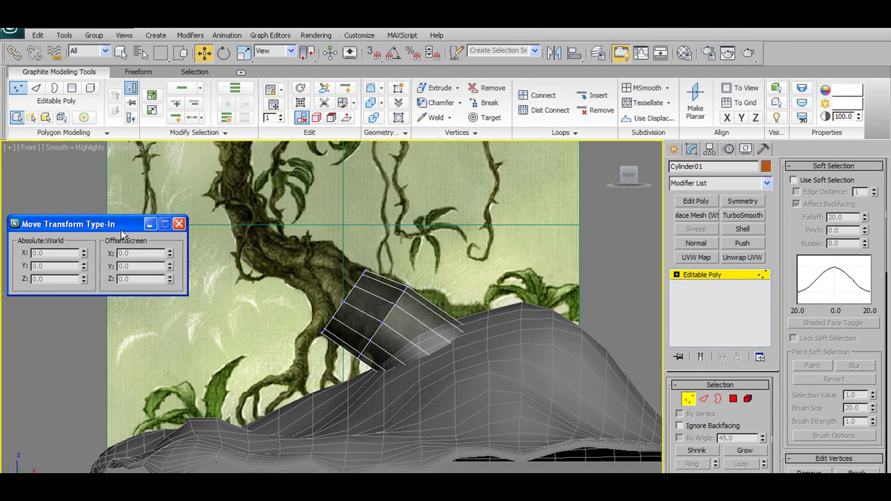
Step: Flare the cylinder's base over the hill with the Shift brush at full strength 31, using falloffs of 187 and 108
click(138, 72)
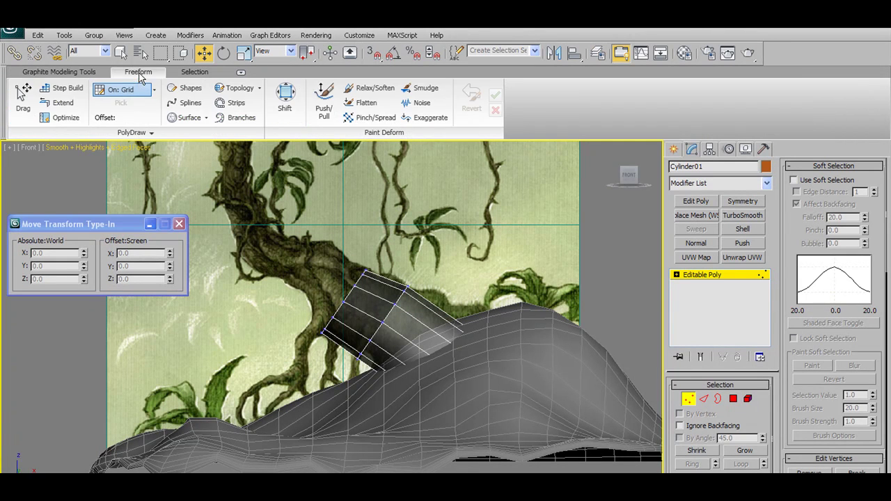
click(285, 97)
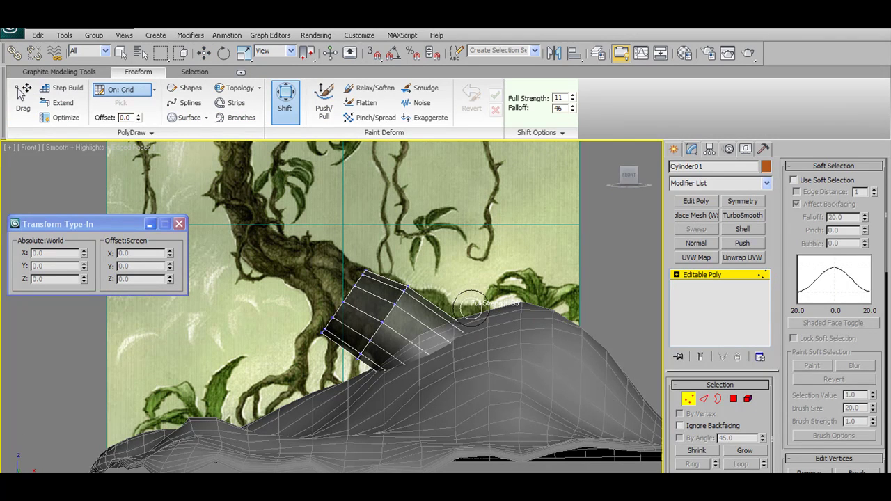
ctrl+shift+drag(470, 304, 470, 304)
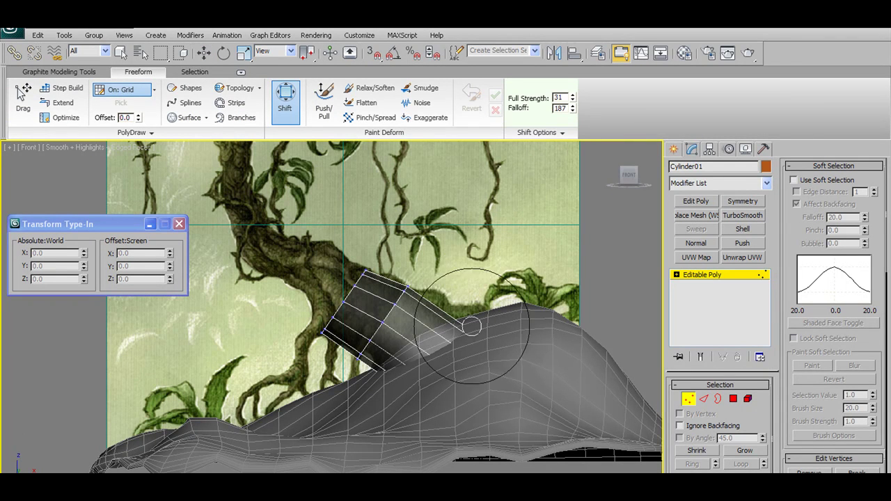
drag(490, 336, 491, 328)
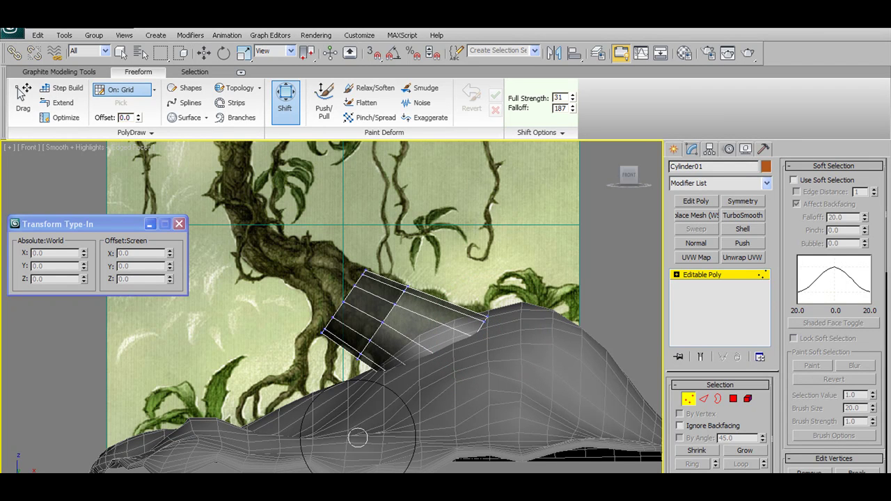
ctrl+shift+drag(384, 385, 384, 385)
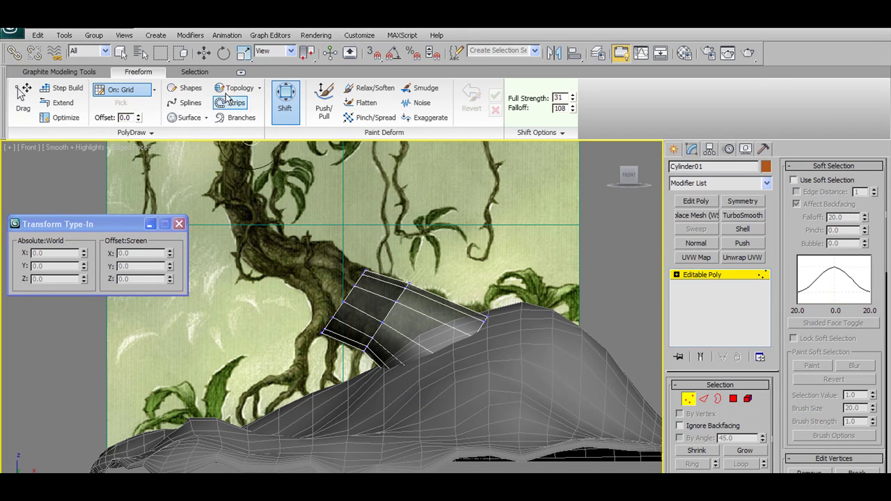
Step: Add an edge loop near the flared base, then rotate it with edge constraint and move it slightly to follow the slope
click(91, 72)
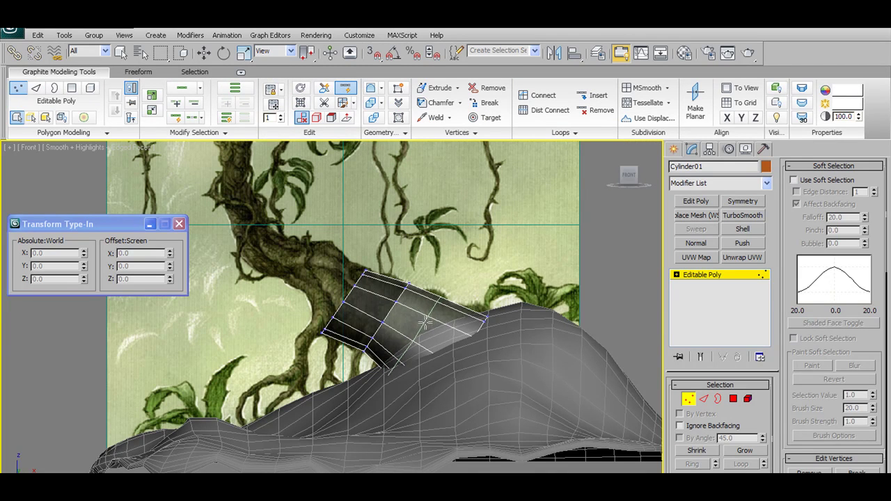
click(425, 321)
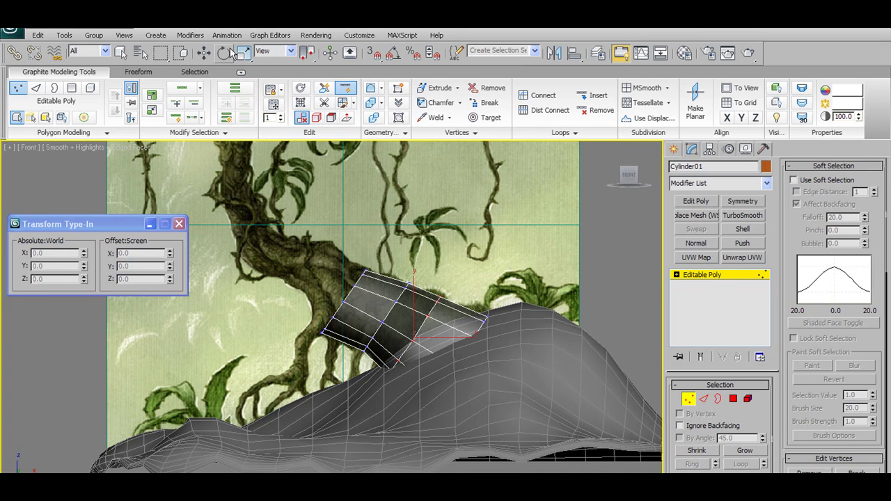
click(203, 52)
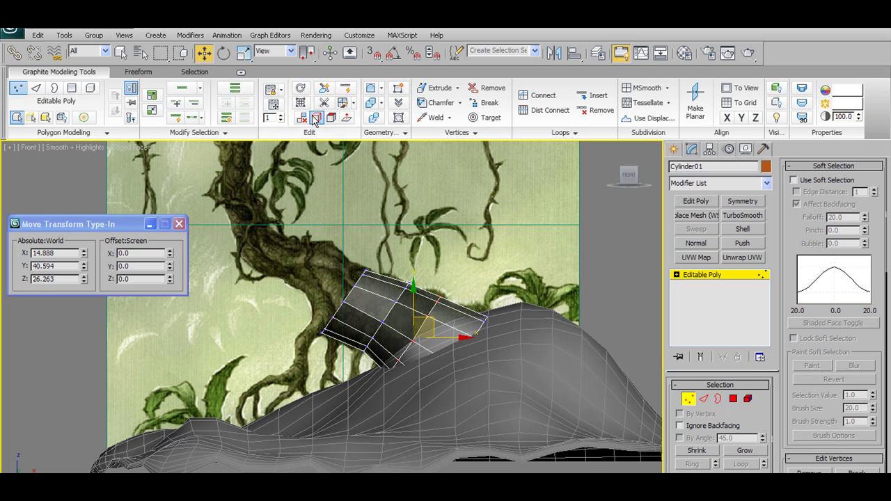
key(e)
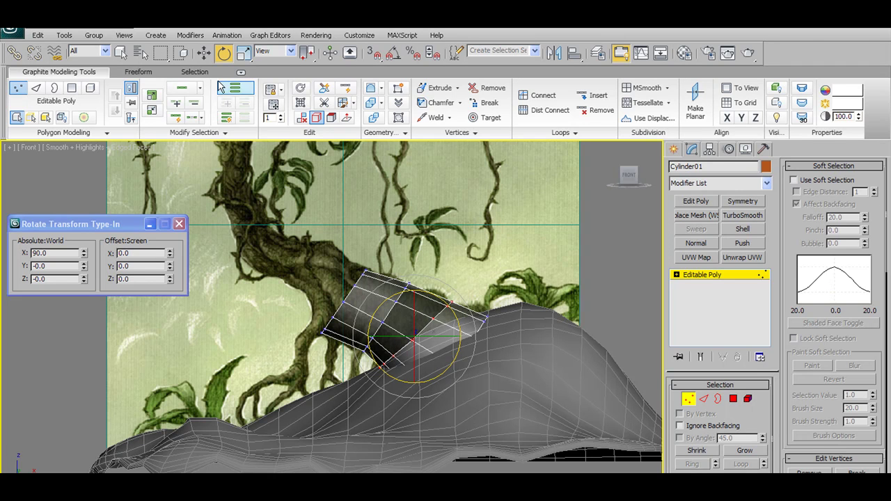
click(204, 55)
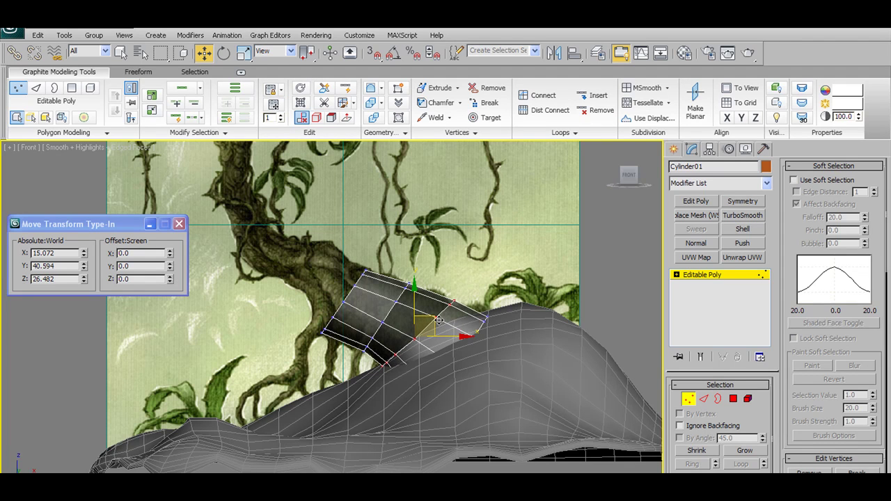
drag(440, 319, 440, 321)
Step: Adjust the vertices on the upper side of the cylinder's flared base slightly with the Shift brush at full strength 31 and falloff 108
click(138, 71)
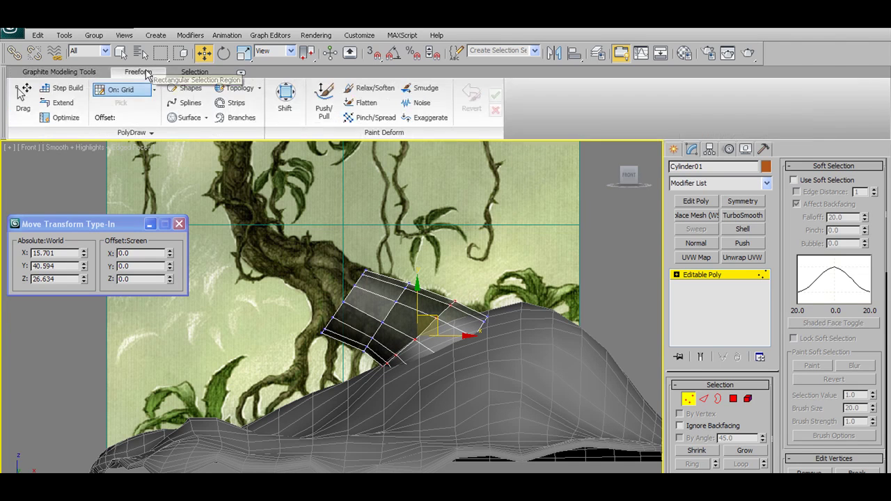
click(324, 101)
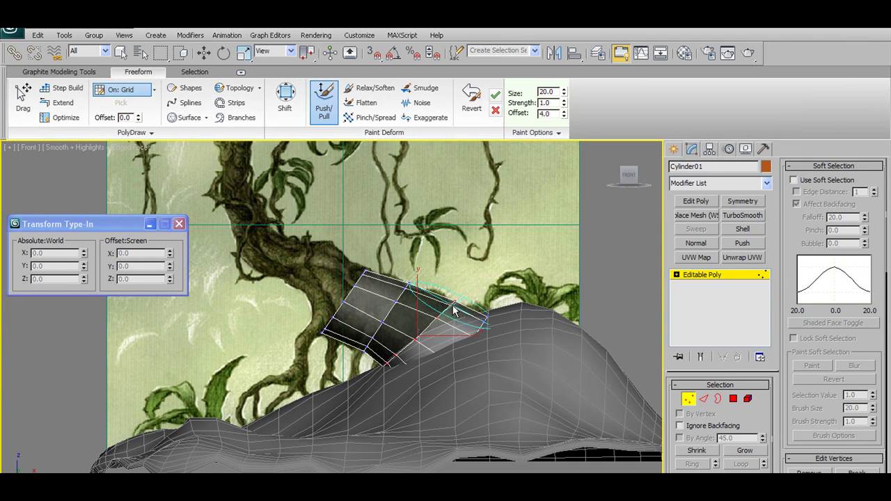
click(285, 98)
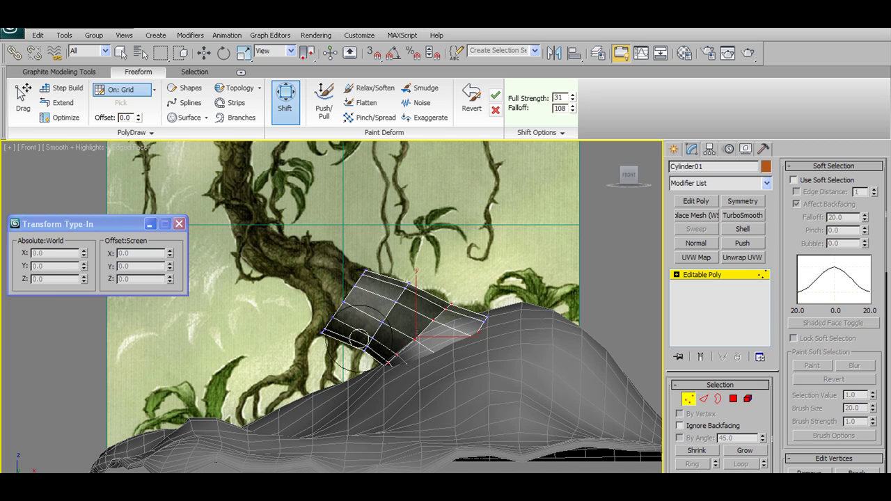
click(733, 399)
scroll(450, 340, down, 2)
scroll(462, 354, up, 4)
middle_drag(478, 313, 499, 321)
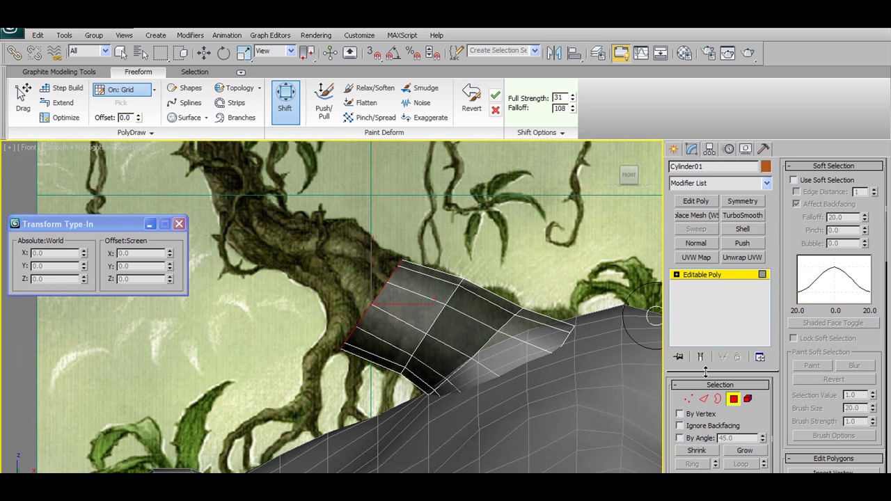
key(w)
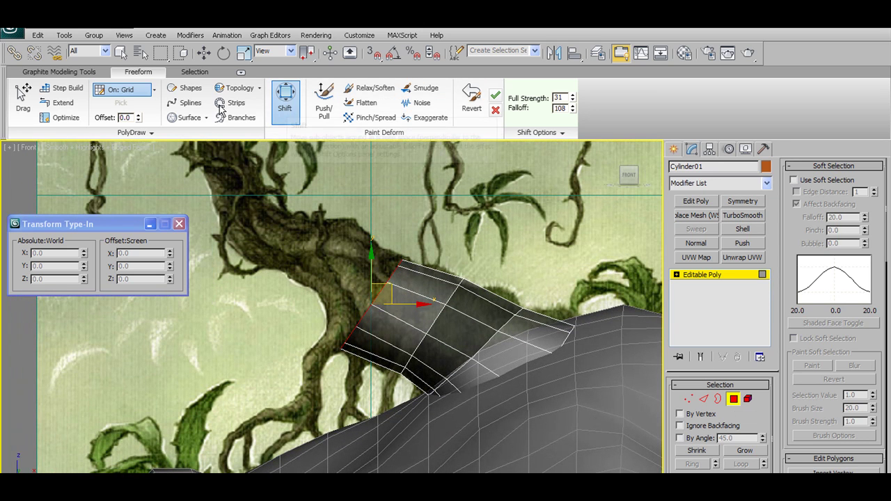
click(82, 73)
scroll(454, 266, down, 6)
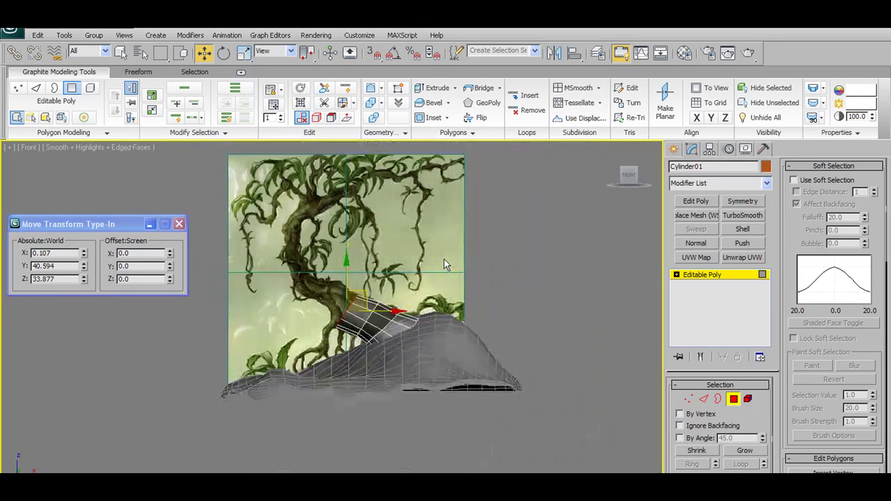
click(734, 399)
scroll(333, 313, up, 2)
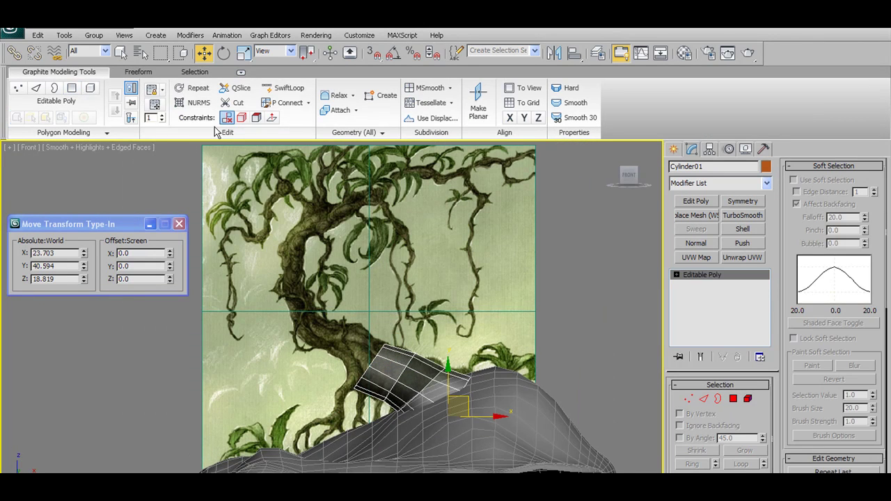
click(128, 75)
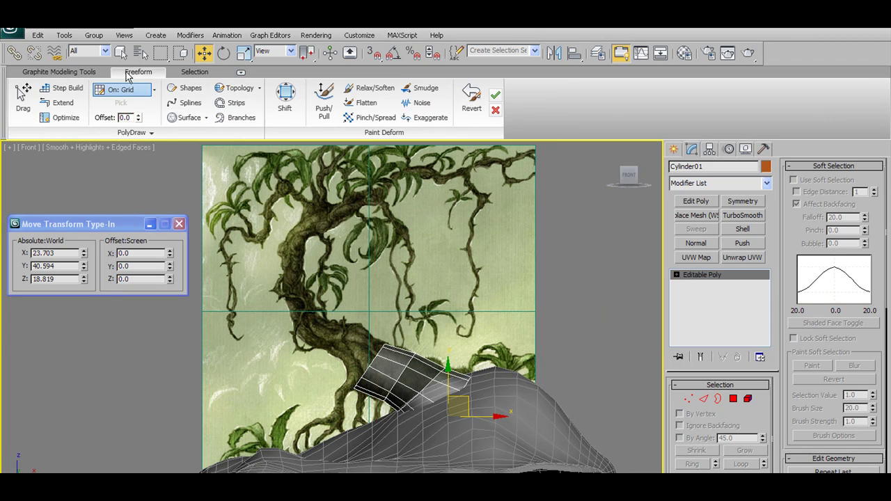
click(181, 104)
middle_drag(377, 324, 383, 339)
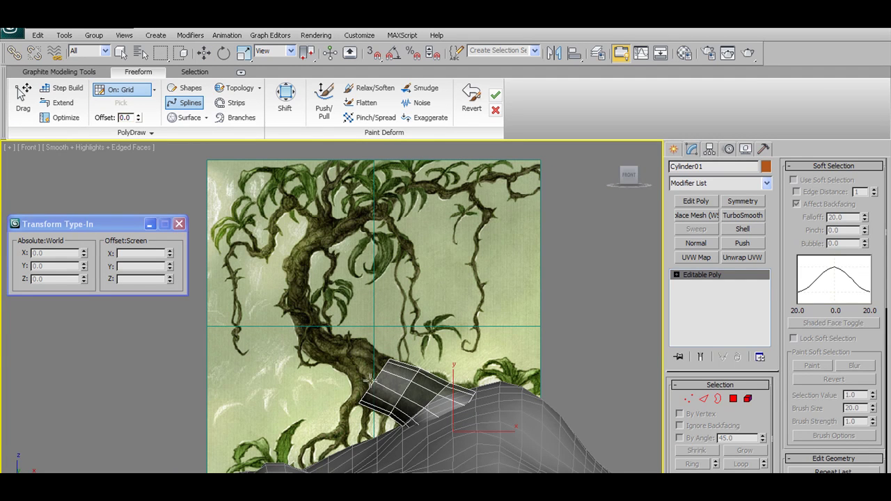
key(w)
click(734, 398)
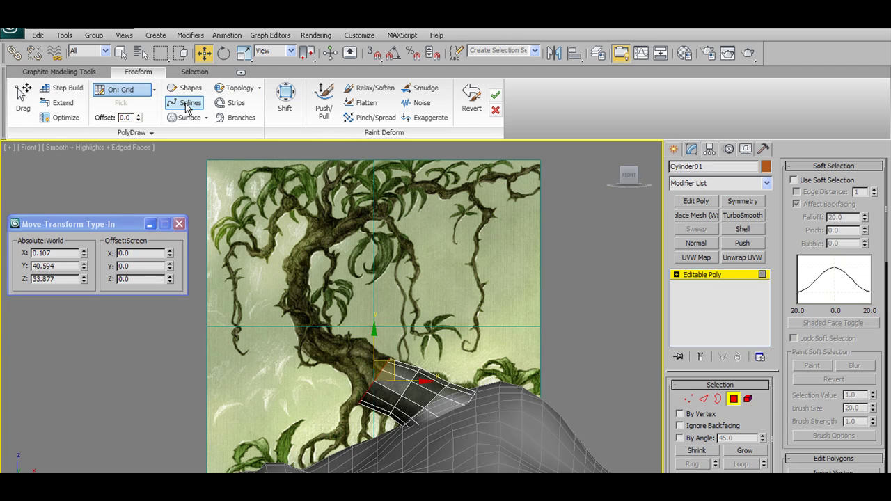
click(387, 380)
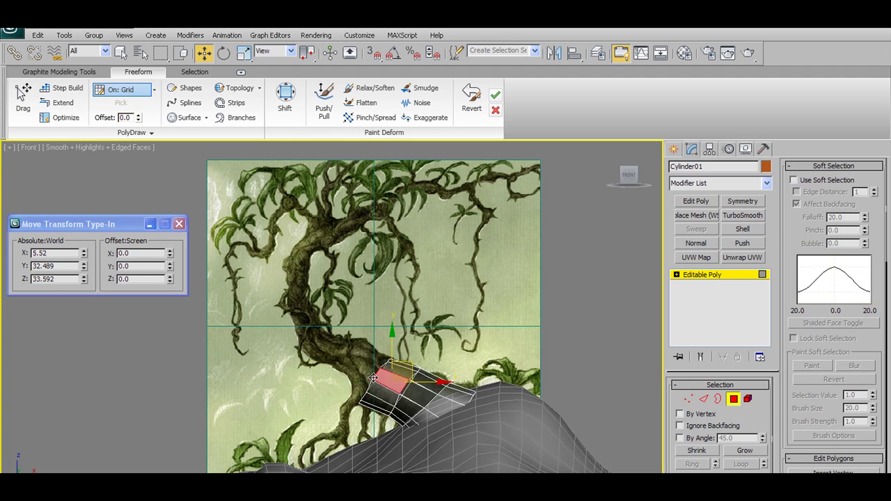
click(737, 404)
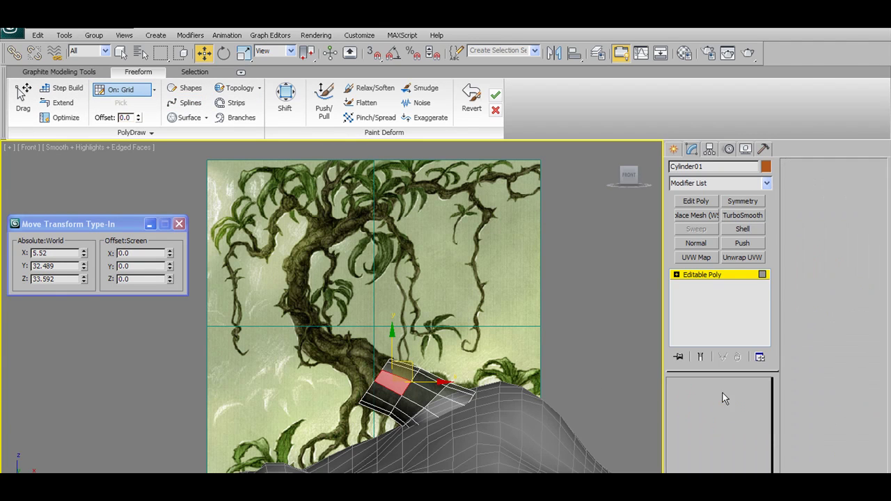
click(185, 102)
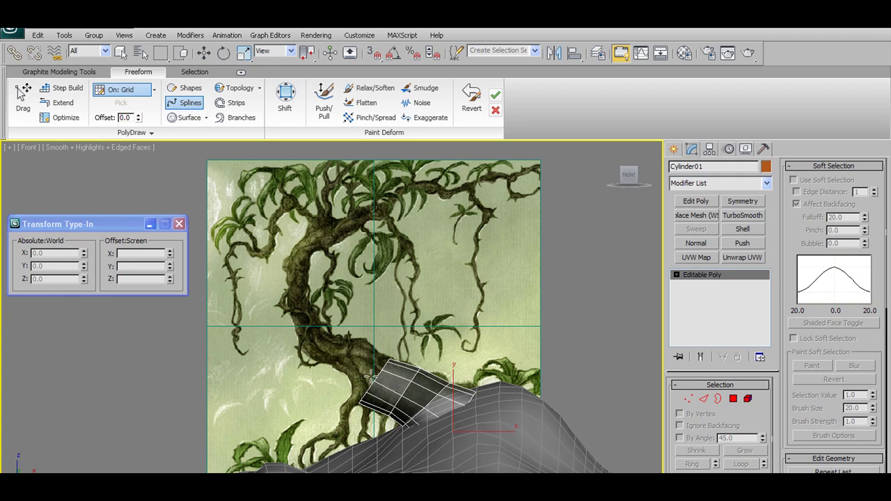
key(w)
click(470, 322)
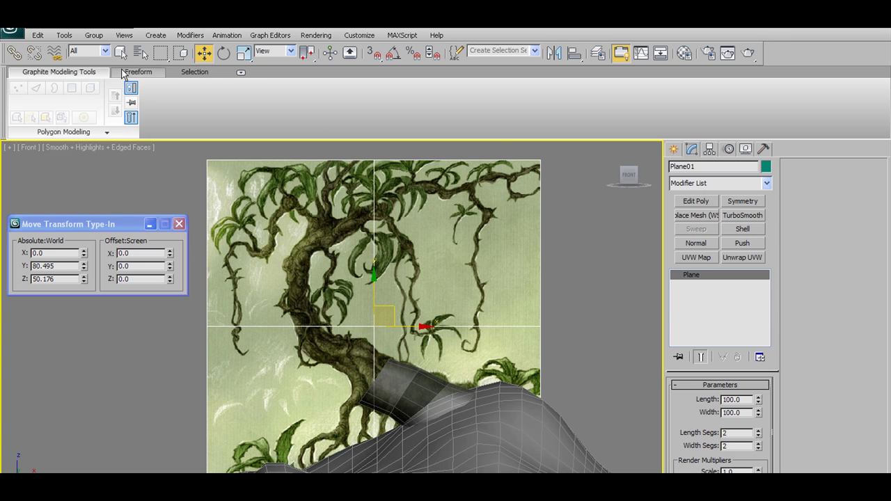
click(392, 388)
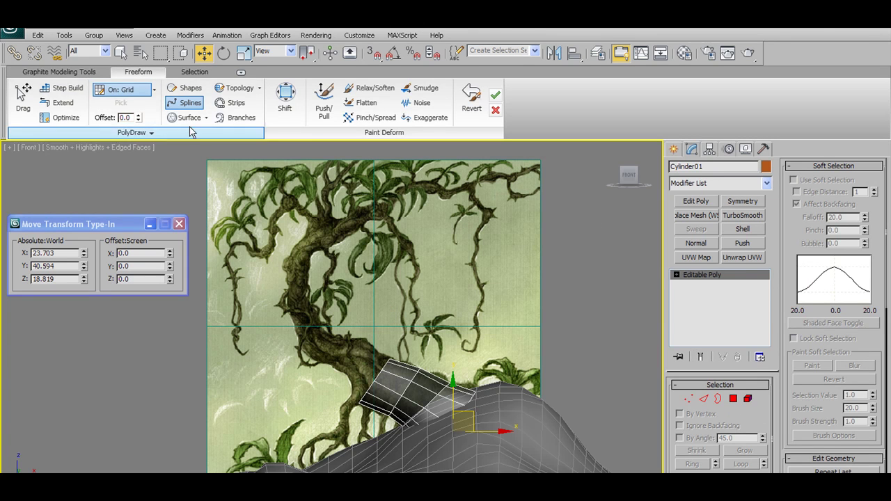
middle_drag(408, 362, 389, 372)
scroll(456, 322, up, 3)
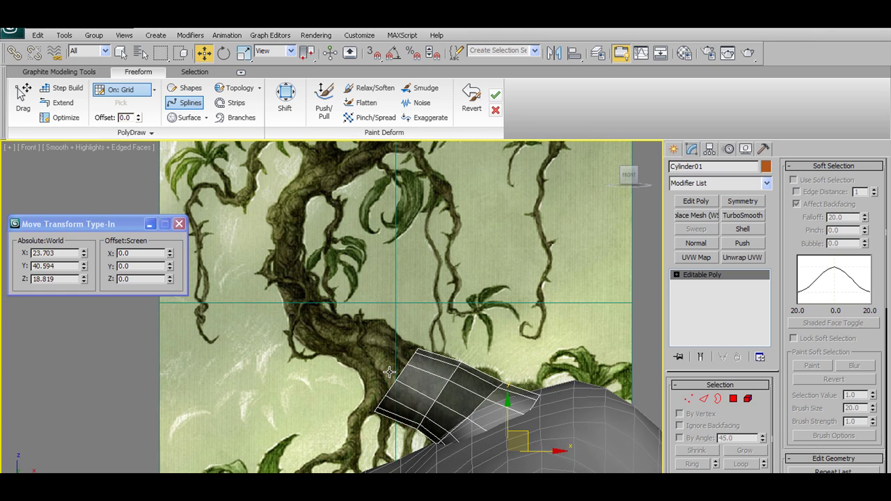
click(394, 377)
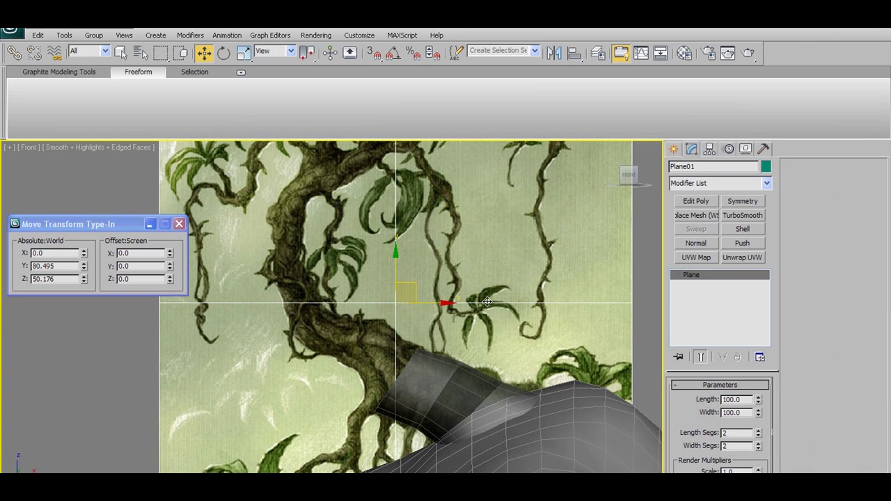
scroll(480, 256, down, 3)
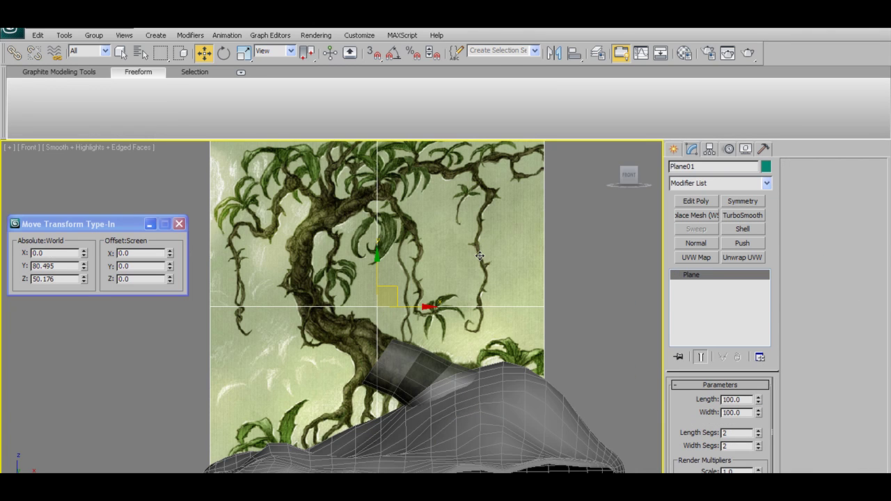
click(71, 73)
click(419, 350)
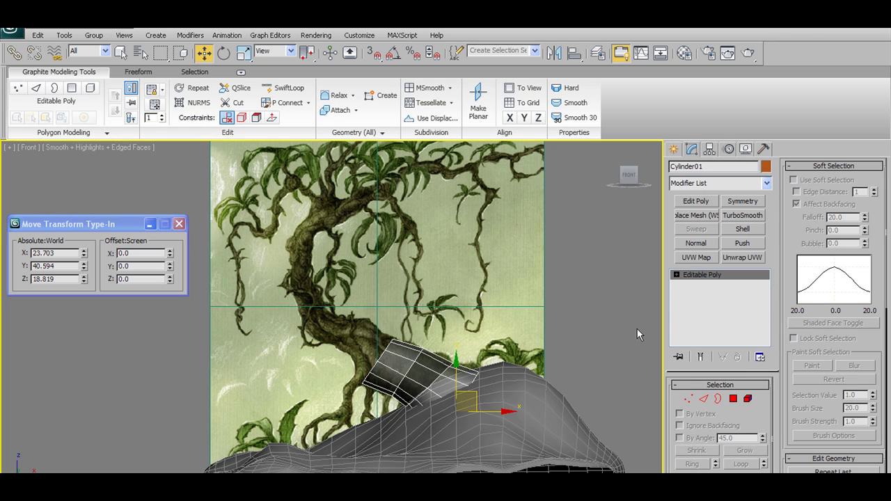
Step: Draw a freehand spline on the grid from the cylinder's upper end along the painted trunk and its long upper branch
click(143, 73)
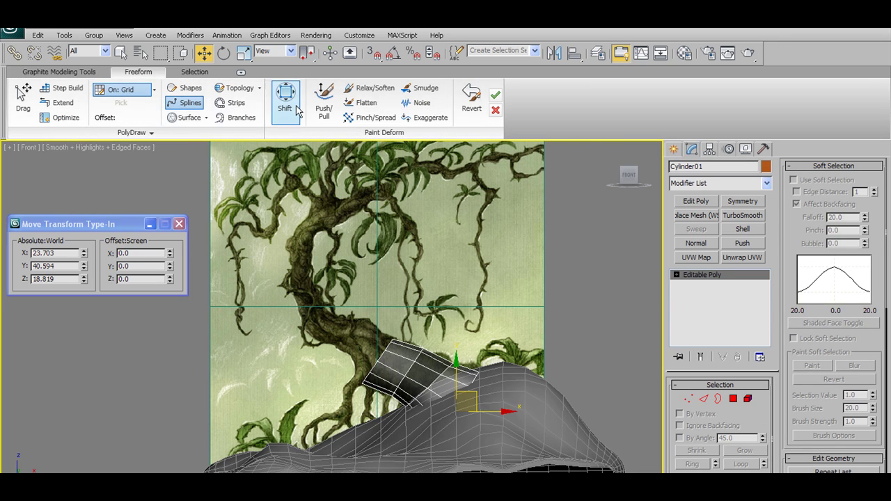
click(188, 104)
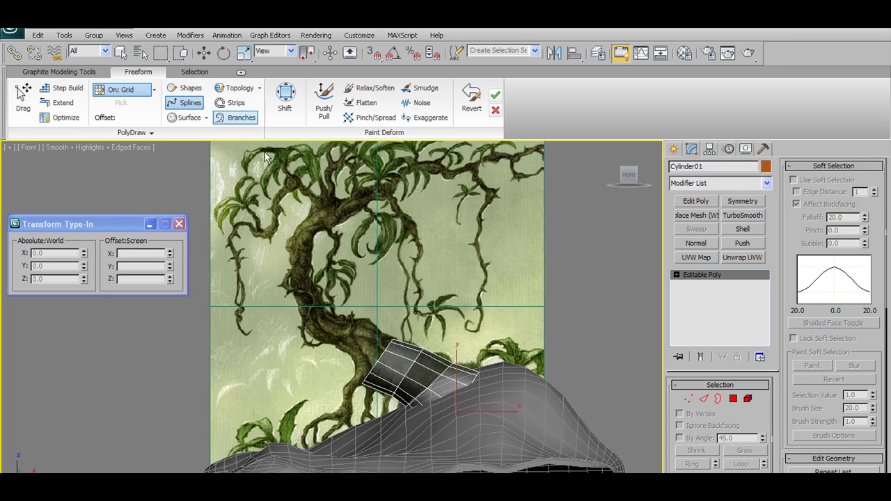
middle_drag(438, 398, 467, 409)
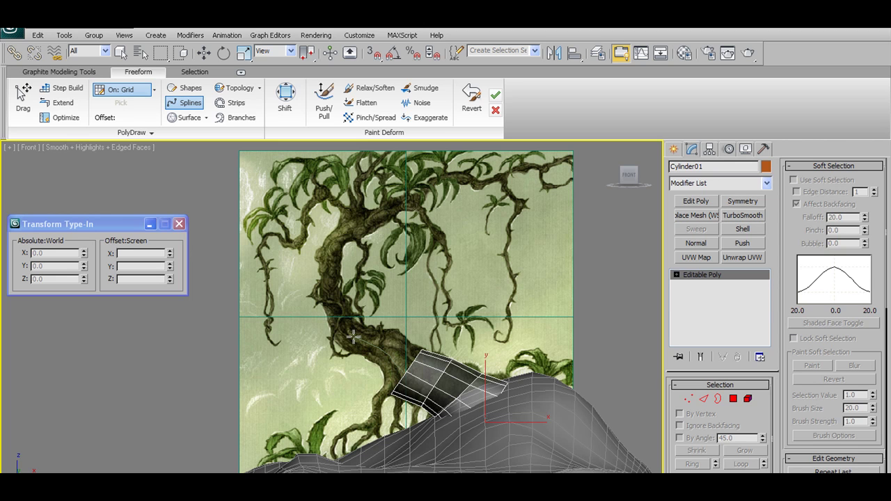
drag(330, 308, 325, 282)
drag(372, 219, 395, 203)
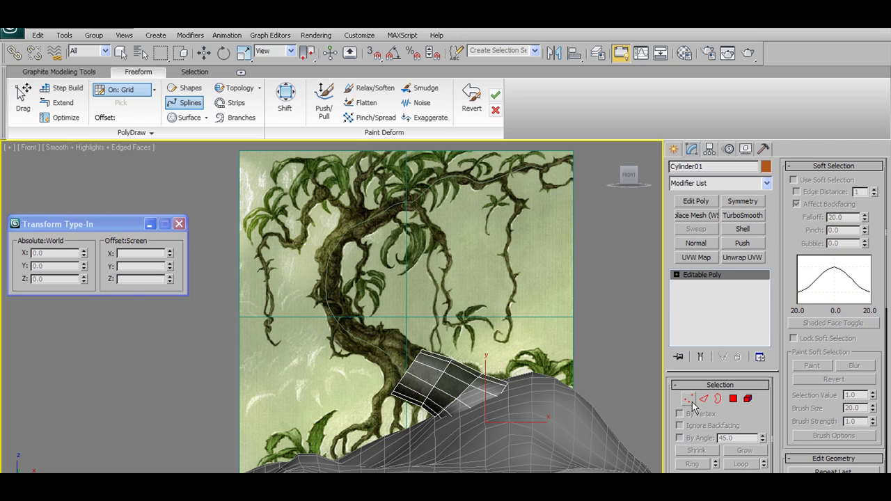
key(w)
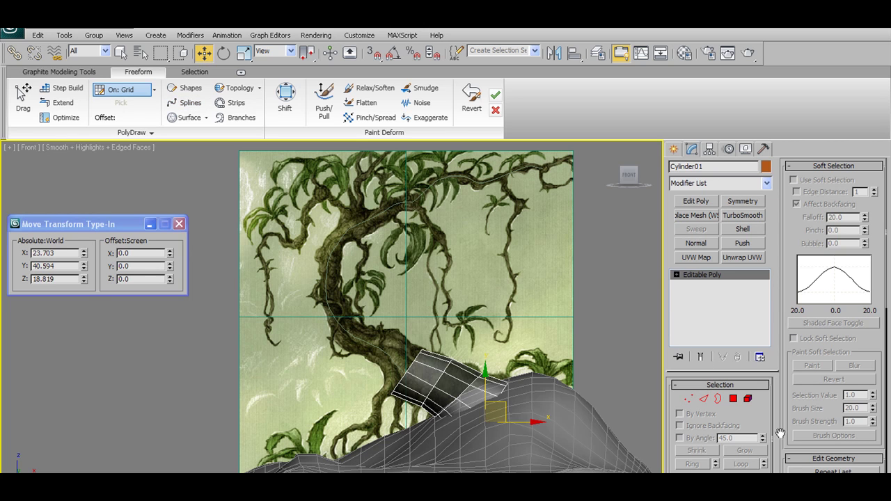
Step: Select the drawn trunk spline instead of the cylinder and activate vertex editing on it
click(688, 399)
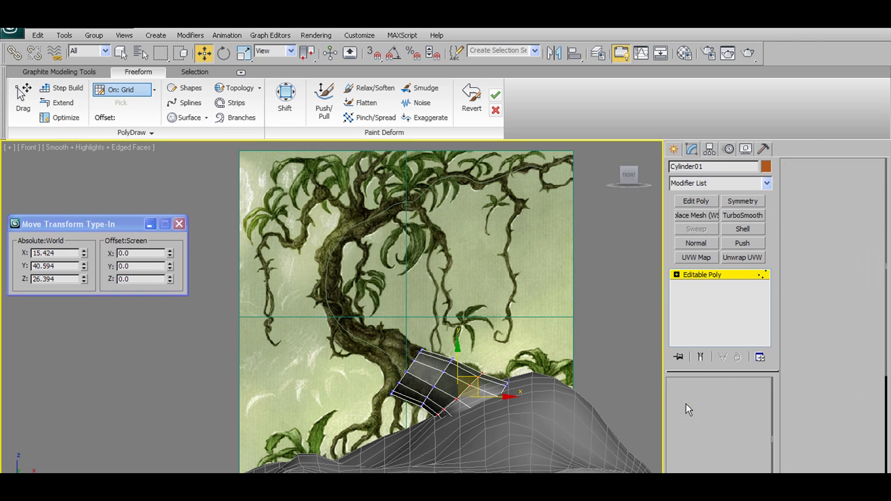
click(688, 399)
click(330, 249)
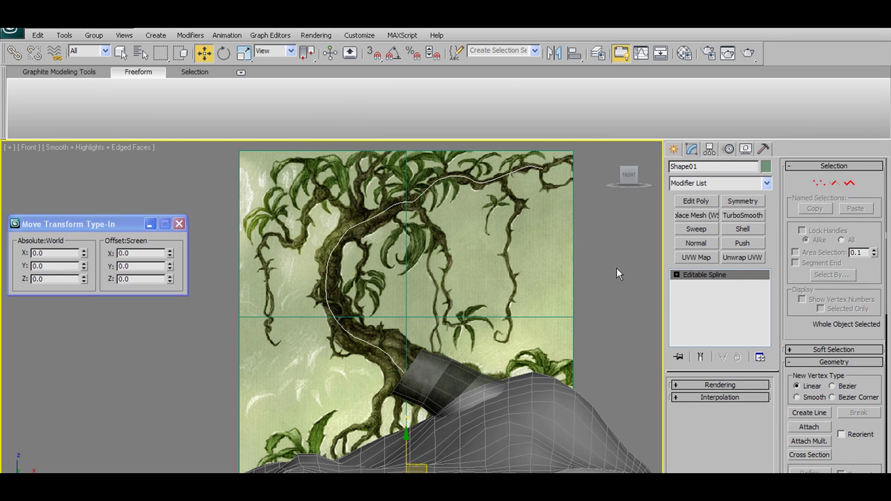
click(712, 386)
click(713, 386)
middle_drag(362, 228, 367, 238)
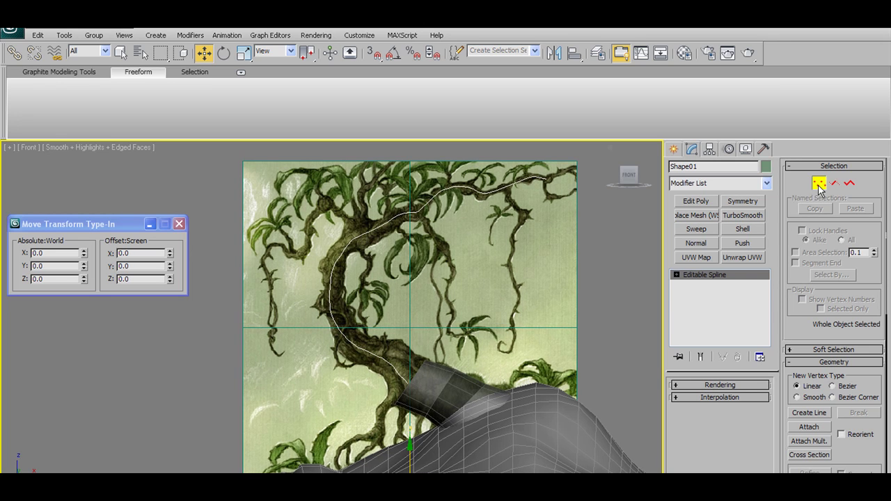
click(819, 184)
scroll(448, 282, up, 4)
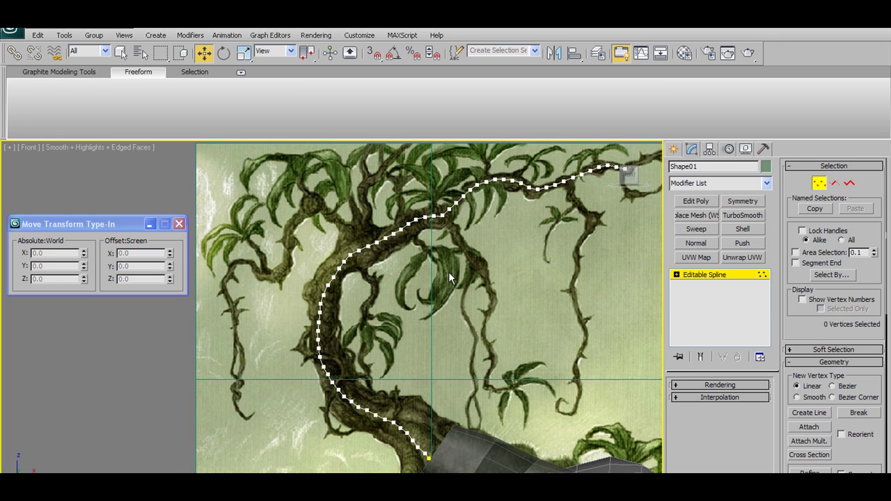
middle_drag(378, 347, 384, 335)
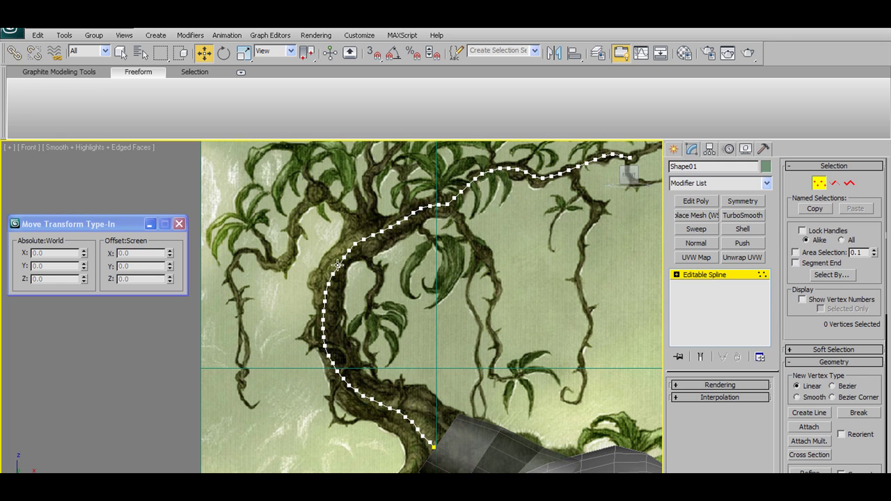
Step: Shift the four vertices at the spline's lower end slightly up and toward the cylinder
click(82, 73)
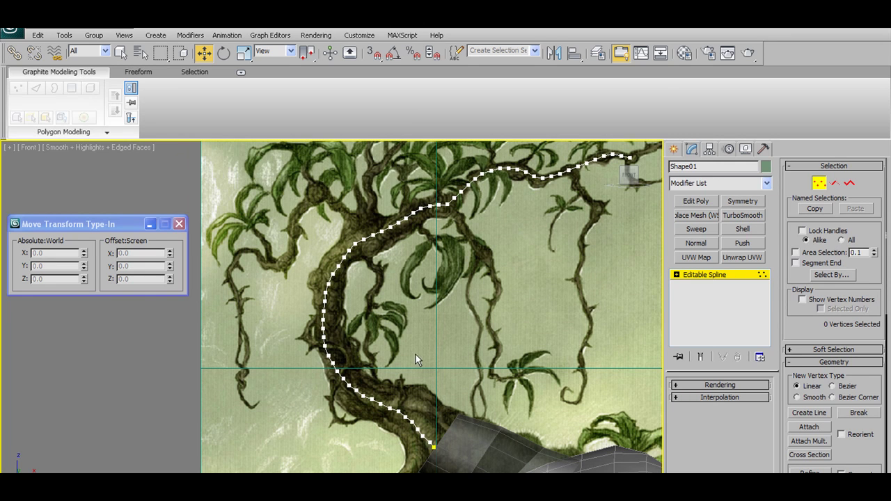
middle_drag(416, 354, 411, 318)
drag(450, 385, 414, 429)
drag(446, 392, 452, 386)
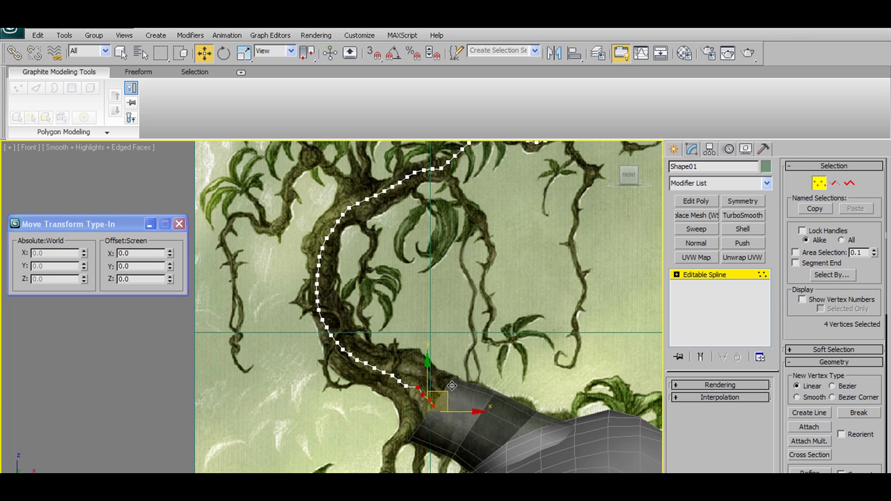
Step: Move the spline vertices just above its lower end slightly up and toward the cylinder, and finish vertex editing
click(405, 387)
ctrl+click(399, 382)
drag(421, 367, 424, 364)
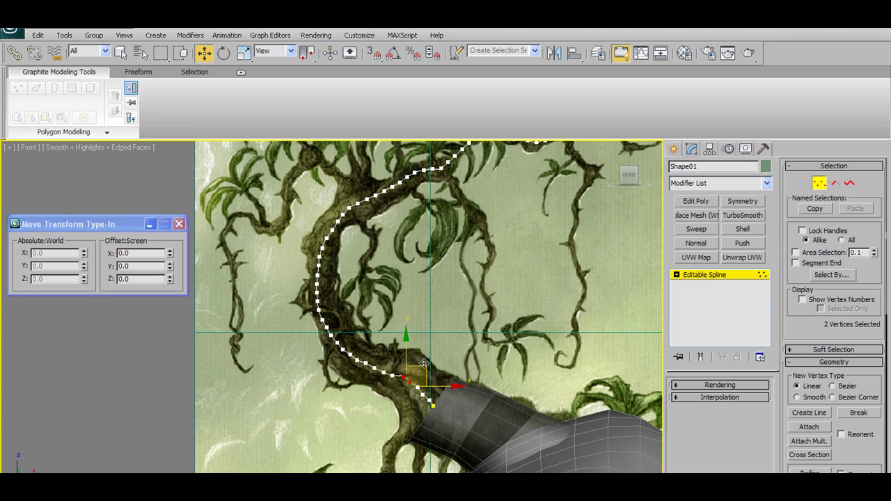
click(397, 375)
drag(408, 354, 410, 352)
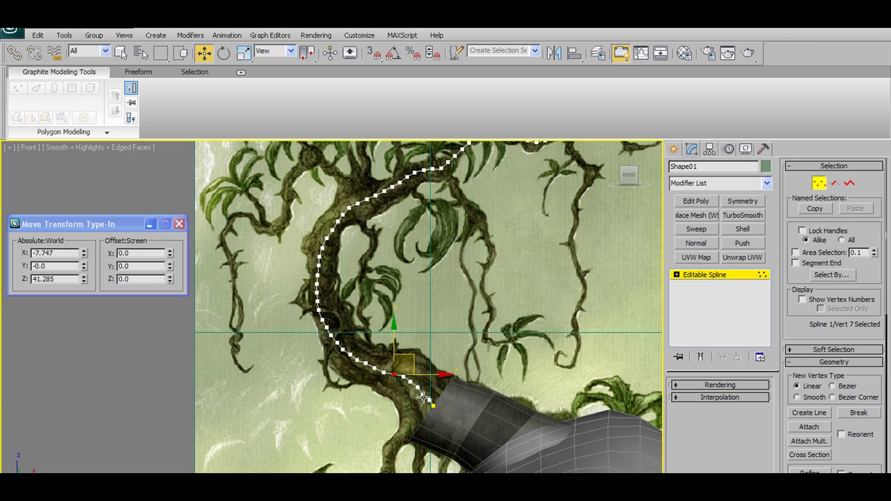
click(422, 396)
click(433, 403)
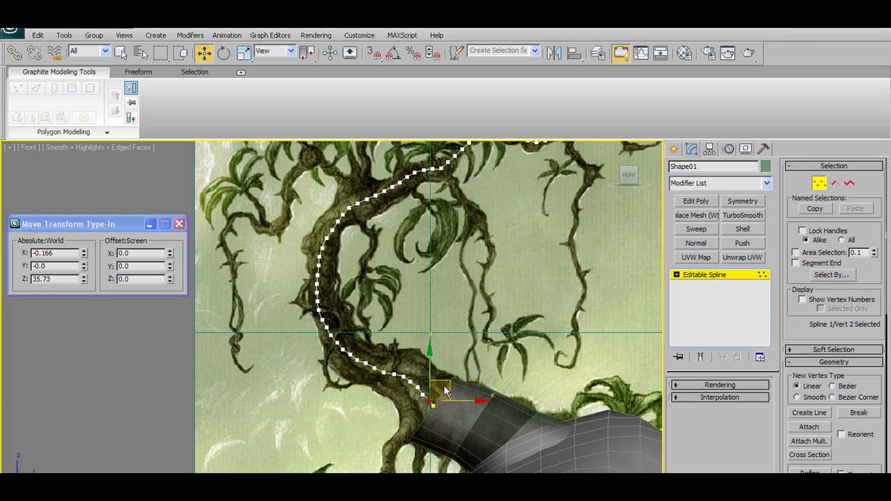
click(434, 406)
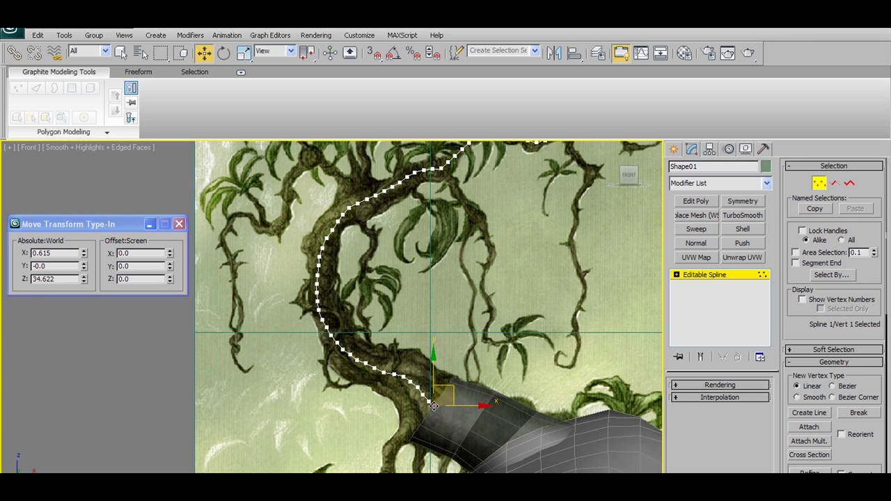
middle_drag(541, 241, 527, 286)
scroll(524, 277, down, 1)
scroll(524, 277, up, 1)
middle_drag(547, 243, 498, 295)
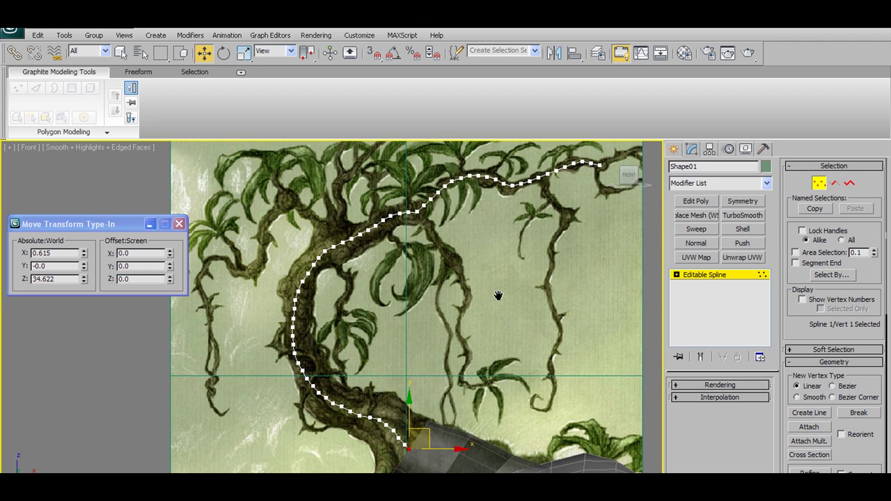
middle_drag(394, 367, 439, 342)
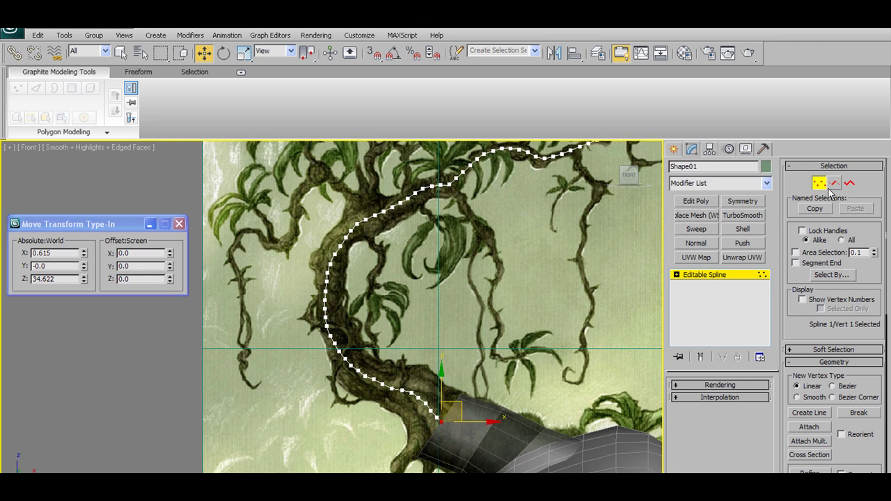
click(819, 183)
Step: Move the whole trunk spline in the Top view so it lines up with the cylinder in depth
scroll(413, 305, down, 2)
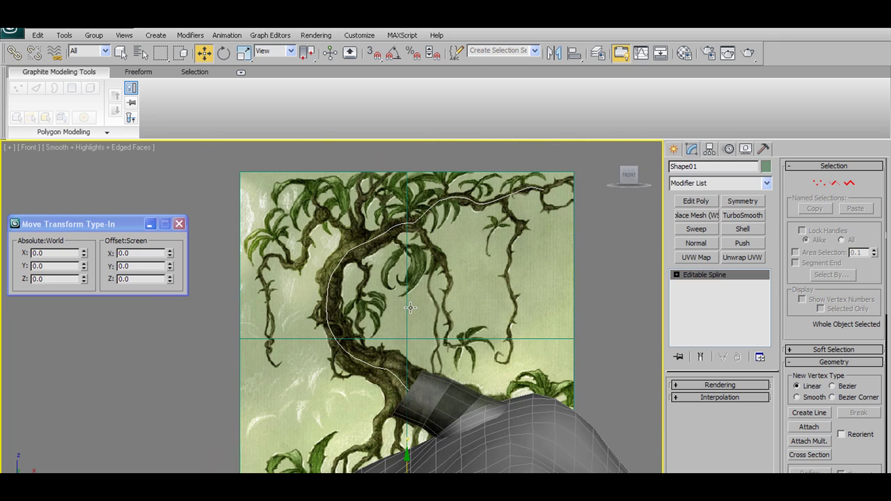
key(t)
scroll(411, 313, down, 2)
scroll(334, 305, up, 2)
drag(343, 306, 359, 171)
middle_drag(358, 171, 382, 286)
key(f)
scroll(361, 302, down, 2)
Step: Select the cylinder and its open-facing end polygon at the start of the trunk spline
click(376, 380)
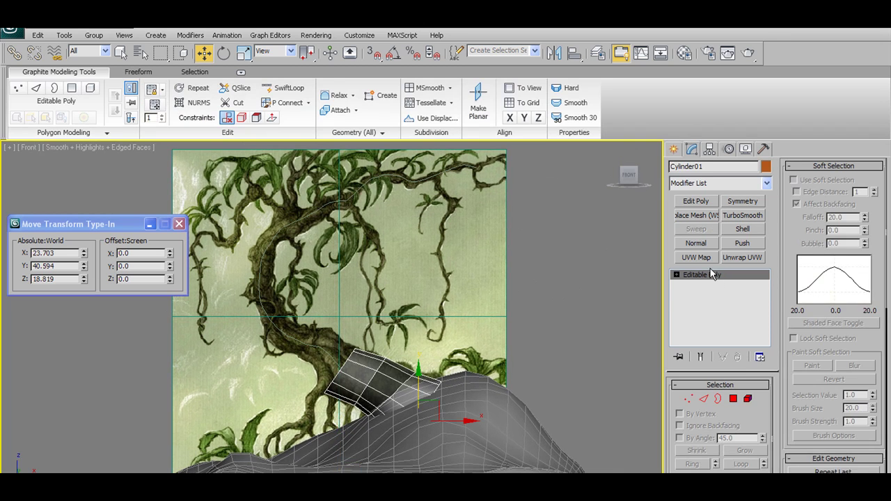
click(733, 399)
scroll(381, 385, up, 2)
alt+middle_drag(381, 385, 365, 372)
key(f)
scroll(390, 362, up, 4)
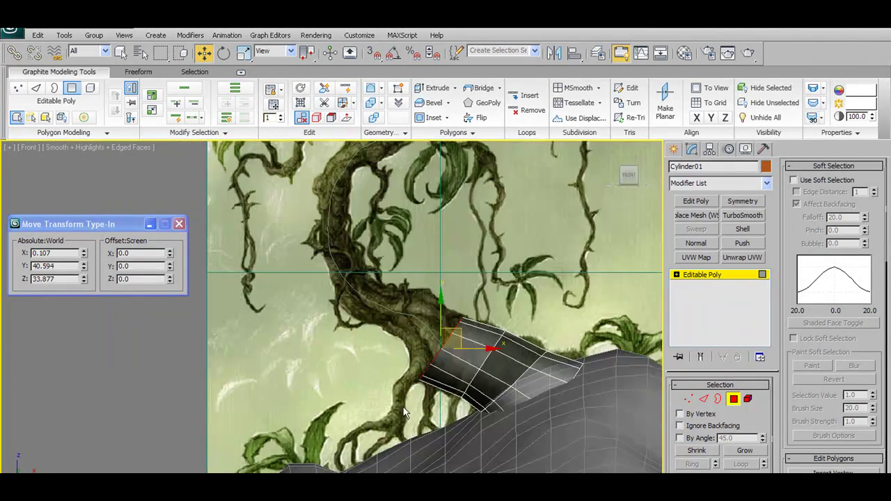
scroll(444, 393, up, 2)
scroll(332, 313, down, 2)
middle_drag(397, 285, 411, 308)
middle_drag(411, 341, 409, 340)
Step: Extrude the cylinder's end polygon along the trunk spline Shape01 using the Extrude on Spline settings
click(465, 134)
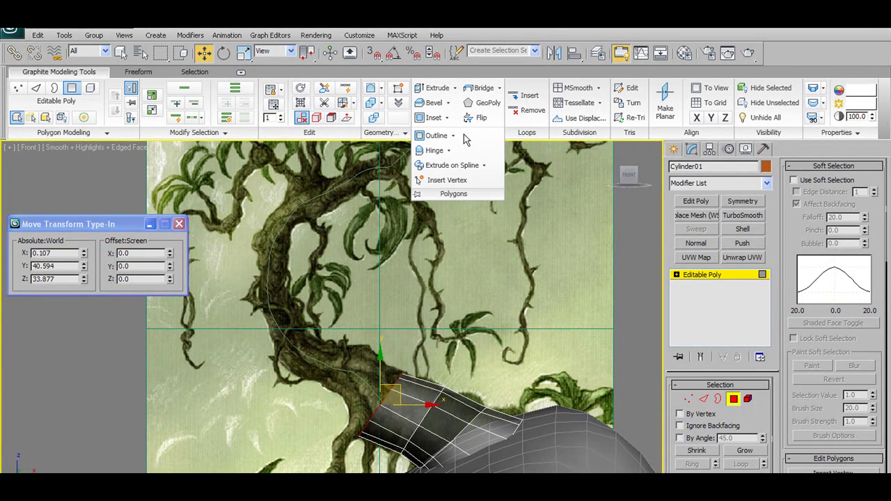
shift+click(444, 172)
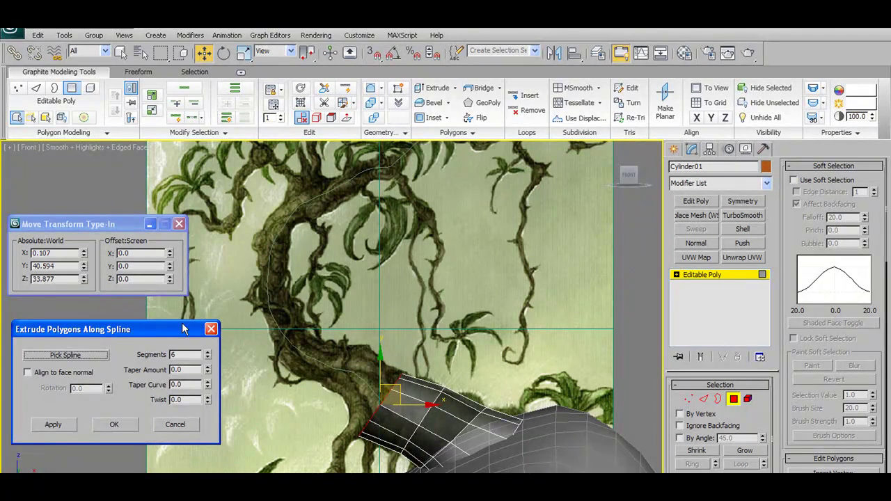
drag(184, 329, 187, 293)
click(64, 318)
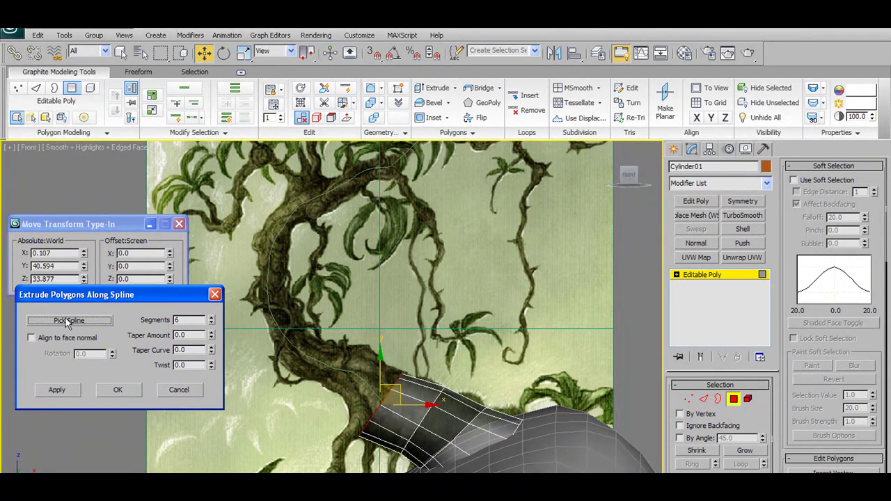
click(269, 264)
scroll(319, 275, down, 4)
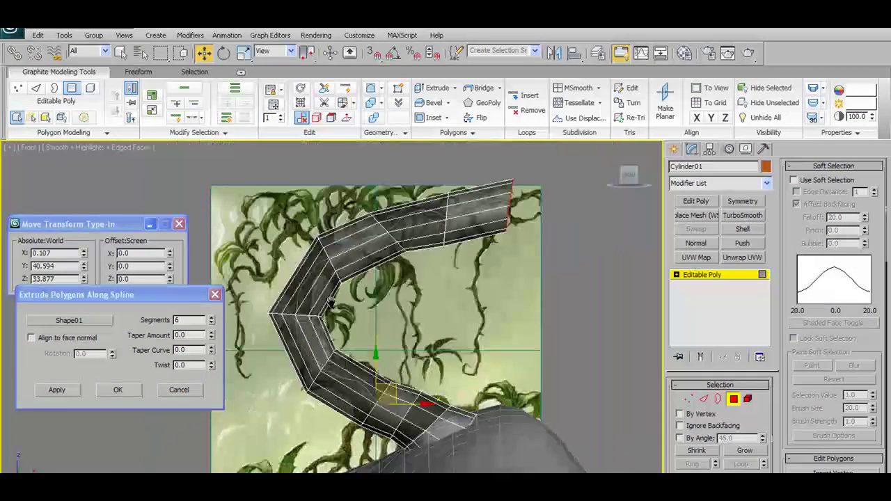
scroll(328, 300, up, 5)
scroll(327, 311, down, 3)
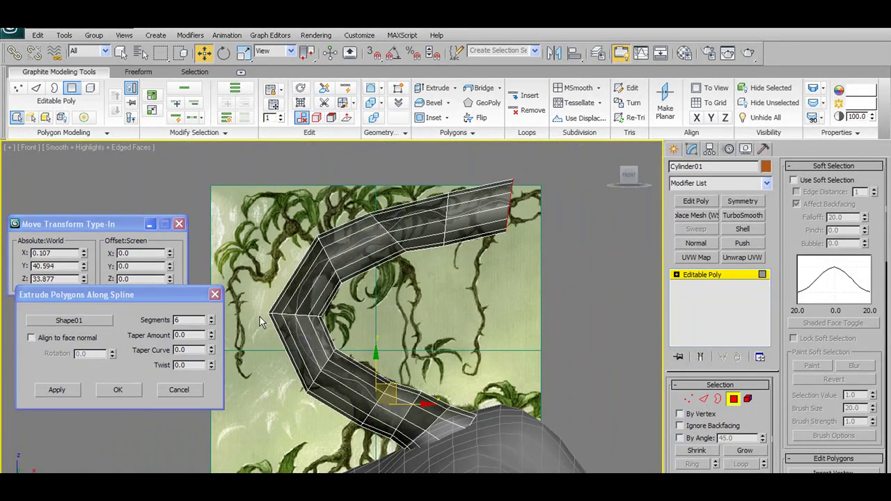
Step: Set the spline extrusion to 28 segments, taper amount -0.92 and taper curve -0.77, and apply it
click(211, 317)
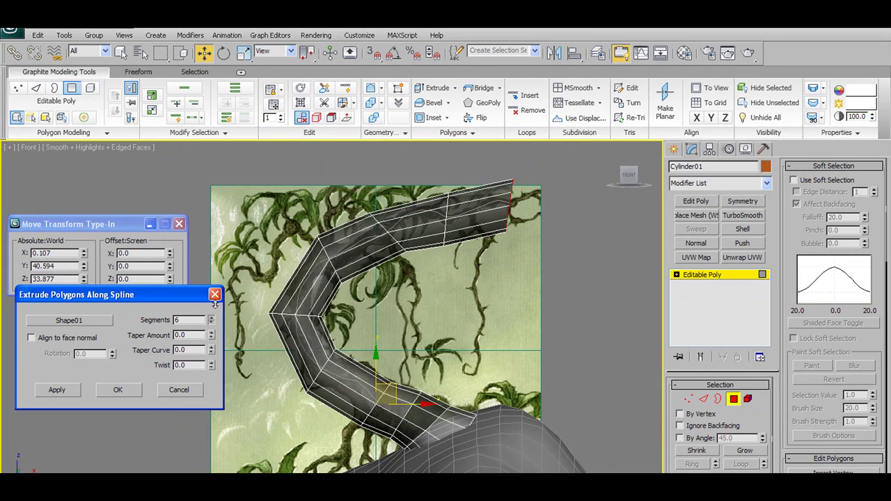
drag(229, 270, 210, 83)
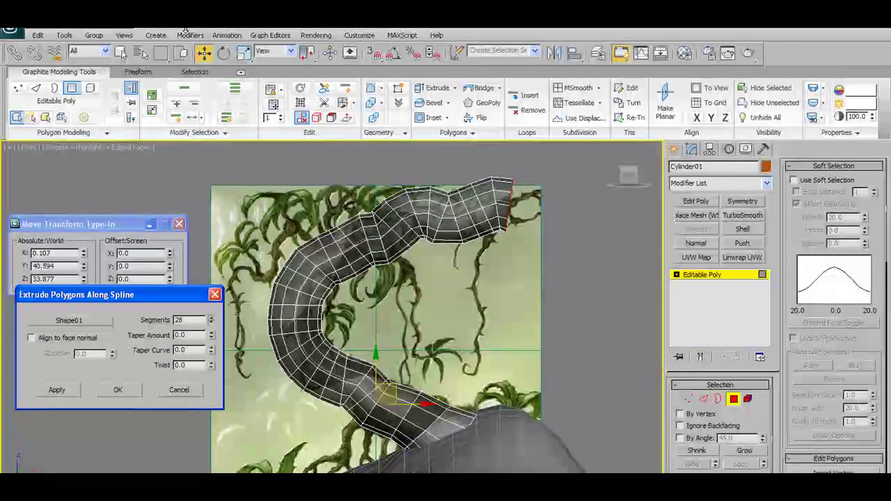
drag(213, 337, 254, 397)
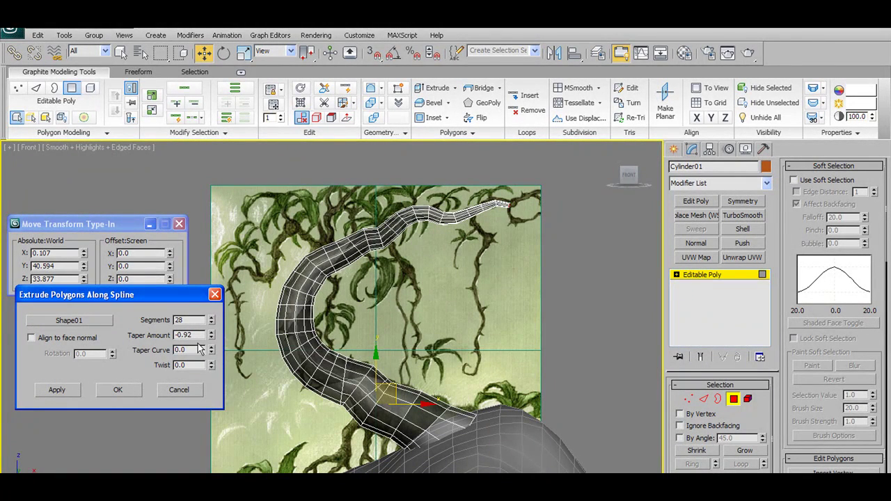
drag(212, 353, 232, 396)
scroll(324, 247, up, 4)
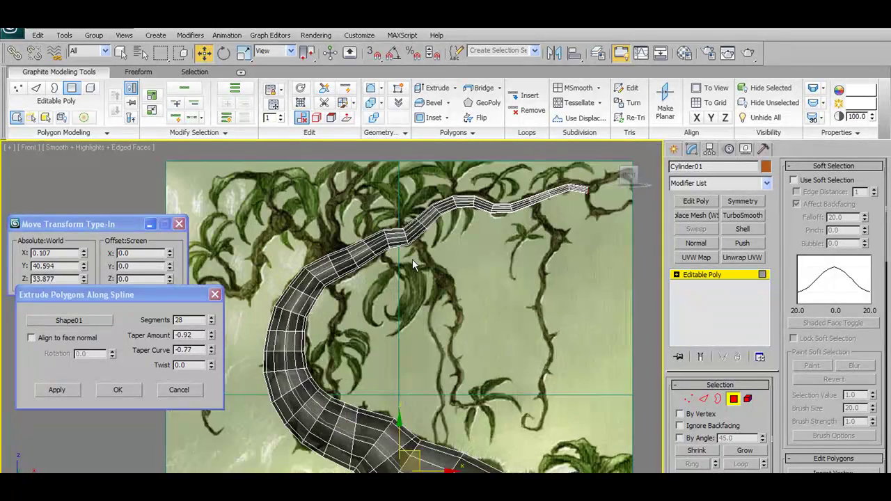
middle_drag(456, 228, 439, 231)
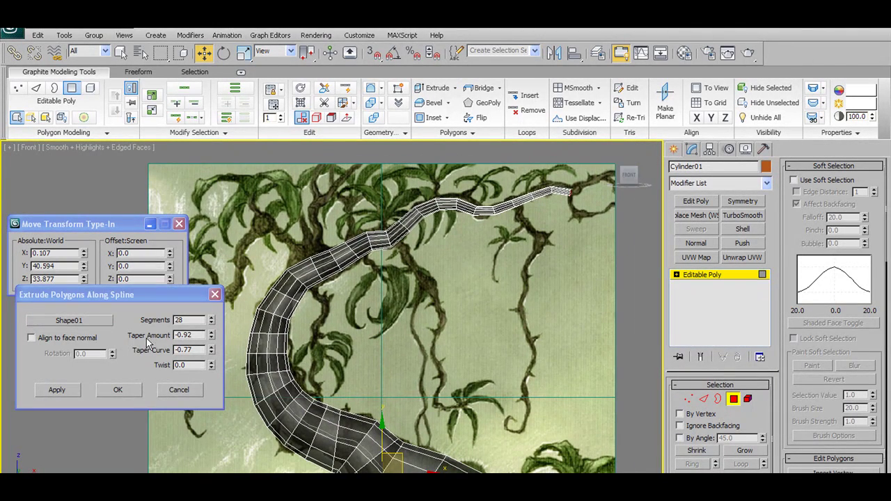
click(140, 385)
scroll(354, 292, down, 2)
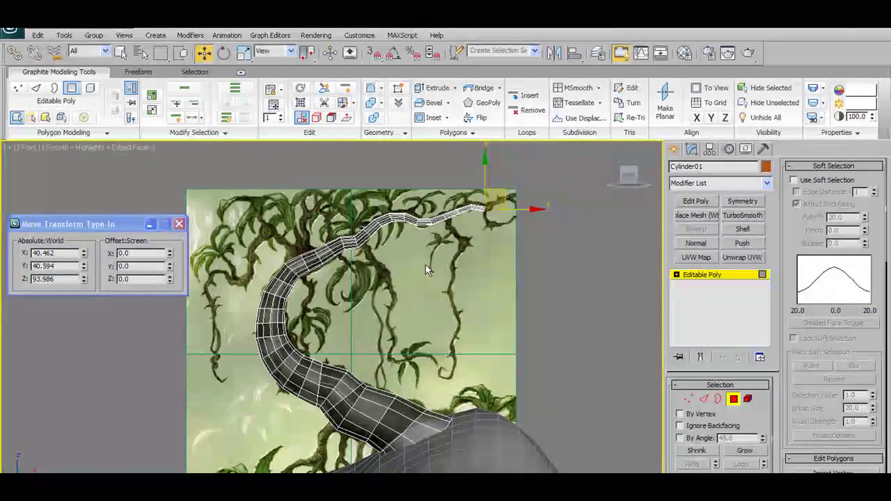
Step: Save the scene as a new version named Tree03.max, replacing the existing file
scroll(419, 269, up, 2)
scroll(416, 279, up, 3)
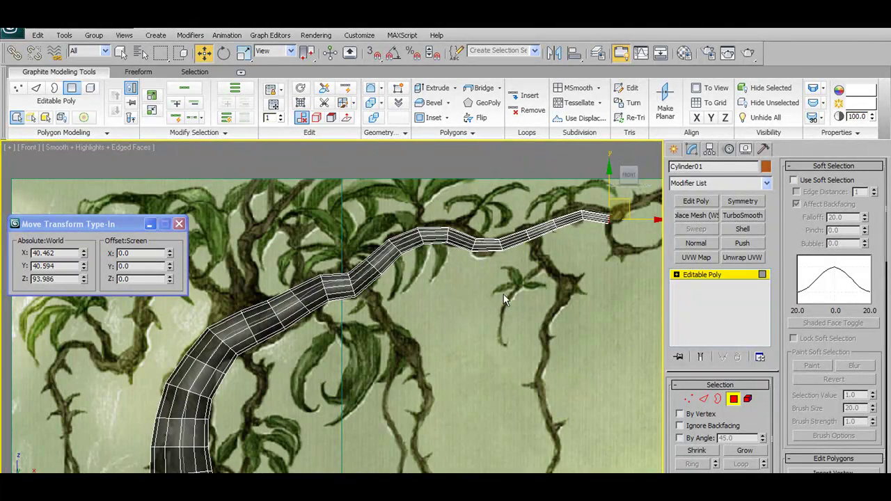
middle_drag(480, 295, 436, 293)
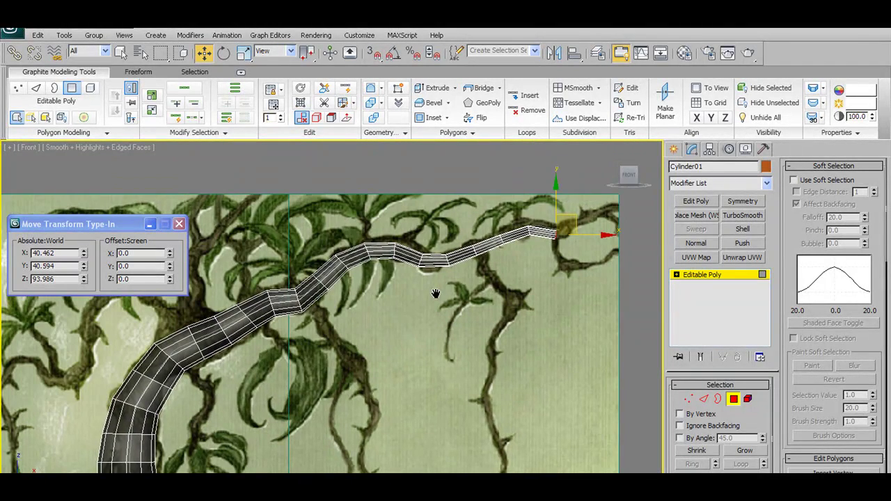
click(20, 33)
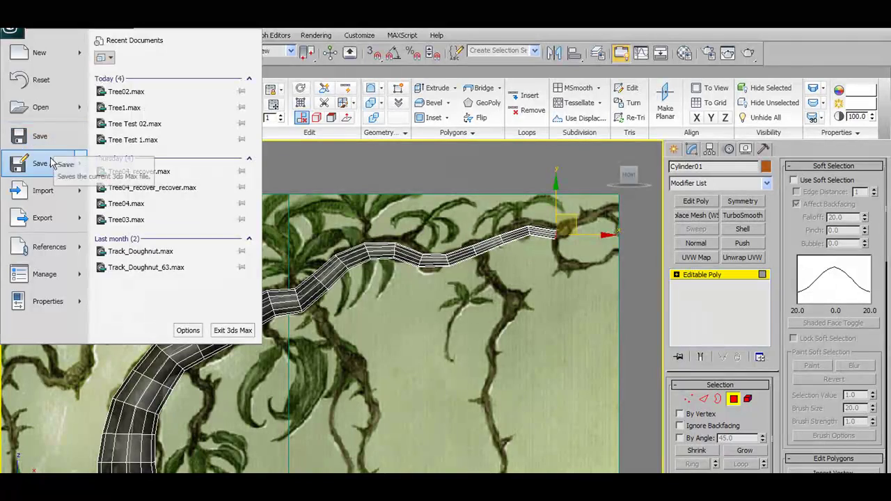
click(40, 136)
click(285, 172)
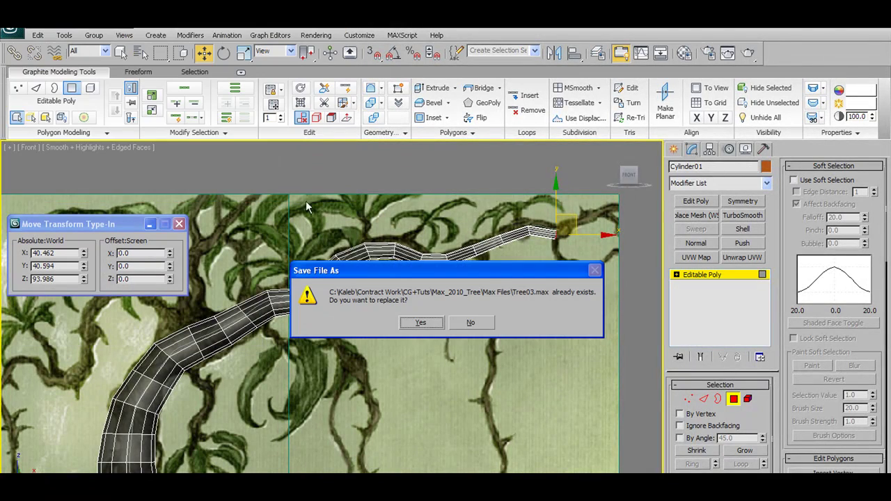
click(426, 321)
Step: Extrude the polygon at the branch's tip as a group with a height of 1.5
scroll(418, 292, up, 3)
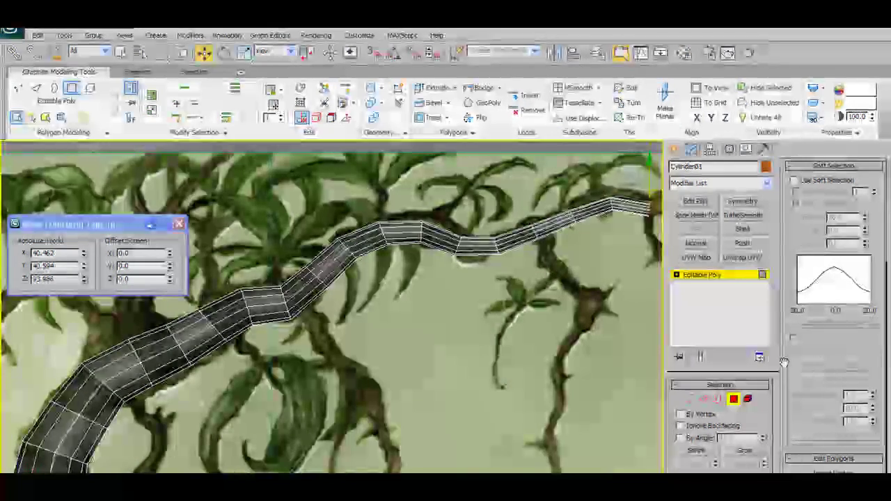
middle_drag(696, 258, 538, 341)
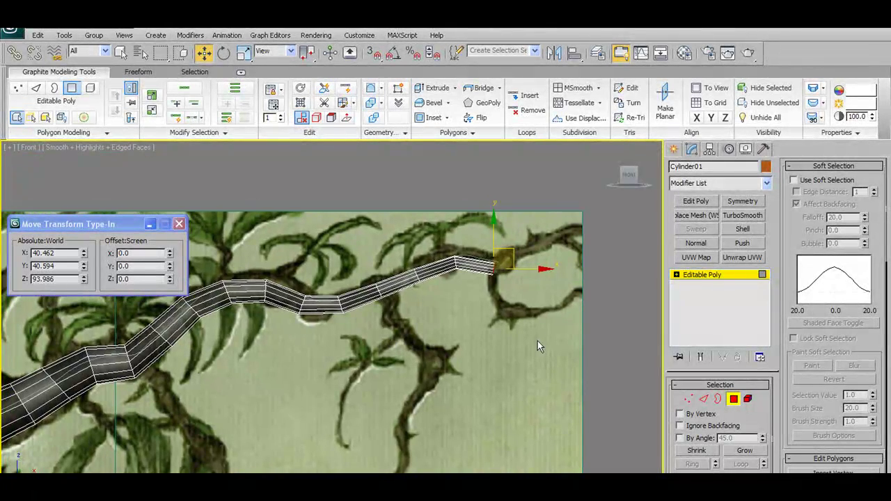
middle_drag(498, 269, 499, 261)
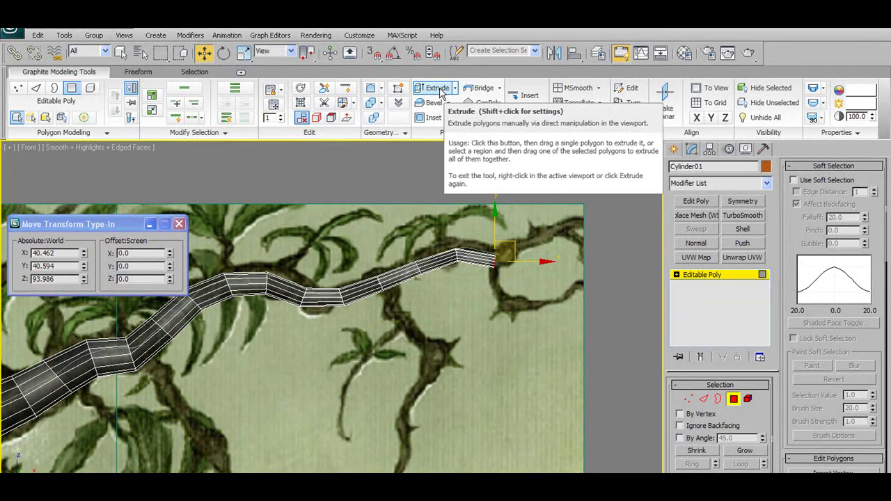
shift+click(439, 91)
drag(160, 326, 183, 377)
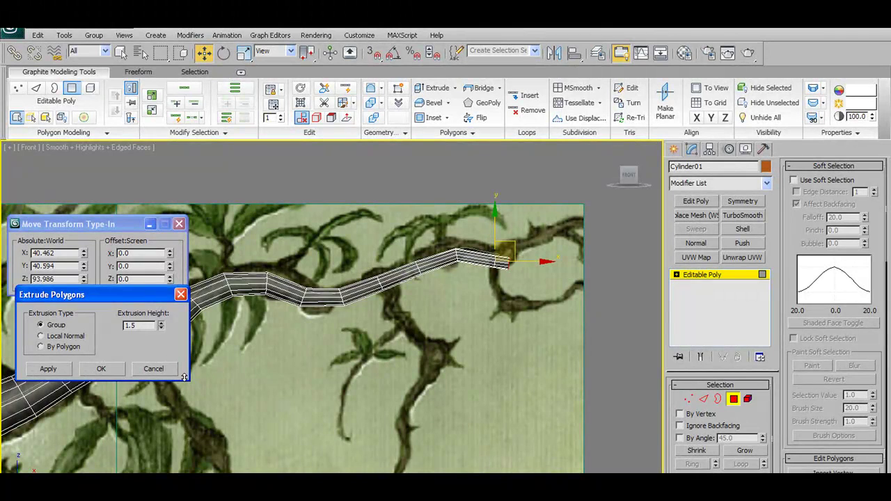
click(117, 374)
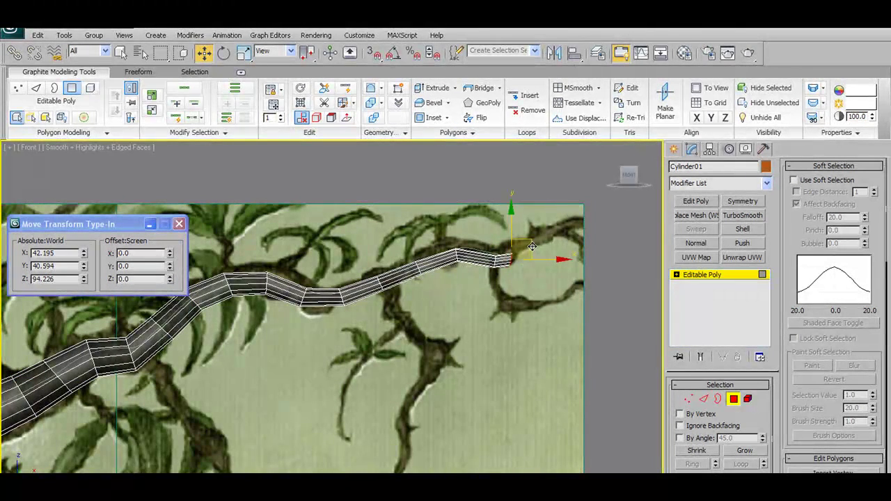
Step: Angle the tip polygon along the painted branch and extrude it by another 1.5
key(e)
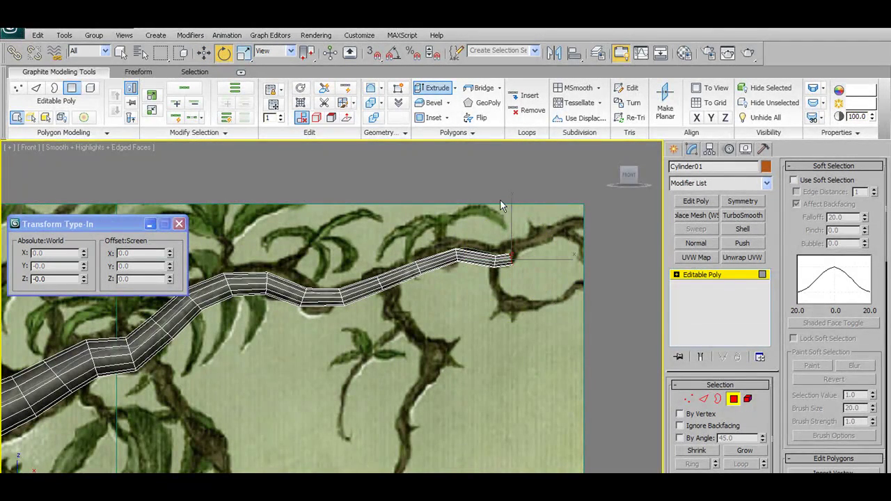
shift+click(437, 89)
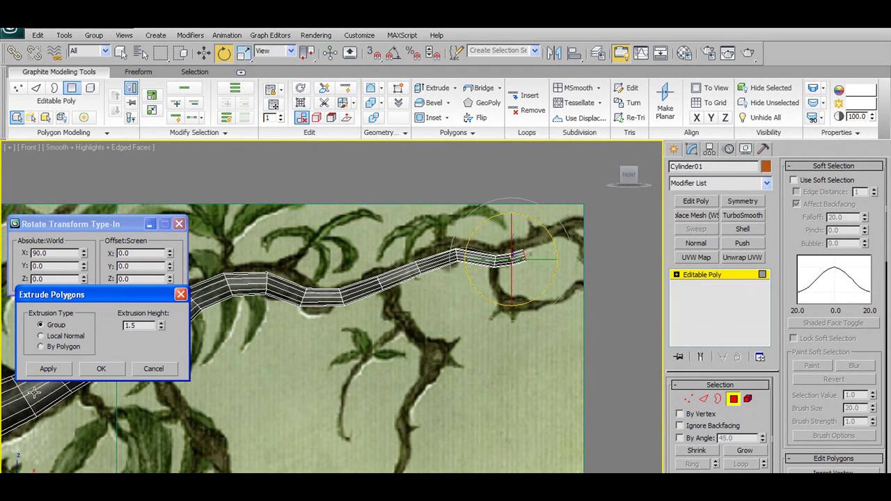
click(98, 372)
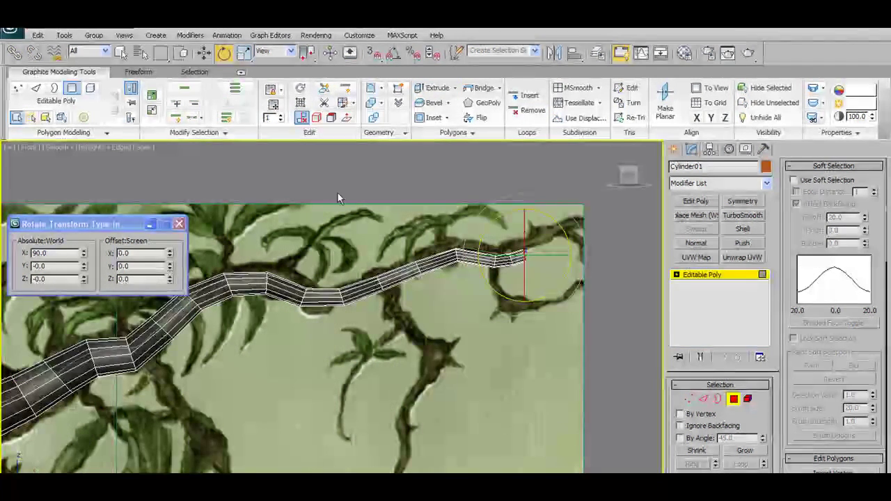
Step: Collapse the branch's end polygon to a point and select the ring of vertices just before it
click(400, 105)
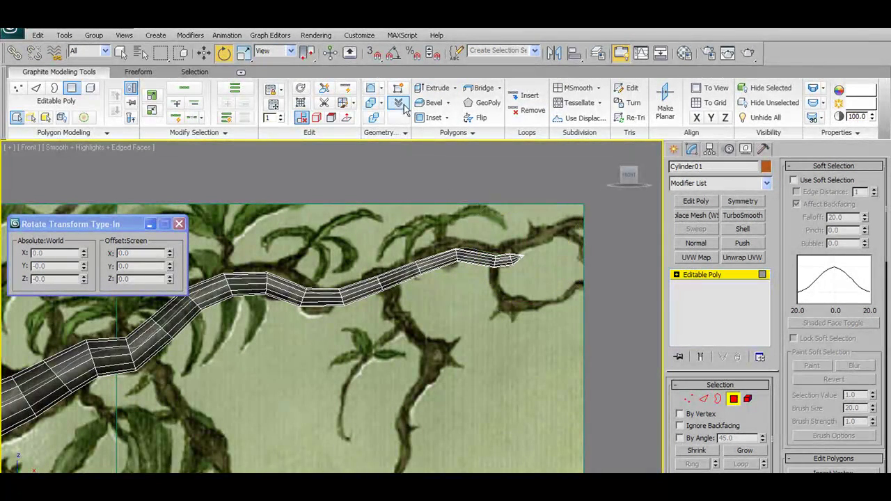
click(689, 398)
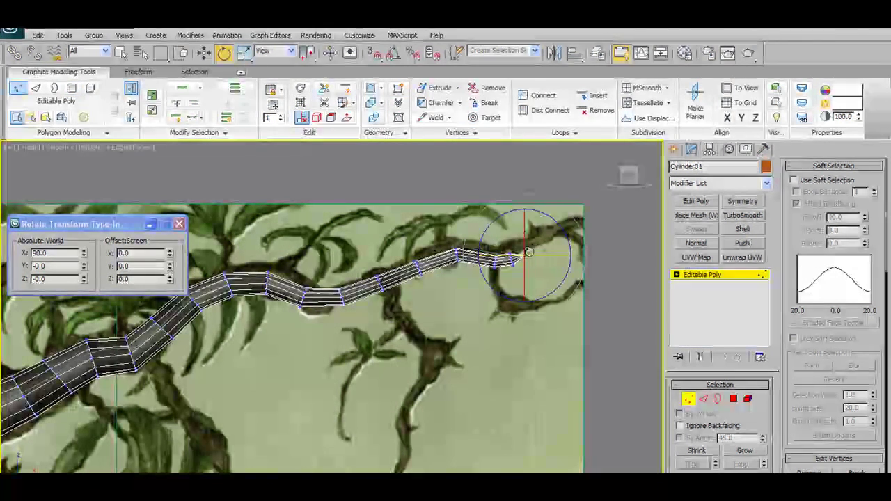
key(w)
click(541, 269)
click(519, 274)
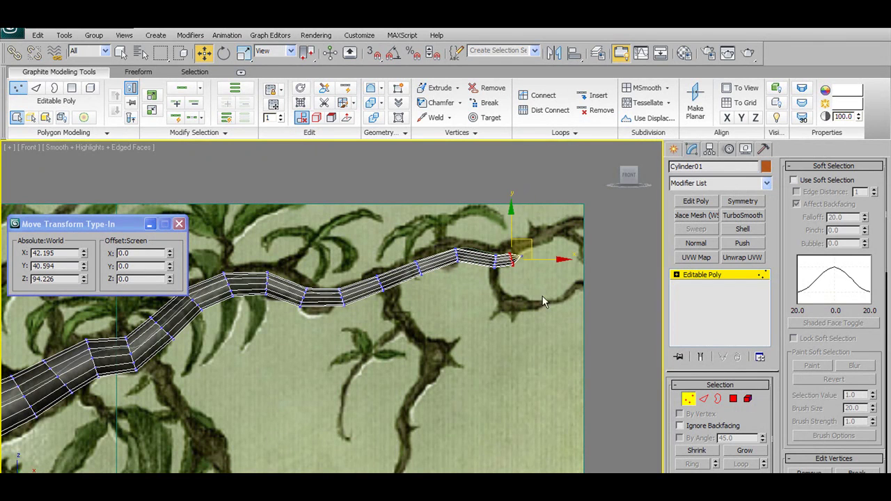
Step: Scale down the selected ring of vertices just before the branch's tip
click(244, 54)
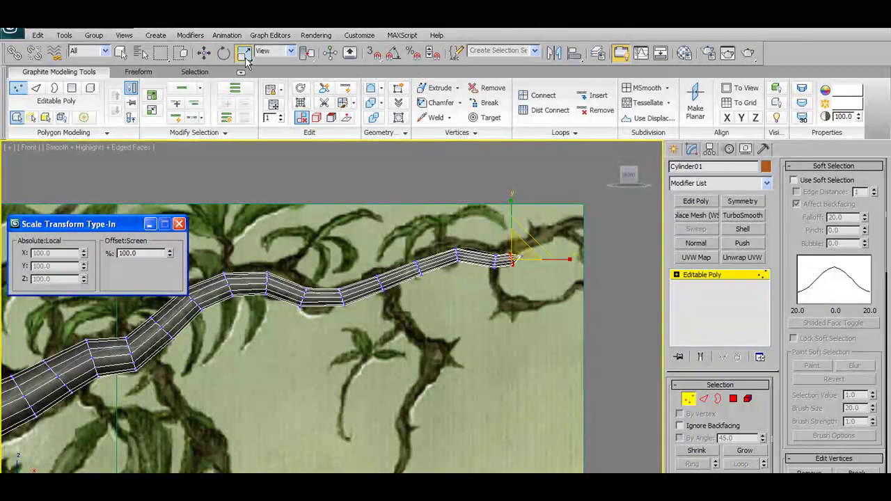
click(170, 251)
drag(177, 281, 178, 288)
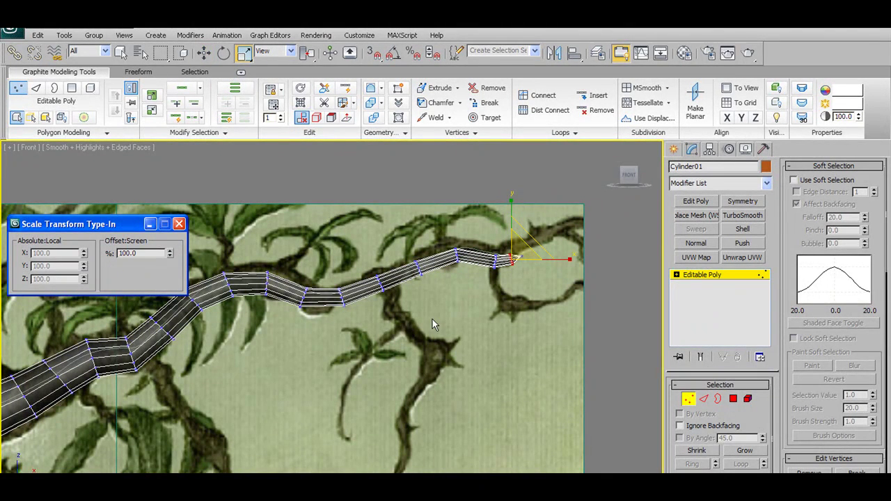
Step: Move the vertex rings along the outer part of the branch so they follow the painted branch up to its tip
scroll(513, 276, up, 2)
drag(459, 270, 487, 312)
key(w)
drag(492, 275, 483, 269)
drag(402, 288, 441, 354)
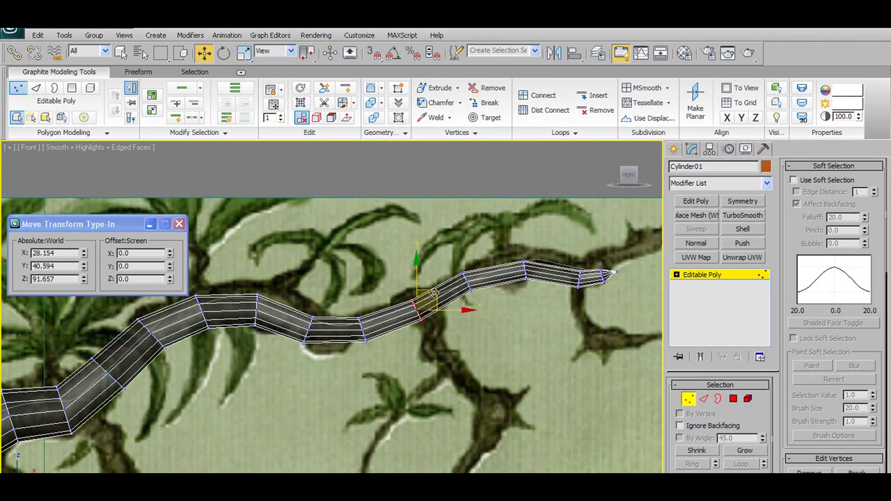
drag(565, 240, 502, 296)
drag(543, 254, 597, 256)
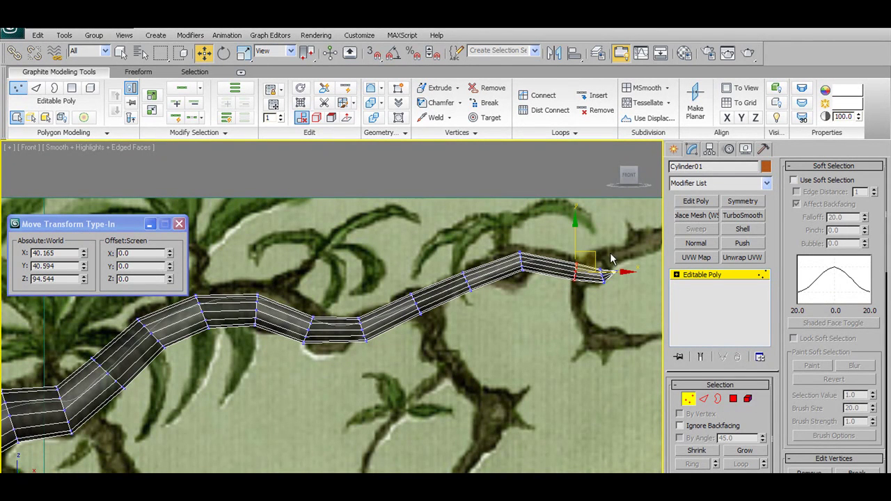
drag(586, 335, 594, 321)
drag(626, 260, 631, 250)
Step: Insert an edge loop on the tip side of the branch's outer crest and raise it to round the bend
scroll(246, 312, down, 2)
click(343, 103)
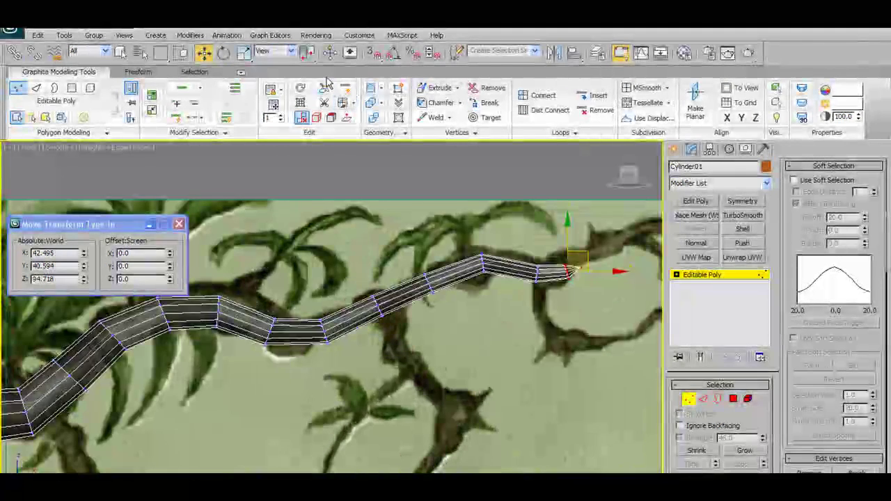
click(509, 268)
drag(527, 249, 528, 244)
Step: Insert two edge loops on the trunk side of the outer crest and raise them together into a smooth arch
click(345, 88)
click(469, 270)
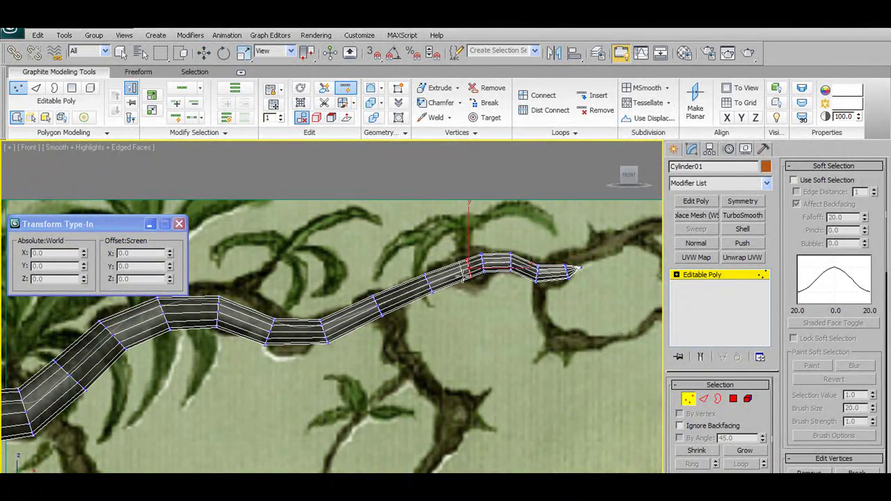
click(452, 277)
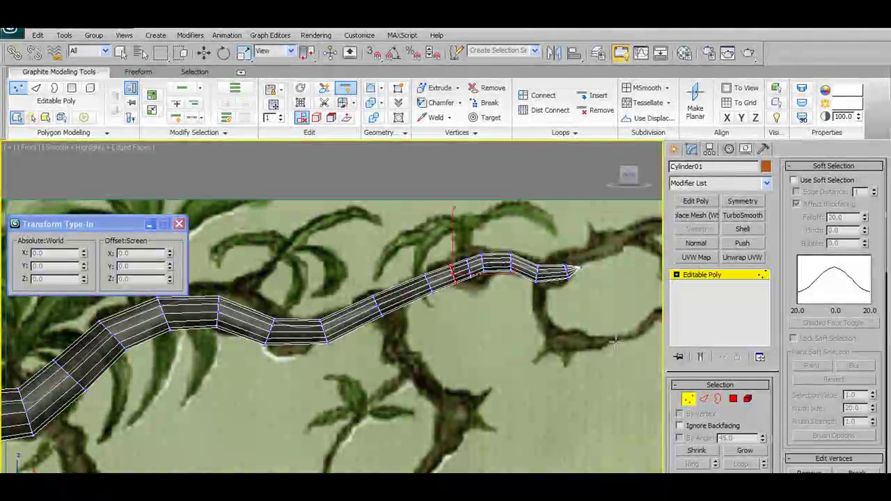
click(203, 53)
click(436, 283)
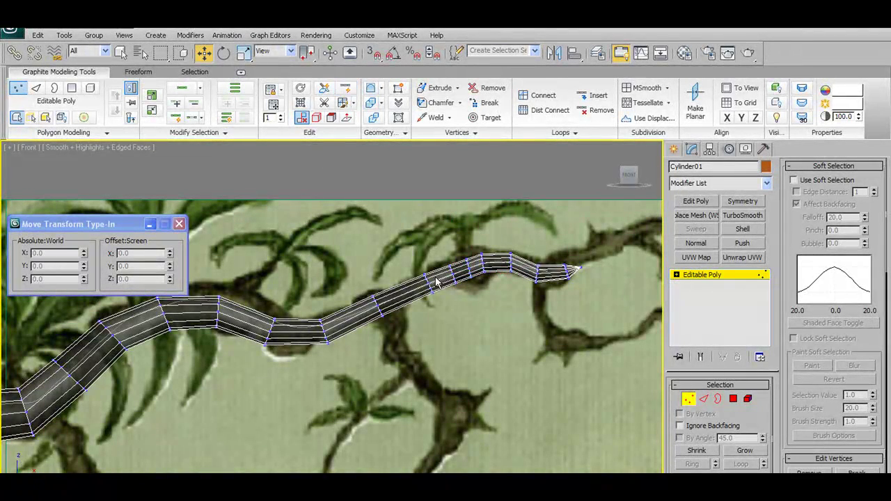
drag(494, 298, 480, 299)
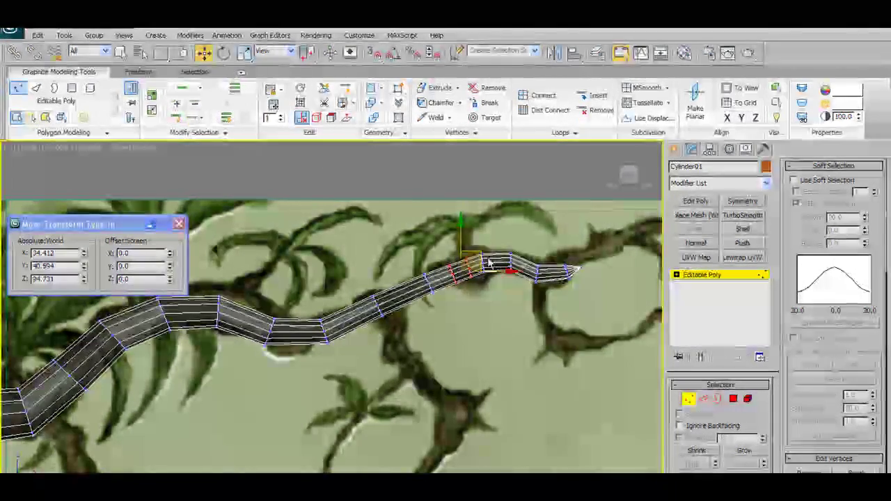
drag(479, 247, 498, 246)
click(427, 264)
Step: Insert two edge loops in the branch segments between the outer crest and the tip
middle_drag(569, 286, 542, 291)
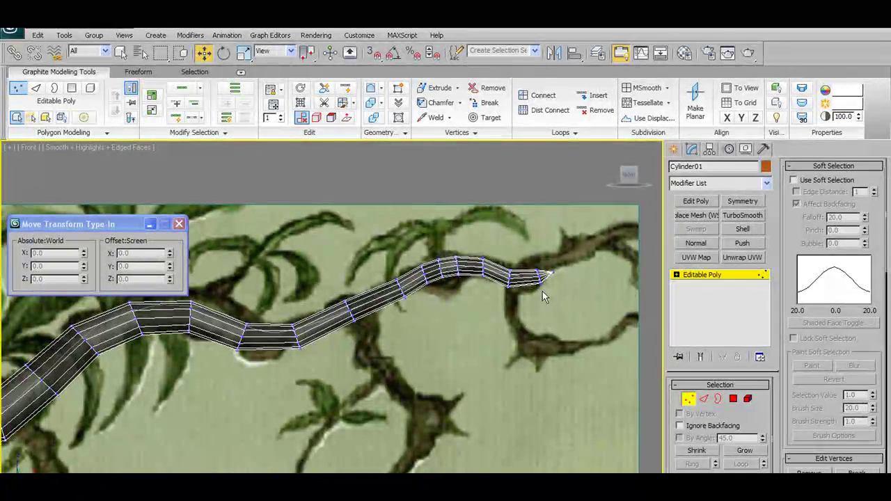
click(344, 88)
middle_drag(507, 264, 478, 229)
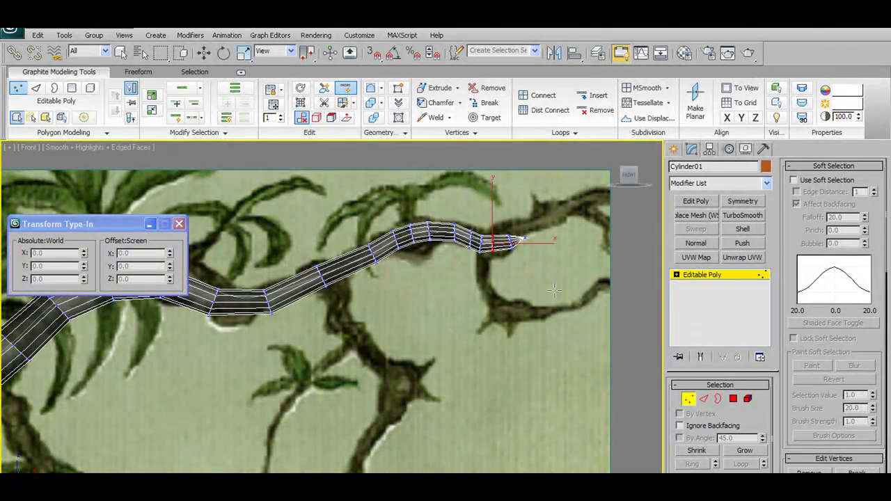
middle_drag(392, 254, 425, 261)
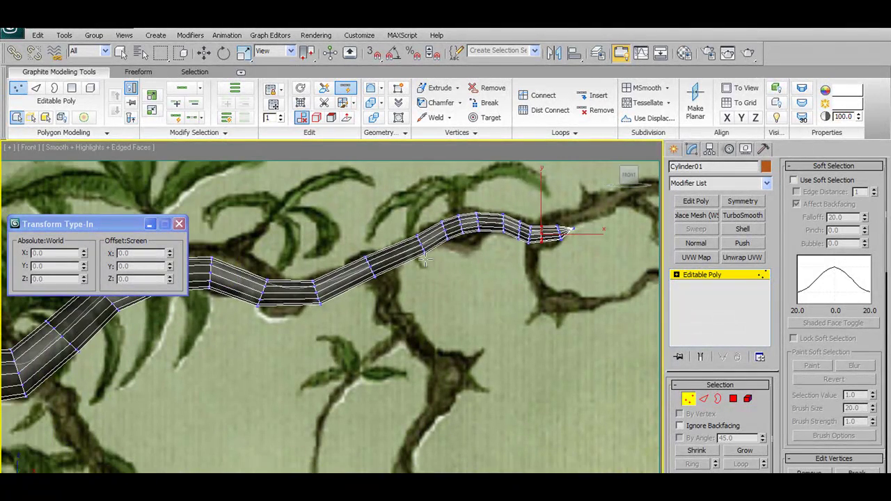
Step: Insert two edge loops in the straight segment before the outer arch and shift the neighbouring vertex rings along the painted branch
click(381, 262)
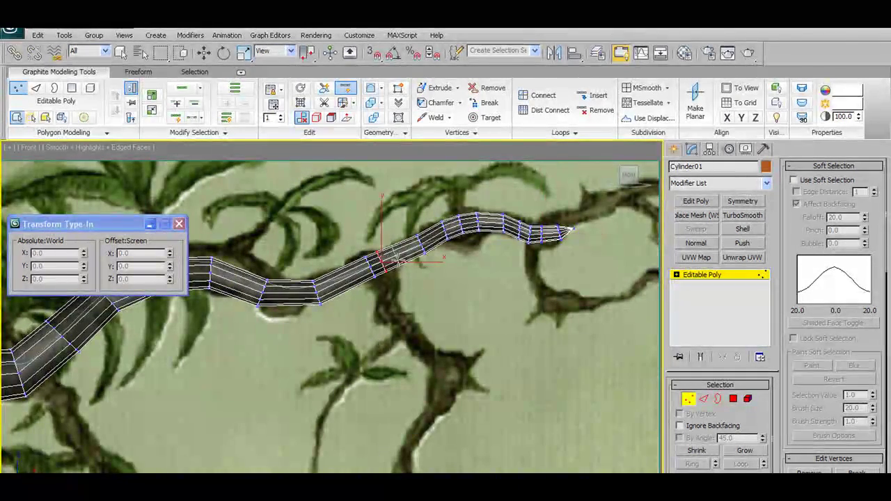
click(400, 261)
click(204, 53)
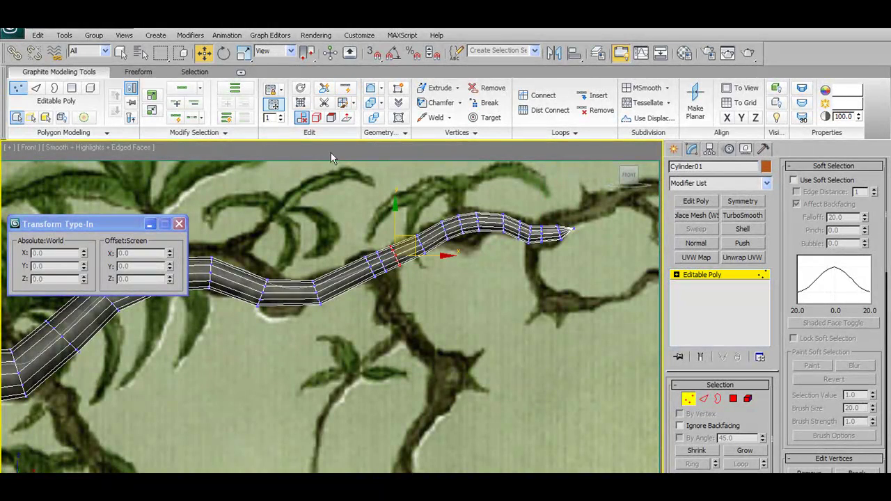
drag(409, 239, 390, 280)
click(402, 232)
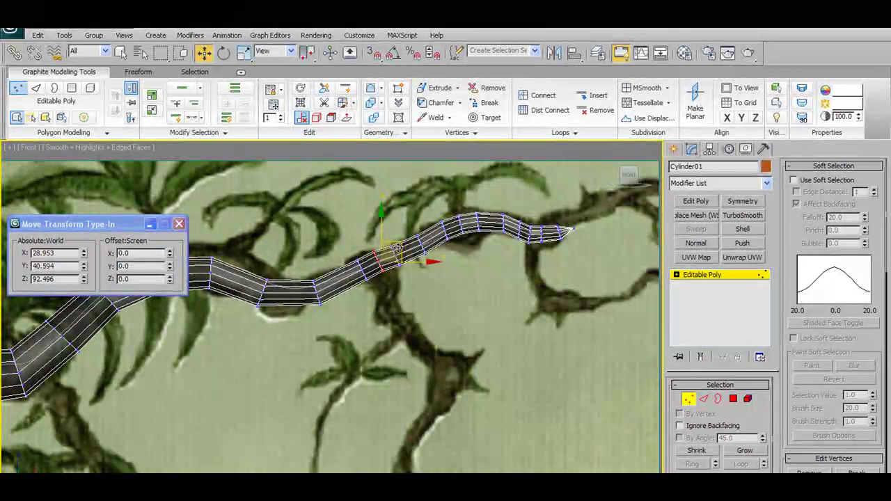
click(409, 249)
click(389, 276)
drag(416, 239, 418, 238)
click(426, 255)
Step: Adjust the vertex ring on the tip side of the branch's dip, then insert, lower and scale an edge loop at the dip's middle
middle_drag(363, 293, 495, 279)
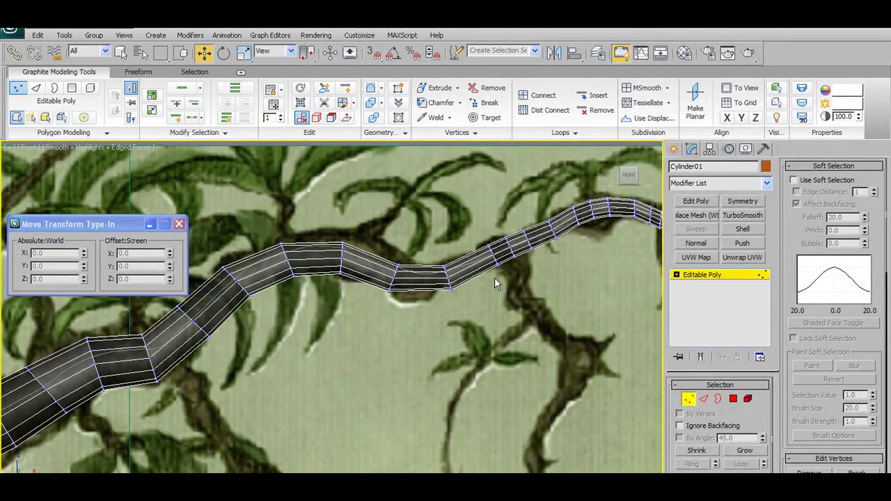
click(447, 278)
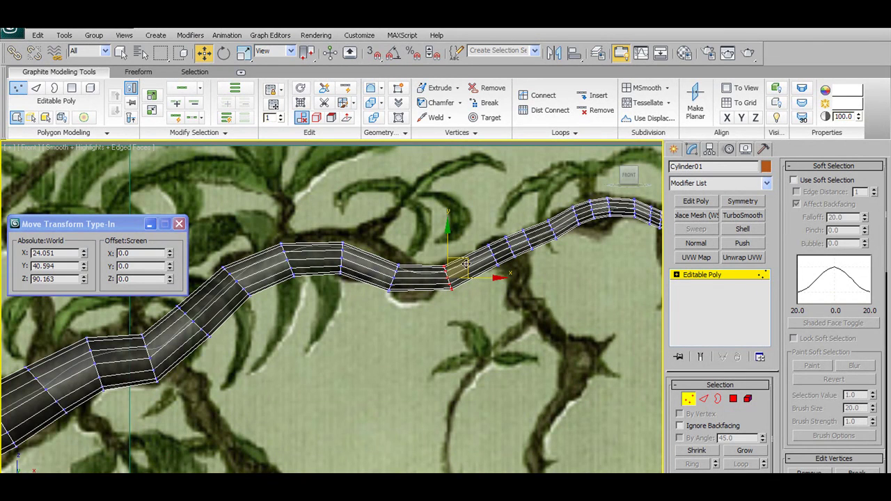
drag(465, 263, 462, 261)
click(346, 88)
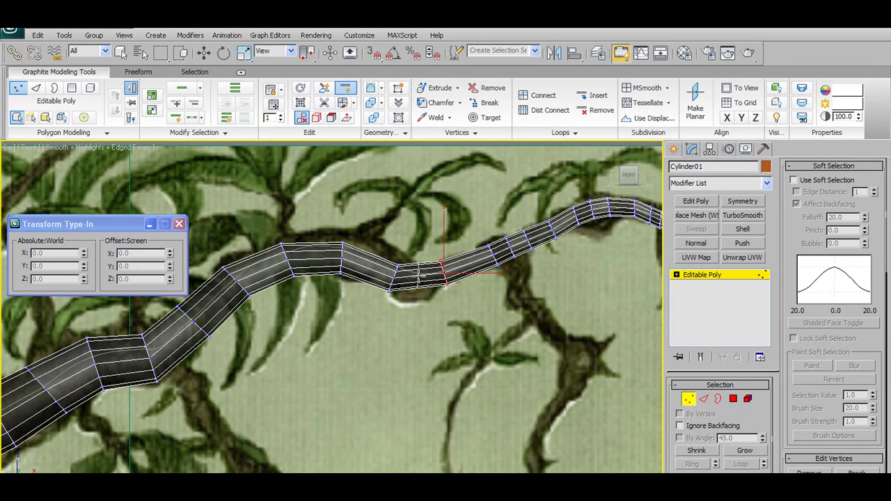
click(419, 276)
key(w)
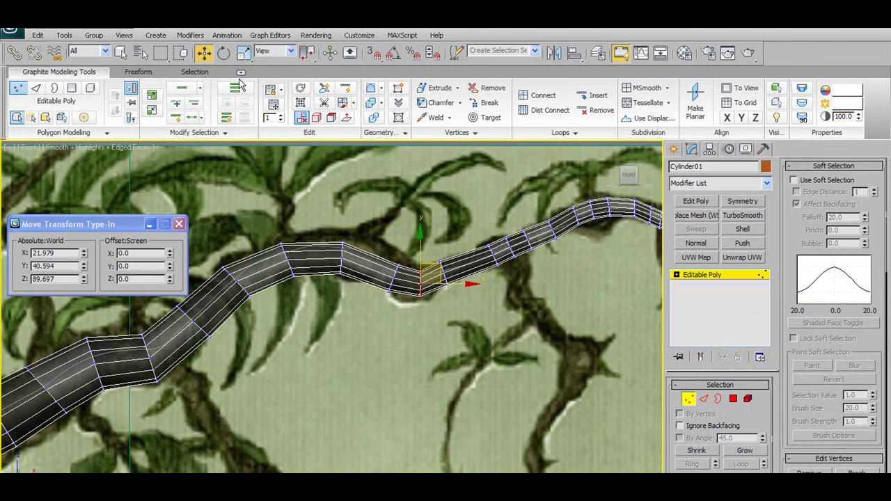
click(243, 52)
drag(433, 255, 436, 239)
Step: Reposition the vertex ring on the trunk side of the dip, and insert and raise an edge loop before it
drag(387, 301, 387, 302)
key(w)
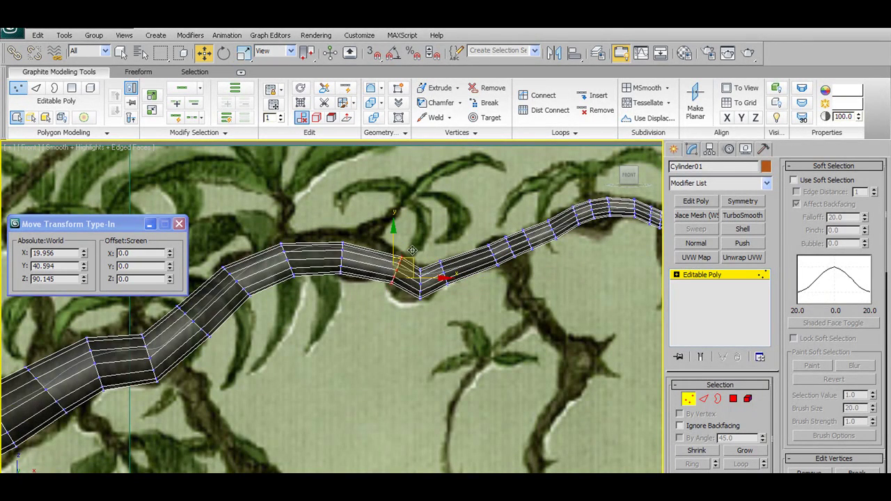
drag(414, 256, 413, 254)
click(345, 88)
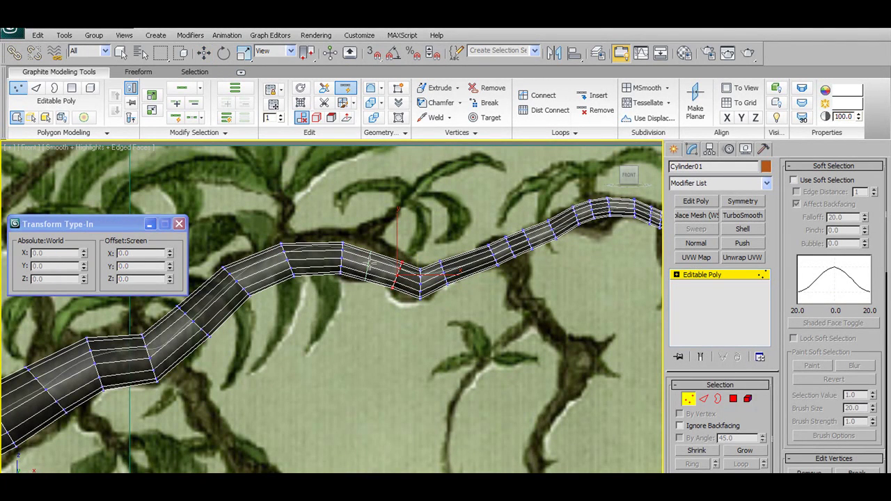
click(371, 263)
key(w)
drag(385, 248, 388, 238)
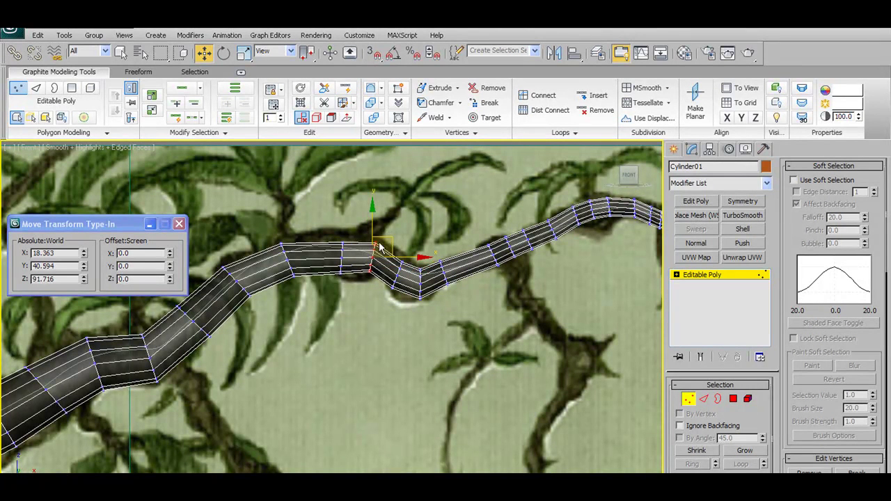
Step: Raise the vertex ring at the crest before the dip, and insert and raise another edge loop beside it
drag(354, 296, 354, 295)
drag(359, 241, 360, 269)
click(345, 87)
key(q)
key(w)
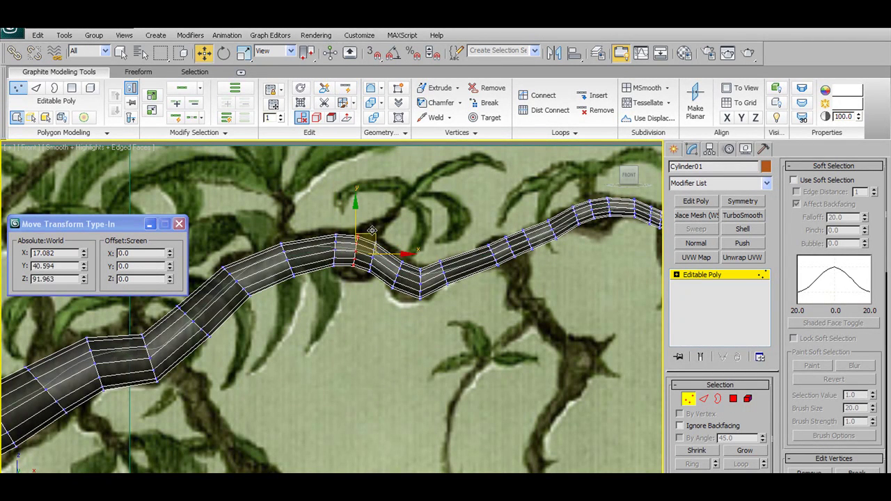
drag(373, 230, 373, 227)
Step: Adjust the vertex ring on the crest's trunk side and insert an edge loop on either side of it
middle_drag(284, 254, 360, 250)
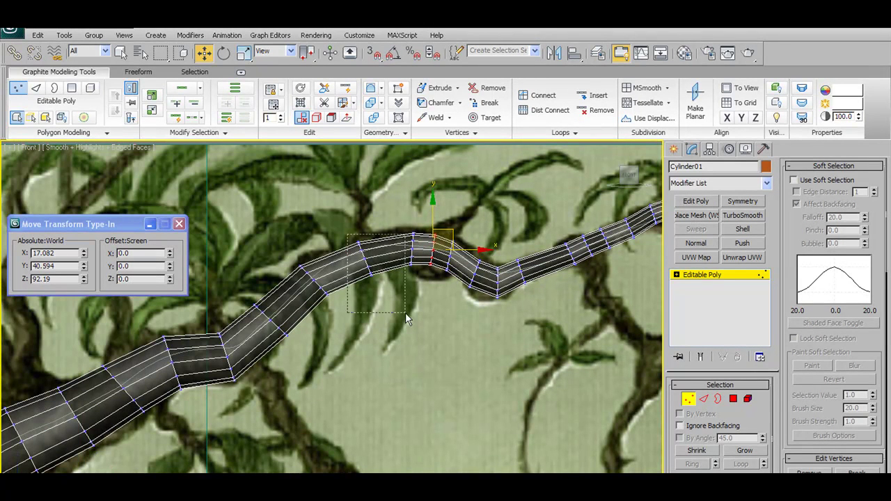
drag(406, 318, 406, 317)
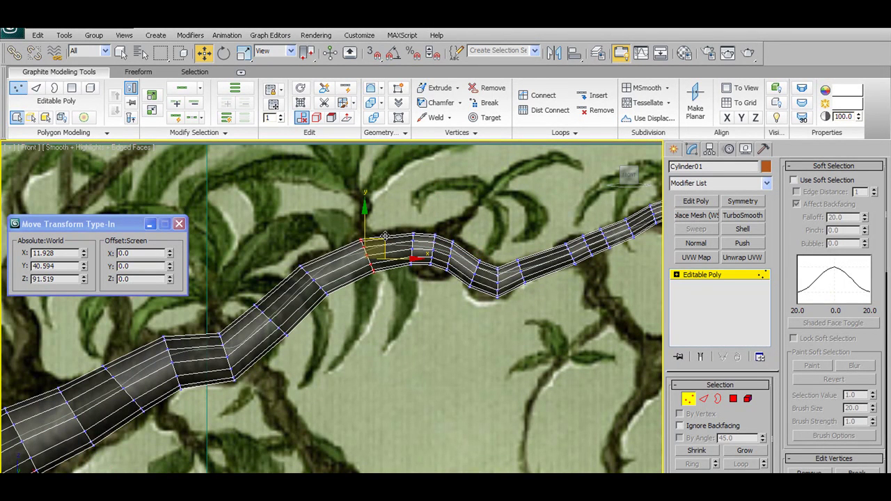
click(346, 87)
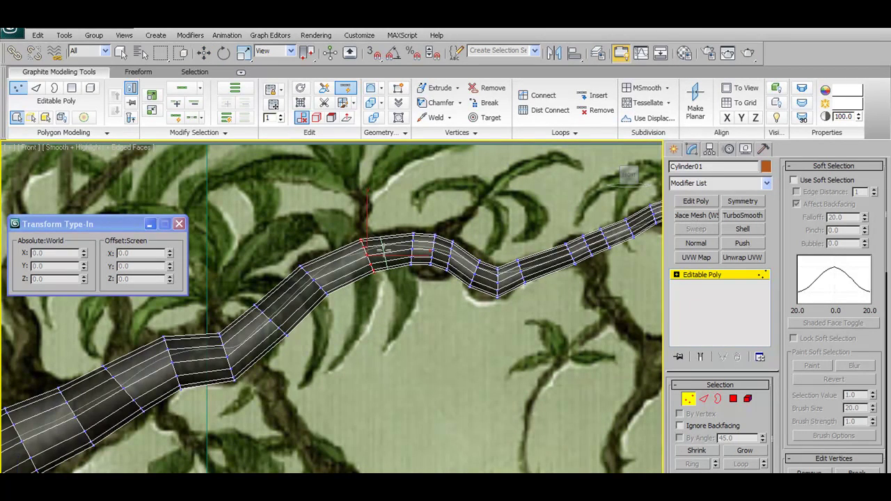
middle_drag(320, 322, 417, 292)
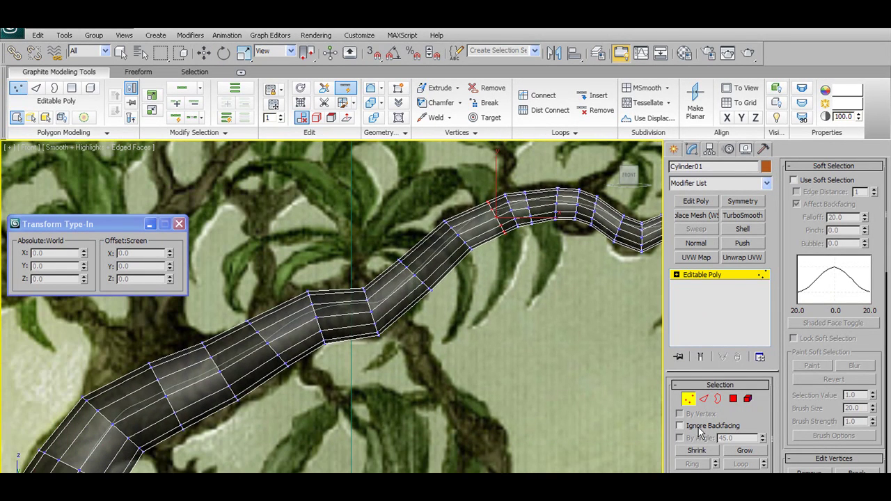
Step: Turn on loop selection mode at edge level and select the edge loop midway up the steep branch segment
click(176, 118)
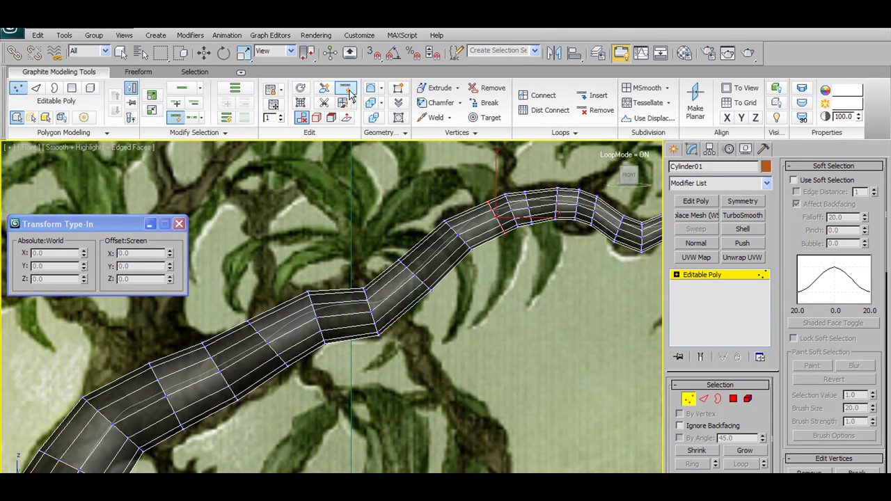
key(w)
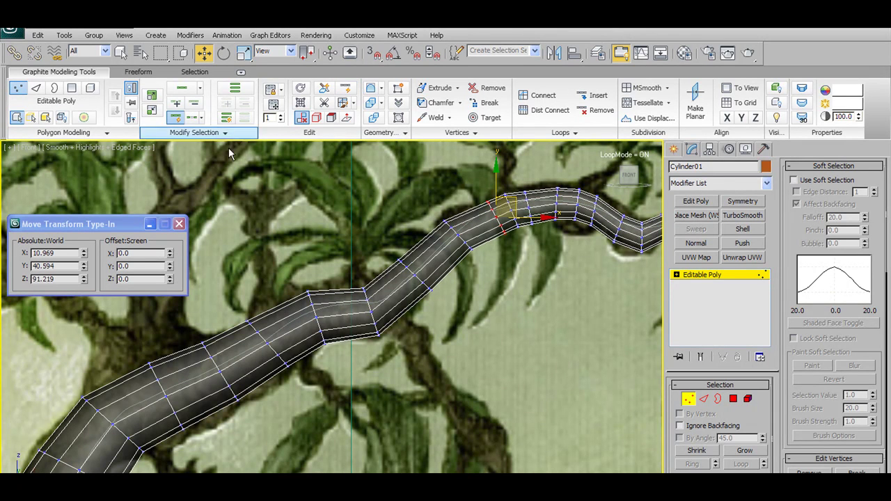
click(411, 277)
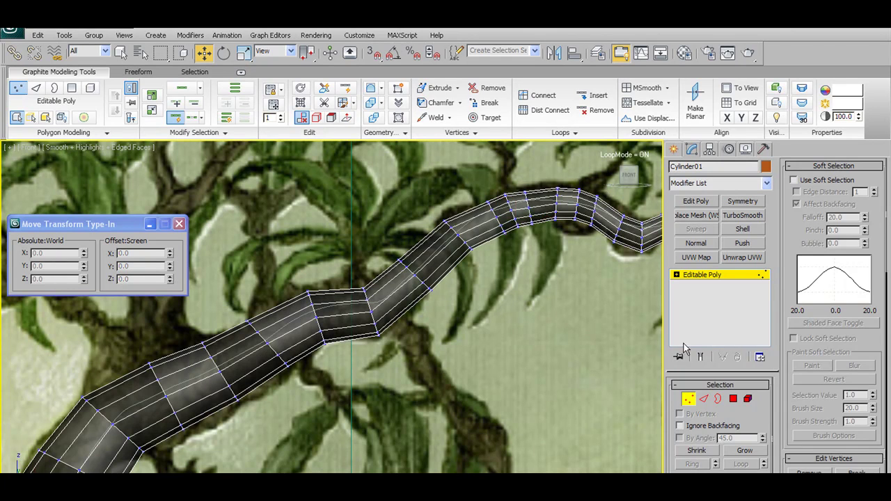
click(705, 398)
click(500, 216)
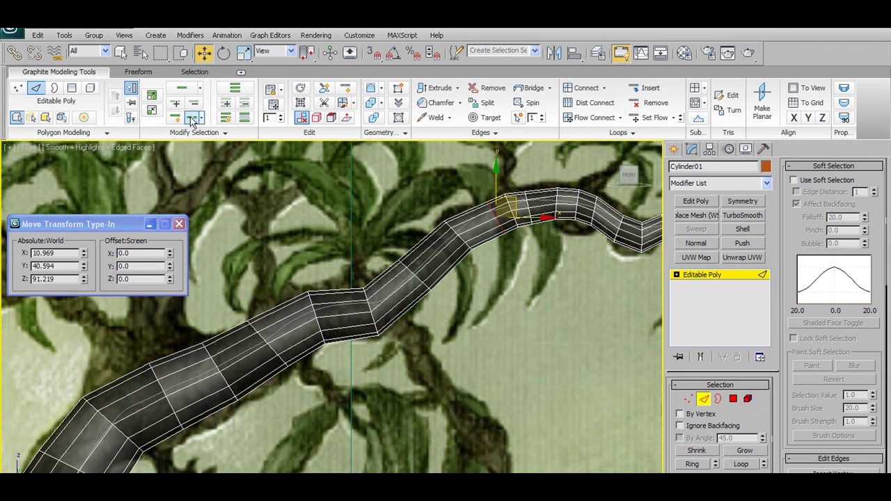
click(175, 120)
click(416, 274)
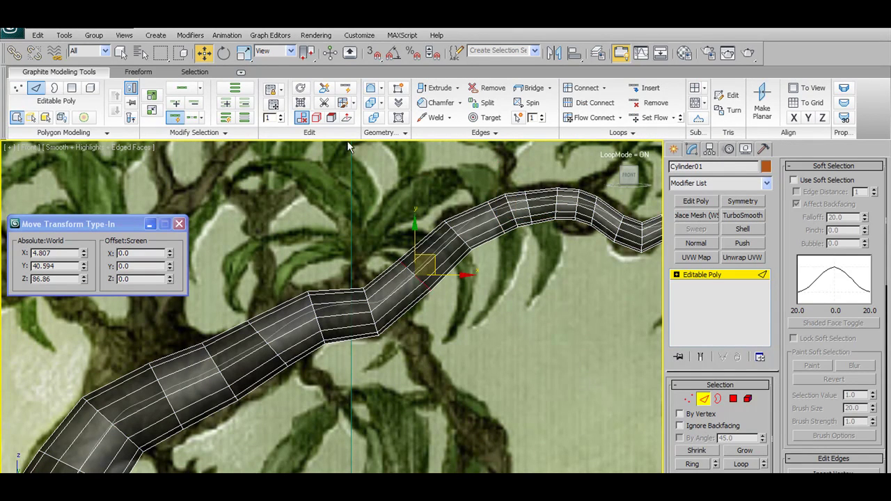
Step: Rotate the selected edge loop and the one at the next bend toward the tip to sit squarely across the branch
key(e)
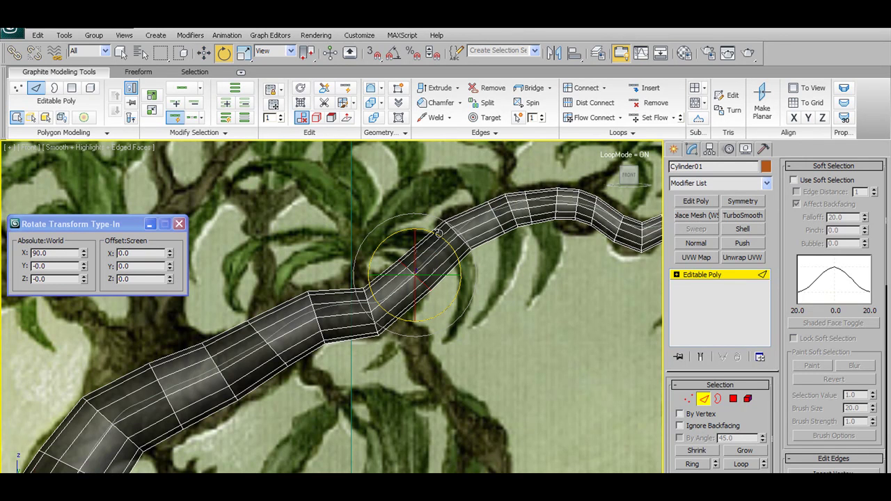
middle_drag(453, 241, 465, 235)
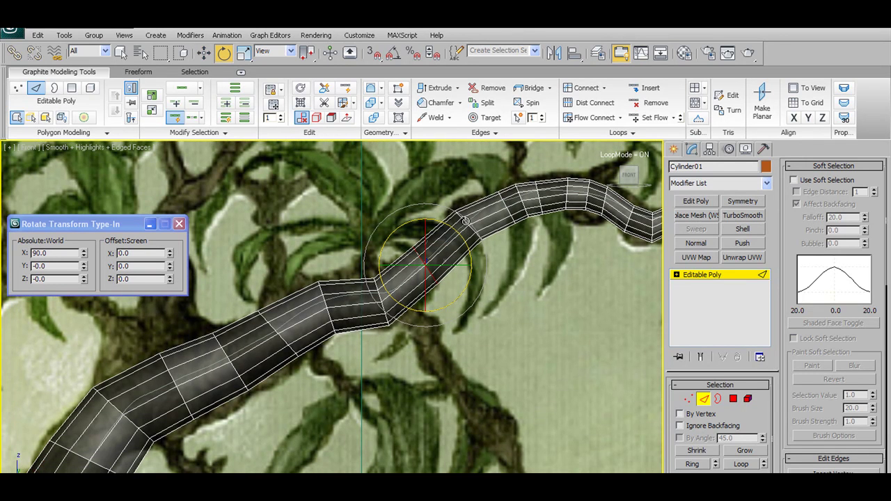
click(491, 197)
middle_drag(537, 202, 490, 206)
middle_drag(312, 310, 367, 300)
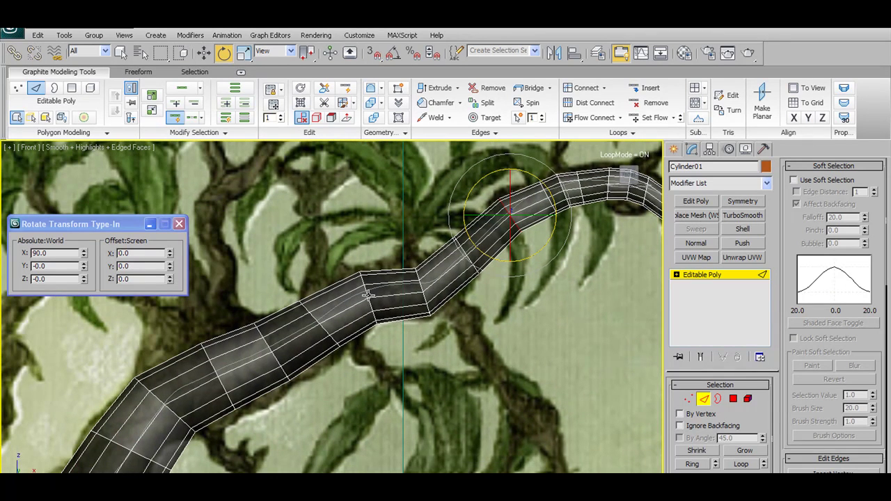
Step: Rotate the edge loops trunk-side of the dip to sit squarely across the branch, and nudge the last one toward the tip
click(370, 294)
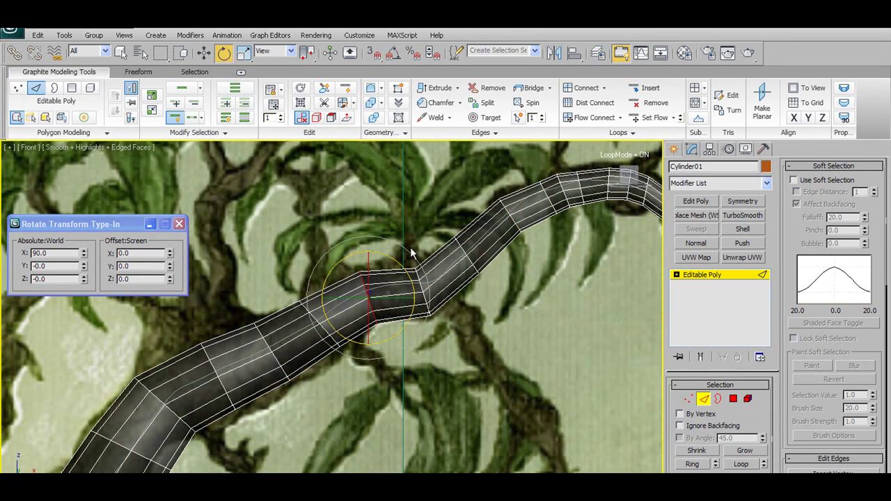
click(312, 319)
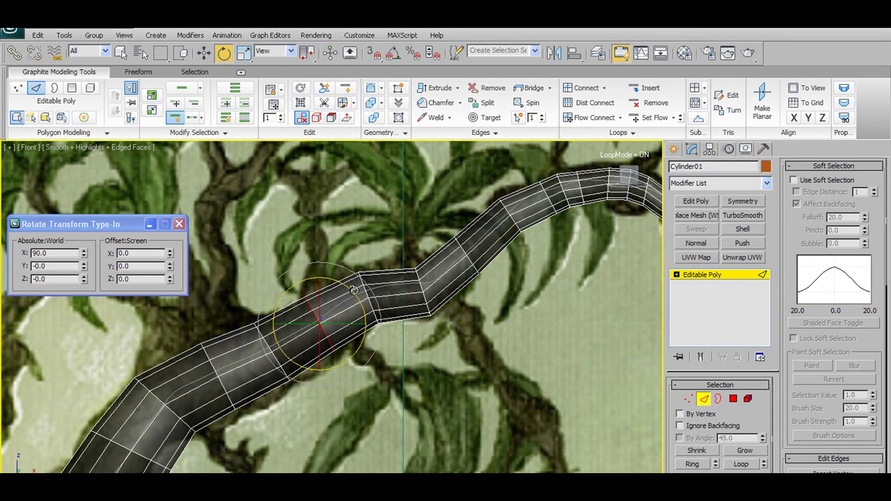
middle_drag(278, 342, 339, 332)
click(328, 332)
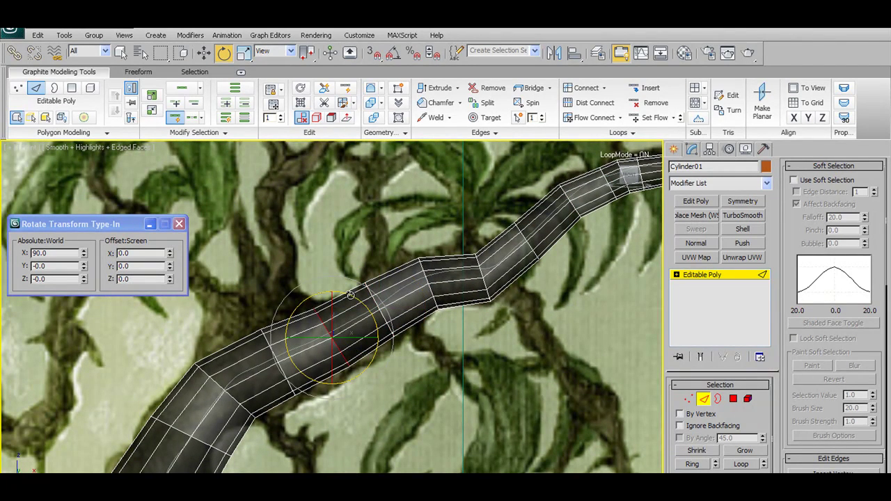
key(w)
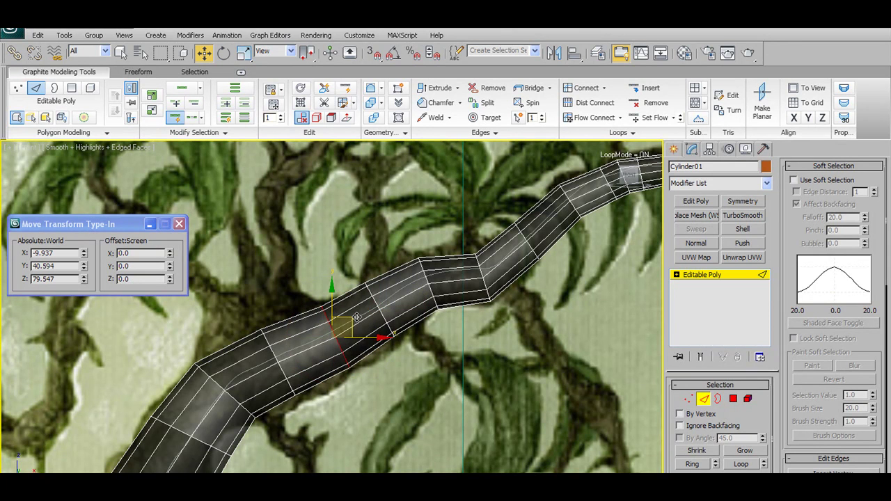
drag(353, 318, 359, 314)
Step: Move the next edge loop slightly toward the trunk, and insert an edge loop between it and its tip-side neighbour
middle_drag(266, 391, 315, 346)
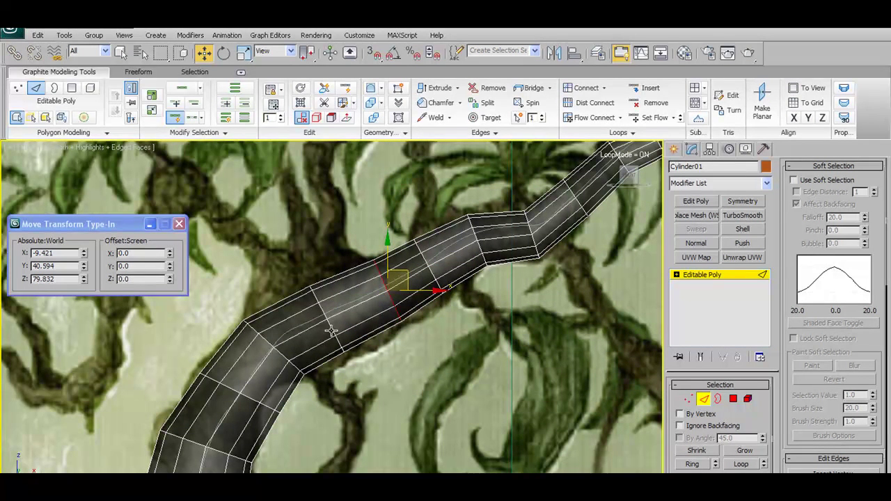
drag(331, 332, 341, 321)
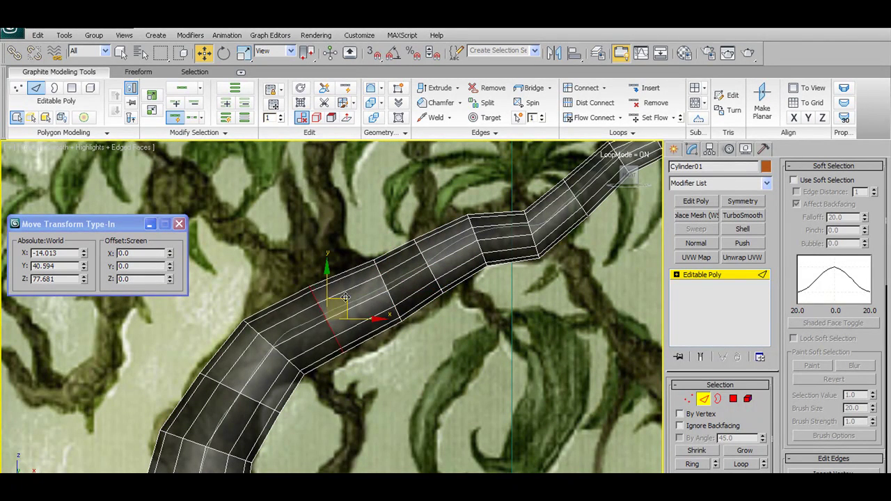
drag(344, 298, 340, 301)
click(346, 88)
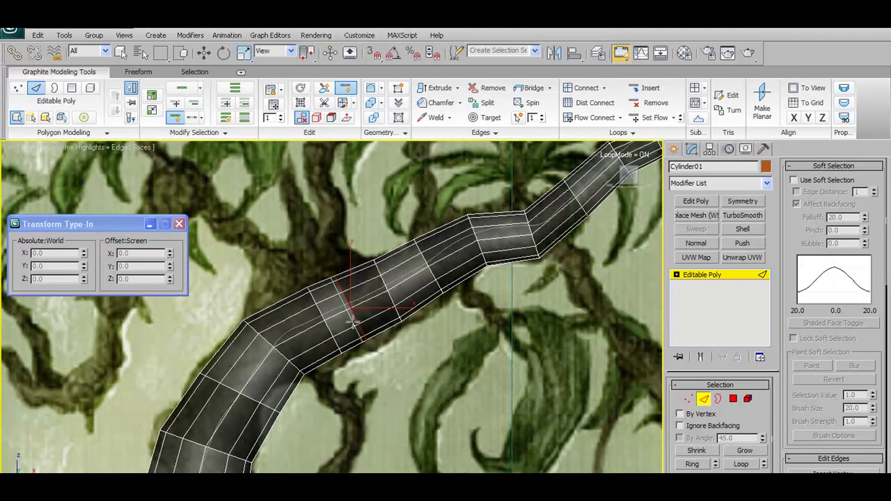
middle_drag(348, 312, 433, 263)
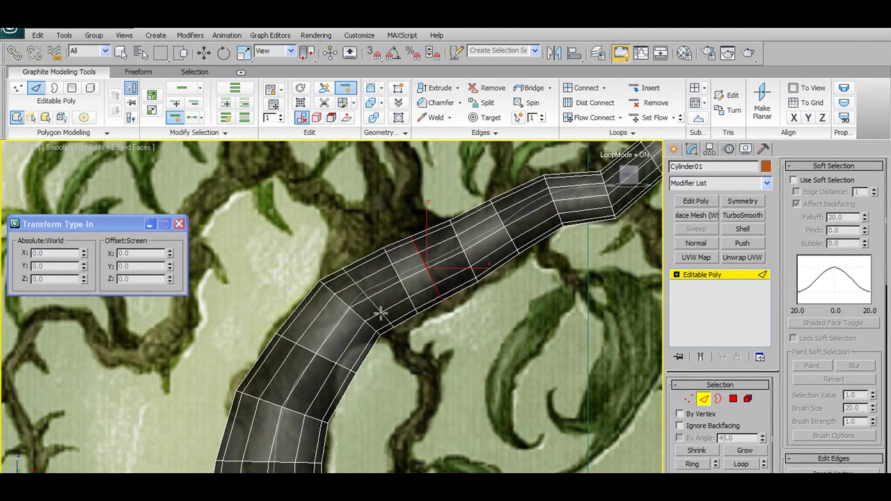
key(w)
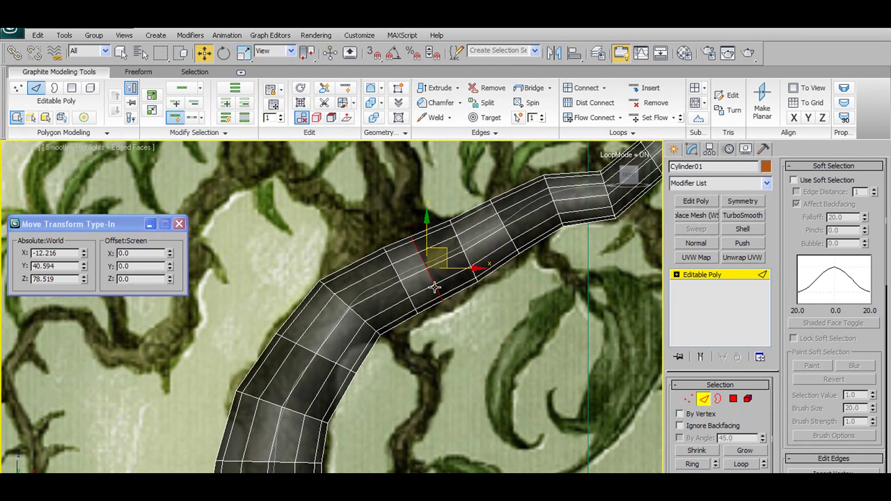
Step: Insert an edge loop just trunk-side of the dip, and reposition it and the neighbouring loop to follow the painted branch
middle_drag(496, 252, 291, 367)
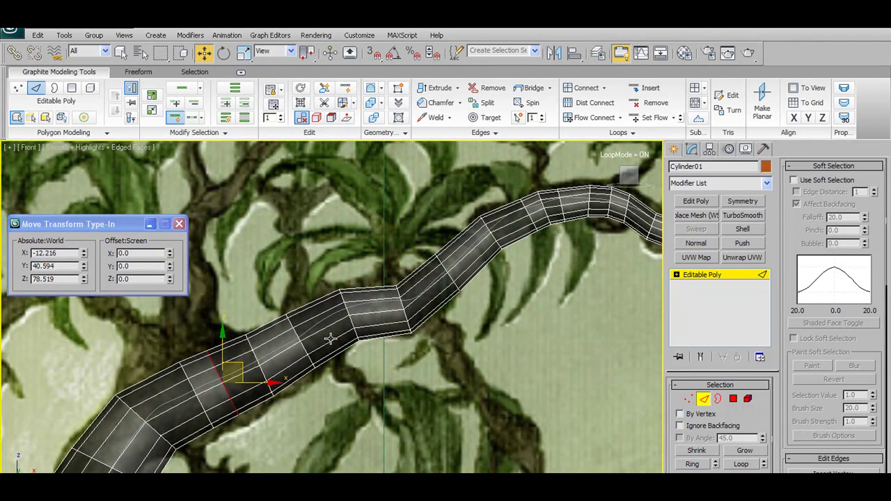
click(348, 90)
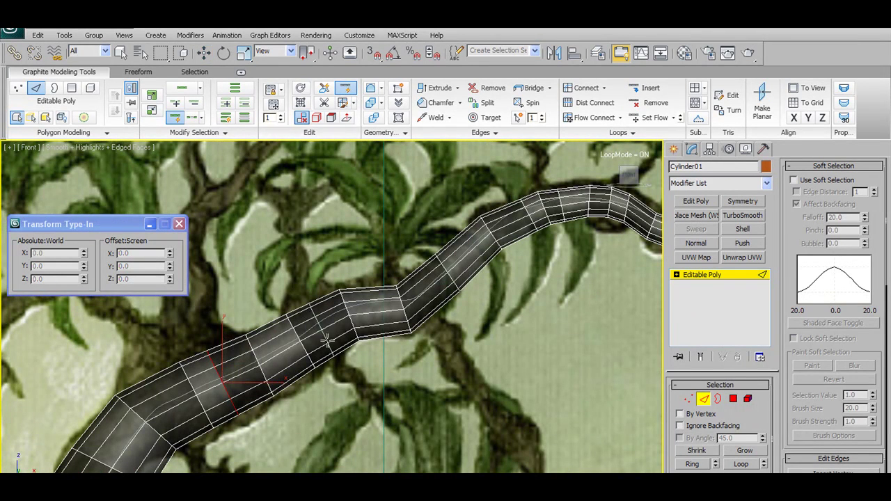
click(329, 342)
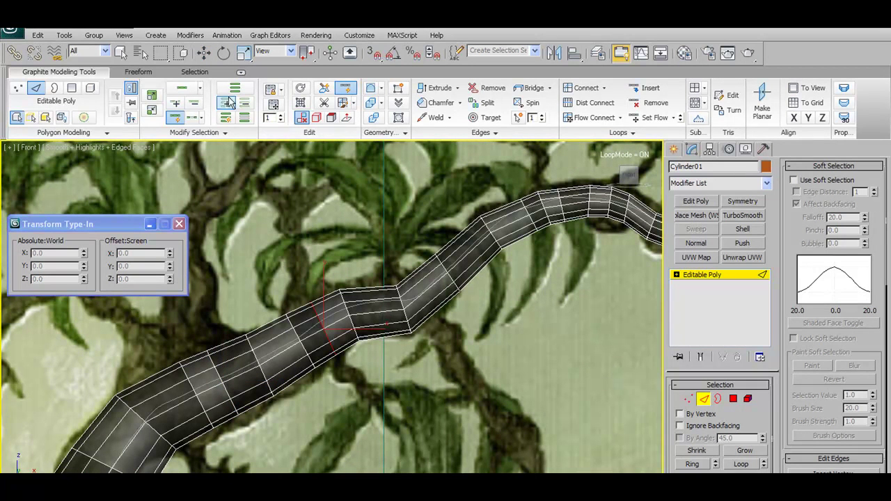
right_click(370, 296)
key(w)
drag(345, 309, 303, 336)
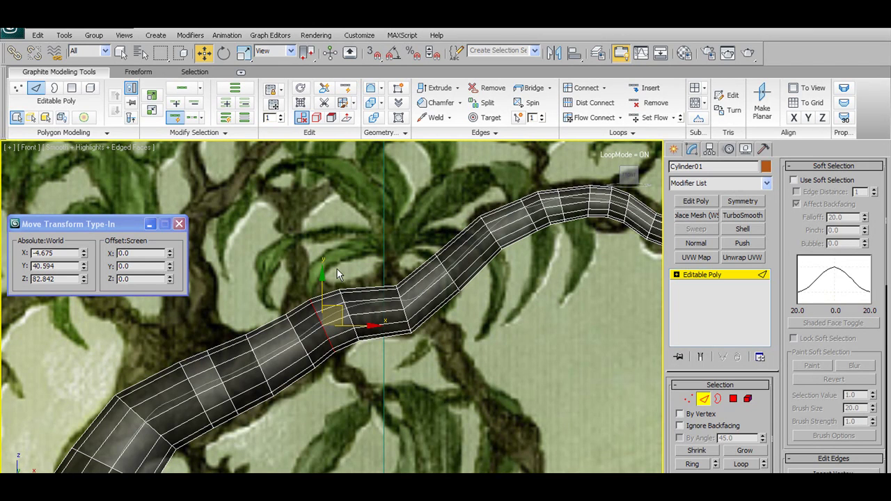
drag(304, 346, 283, 362)
drag(316, 322, 312, 321)
Step: Select the edge loop just trunk-side of the large upper bend and shift it toward the outside of the curve
scroll(481, 228, down, 2)
middle_drag(312, 321, 537, 212)
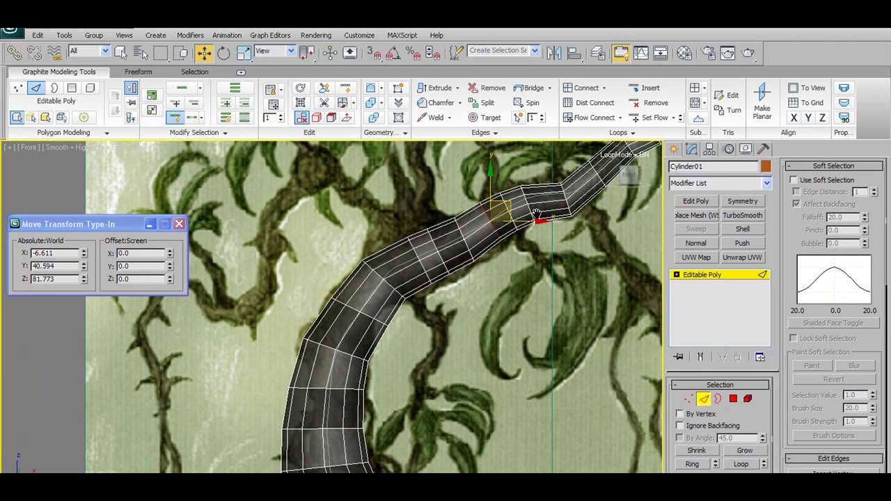
click(417, 255)
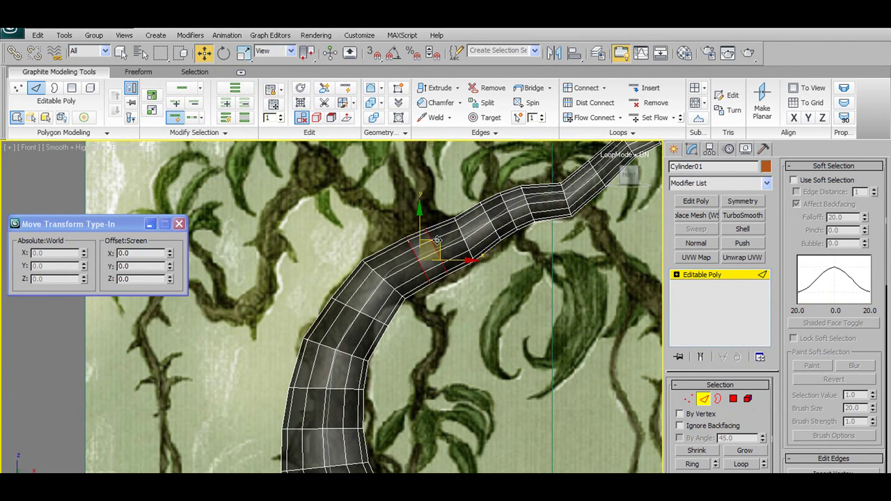
middle_drag(384, 329, 411, 296)
click(391, 279)
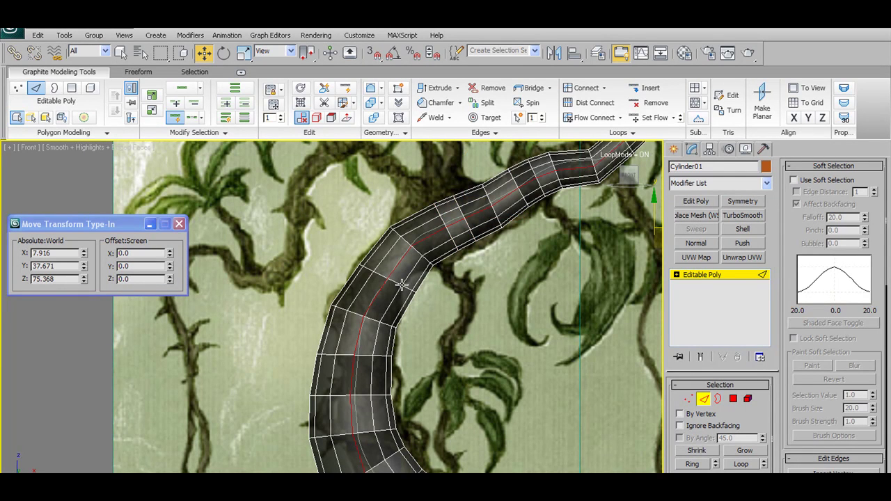
drag(407, 268, 405, 265)
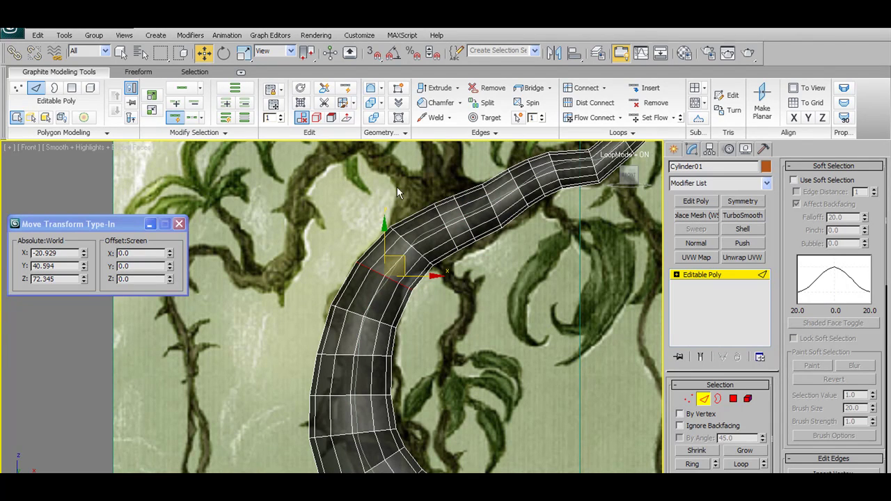
Step: Use the Freeform Shift brush to push the upper bend's inner and outer contours to the painted outline
click(138, 72)
middle_drag(302, 223, 247, 240)
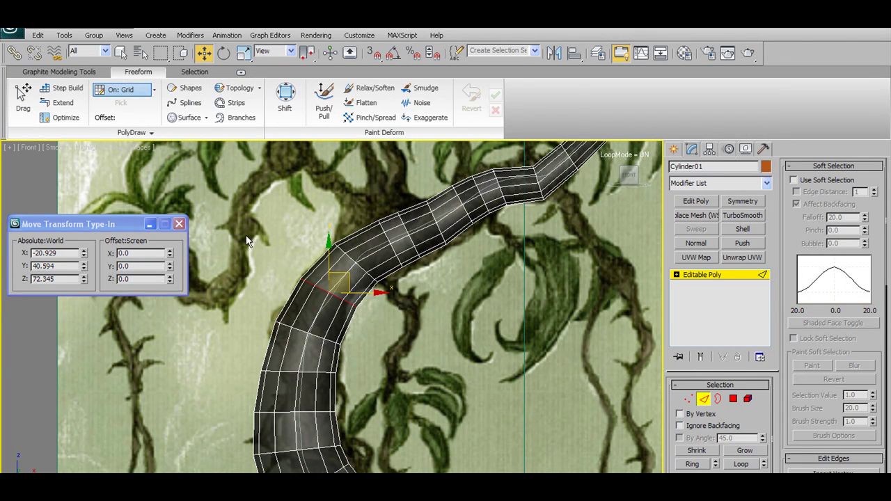
click(293, 97)
drag(361, 314, 346, 301)
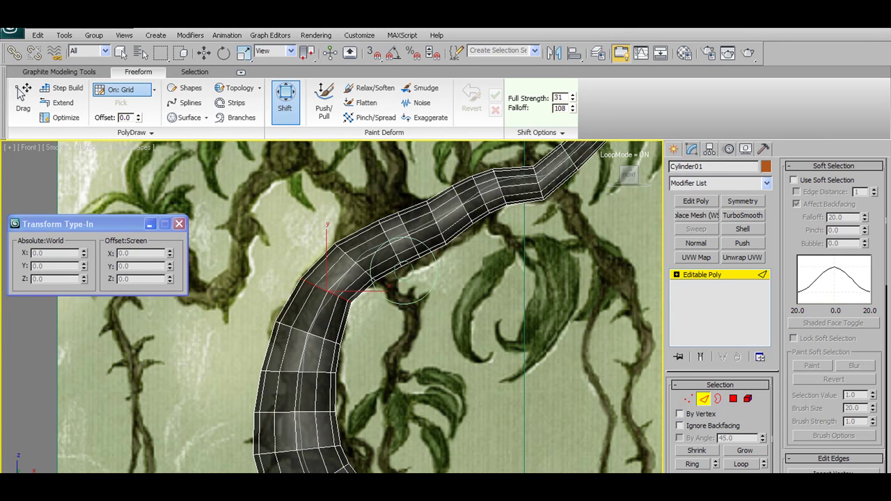
mouse_move(413, 260)
mouse_down()
mouse_move(442, 249)
mouse_move(447, 258)
mouse_up()
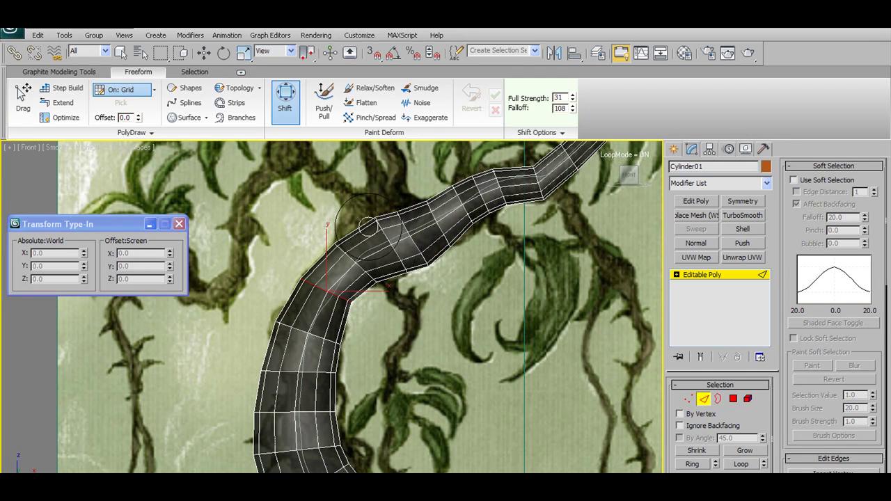
drag(389, 214, 399, 210)
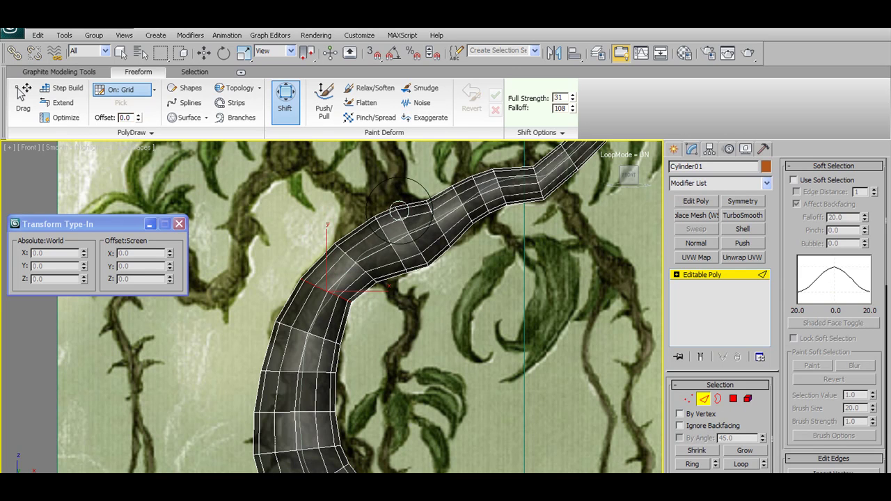
Step: Reduce the Shift brush to full strength 17 and falloff 46 for the thinner part of the branch
scroll(398, 281, down, 2)
middle_drag(398, 281, 329, 312)
ctrl+shift+drag(465, 263, 426, 287)
scroll(470, 265, up, 3)
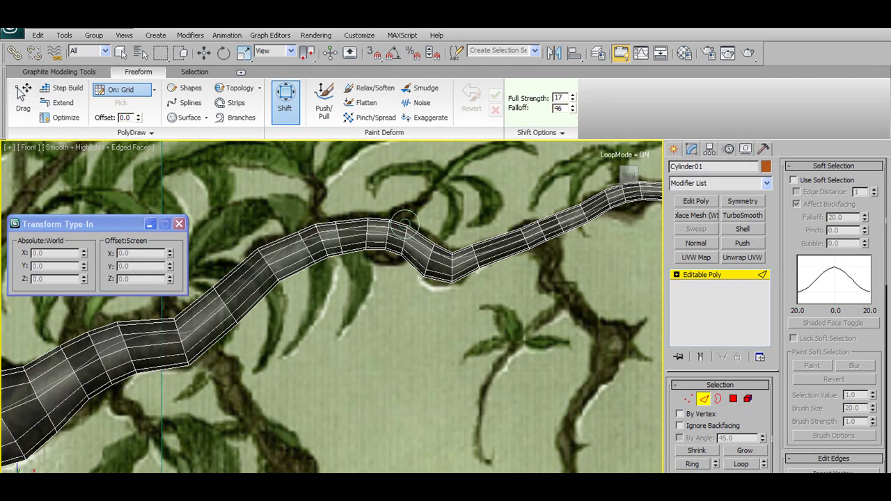
Step: Set the Shift brush to full strength 20 and falloff 96, and push the outer edge of the large curve inward
middle_drag(466, 250, 330, 281)
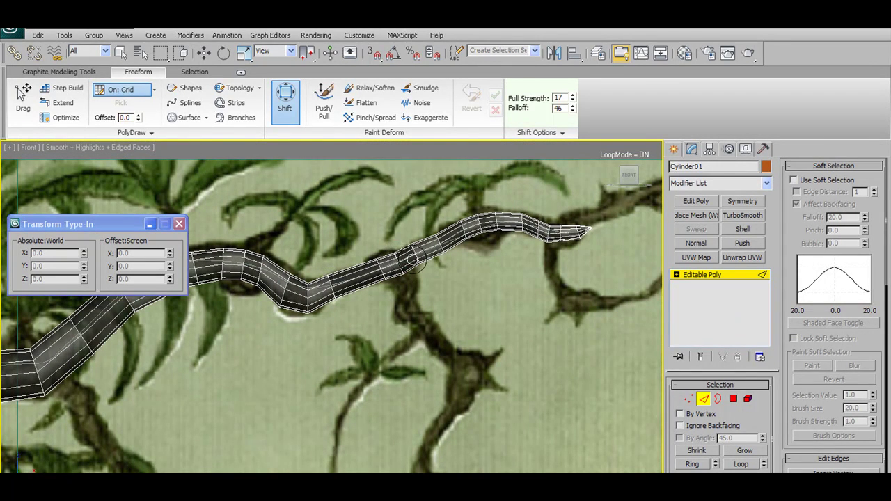
mouse_move(401, 273)
middle_down()
mouse_move(362, 295)
mouse_move(418, 286)
mouse_move(428, 306)
mouse_move(408, 283)
middle_up()
scroll(428, 304, down, 2)
middle_drag(408, 284, 399, 235)
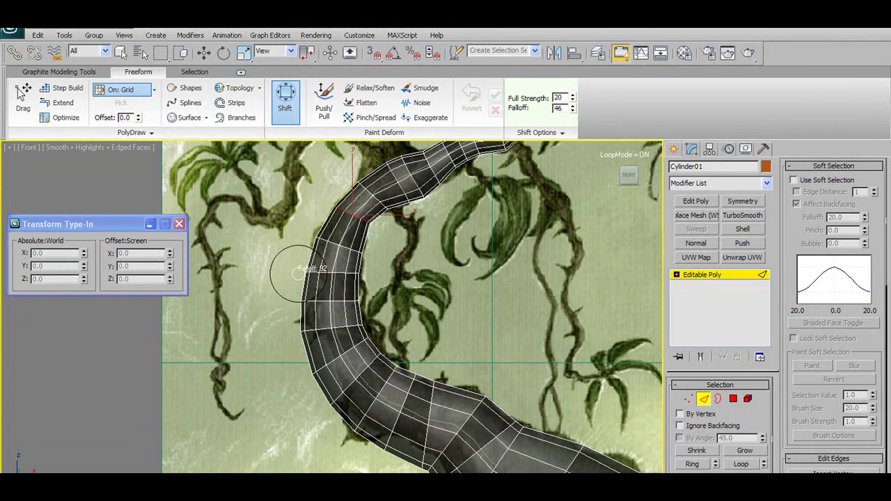
drag(303, 271, 314, 272)
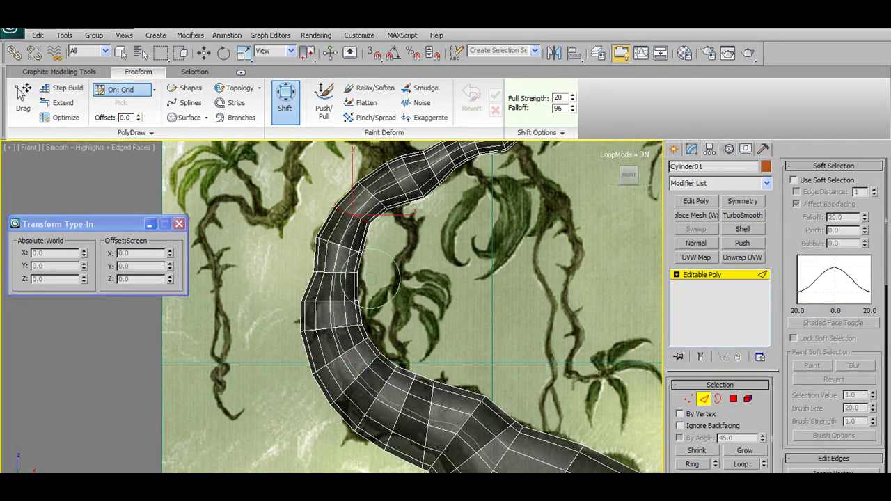
mouse_move(298, 305)
mouse_down()
mouse_move(307, 302)
mouse_move(307, 329)
mouse_up()
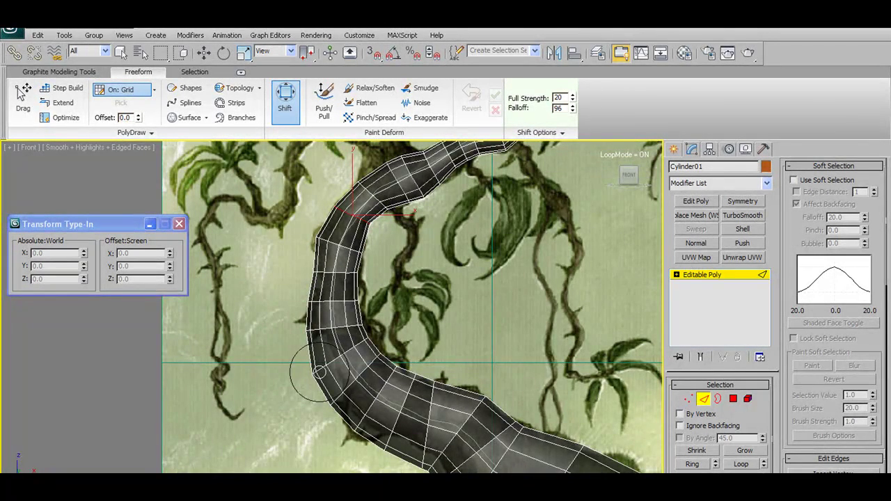
drag(313, 376, 326, 369)
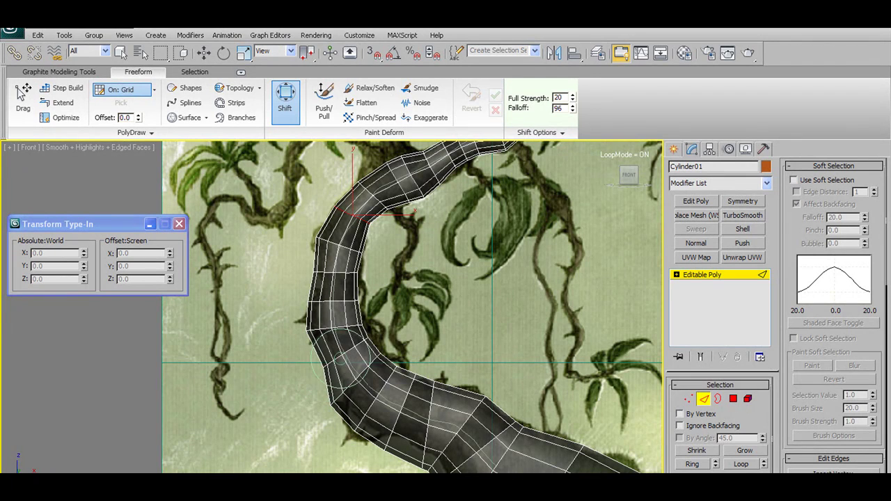
Step: Push the underside contour of the lower bend inward with the Shift brush to match the painted outline
middle_drag(339, 417, 345, 382)
drag(336, 369, 339, 367)
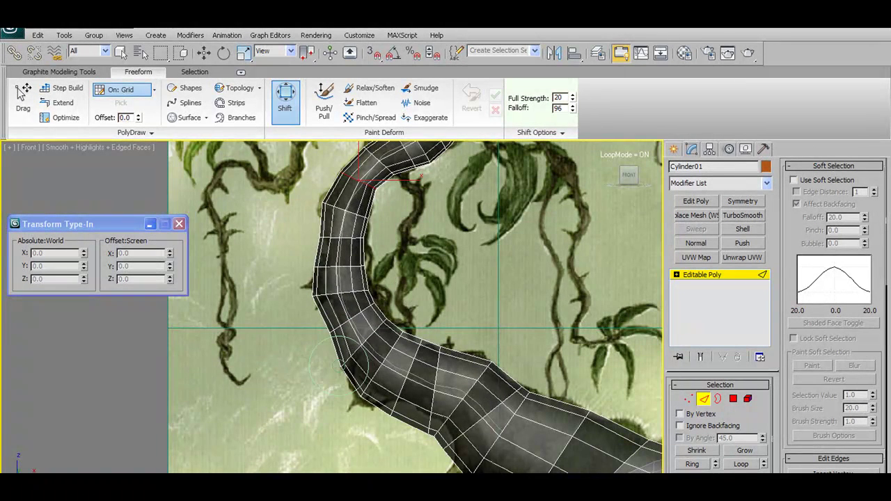
middle_drag(416, 405, 399, 367)
mouse_move(397, 395)
mouse_down()
mouse_move(413, 379)
mouse_move(431, 410)
mouse_move(417, 385)
mouse_up()
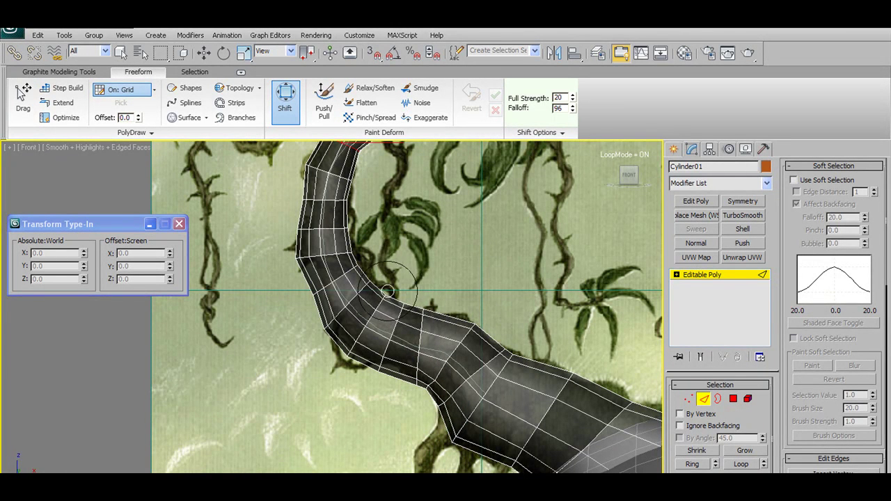
Step: Leave the Shift brush and rotate the edge loop midway between the lower bend and the thick trunk base
scroll(404, 312, up, 1)
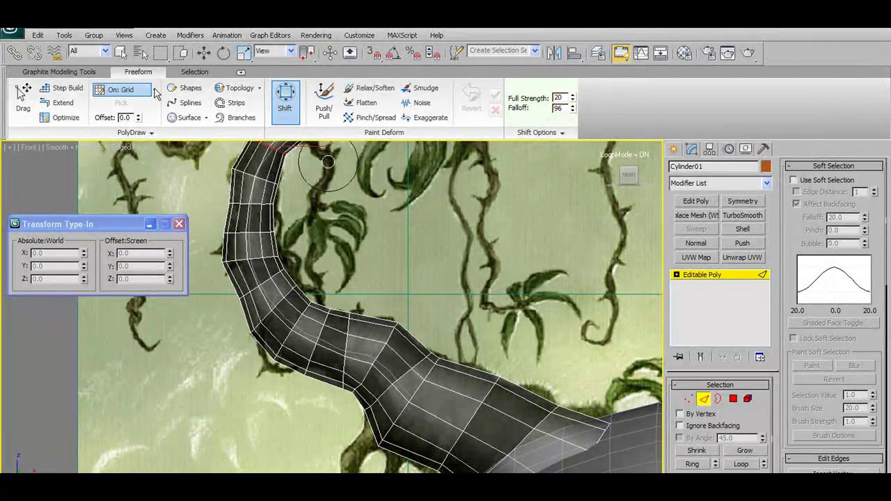
click(286, 108)
click(59, 71)
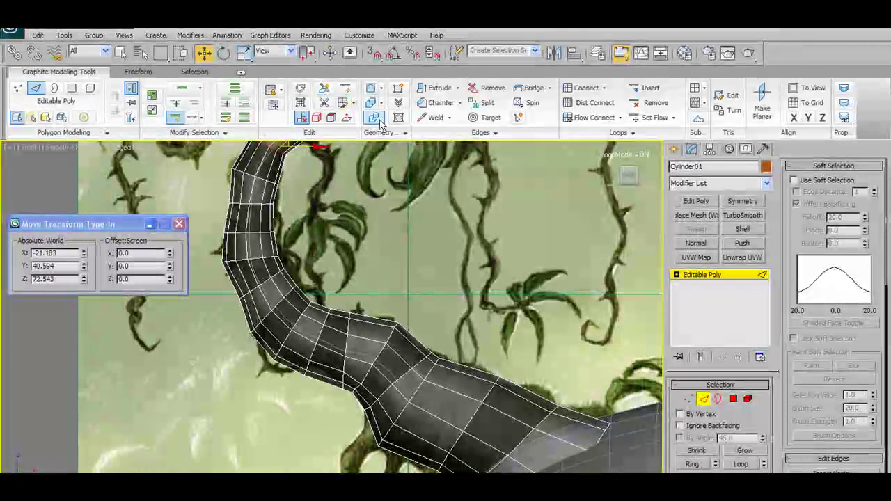
click(346, 325)
key(e)
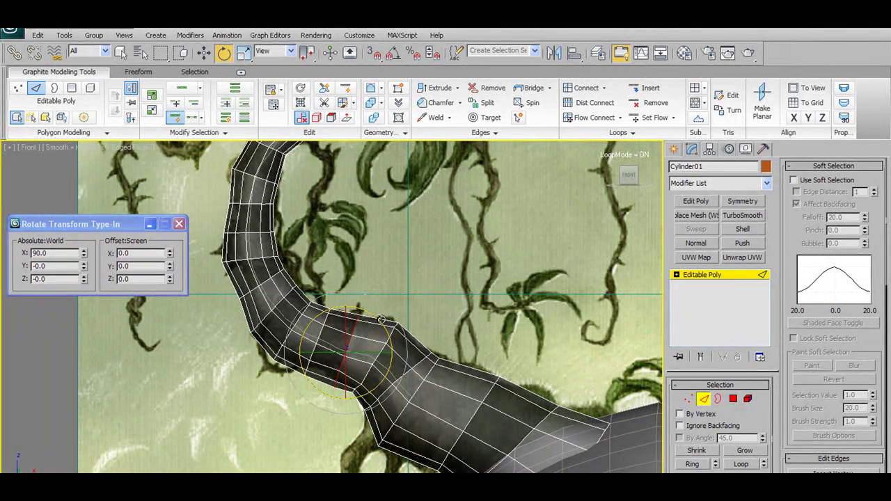
Step: Switch to vertex level and reposition the underside vertices near the lower bend with the Move tool to fit the painted outline
click(688, 399)
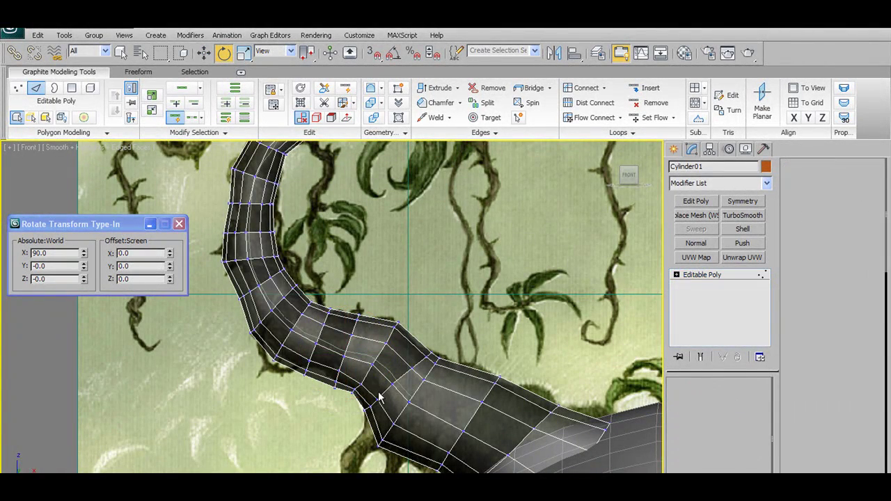
click(339, 382)
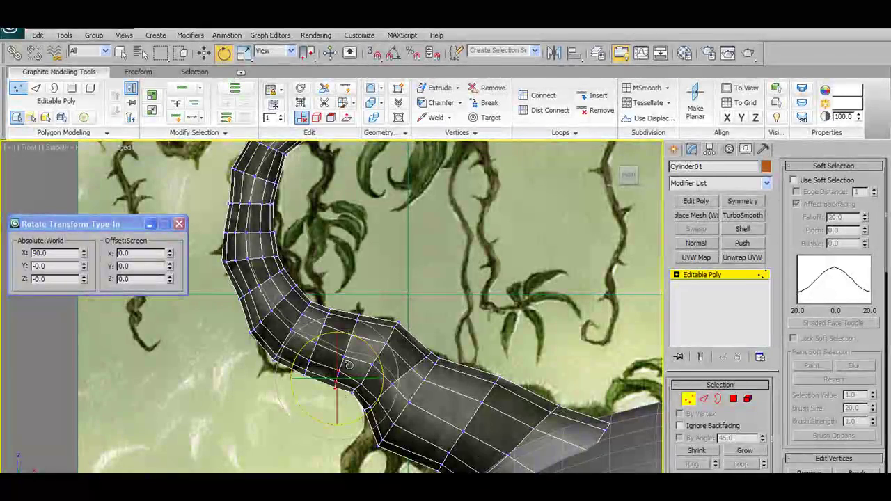
key(w)
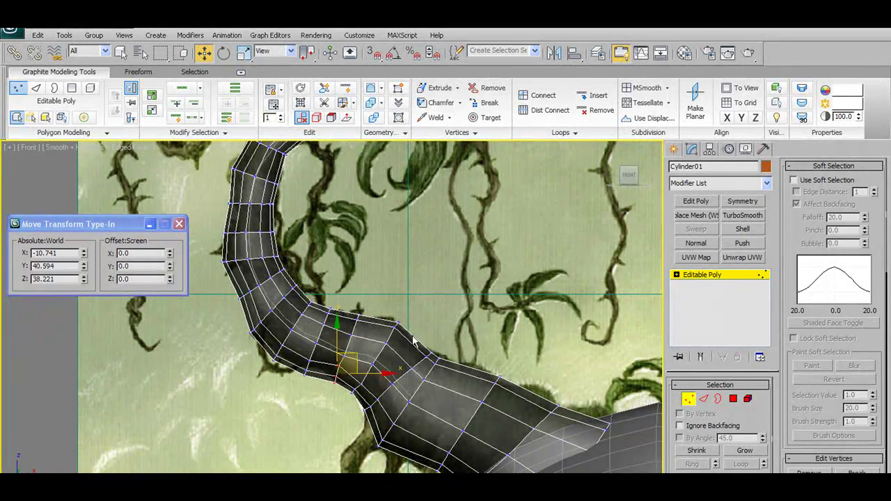
click(360, 402)
click(362, 382)
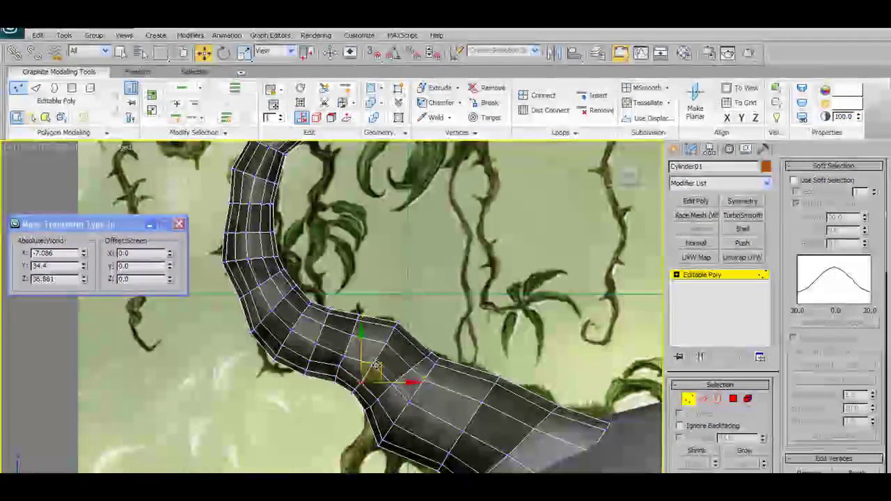
middle_drag(438, 351, 428, 343)
scroll(421, 282, down, 5)
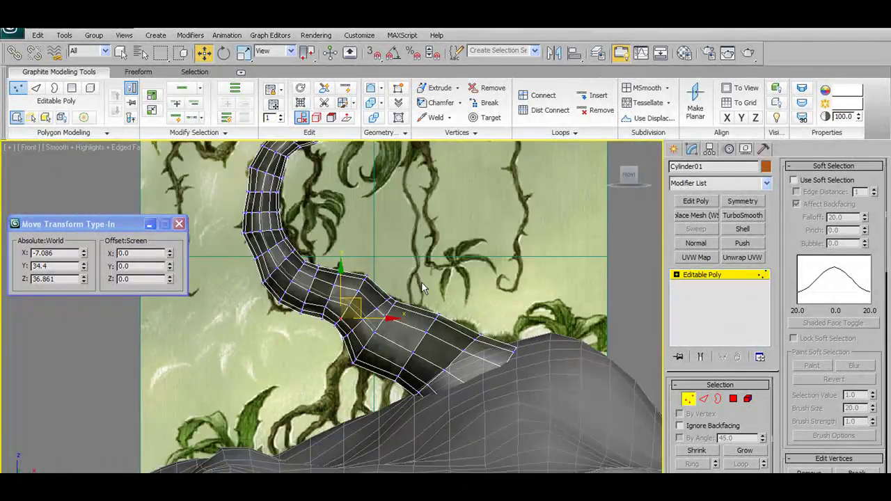
Step: View the branch from the side and push its upper length sideways in depth with the Shift brush
middle_drag(421, 281, 458, 397)
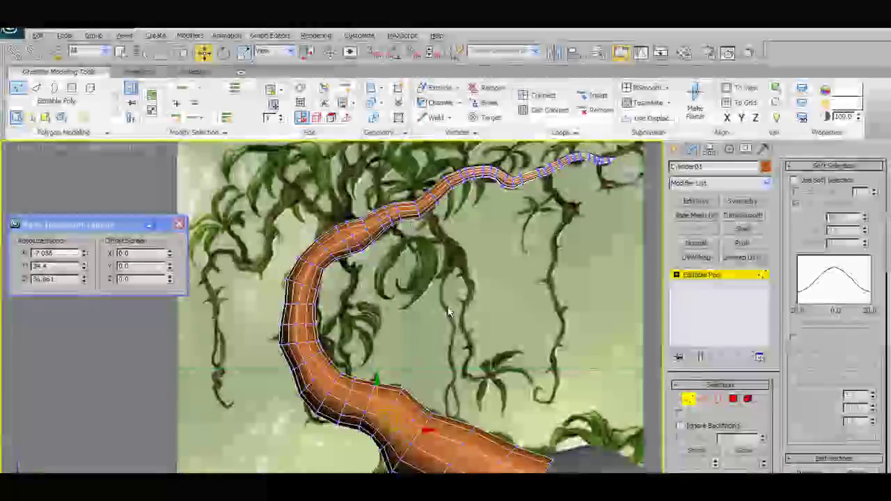
scroll(406, 322, down, 4)
alt+middle_drag(405, 321, 491, 351)
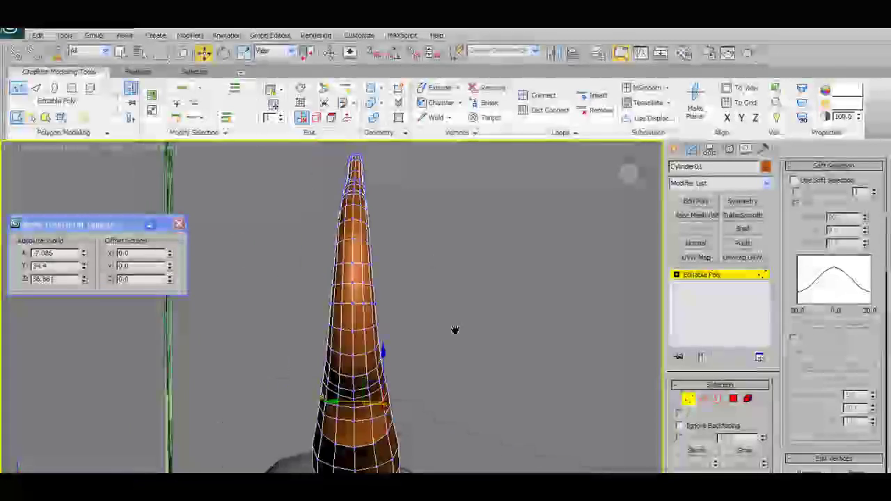
click(140, 71)
click(285, 98)
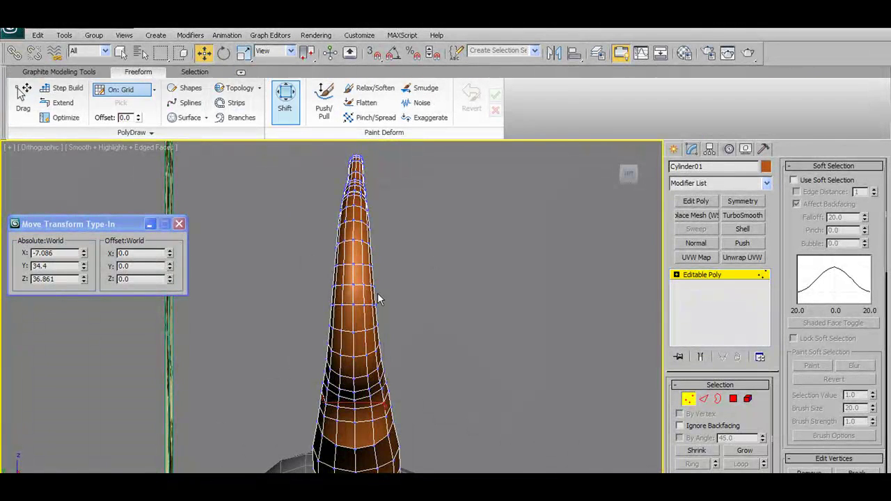
drag(352, 209, 370, 207)
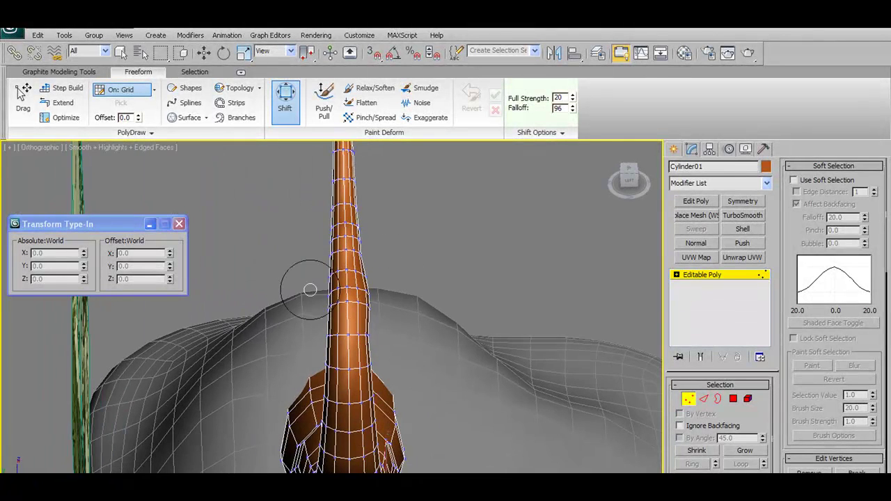
drag(310, 297, 322, 301)
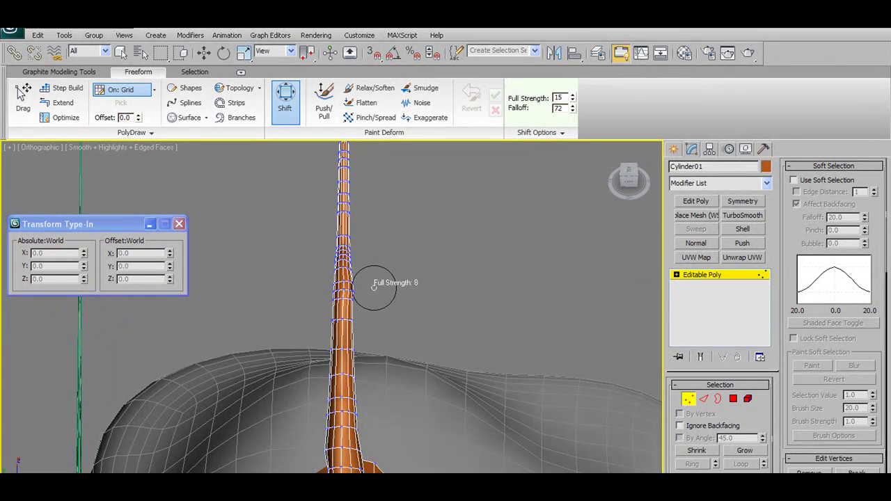
Step: Reduce the Shift brush to full strength 12 and falloff 55, bend the thin branch end in depth, and check it from several angles
ctrl+shift+drag(373, 287, 355, 283)
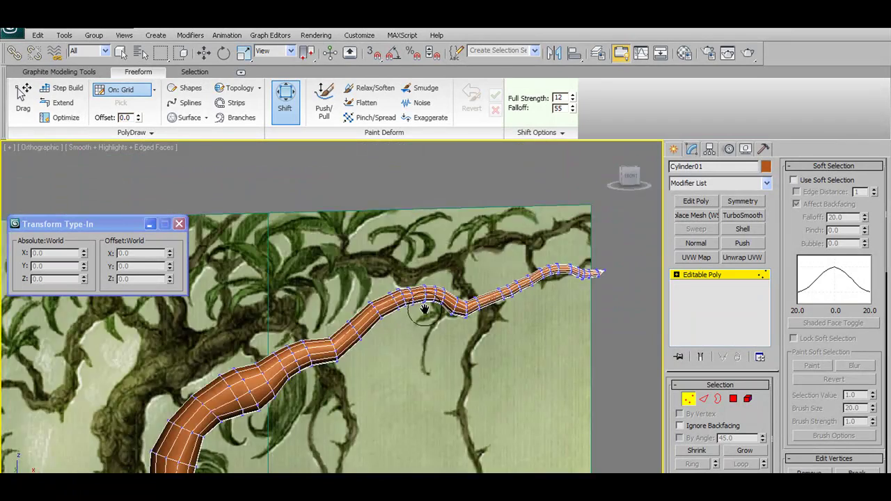
alt+middle_drag(424, 309, 516, 292)
alt+middle_drag(445, 331, 434, 296)
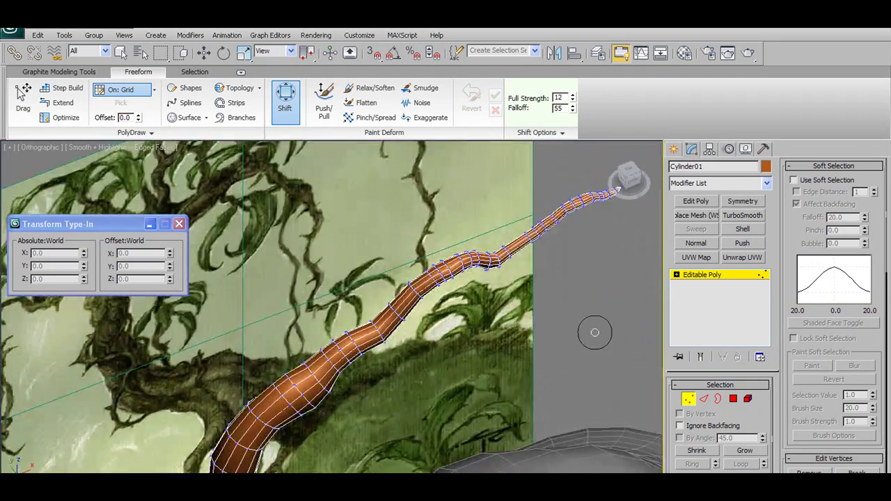
alt+middle_drag(592, 328, 471, 344)
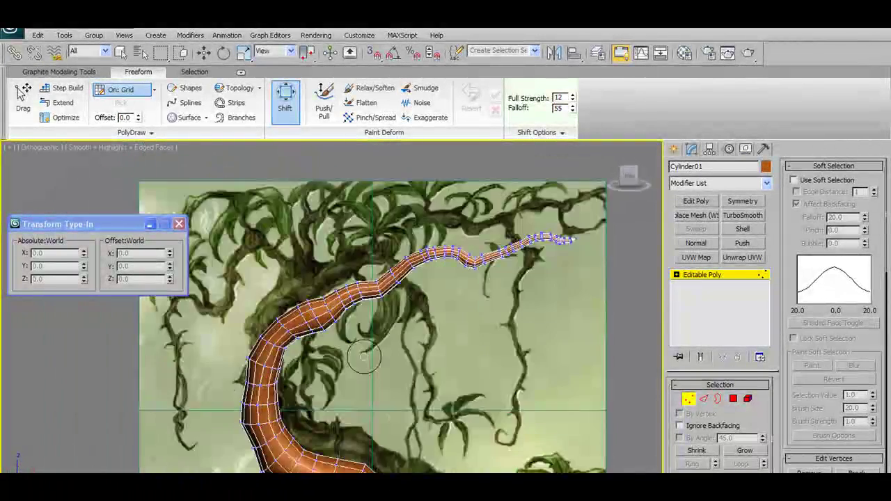
alt+middle_drag(398, 420, 306, 418)
alt+middle_drag(488, 322, 493, 322)
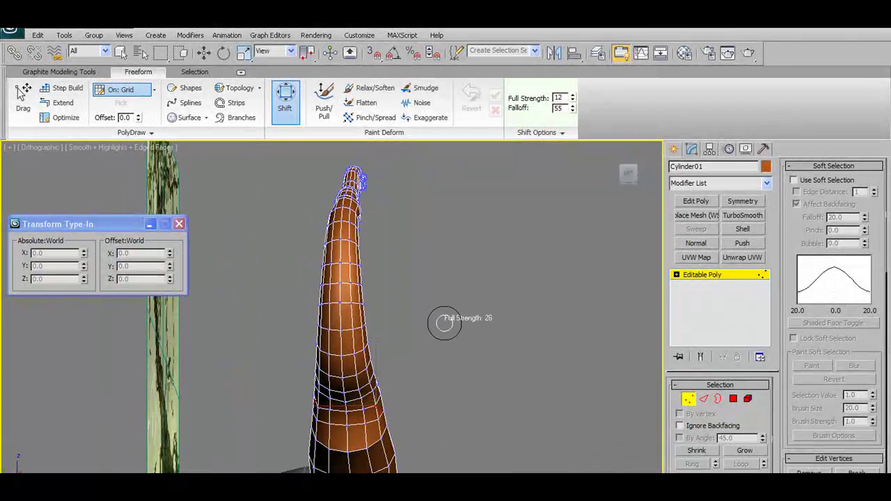
Step: Enlarge the Shift brush to full strength 29 and falloff 110, and push the branch's thicker middle section sideways from the side view
ctrl+shift+drag(442, 322, 437, 324)
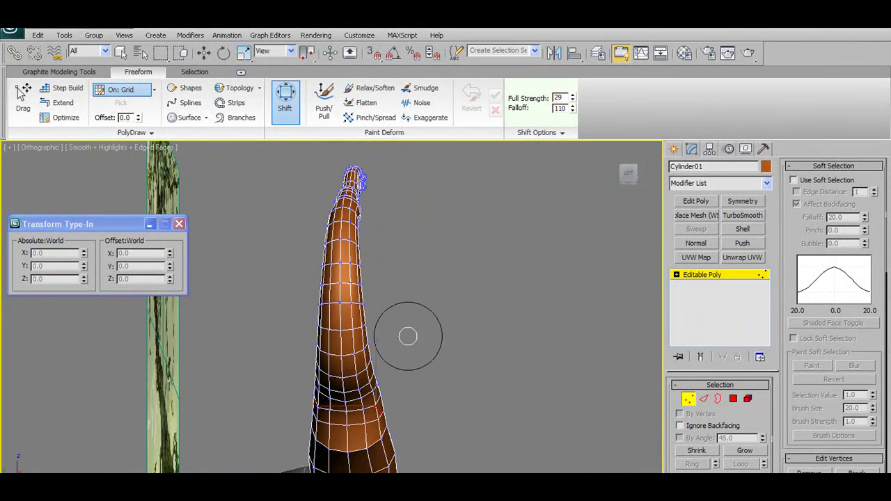
alt+middle_drag(408, 337, 398, 334)
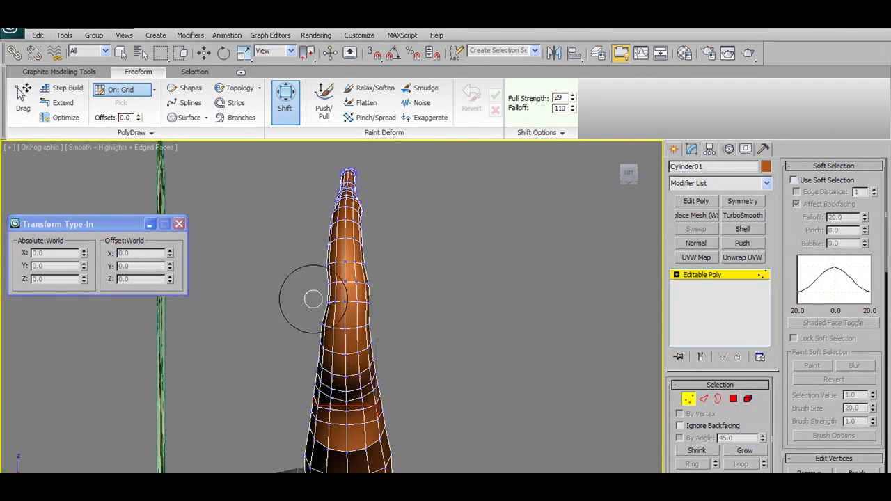
mouse_move(362, 339)
mouse_down()
mouse_move(384, 331)
mouse_move(376, 338)
mouse_up()
mouse_move(388, 358)
alt+middle_down()
mouse_move(446, 362)
mouse_move(387, 359)
alt+middle_up()
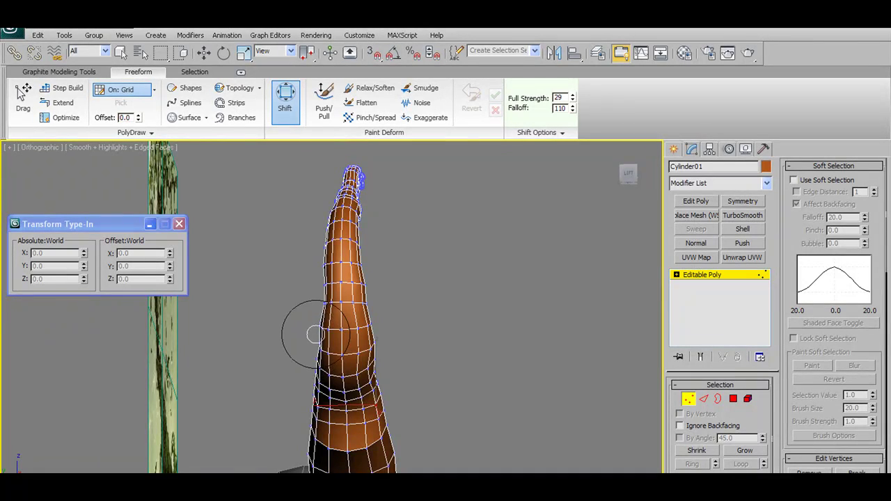
alt+middle_drag(412, 352, 415, 404)
drag(411, 346, 416, 340)
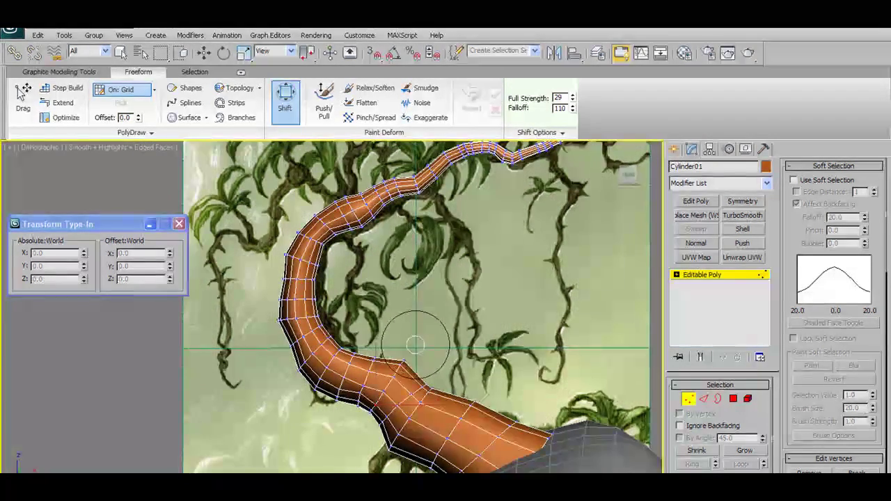
alt+middle_drag(412, 346, 377, 338)
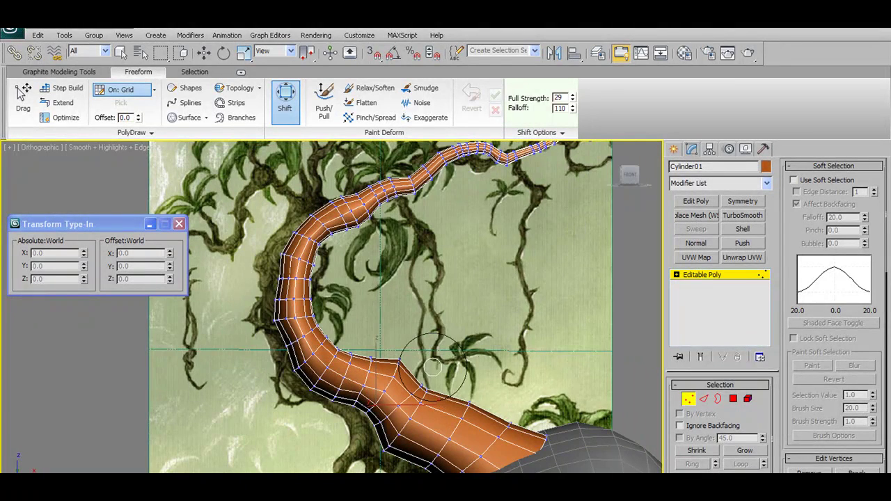
scroll(439, 355, down, 5)
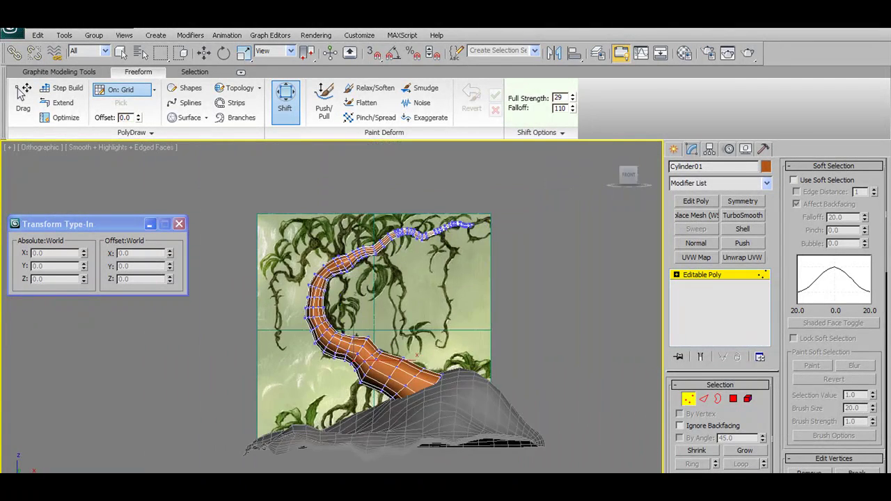
Step: Leave vertex level and the Shift brush in the front view, and close the transform type-in window
key(1)
alt+middle_drag(427, 217, 437, 280)
key(f)
scroll(440, 282, up, 8)
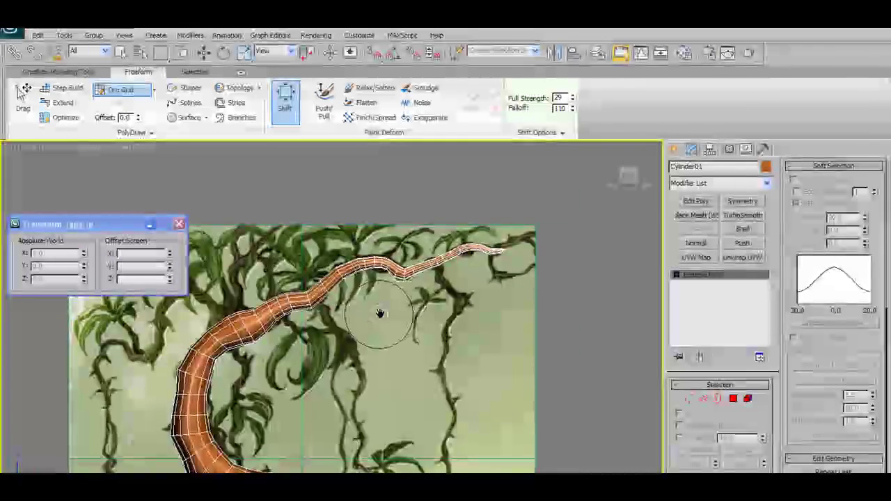
middle_drag(380, 317, 437, 255)
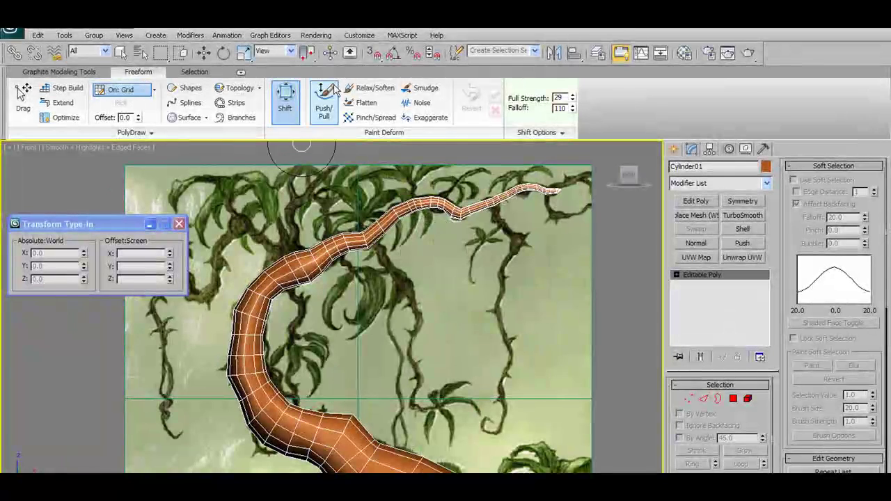
key(w)
click(97, 73)
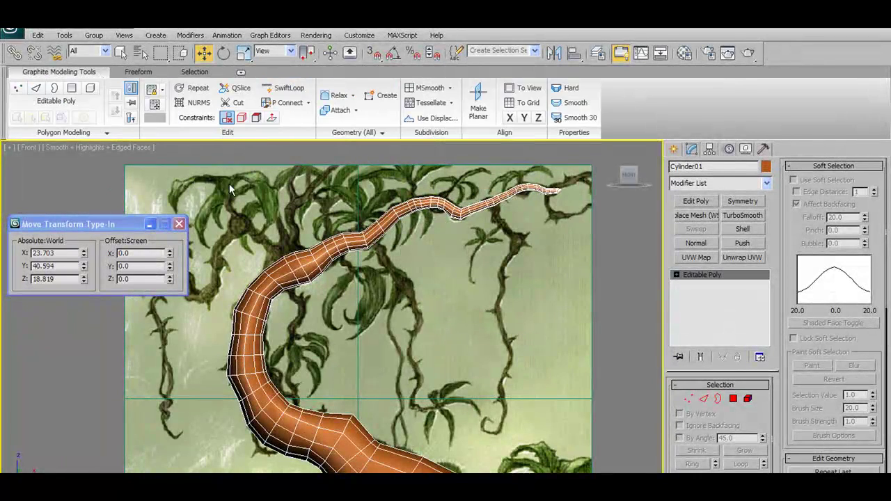
click(179, 224)
middle_drag(157, 206, 118, 213)
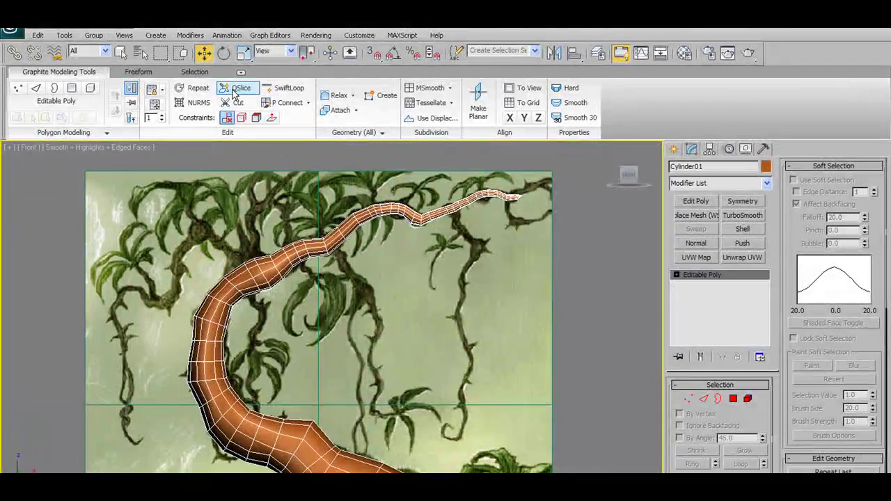
Step: Preview the branch with NURMS smoothing at 2 iterations and hide the edged faces
click(199, 103)
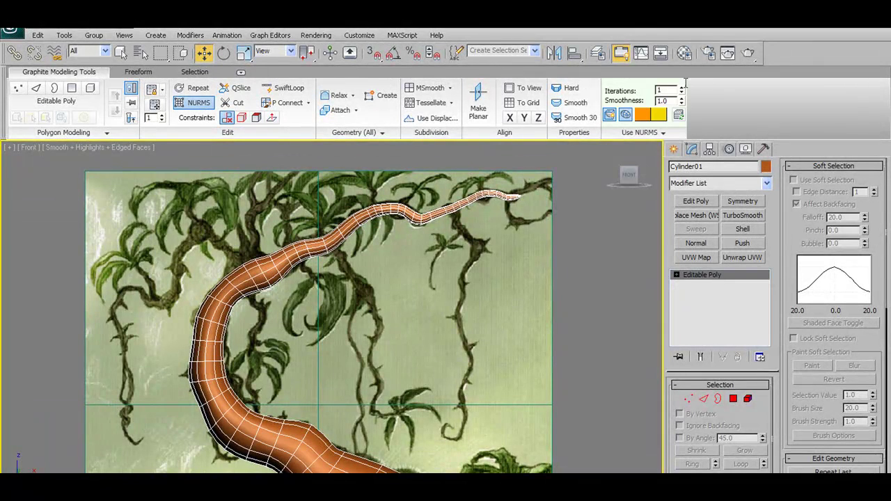
mouse_move(353, 280)
middle_down()
mouse_move(350, 288)
mouse_move(383, 278)
mouse_move(408, 295)
mouse_move(470, 283)
mouse_move(416, 299)
mouse_move(371, 277)
mouse_move(296, 307)
mouse_move(390, 289)
middle_up()
key(F4)
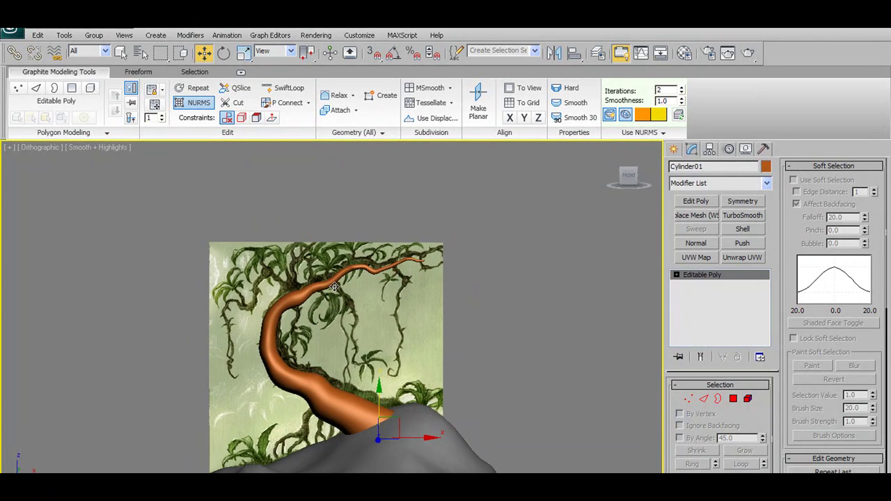
Step: Turn off NURMS smoothing on the branch and save the scene
click(200, 103)
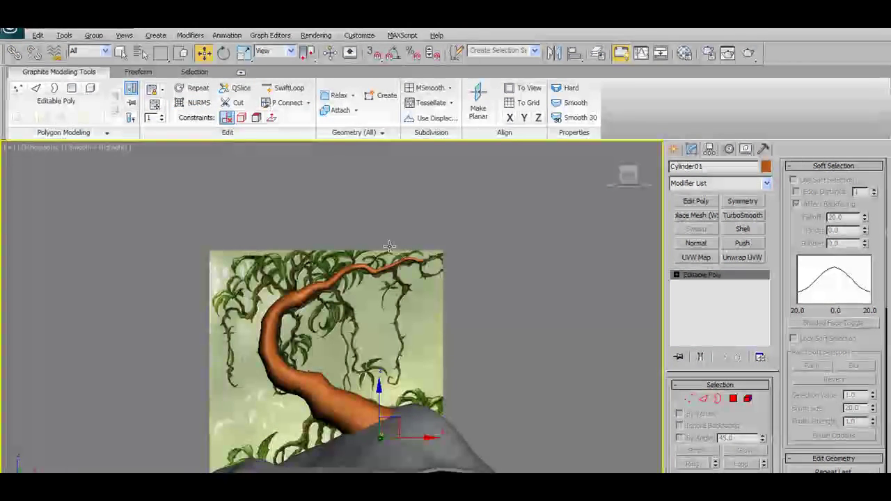
click(9, 31)
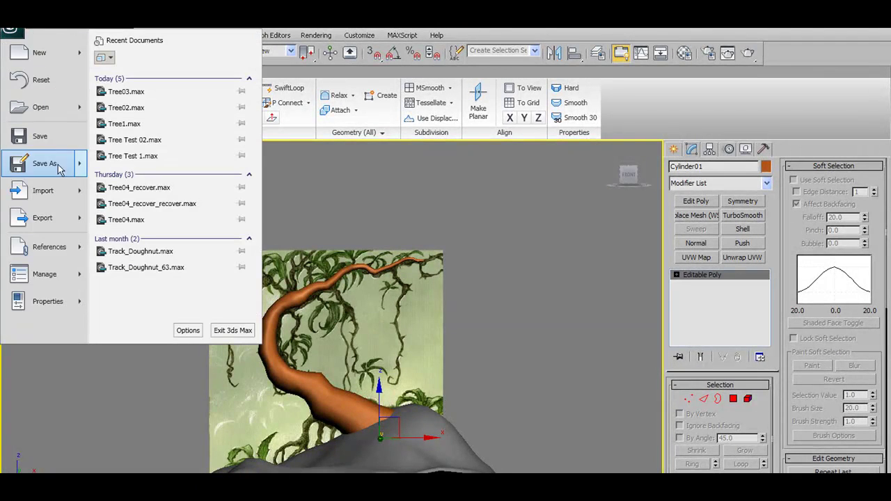
click(47, 140)
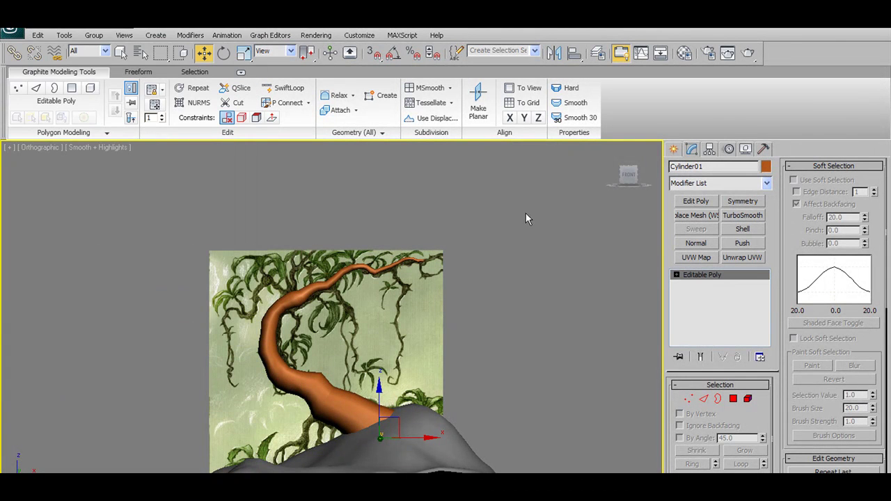
Step: Return to the front view and show the edged faces again
scroll(397, 288, up, 2)
key(f)
key(F4)
middle_drag(379, 363, 365, 304)
middle_drag(401, 349, 376, 381)
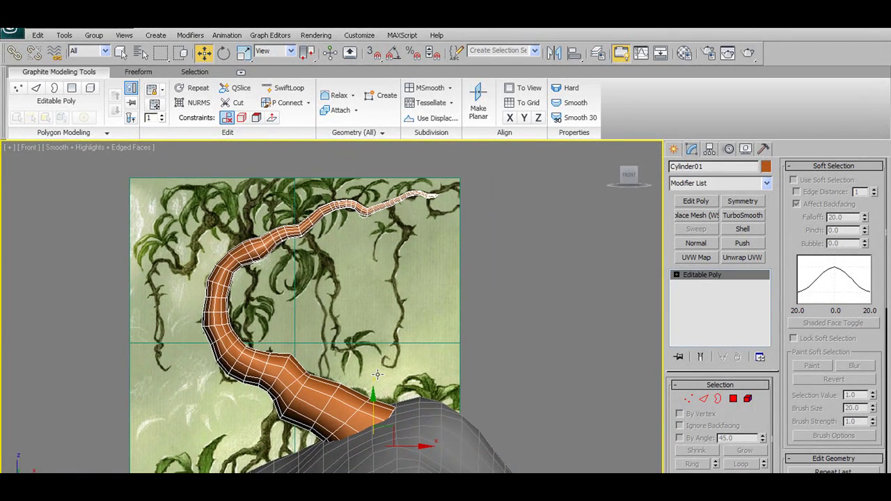
Step: Slide the vertex loops on the thin upper branch along its edges, using the edge constraint, around the painted side-branch junction
scroll(409, 302, up, 10)
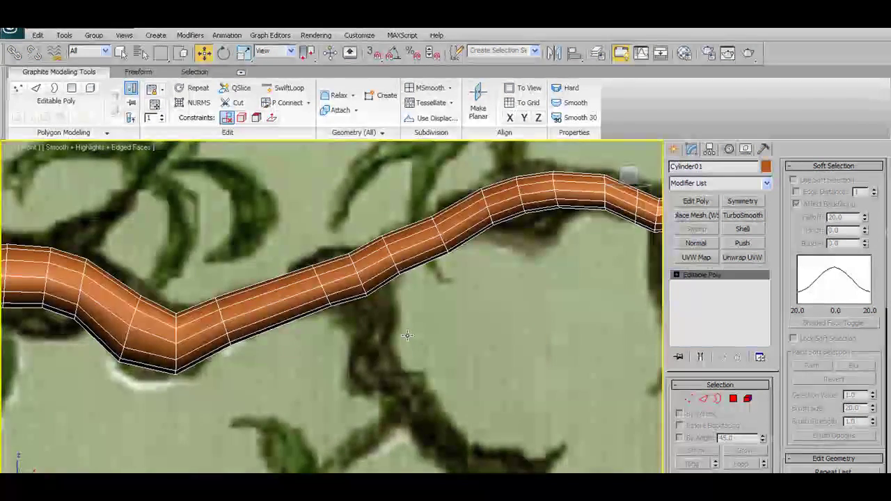
mouse_move(407, 335)
alt+middle_down()
mouse_move(386, 310)
mouse_move(409, 333)
alt+middle_up()
key(f)
scroll(384, 375, up, 10)
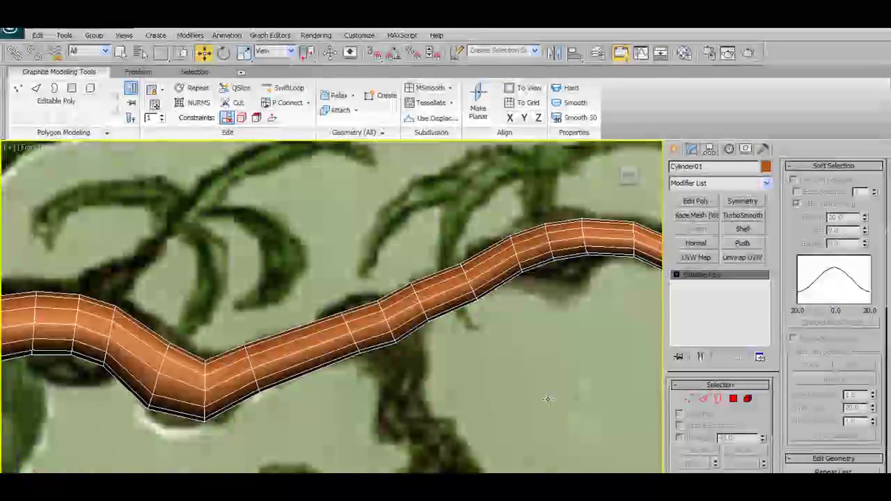
click(681, 400)
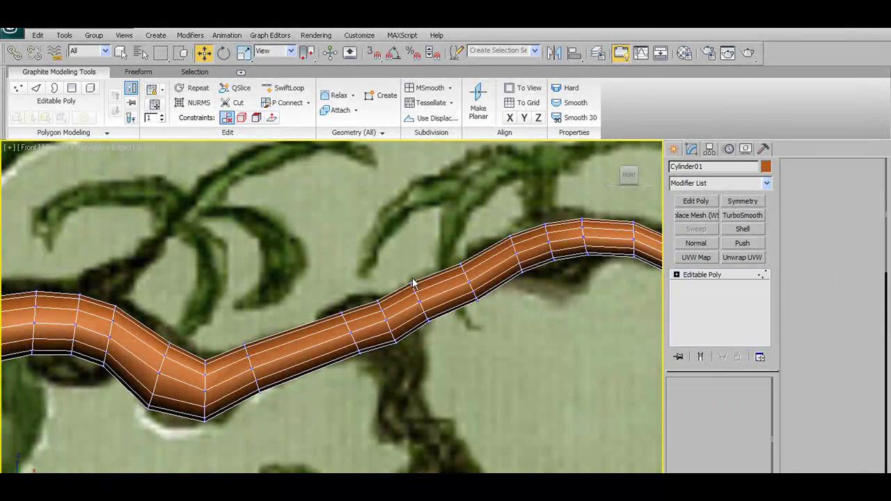
click(420, 299)
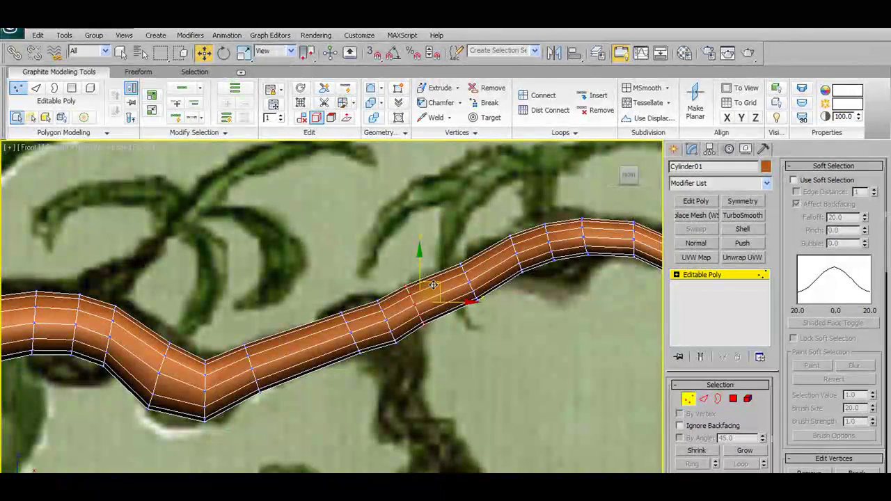
middle_drag(409, 365, 368, 309)
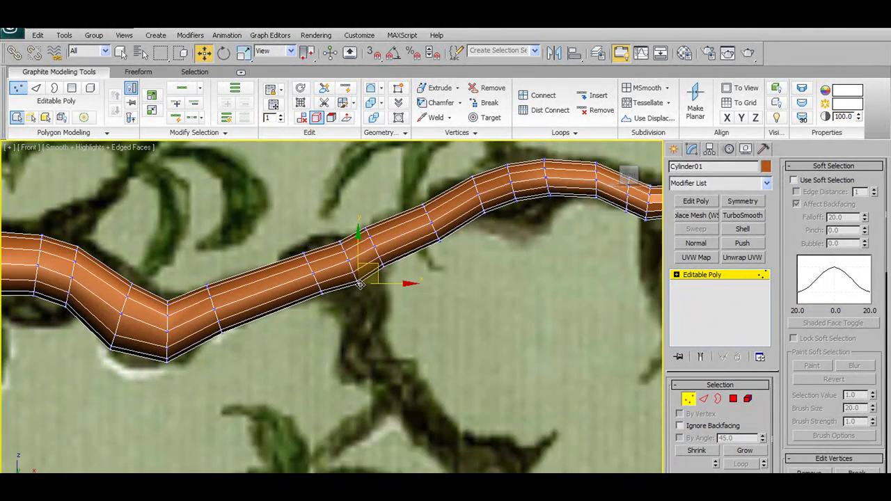
alt+middle_drag(473, 228, 390, 260)
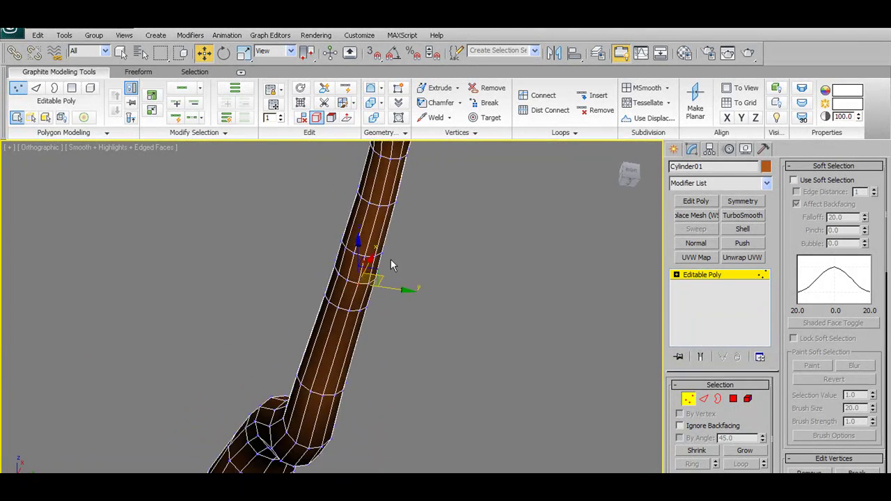
Step: Chamfer the selected vertex on the thin branch's underside by about 1.18 to open a diamond-shaped polygon
shift+click(450, 110)
drag(89, 328, 94, 343)
drag(102, 324, 104, 313)
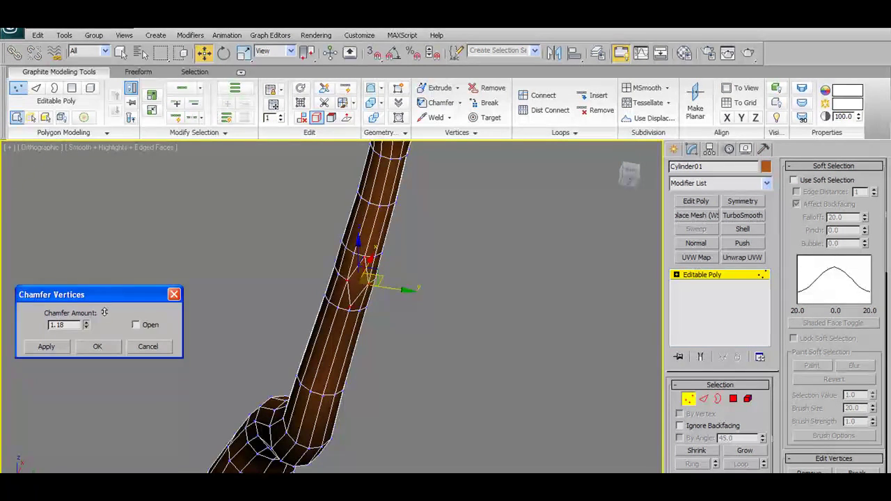
alt+middle_drag(223, 348, 128, 349)
click(130, 348)
scroll(338, 339, up, 6)
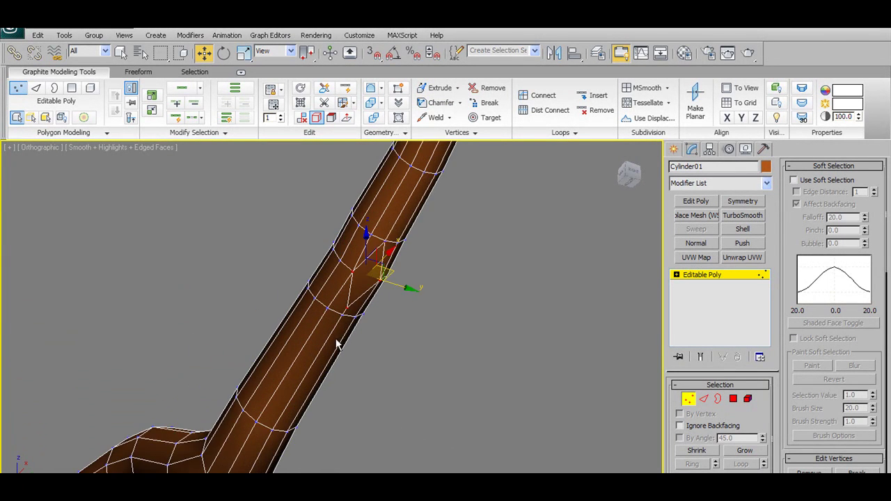
Step: Ignore backfacing, select the diamond's two side vertices and weld them with a threshold of 0.1
alt+middle_drag(399, 298, 122, 140)
click(61, 117)
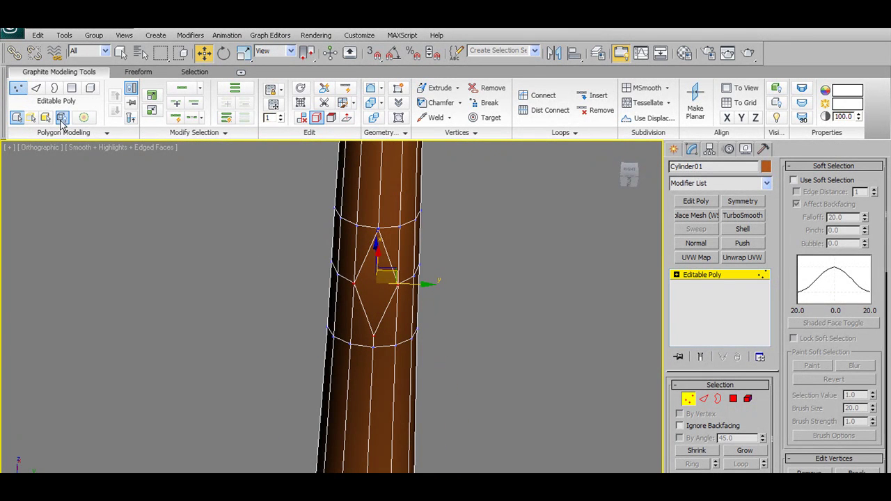
click(354, 282)
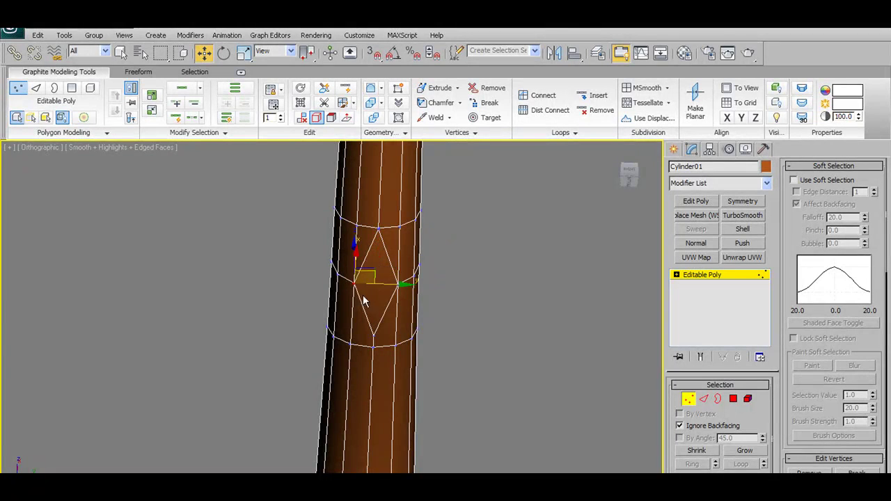
ctrl+click(398, 286)
mouse_move(406, 285)
alt+middle_down()
mouse_move(411, 251)
mouse_move(368, 279)
mouse_move(402, 282)
alt+middle_up()
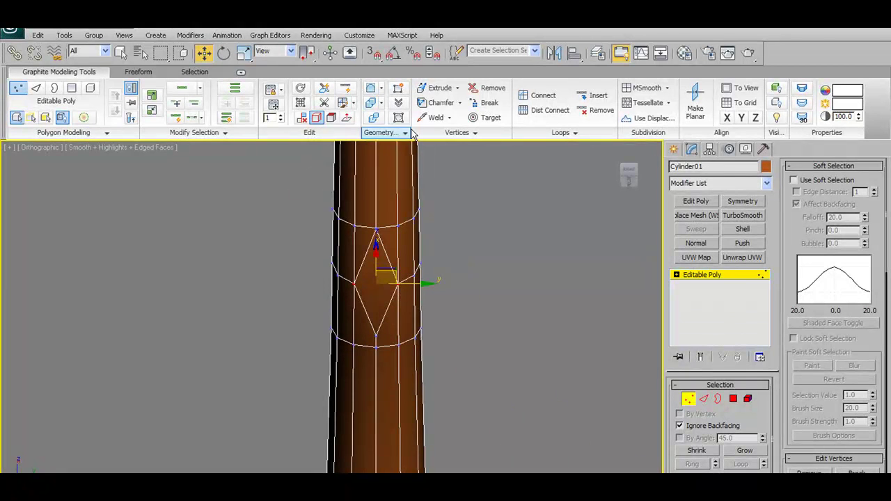
click(449, 117)
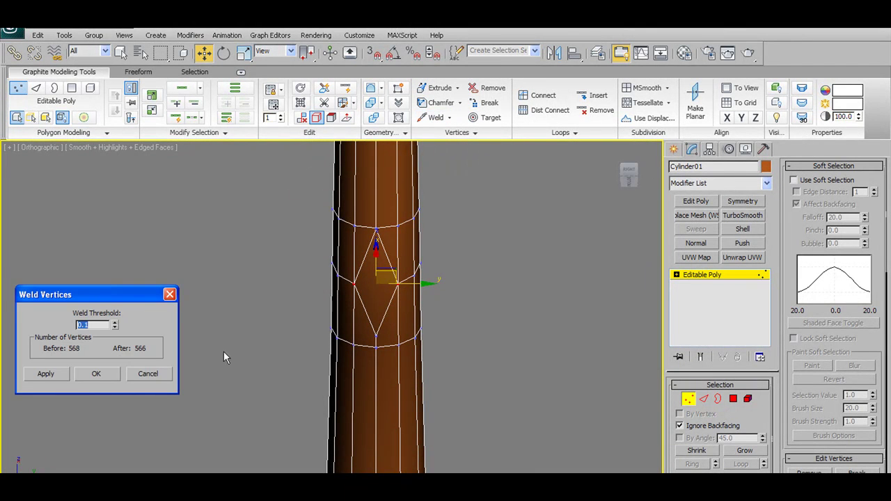
click(97, 374)
Step: Slide the edge loop at the diamond's upper tip slightly away from it along the branch
alt+middle_drag(421, 325, 370, 367)
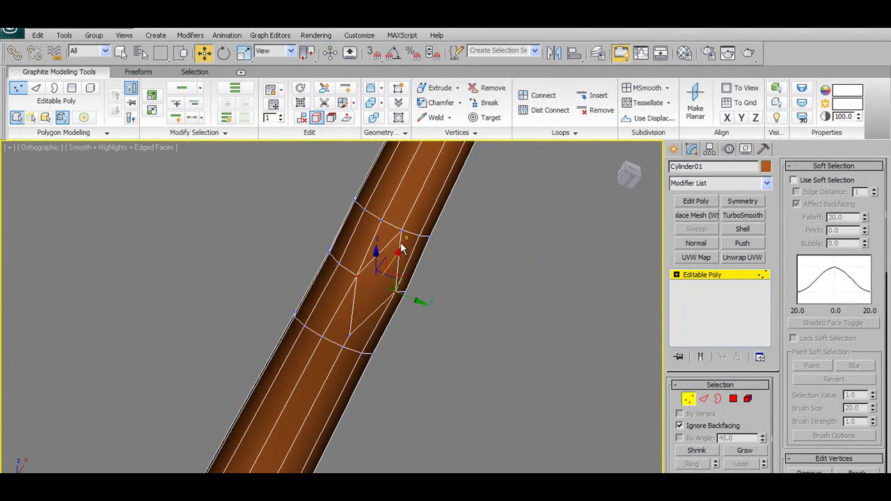
click(707, 399)
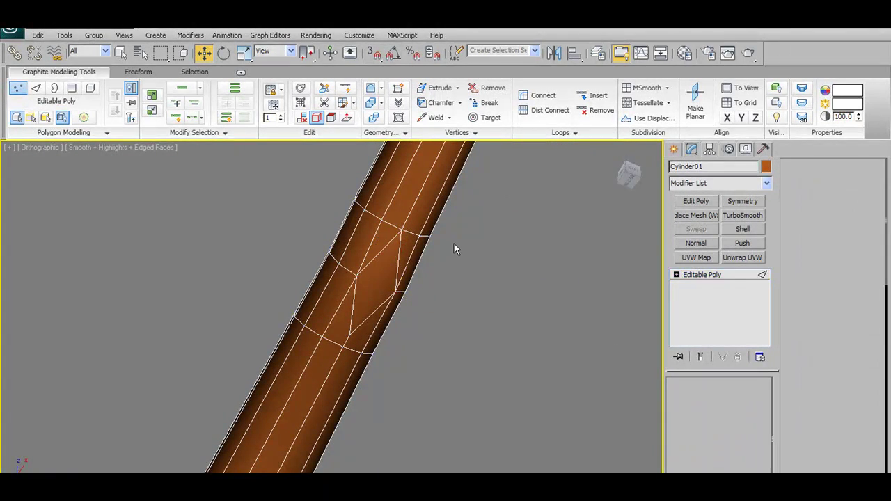
click(388, 223)
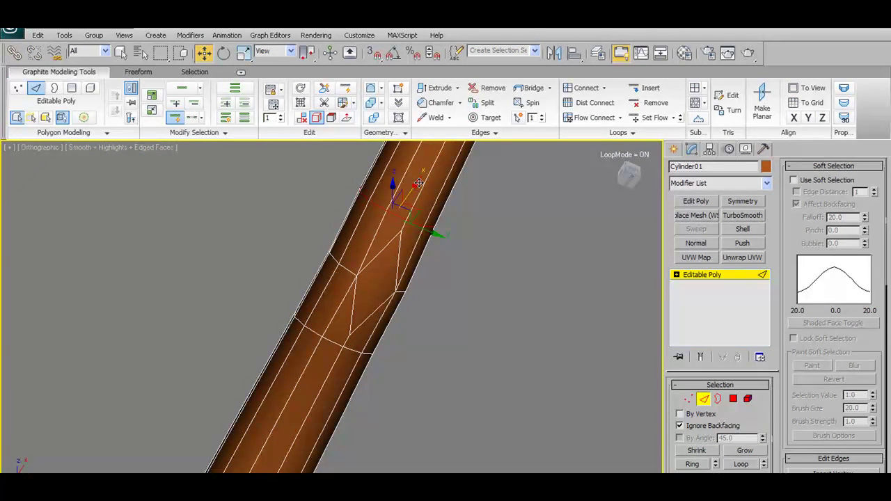
alt+middle_drag(411, 230, 435, 314)
scroll(419, 301, down, 10)
scroll(424, 340, up, 6)
key(f)
middle_drag(452, 209, 453, 363)
scroll(453, 363, up, 10)
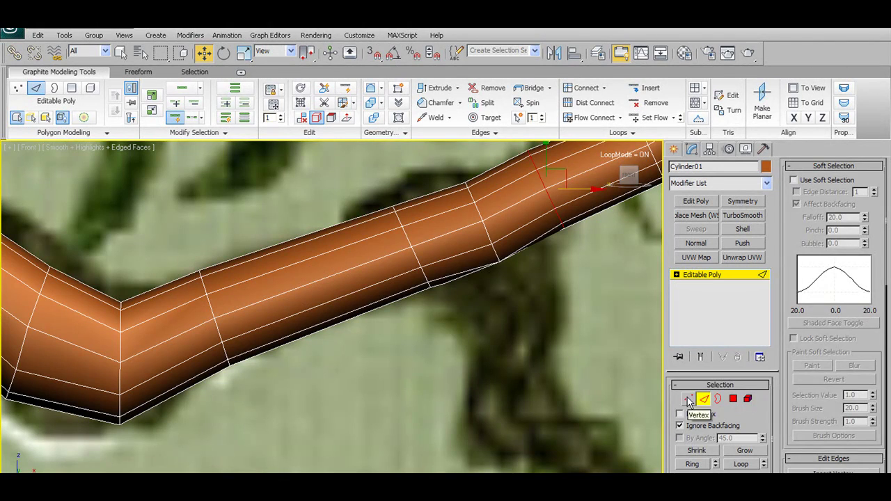
Step: Remove the edge constraint and scale the diamond's two side vertices apart along the Y axis
click(688, 399)
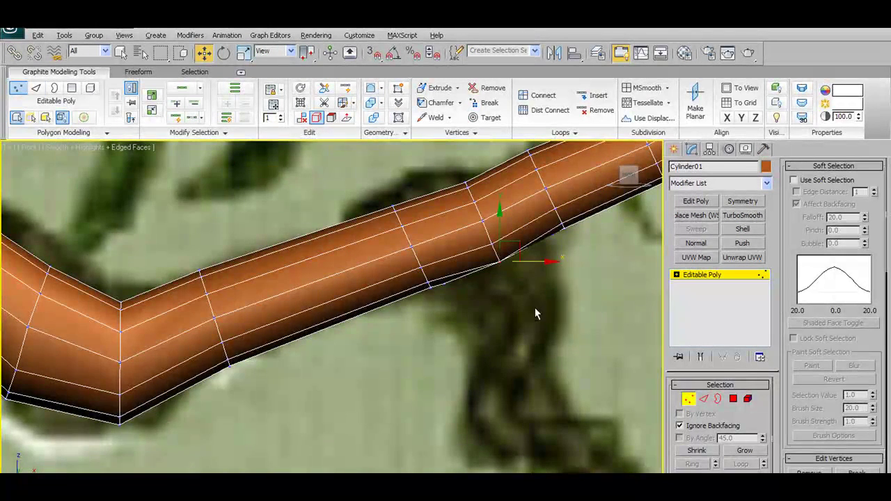
alt+middle_drag(541, 317, 431, 243)
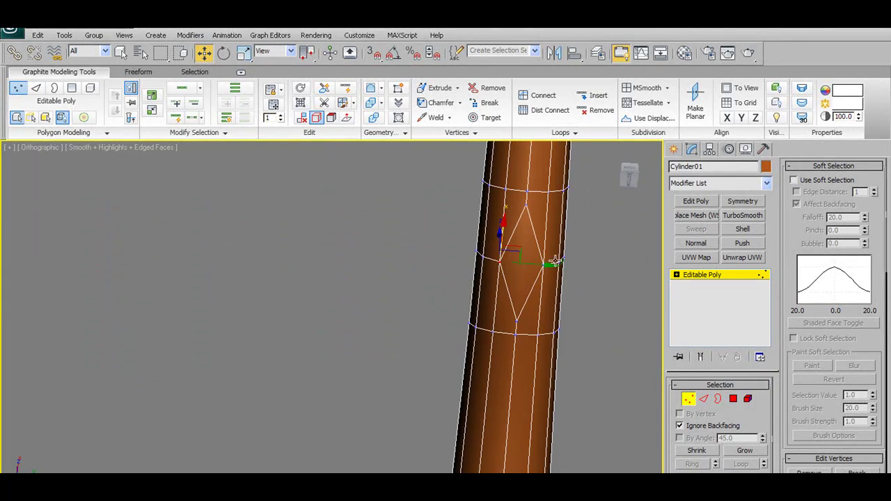
drag(555, 262, 543, 264)
key(shift+z)
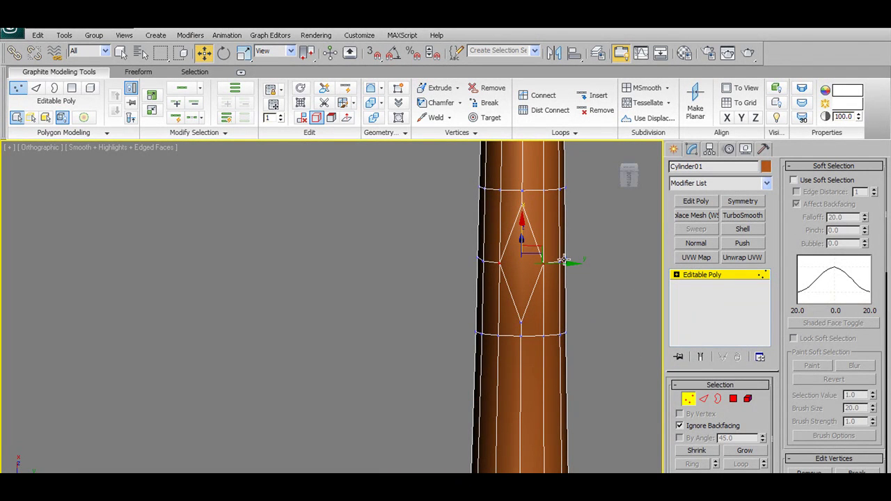
click(301, 117)
click(244, 53)
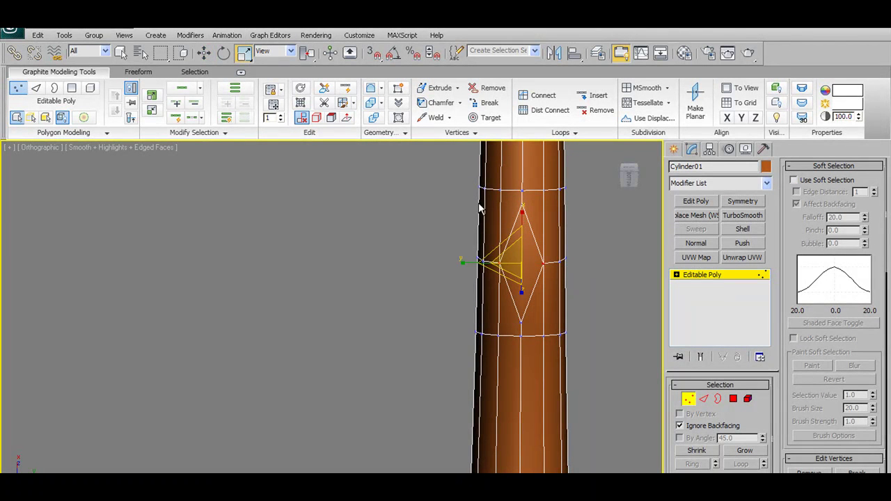
drag(469, 260, 444, 269)
alt+middle_drag(610, 314, 563, 262)
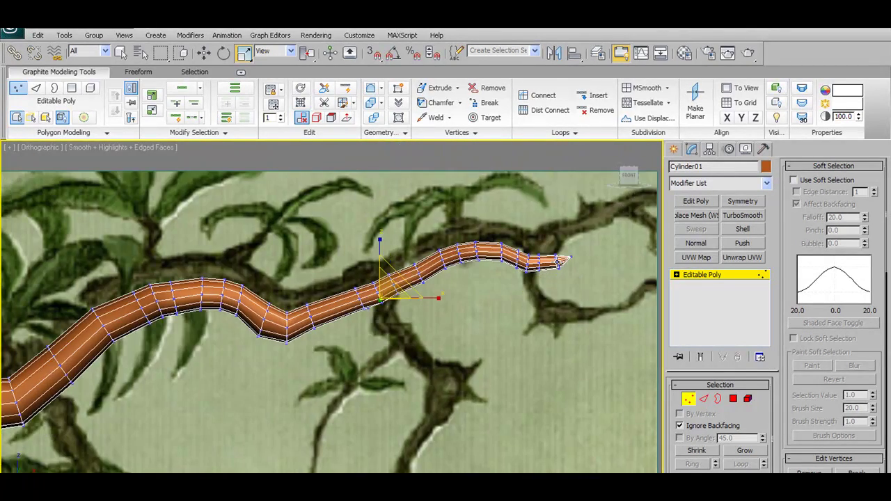
Step: Draw a freeform spline in the front view along the hanging vine, from the thin branch to the vine's curled end
key(p)
key(f)
scroll(441, 367, down, 2)
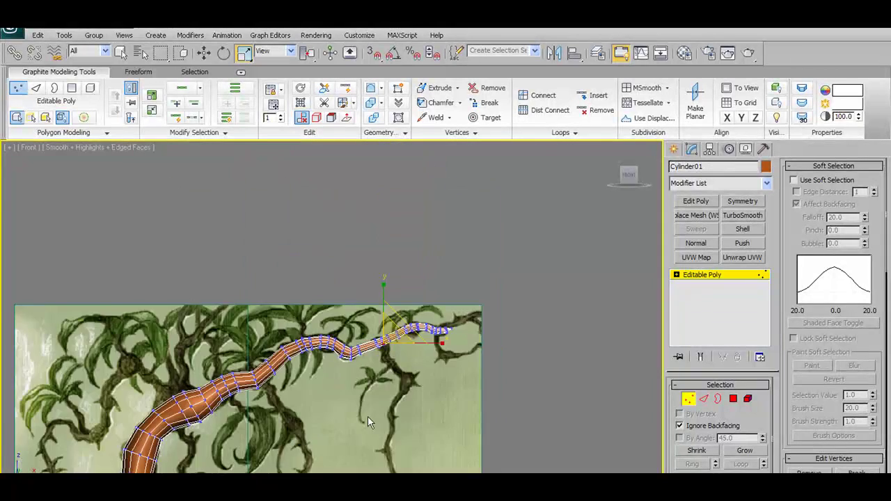
scroll(417, 292, up, 6)
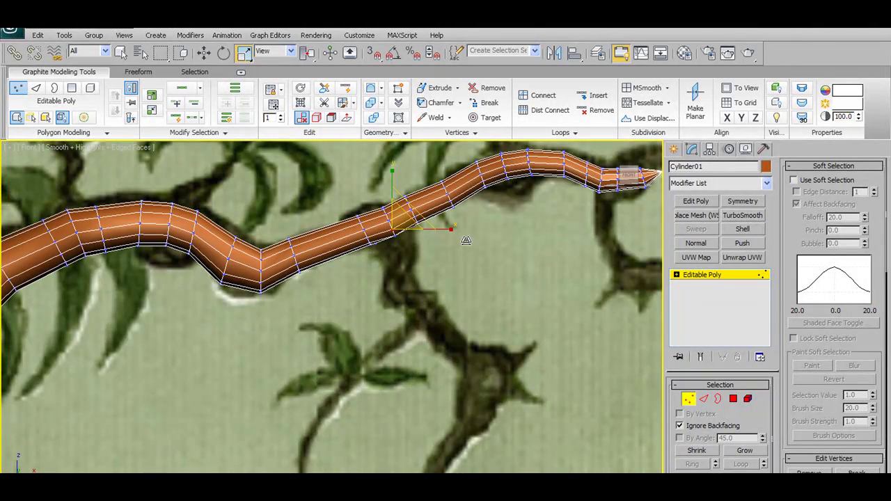
click(734, 401)
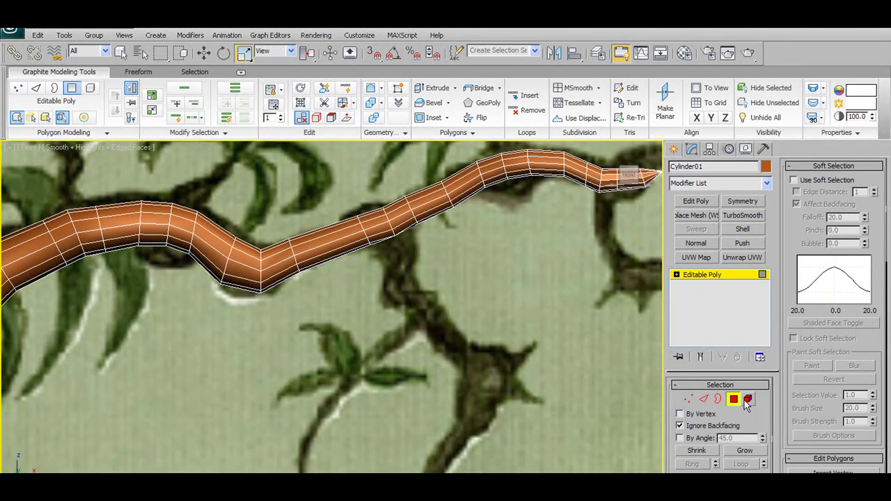
click(734, 399)
click(138, 71)
click(189, 102)
key(f)
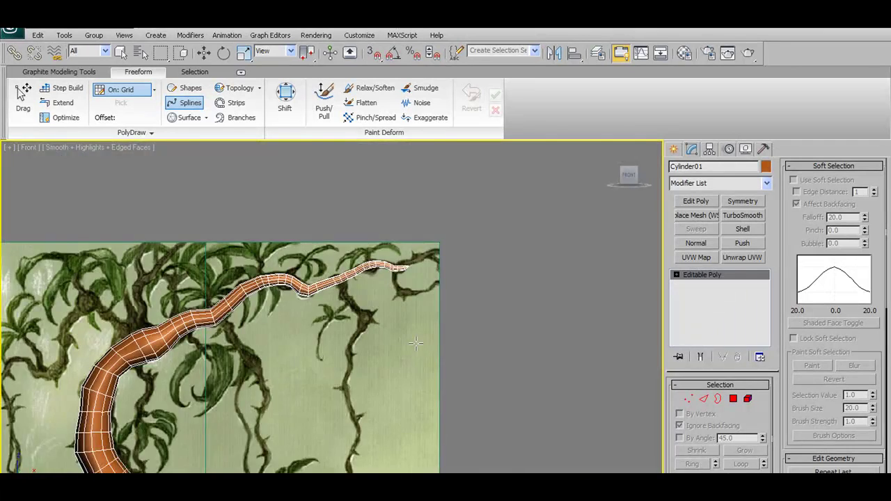
scroll(389, 235, up, 5)
scroll(413, 330, down, 5)
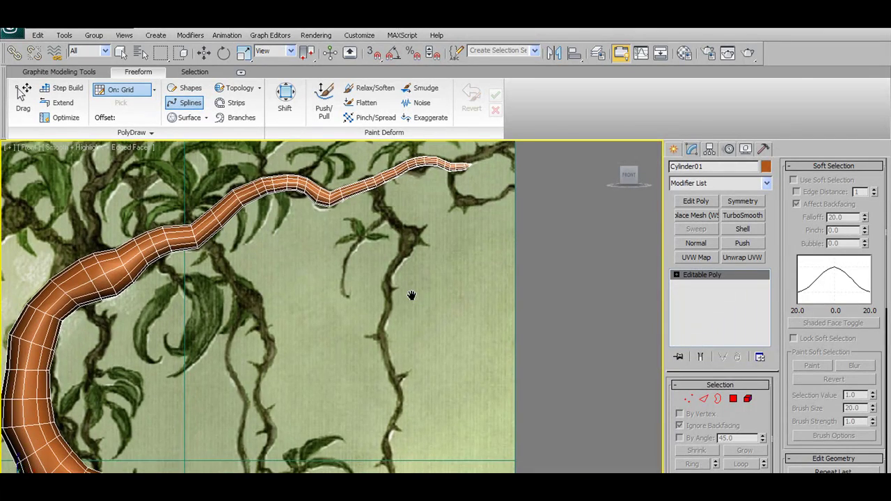
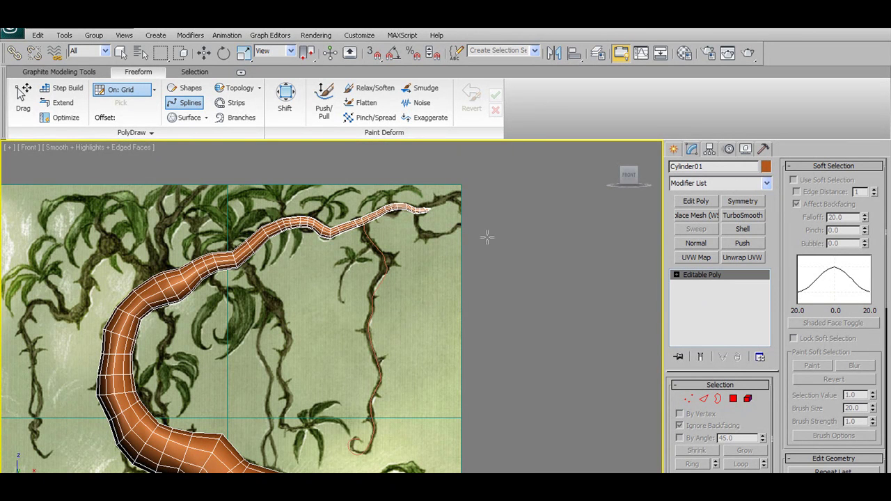
click(206, 53)
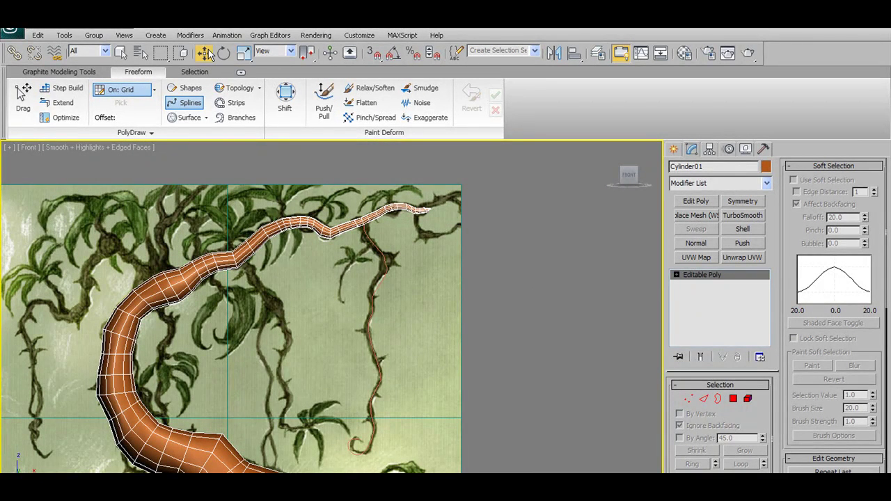
Step: Select the diamond-shaped polygon on the underside of the thin branch, where the hanging vine starts
click(375, 244)
click(363, 221)
middle_drag(435, 274, 378, 349)
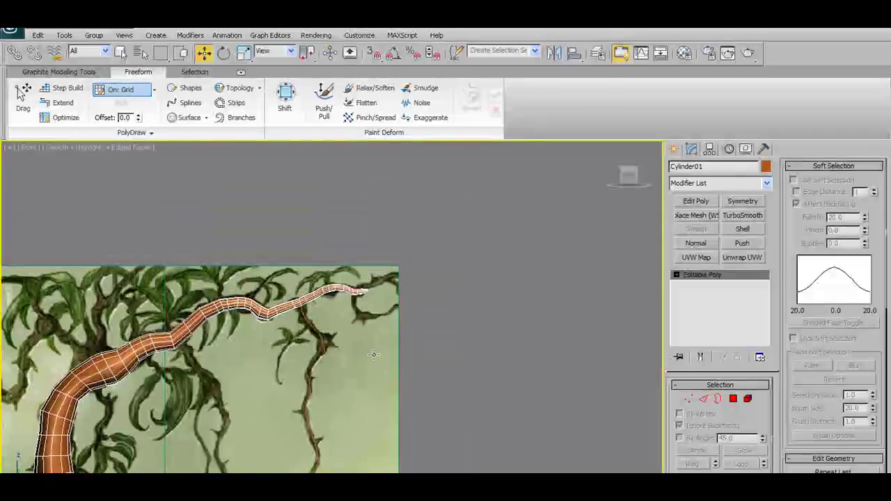
scroll(378, 349, up, 5)
click(734, 400)
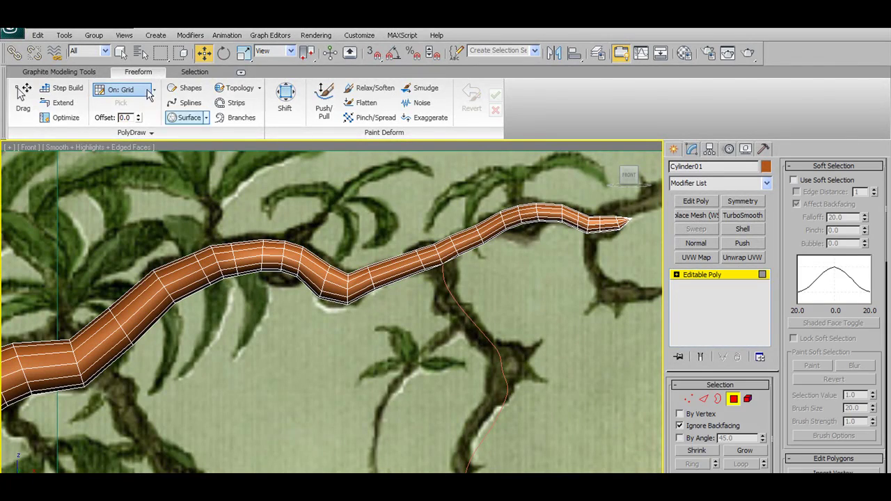
click(71, 70)
alt+middle_drag(487, 357, 464, 306)
click(435, 287)
scroll(433, 283, down, 2)
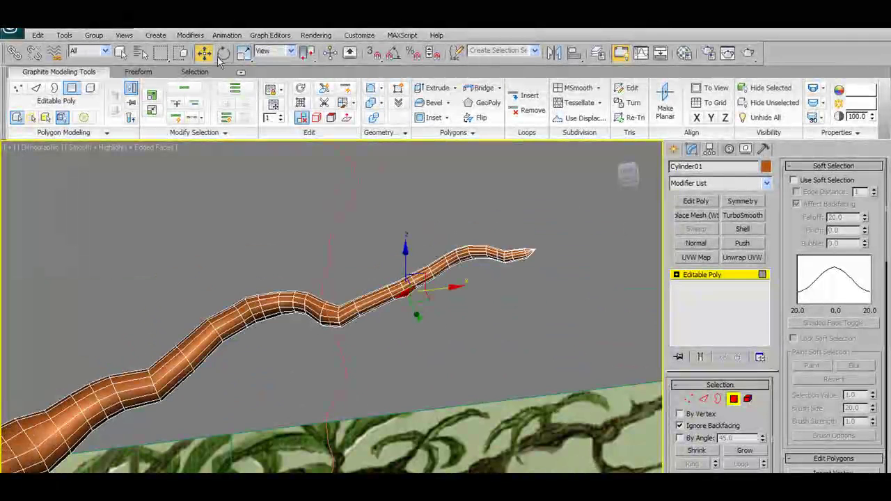
Step: Move the vine spline along Y in the top view to line it up with the centre of the branch
click(734, 400)
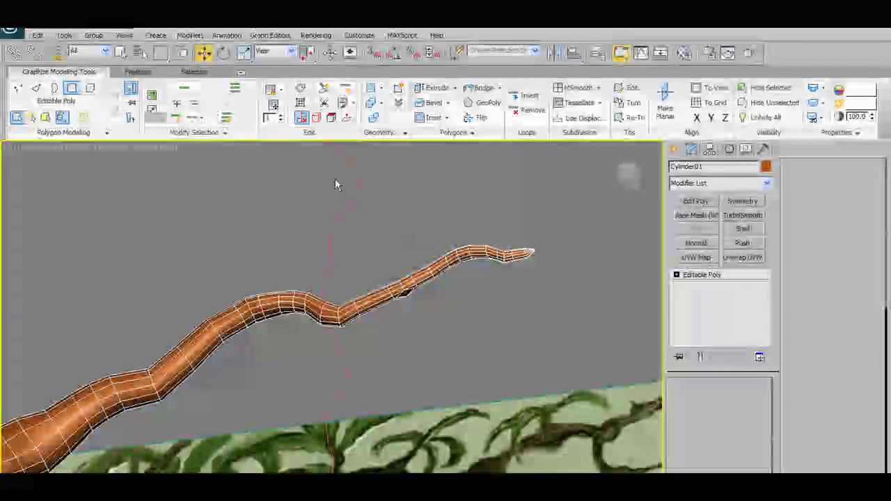
click(354, 189)
key(t)
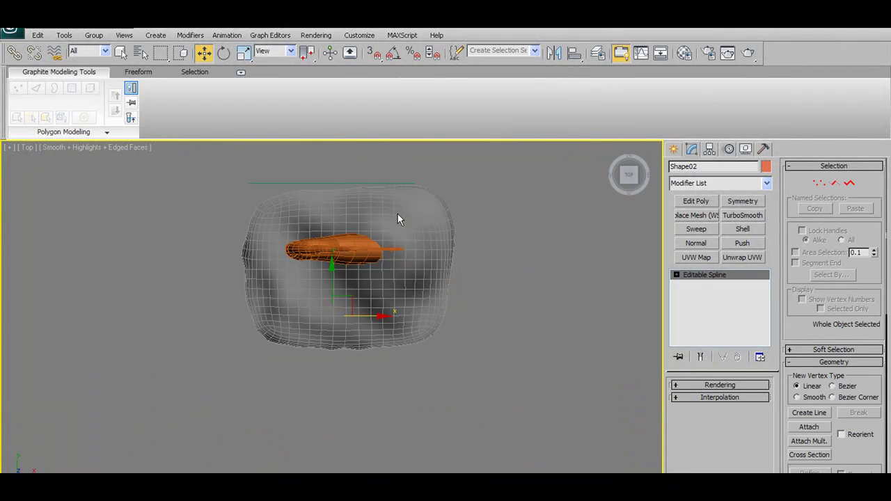
scroll(397, 212, up, 3)
drag(353, 300, 382, 171)
scroll(380, 250, up, 4)
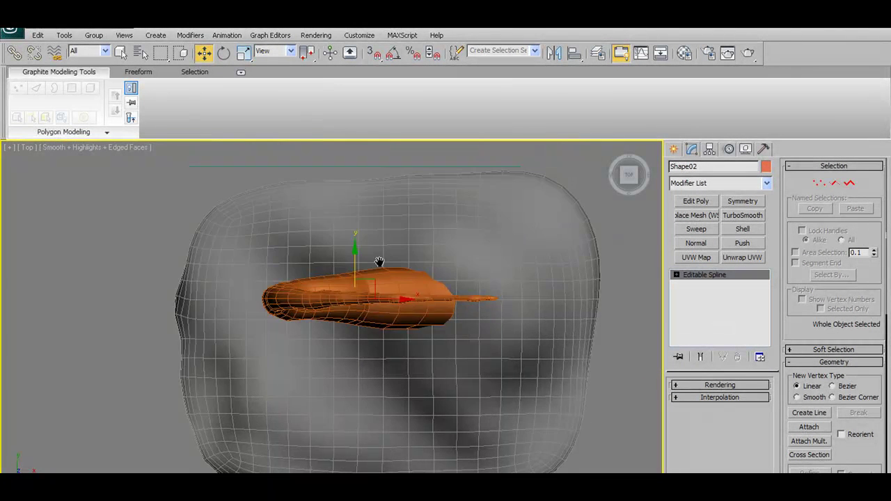
key(F3)
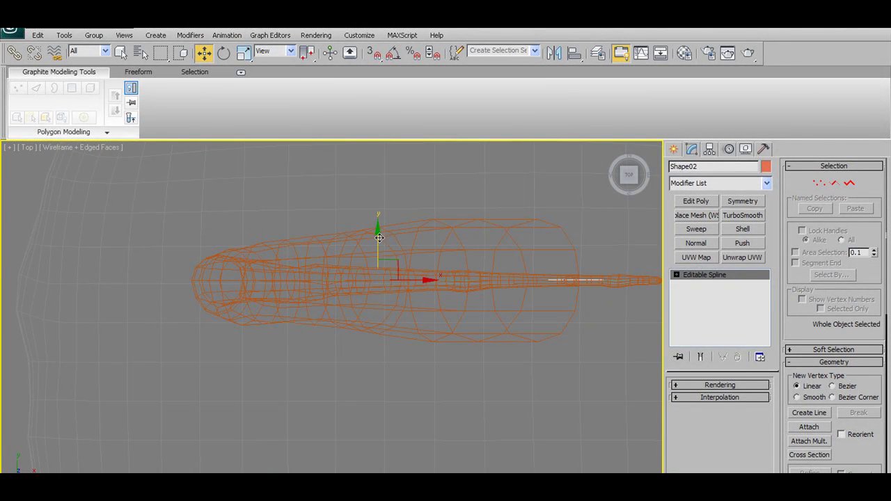
key(F3)
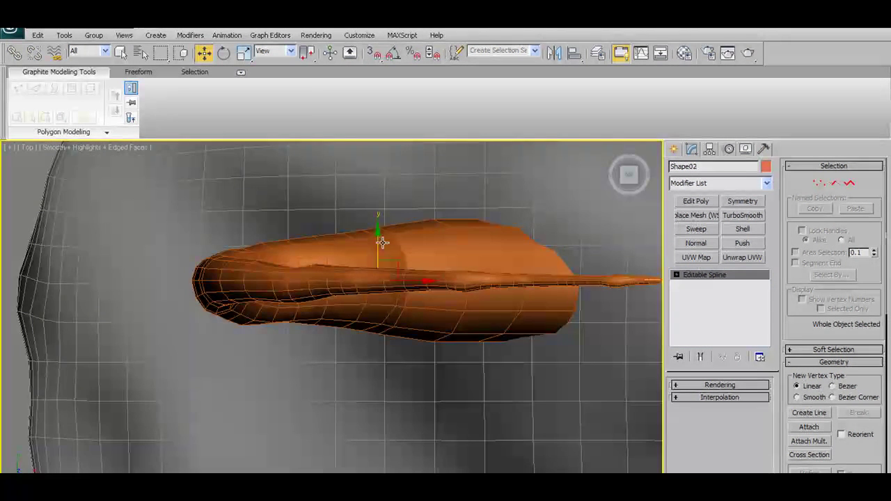
Step: Reselect the branch mesh and return to polygon editing with the diamond polygon on its underside selected
scroll(398, 258, down, 3)
key(f)
scroll(421, 348, up, 3)
scroll(421, 348, up, 4)
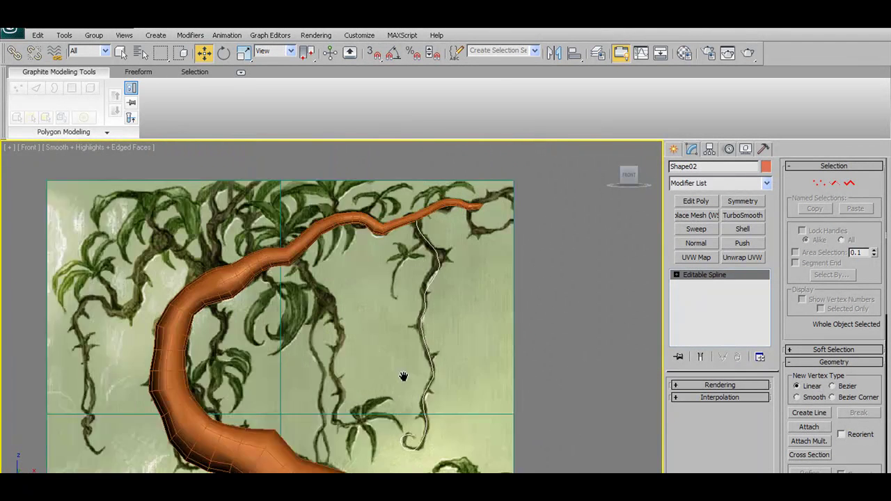
click(418, 206)
alt+middle_drag(418, 205, 538, 310)
click(734, 399)
alt+middle_drag(446, 293, 404, 321)
scroll(404, 321, up, 3)
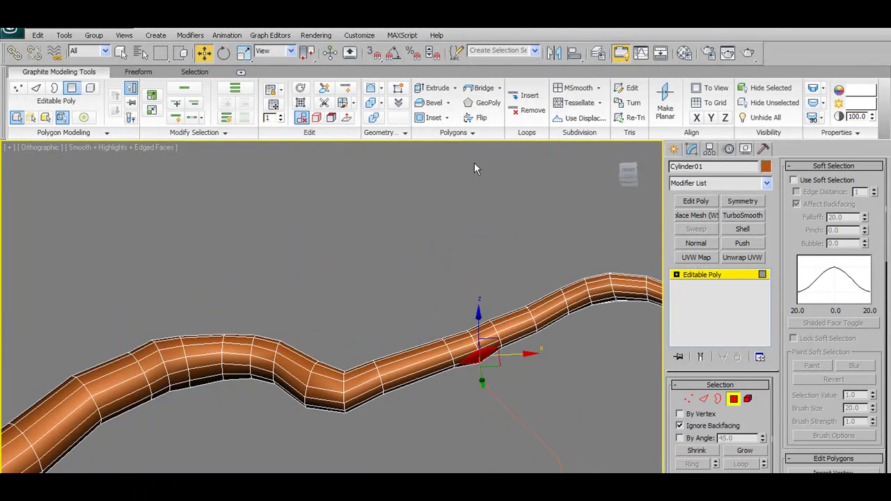
Step: Start Extrude Along Spline on the selected diamond polygon and choose the hanging vine's spline as the extrusion path
click(453, 132)
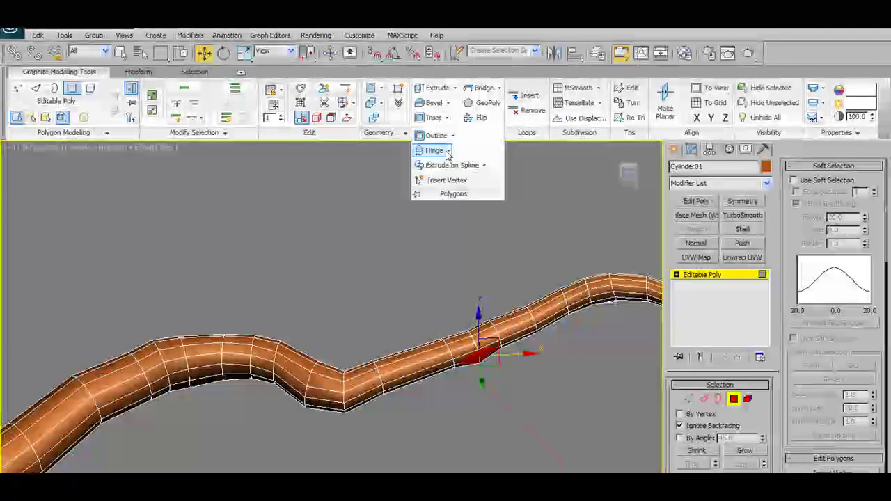
click(483, 165)
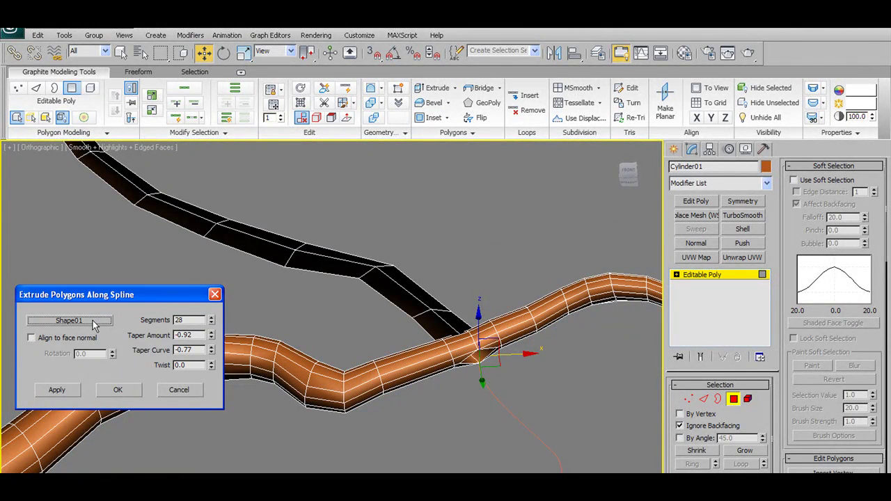
click(70, 321)
scroll(454, 376, down, 4)
scroll(452, 377, up, 2)
scroll(448, 376, down, 2)
click(395, 348)
Step: Examine the extruded vine against the reference image from the branch joint down to its curled tip
middle_drag(396, 348, 404, 394)
scroll(404, 394, up, 6)
alt+middle_drag(460, 359, 399, 306)
key(shift+z)
scroll(470, 349, down, 5)
middle_drag(446, 373, 483, 319)
scroll(483, 318, up, 3)
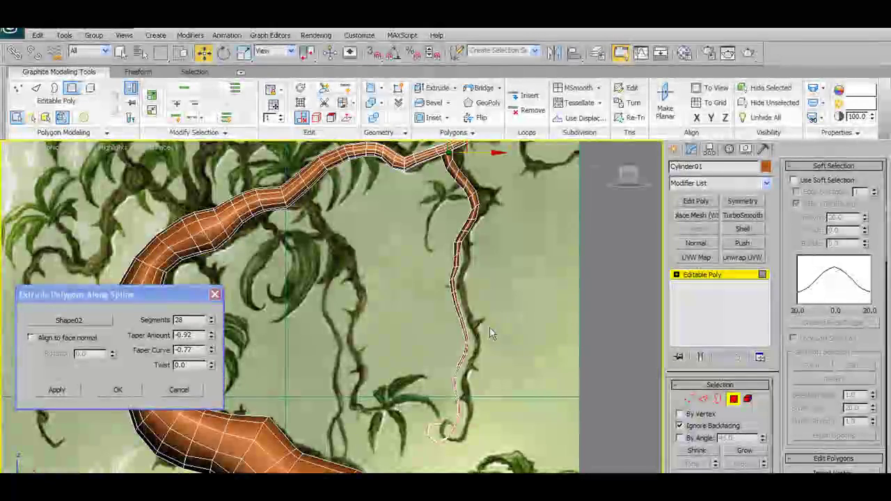
scroll(487, 326, up, 8)
middle_drag(511, 326, 345, 355)
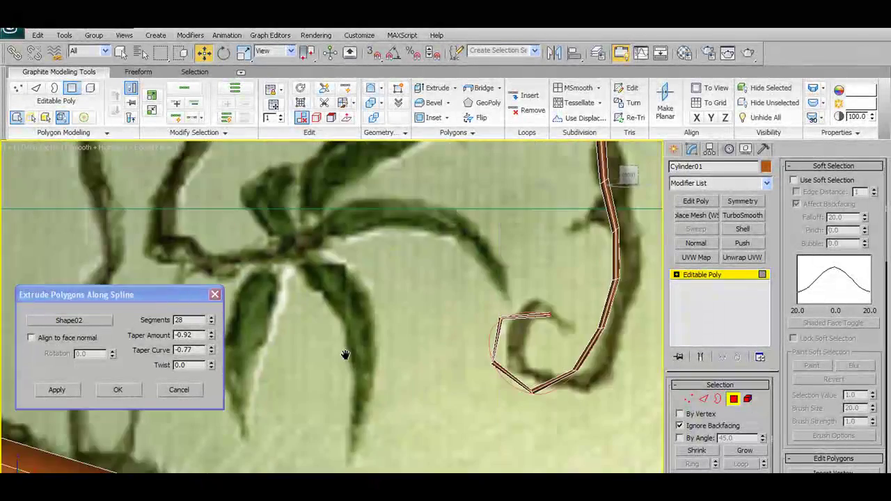
scroll(360, 335, down, 10)
scroll(459, 215, up, 10)
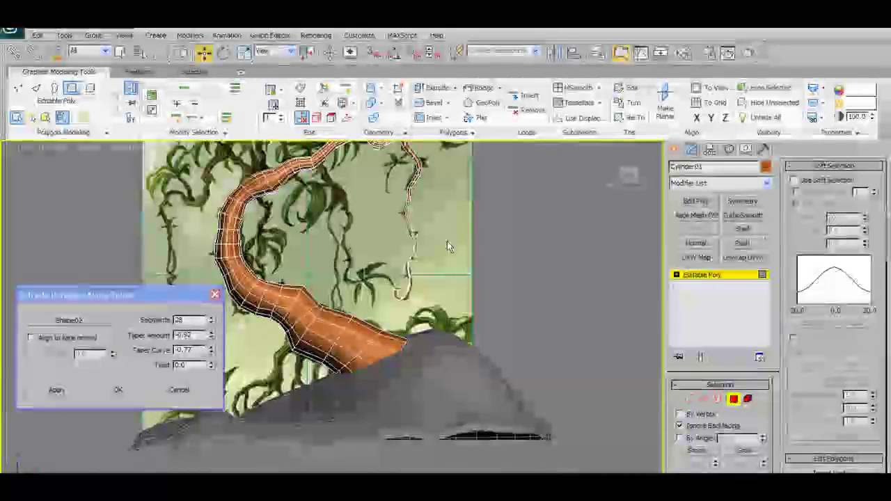
scroll(449, 307, up, 2)
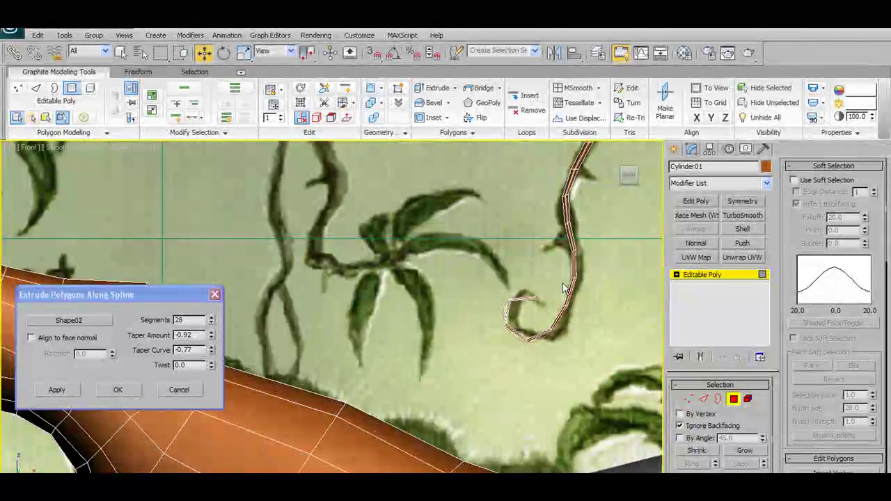
scroll(502, 309, up, 2)
Step: Reset the vine extrusion's taper amount and taper curve to 0 and set its segments to 35
right_click(211, 336)
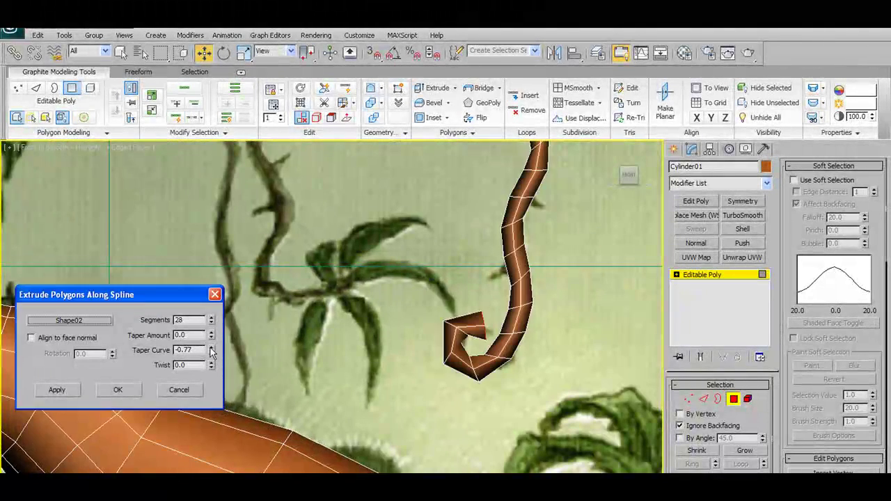
right_click(212, 351)
scroll(432, 291, down, 5)
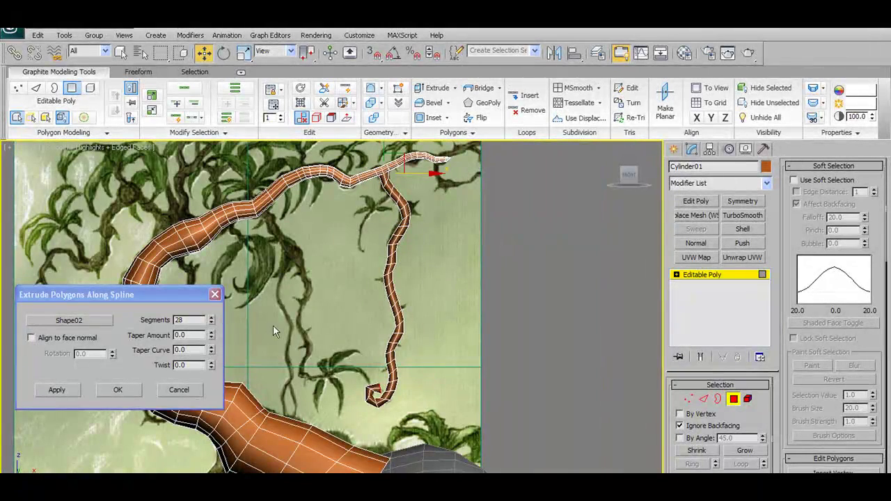
click(211, 323)
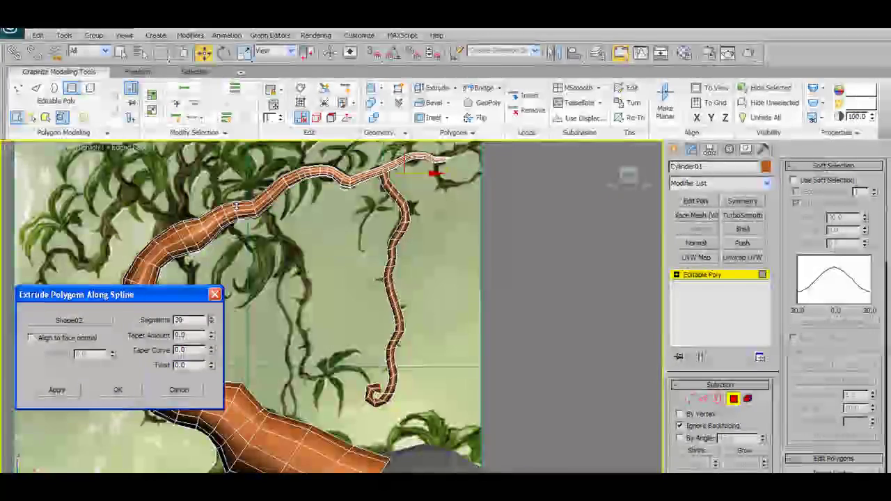
drag(244, 364, 242, 456)
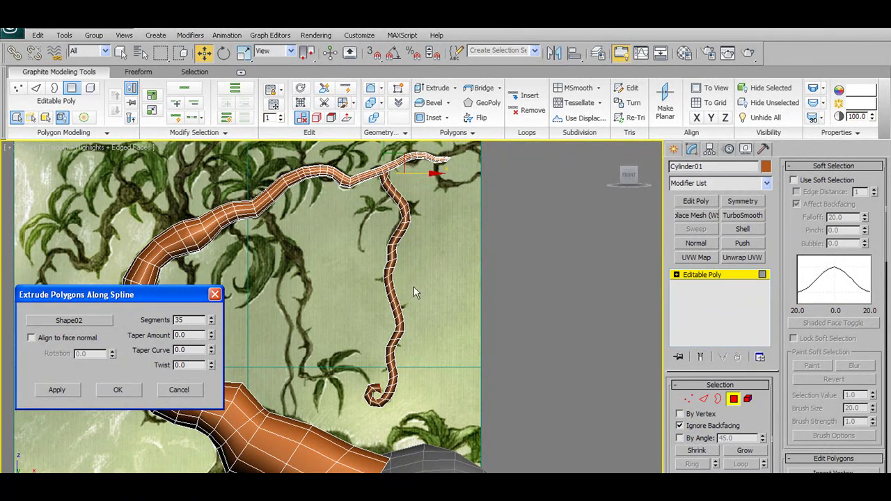
Step: Set the vine's taper amount to -0.49 and taper curve to -0.28, and accept the extrusion
middle_drag(414, 293, 352, 309)
drag(213, 337, 217, 362)
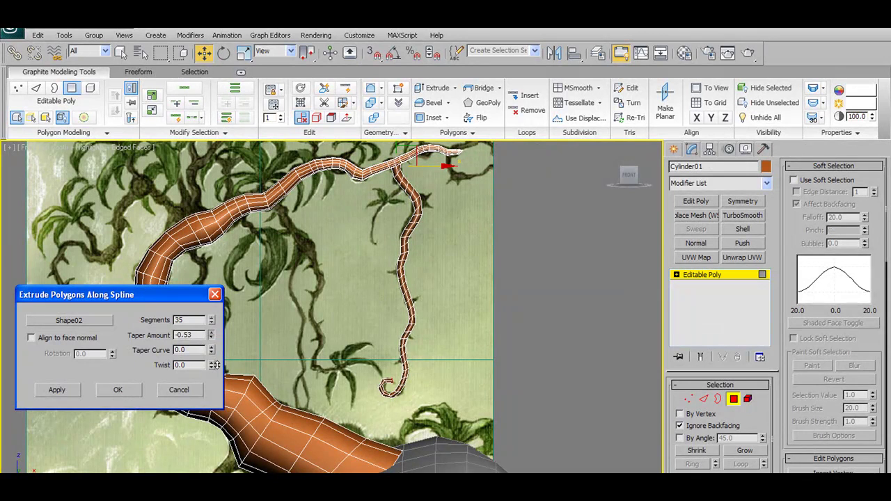
drag(214, 354, 215, 365)
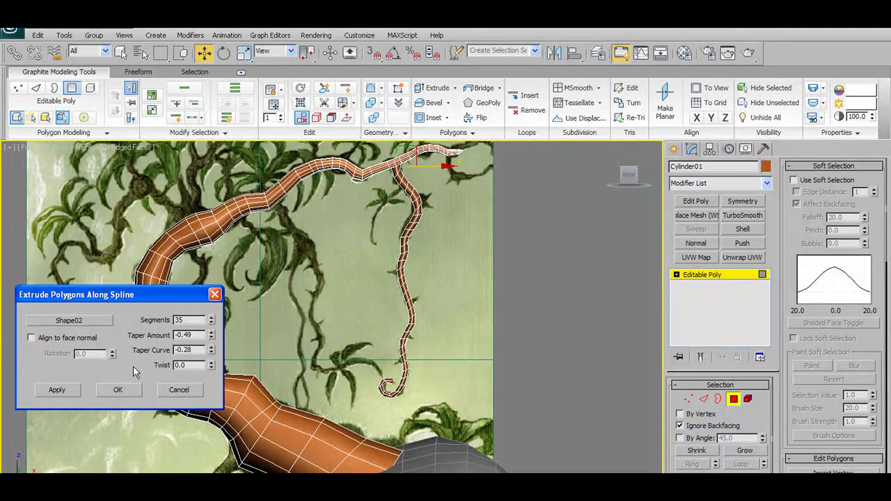
click(119, 391)
Step: Collapse the polygon at the vine's curled end to a single point and switch to vertex editing
scroll(358, 331, up, 8)
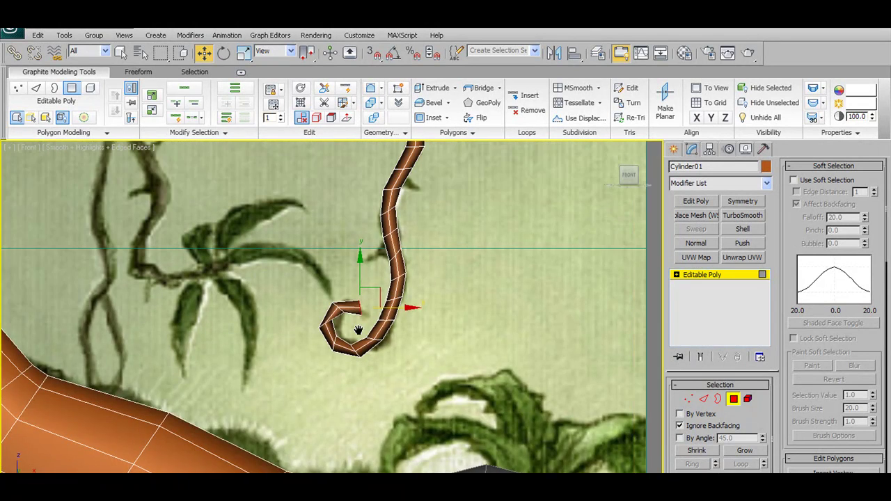
middle_drag(535, 371, 521, 414)
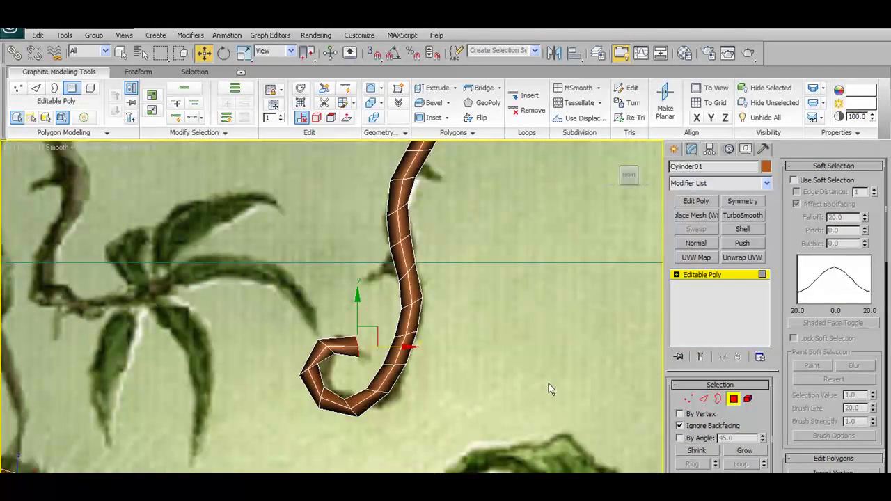
click(688, 399)
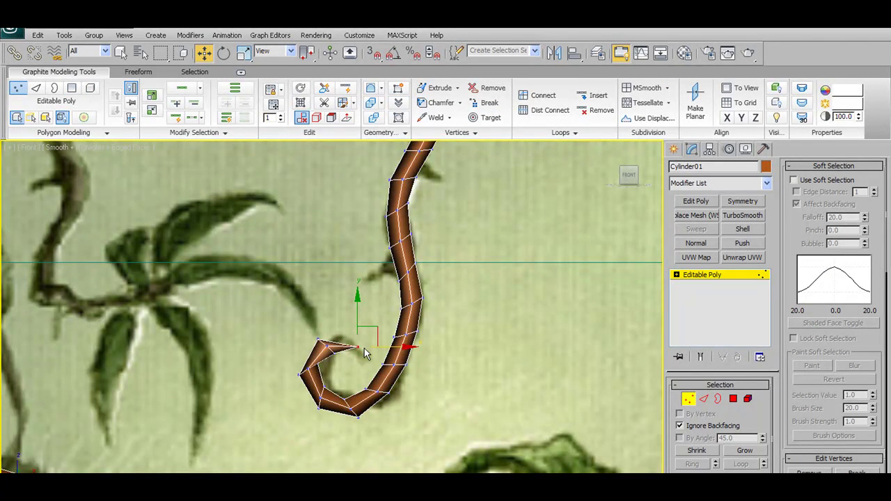
Step: Rotate the vertex rings around the vine's curl so each one sits square to the bend
scroll(364, 349, up, 5)
drag(282, 304, 314, 350)
key(e)
drag(360, 314, 313, 429)
drag(365, 348, 389, 364)
click(387, 392)
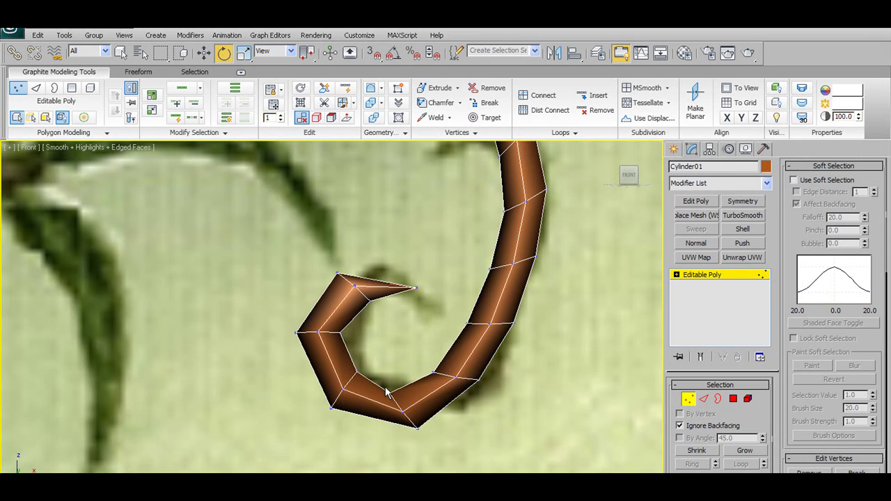
drag(429, 451, 428, 445)
drag(427, 378, 501, 363)
drag(427, 364, 501, 391)
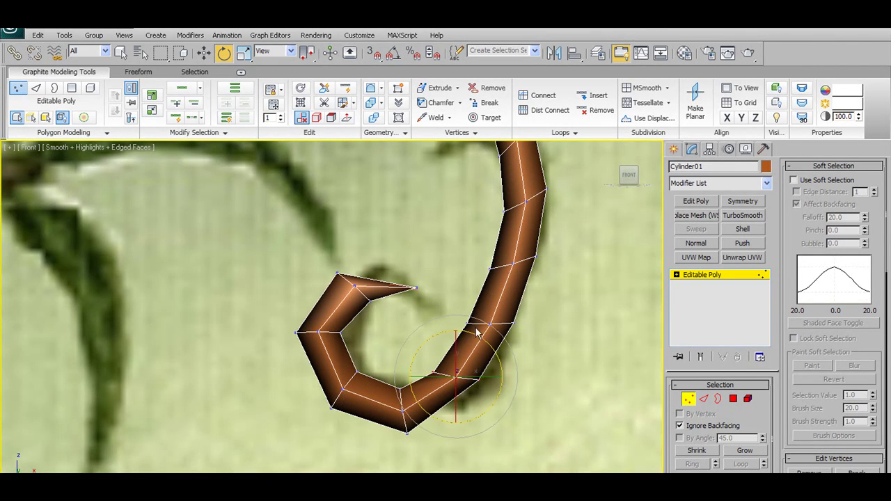
drag(478, 338, 503, 354)
Step: Scale down the vertex ring just before the curl's tip to narrow the end of the vine
click(426, 290)
drag(326, 258, 372, 306)
click(243, 52)
right_click(243, 53)
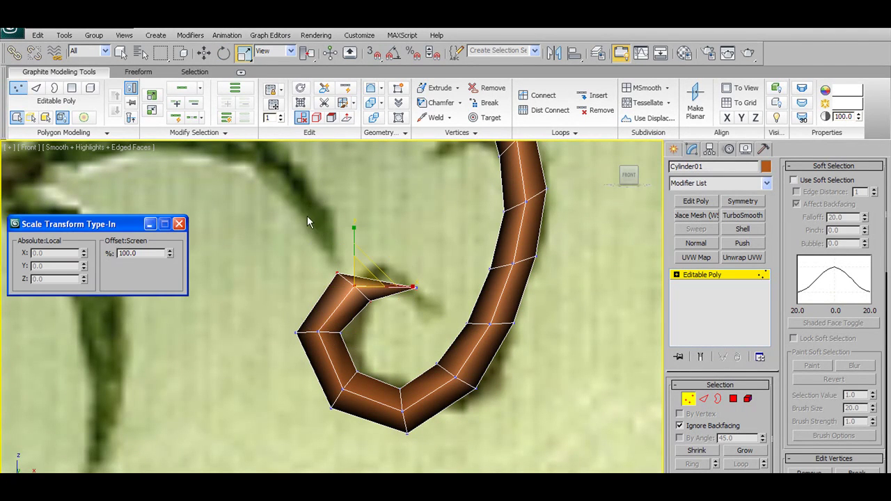
drag(170, 255, 265, 478)
Step: Move the vine's tip vertex slightly up and inward to follow the curl in the reference
click(416, 286)
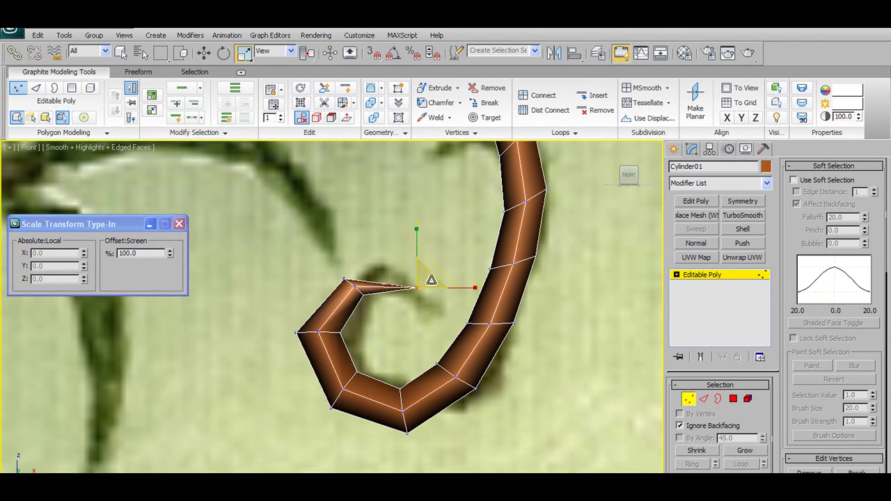
key(w)
drag(436, 268, 419, 250)
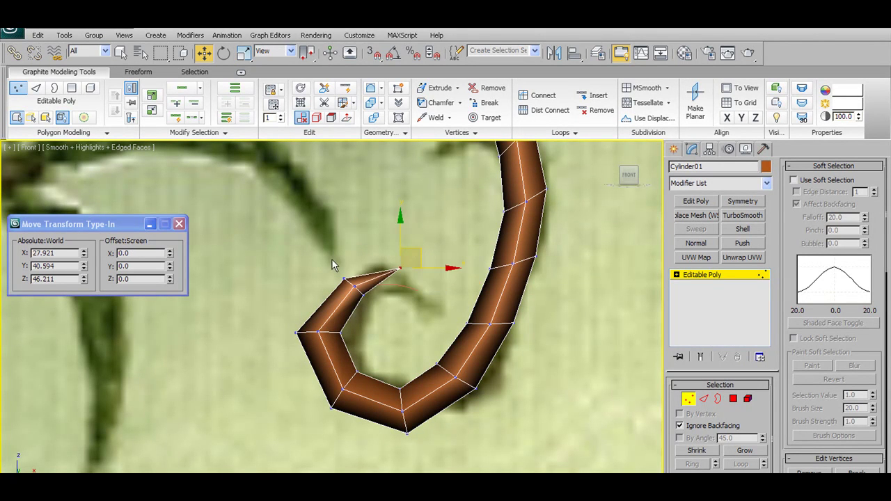
Step: Rotate the vertex rings at and just above the vine's upper bend to align them across the stem
scroll(468, 263, down, 4)
middle_drag(478, 253, 477, 366)
scroll(470, 347, down, 2)
middle_drag(440, 256, 439, 388)
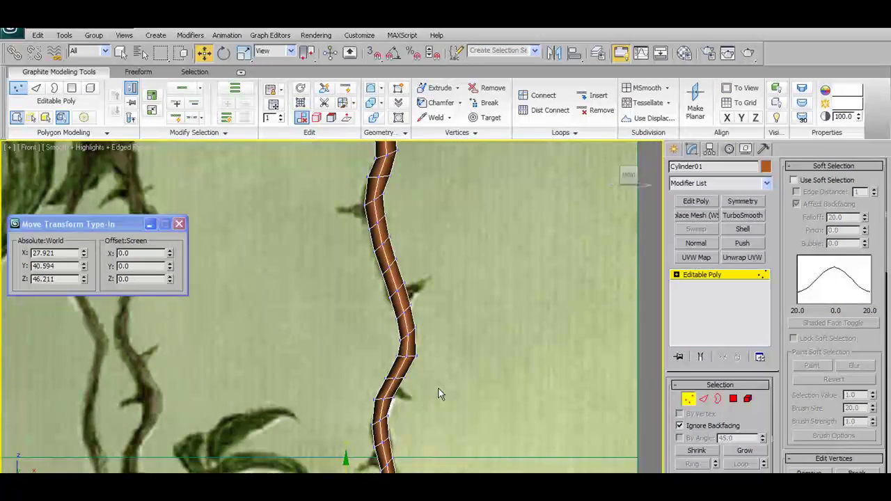
middle_drag(415, 282, 416, 449)
middle_drag(428, 252, 410, 378)
scroll(410, 363, up, 2)
drag(440, 309, 411, 352)
key(e)
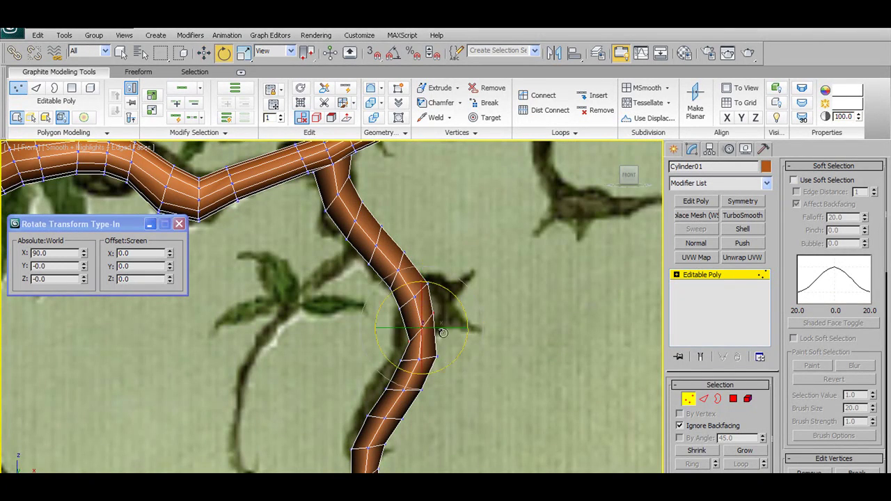
scroll(418, 268, down, 2)
scroll(413, 242, up, 2)
drag(413, 241, 388, 297)
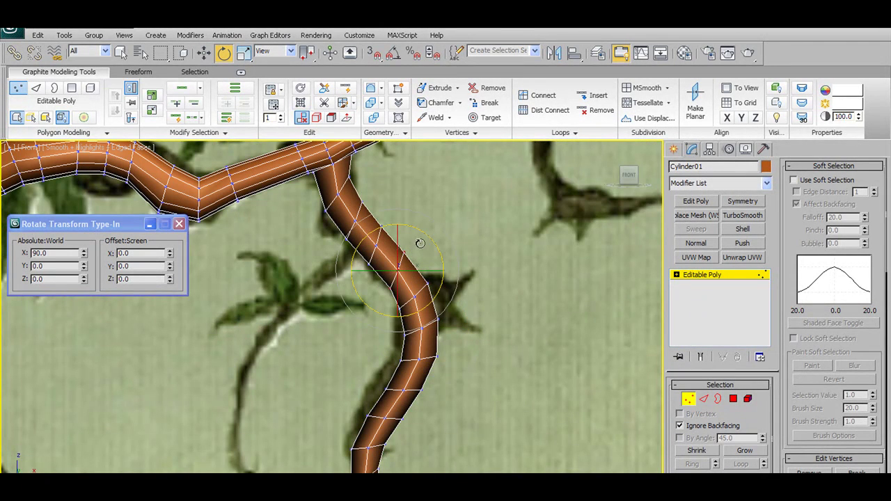
drag(428, 232, 440, 243)
Step: Rotate the vertex rings just below the branch joint to make them perpendicular to the vine
drag(385, 221, 367, 273)
drag(397, 203, 409, 214)
drag(359, 170, 335, 222)
drag(380, 168, 347, 235)
ctrl+drag(338, 231, 355, 251)
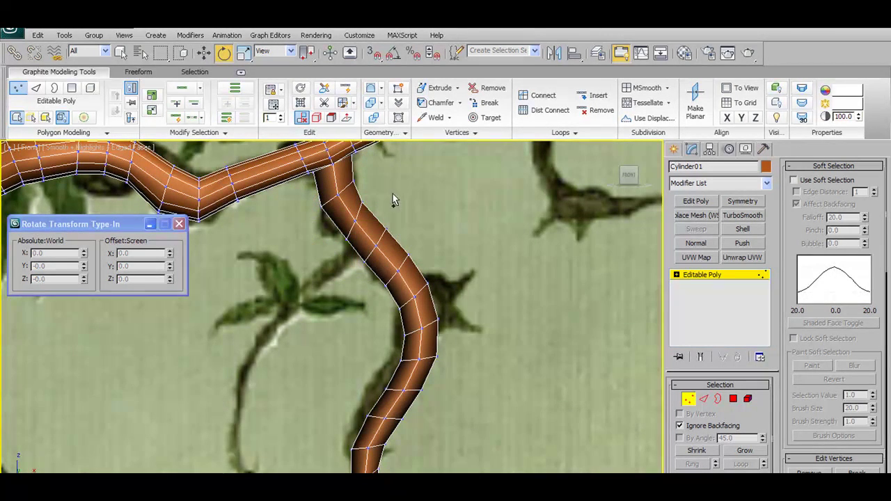
Step: Rotate the skewed vertex rings in the vine's middle bends, below the thorny knot, to follow its direction
scroll(428, 275, down, 2)
scroll(428, 275, down, 2)
middle_drag(428, 275, 478, 215)
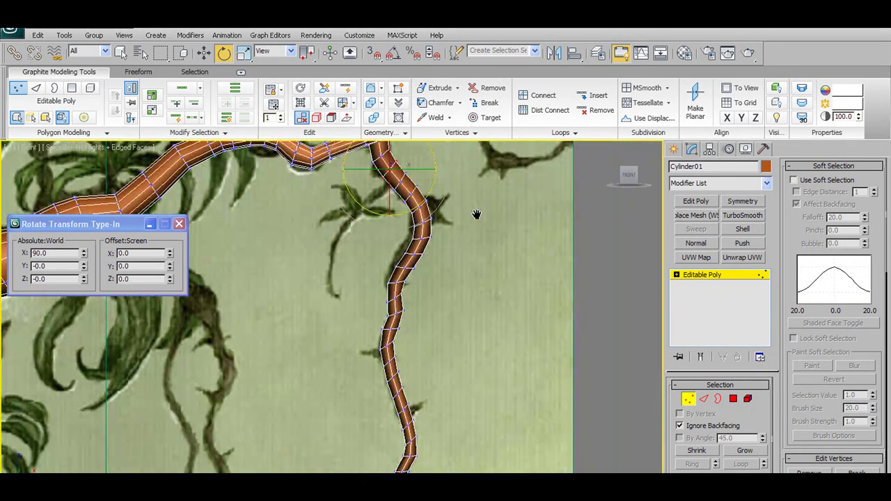
scroll(409, 284, up, 2)
drag(398, 279, 435, 302)
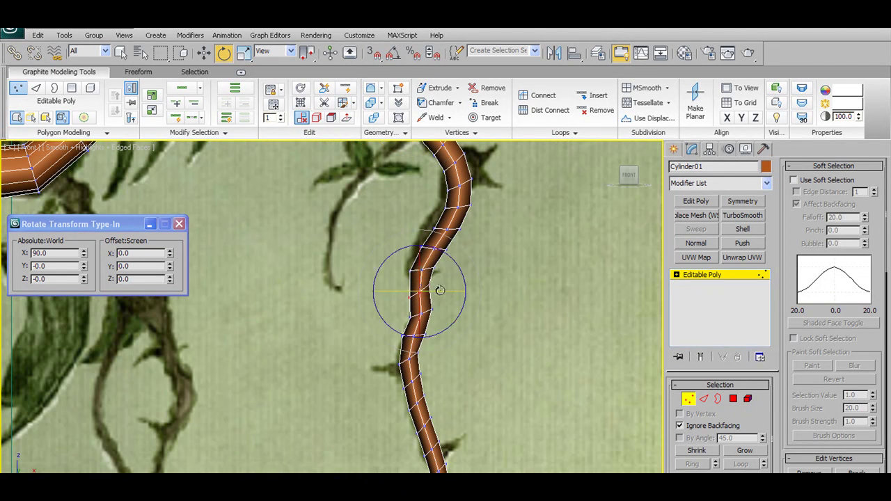
scroll(460, 273, down, 1)
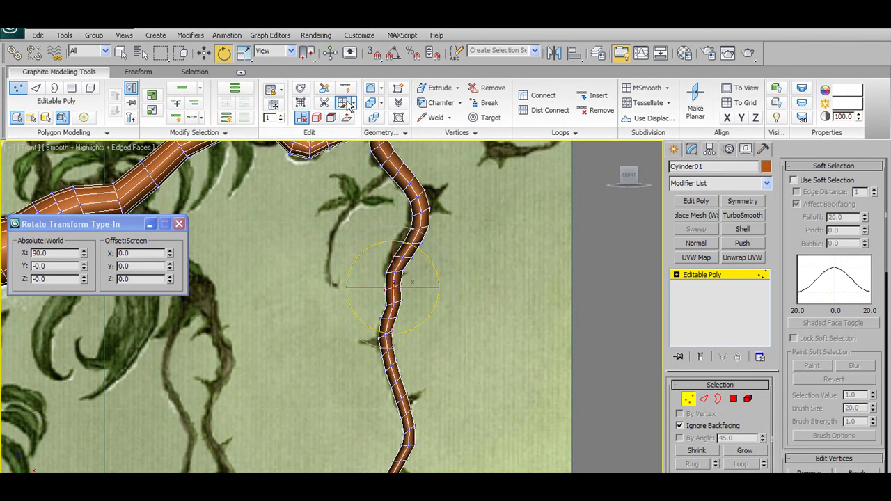
Step: Switch to edge editing and remove surplus edge loops along the straighter middle and lower stretches of the vine
click(35, 88)
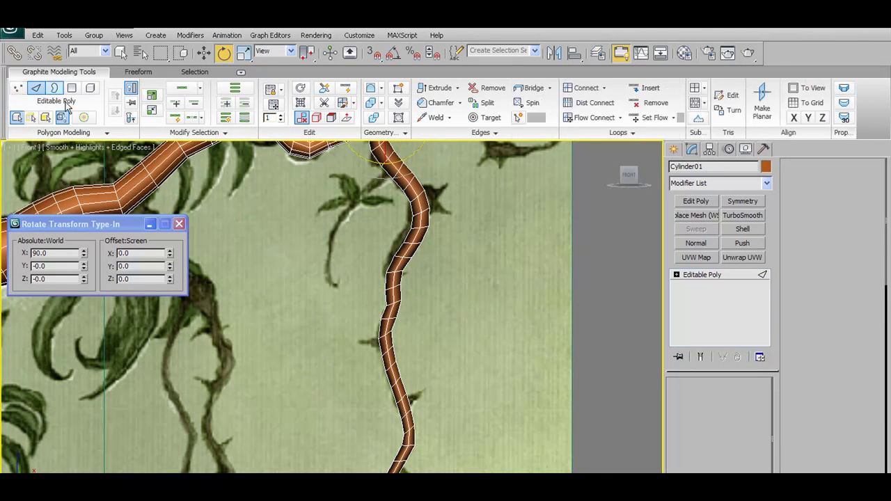
click(345, 103)
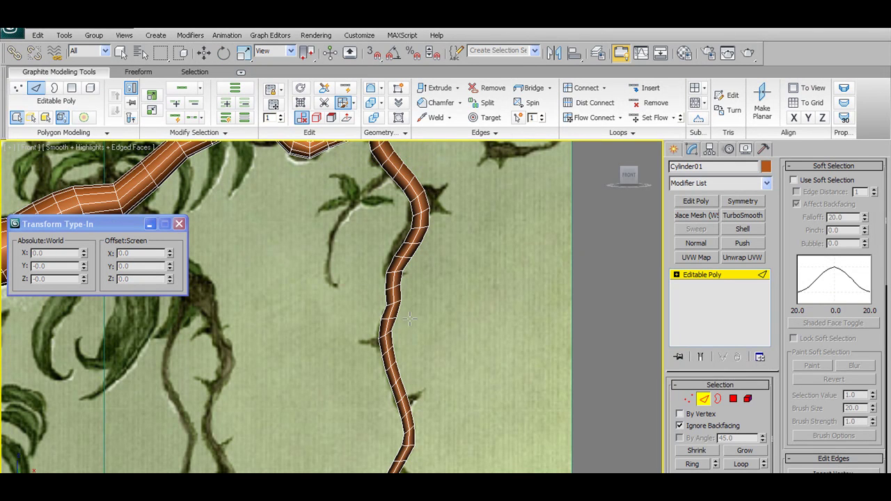
scroll(439, 264, down, 3)
scroll(392, 255, up, 5)
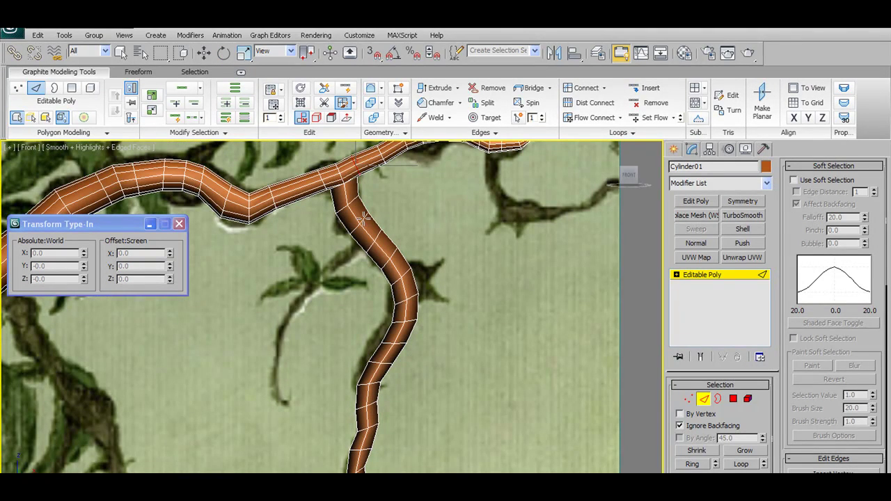
middle_drag(408, 294, 372, 317)
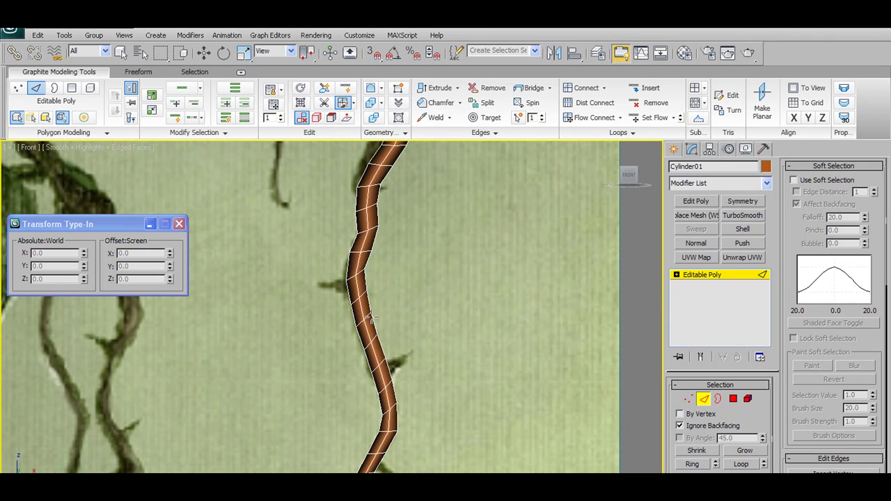
double_click(370, 319)
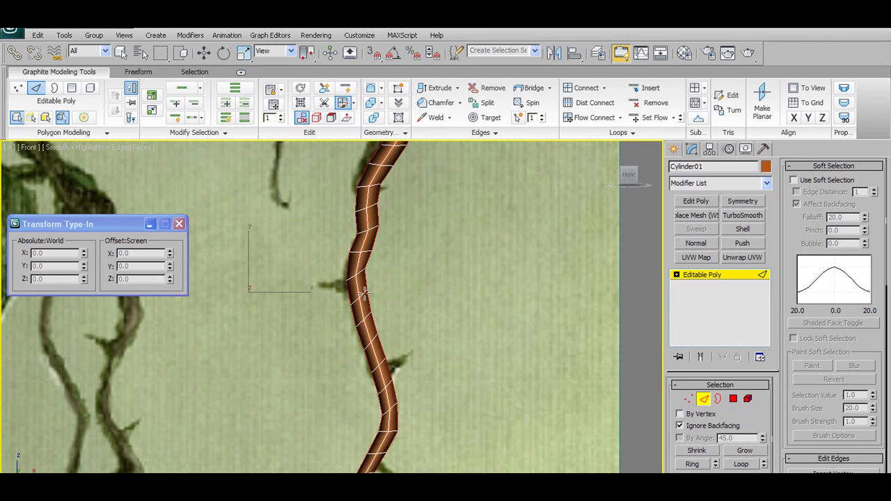
middle_drag(363, 294, 396, 360)
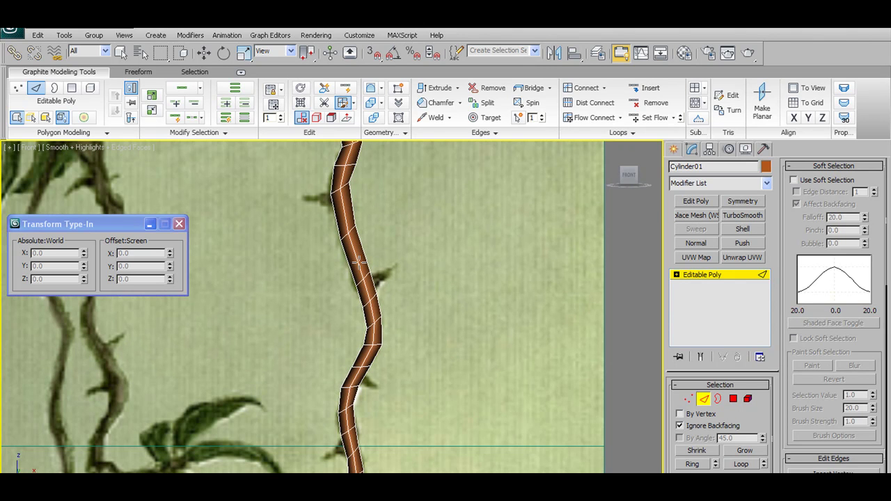
middle_drag(373, 296, 376, 291)
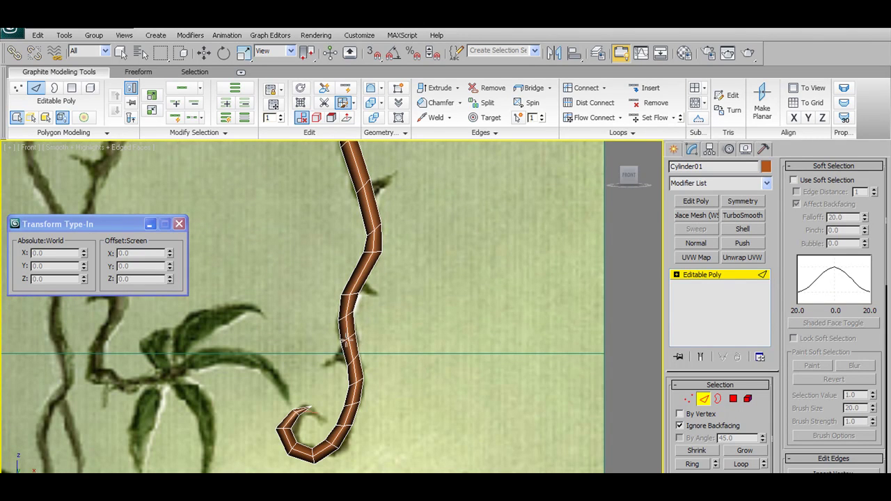
middle_drag(347, 339, 359, 333)
middle_drag(332, 375, 357, 355)
scroll(369, 276, down, 3)
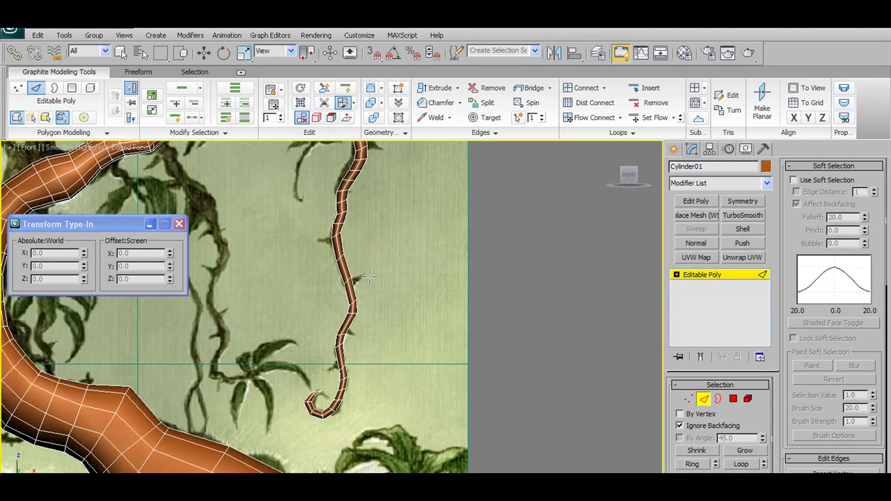
Step: Remove the surplus edge loops from the vine's upper stretch, between the thorny knot and the bend beneath it
middle_drag(370, 259, 362, 330)
scroll(362, 330, up, 3)
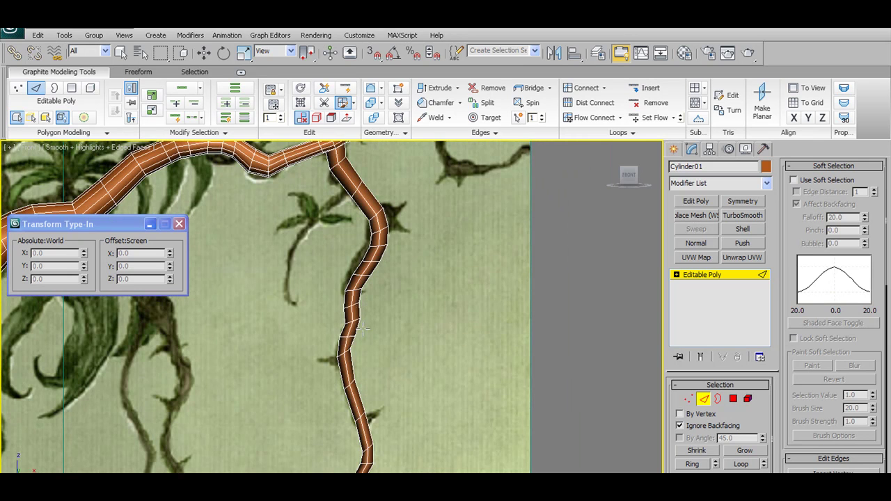
drag(351, 305, 349, 346)
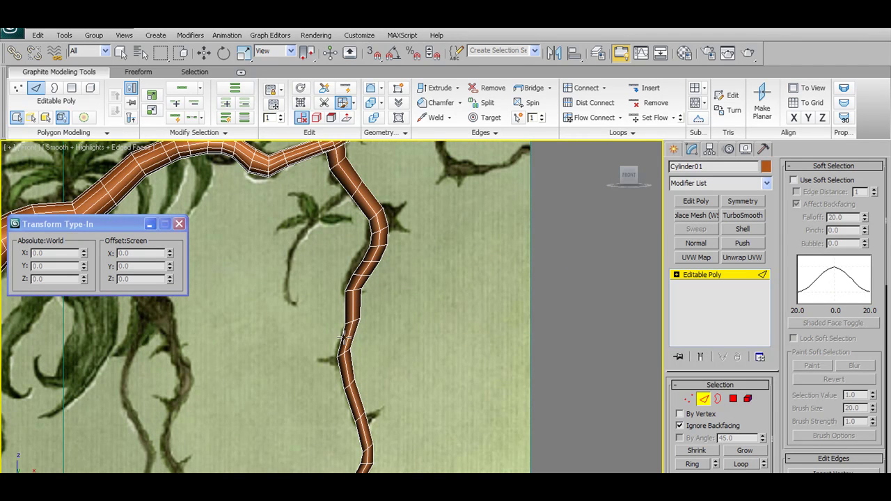
middle_drag(369, 291, 369, 315)
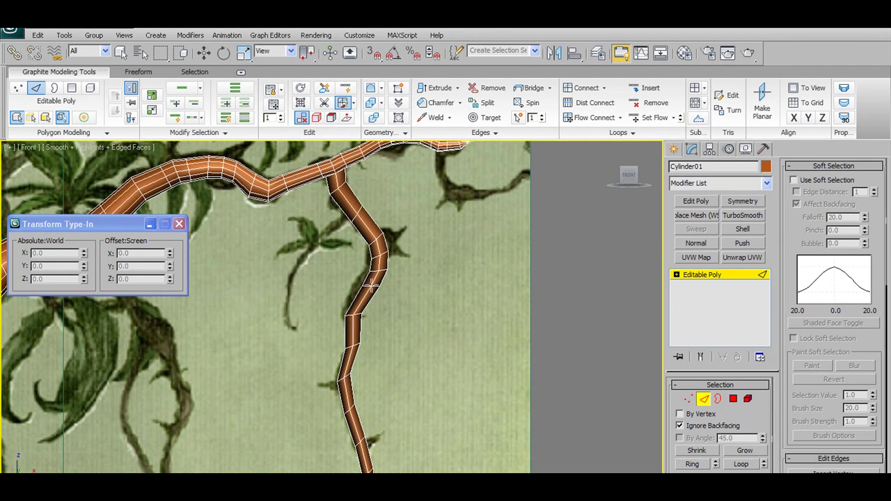
drag(374, 266, 384, 250)
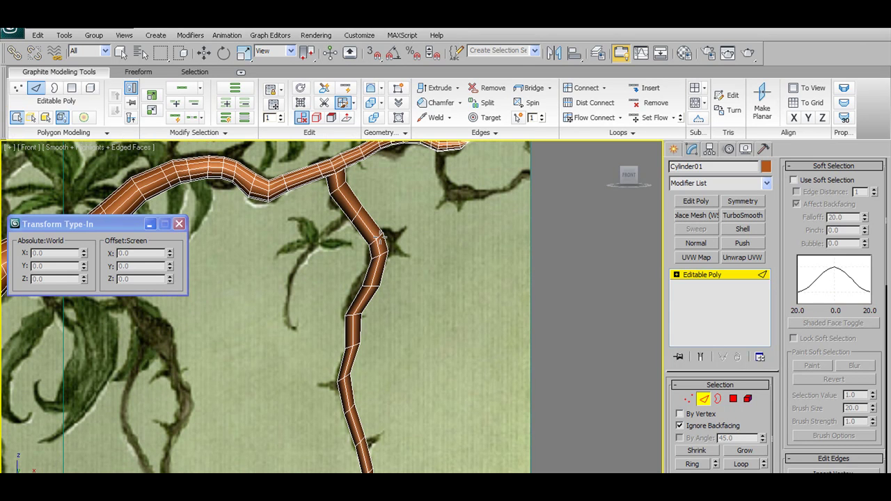
Step: Switch to vertex editing and pick the top vertex of the outer branch's hump, beneath the leafy shoot in the reference
scroll(411, 249, down, 3)
middle_drag(407, 293, 410, 362)
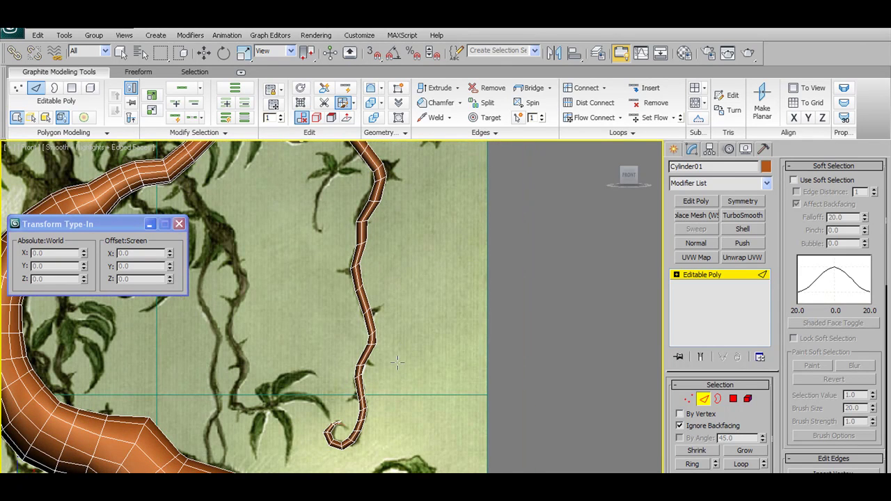
scroll(473, 334, up, 2)
middle_drag(473, 334, 278, 357)
scroll(440, 324, up, 3)
scroll(555, 291, up, 5)
scroll(485, 334, up, 3)
middle_drag(485, 334, 386, 340)
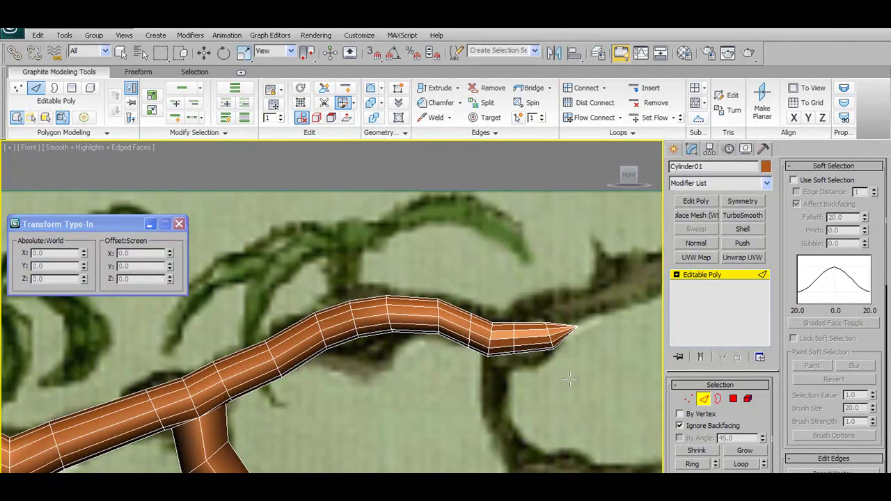
click(688, 399)
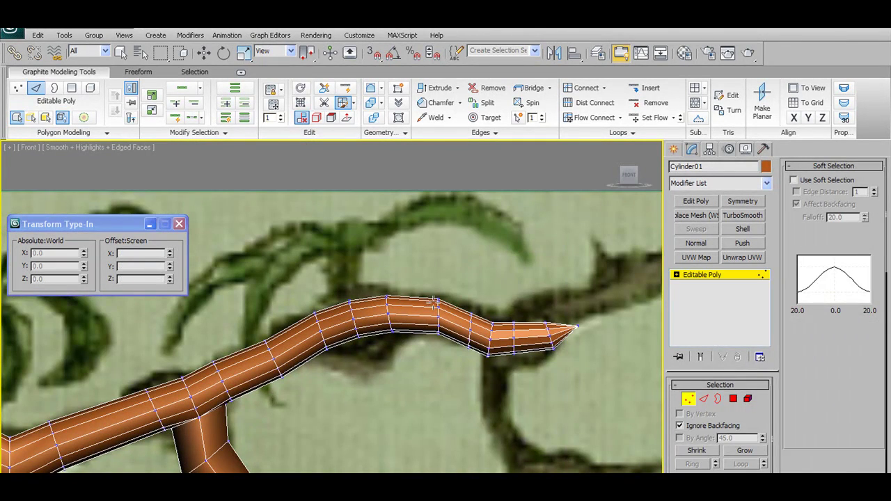
scroll(426, 317, up, 2)
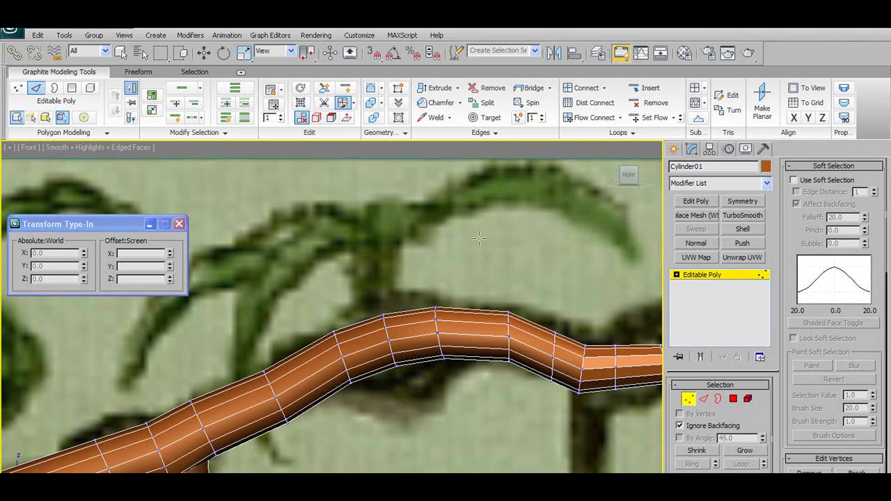
click(204, 53)
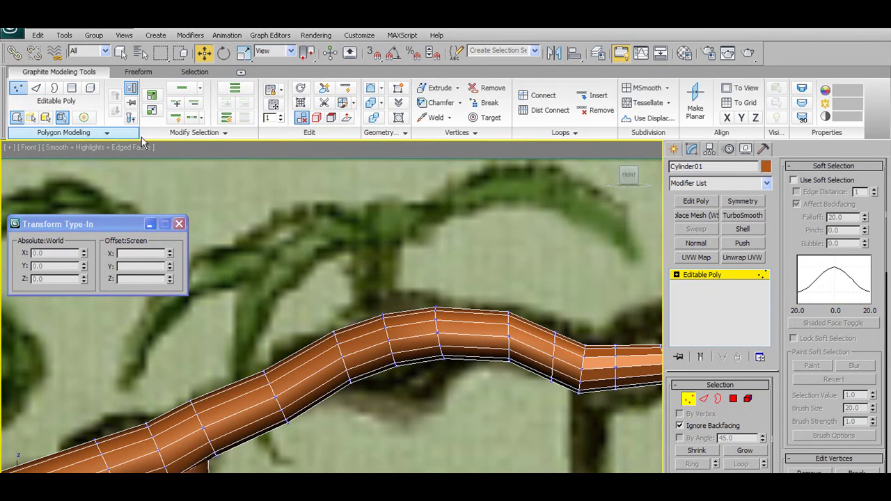
click(383, 315)
Step: Examine the branch's upper side, picking a vertex to compare the mesh with where the reference's leafy shoots attach
middle_drag(461, 392, 479, 385)
scroll(480, 385, down, 3)
middle_drag(278, 390, 430, 341)
middle_drag(251, 383, 404, 373)
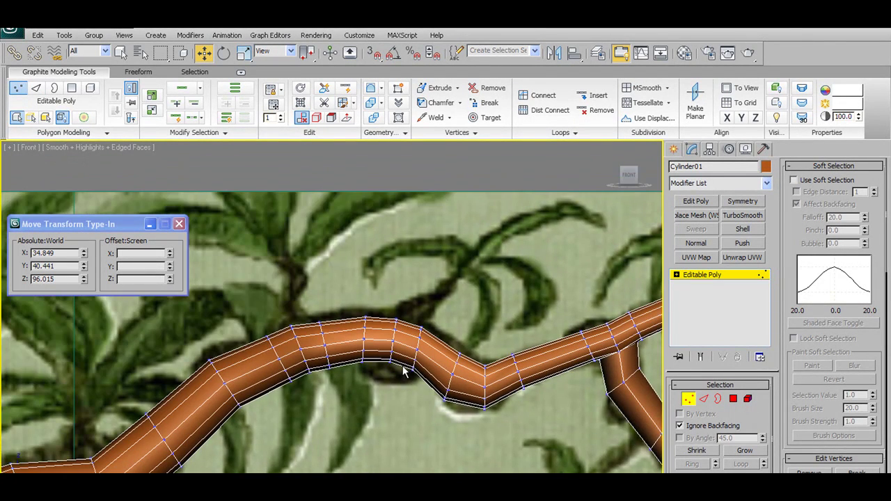
click(397, 316)
scroll(435, 406, down, 3)
middle_drag(435, 405, 446, 412)
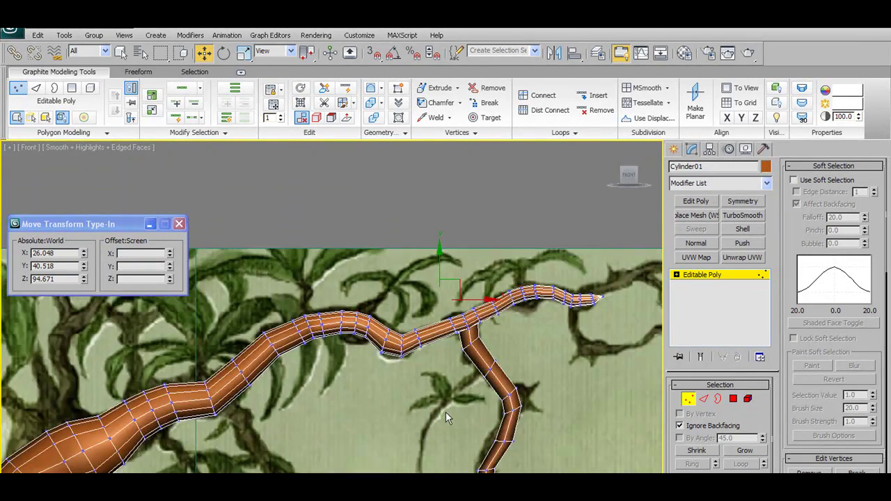
scroll(564, 352, up, 3)
scroll(564, 352, up, 2)
middle_drag(492, 276, 494, 259)
scroll(494, 259, down, 2)
middle_drag(503, 289, 464, 305)
scroll(444, 310, down, 1)
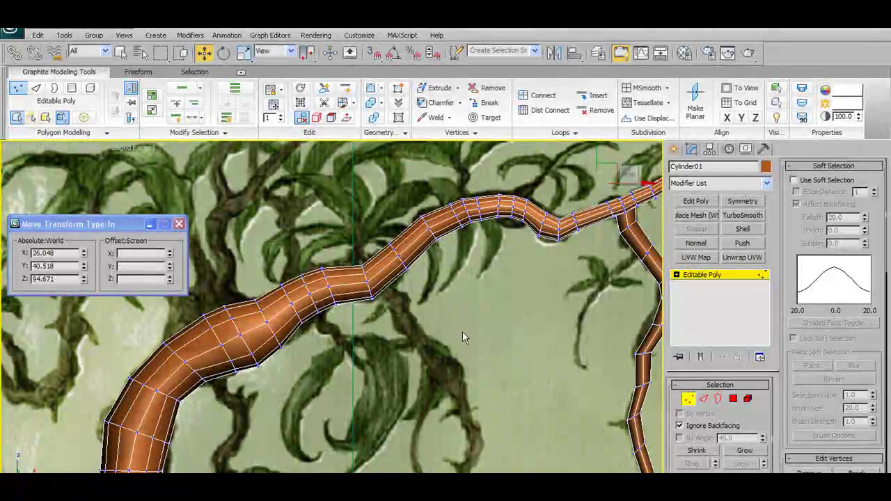
Step: Switch to edge editing and insert an edge loop across the branch just past its middle bend with SwiftLoop
click(703, 398)
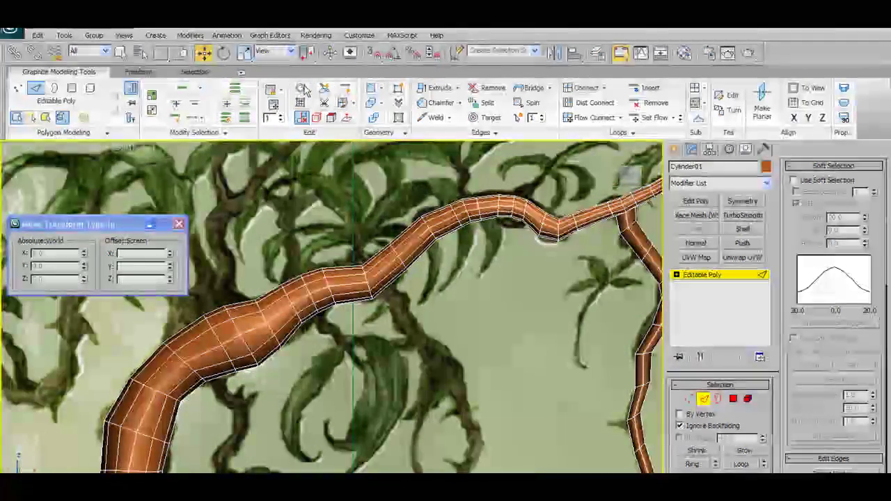
key(q)
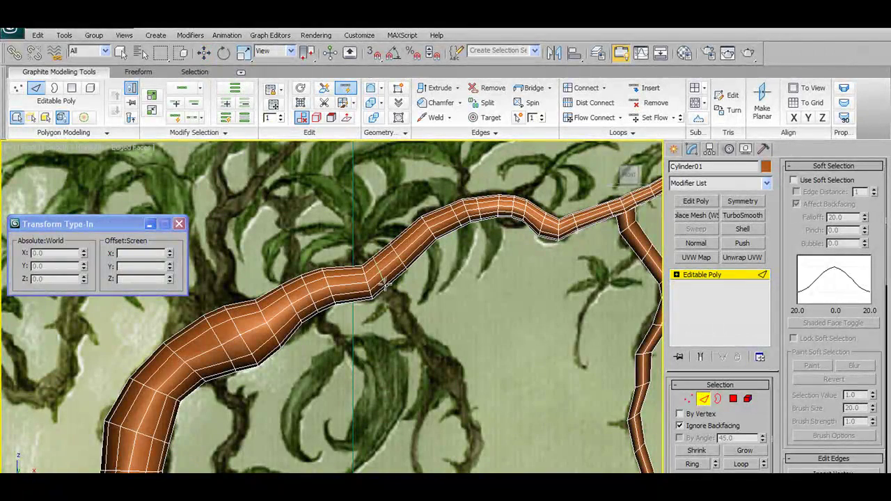
click(382, 283)
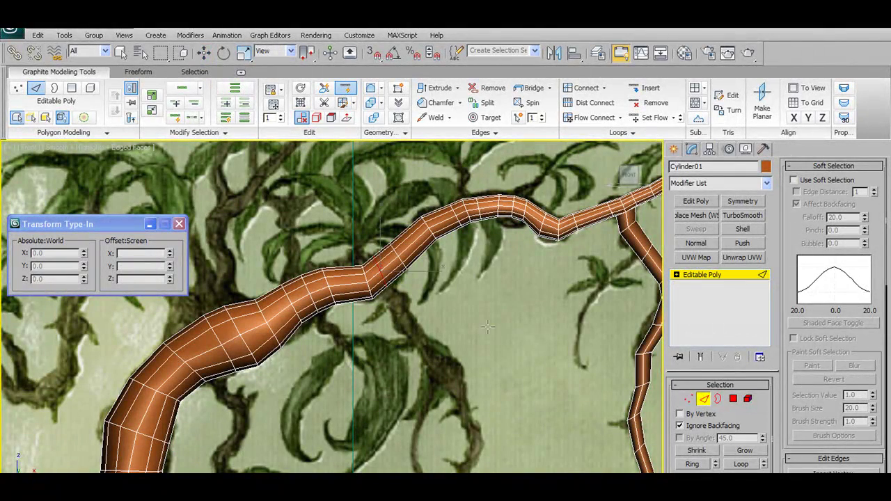
click(346, 91)
key(w)
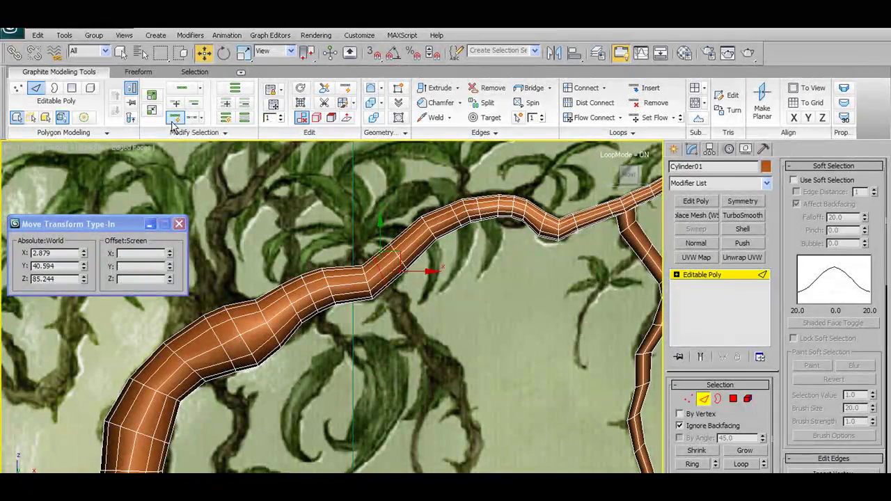
Step: Turn on Loop Mode and reposition the edge loop along the branch just past its middle bend
drag(394, 266, 403, 258)
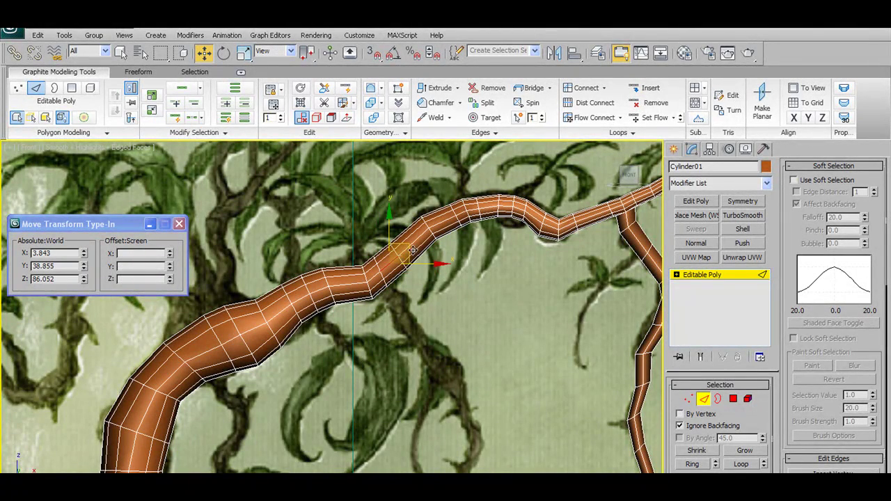
click(174, 117)
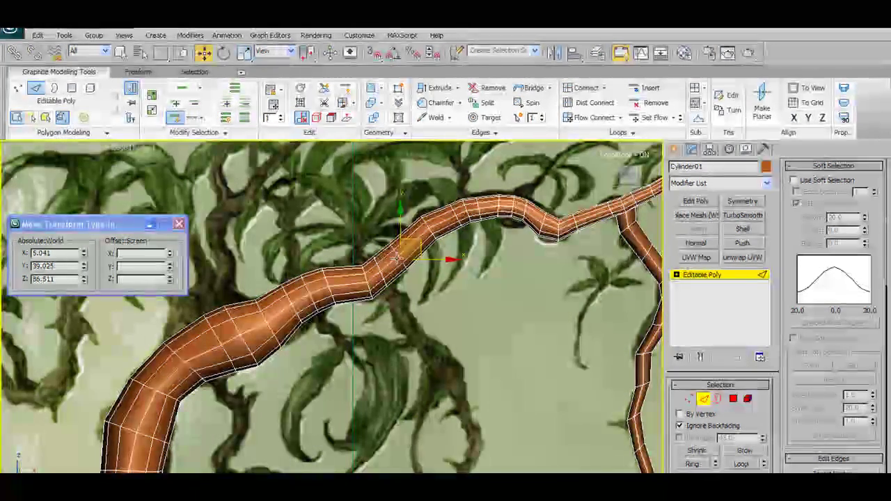
drag(396, 255, 396, 254)
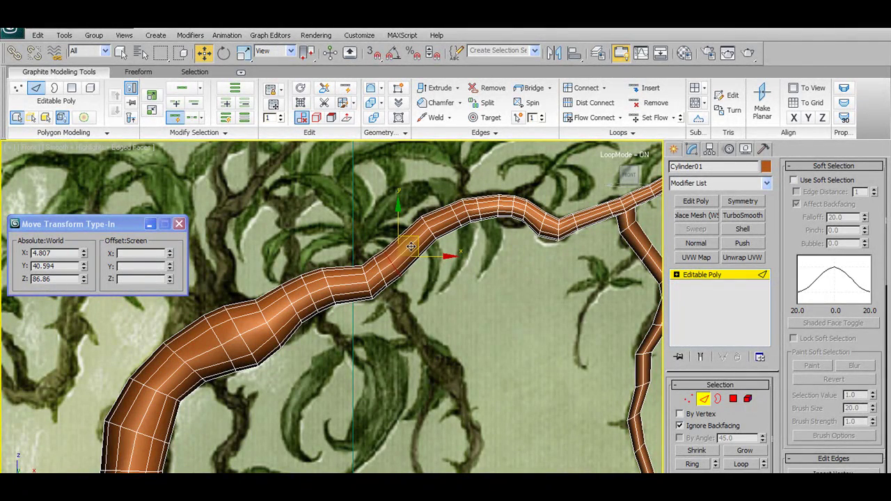
drag(411, 246, 395, 258)
Step: Select the edge loop at the start of the branch's thick upper curve and shift it slightly along the branch
middle_drag(397, 260, 402, 315)
scroll(403, 315, up, 2)
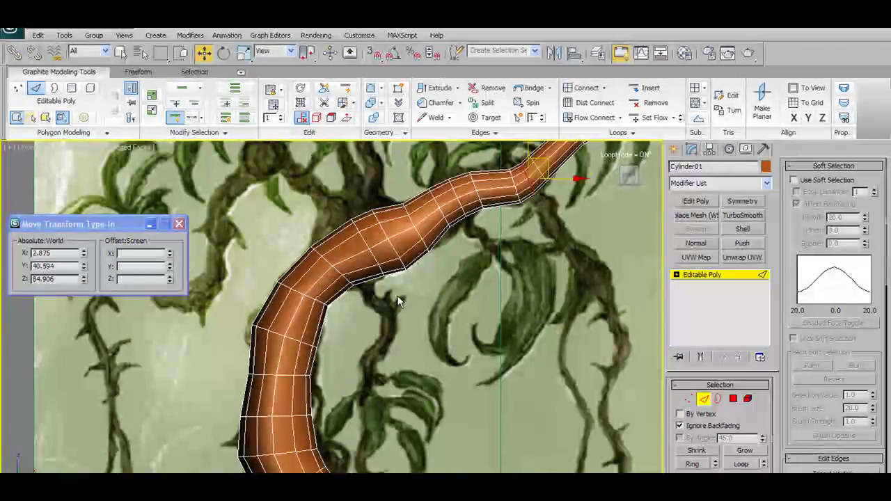
click(335, 270)
drag(353, 247, 347, 253)
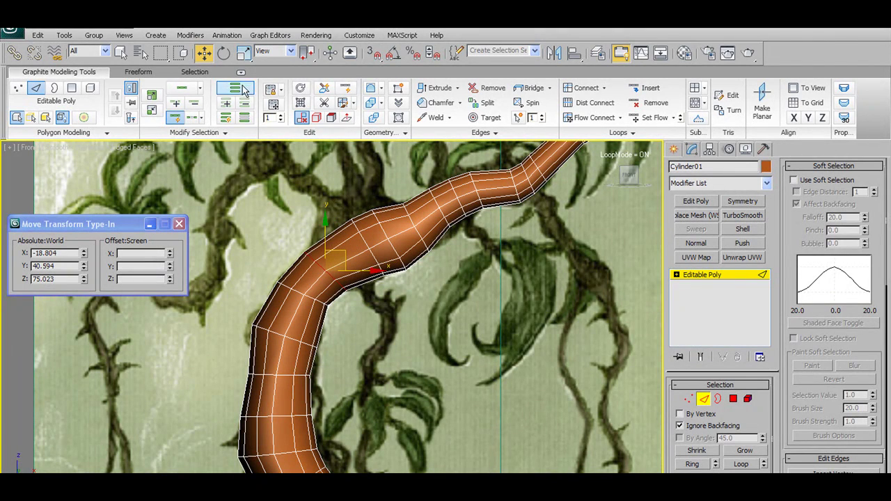
Step: Insert an edge loop with SwiftLoop across the thick trunk section just above the grey ground mesh
click(345, 88)
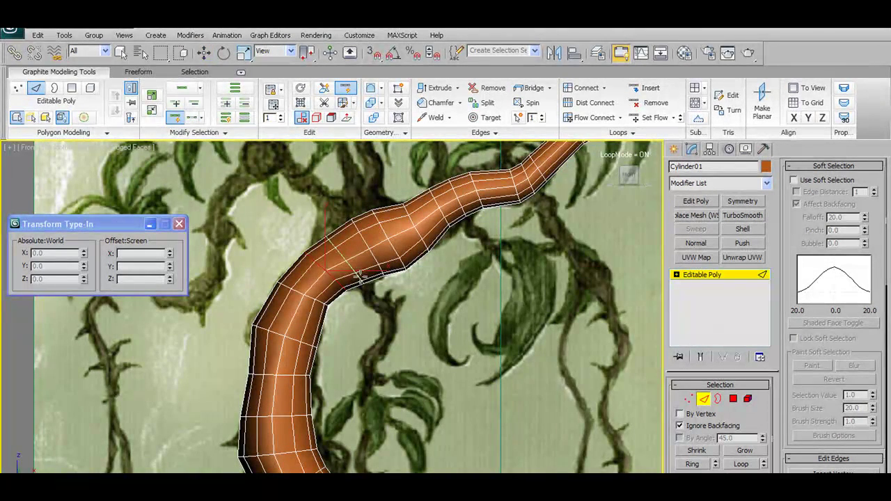
scroll(360, 276, down, 5)
scroll(397, 277, up, 5)
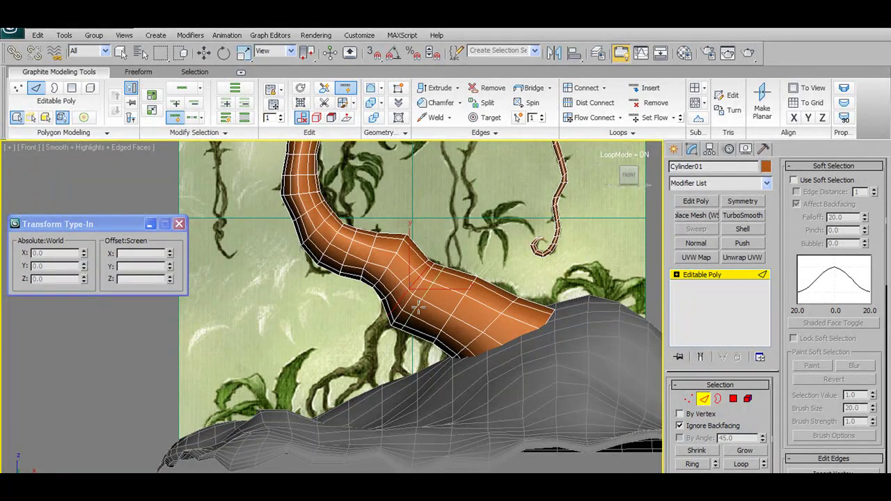
click(431, 306)
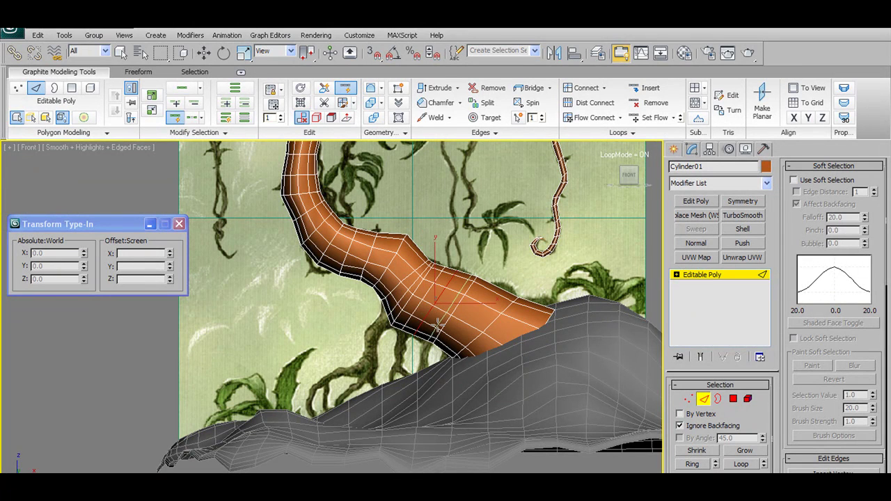
Step: Insert an edge loop across the hanging vine just below its joint with the branch
scroll(510, 237, down, 3)
middle_drag(510, 237, 477, 376)
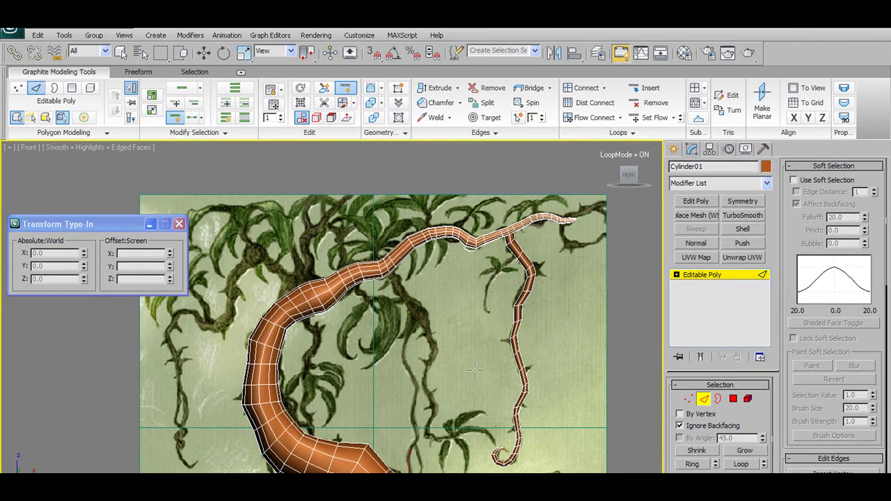
middle_drag(450, 327, 432, 376)
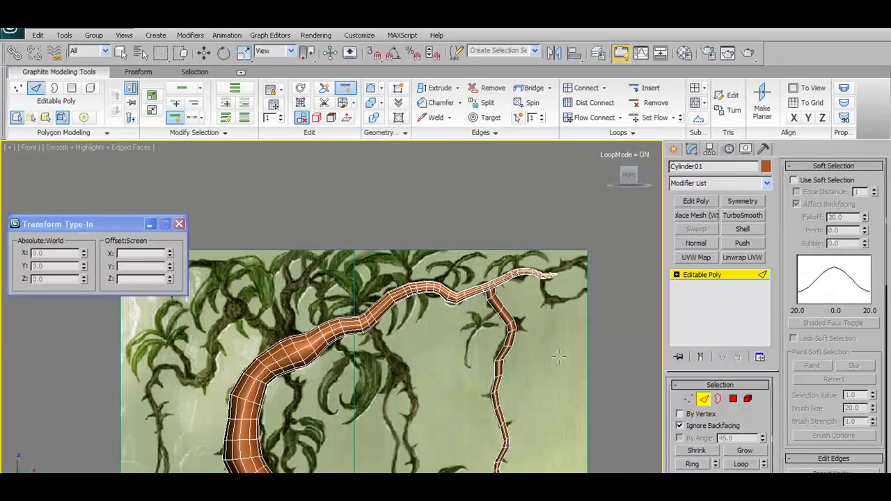
scroll(509, 317, up, 2)
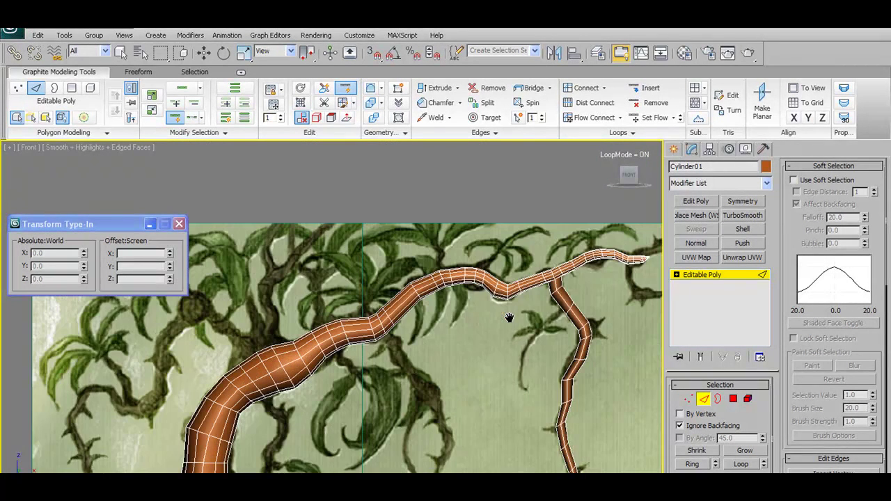
click(561, 303)
Step: Insert an edge loop across the crest of the branch's middle hump, where the reference's leafy shoot attaches
scroll(556, 329, down, 3)
scroll(540, 337, up, 3)
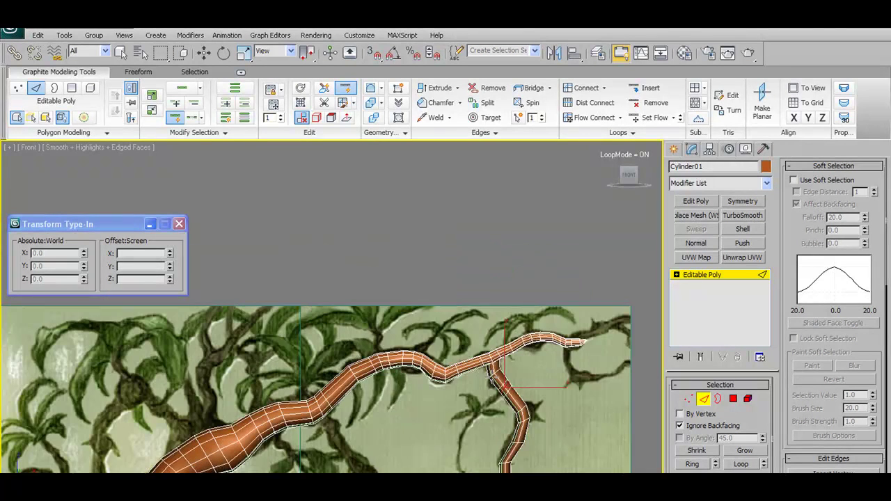
scroll(446, 380, up, 2)
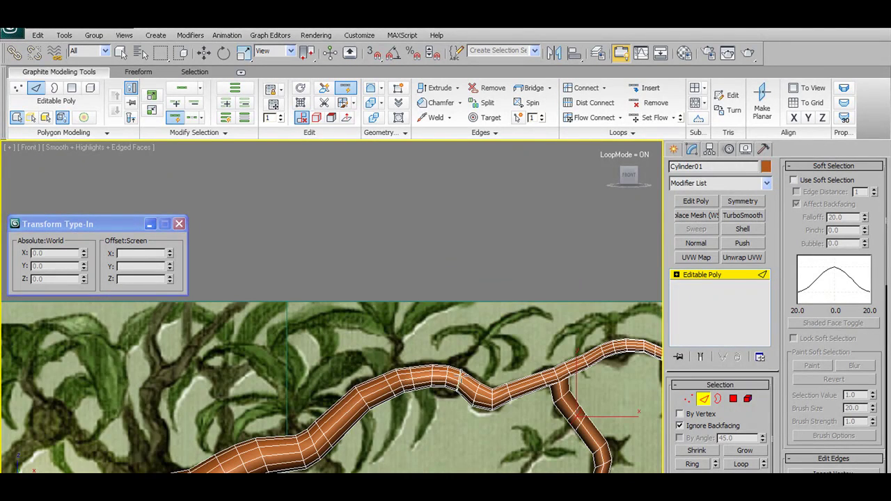
scroll(496, 396, up, 2)
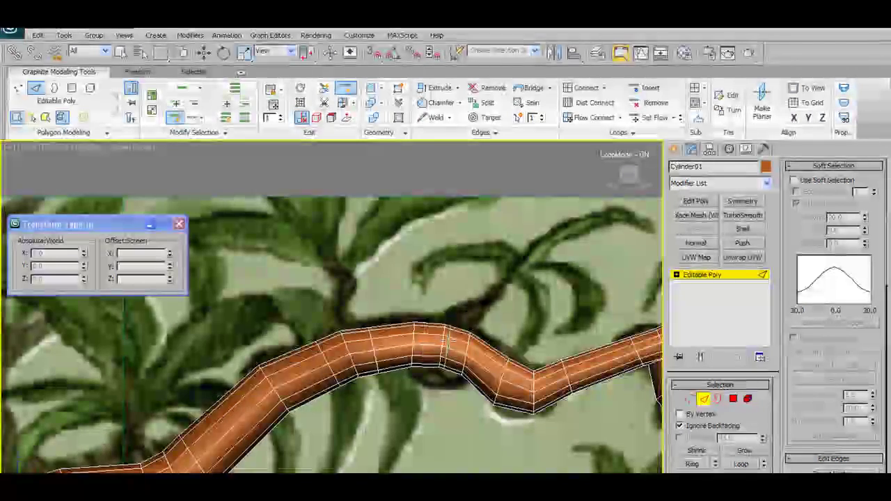
key(w)
click(444, 333)
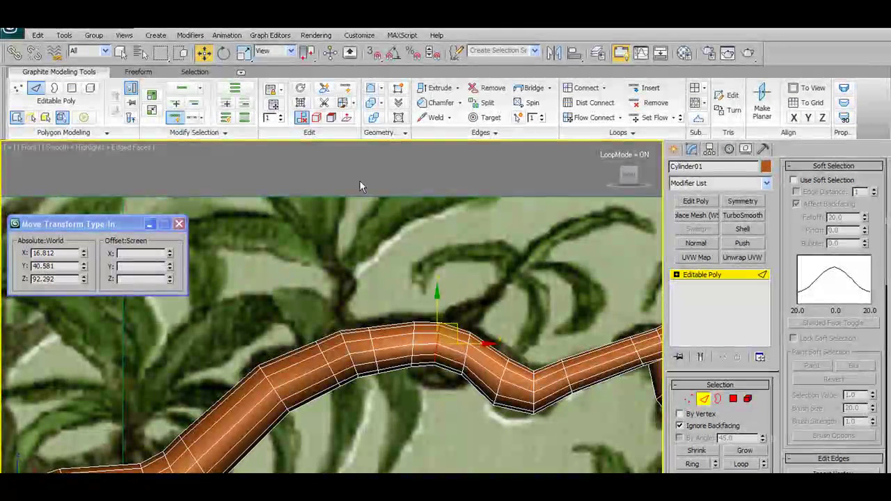
click(346, 88)
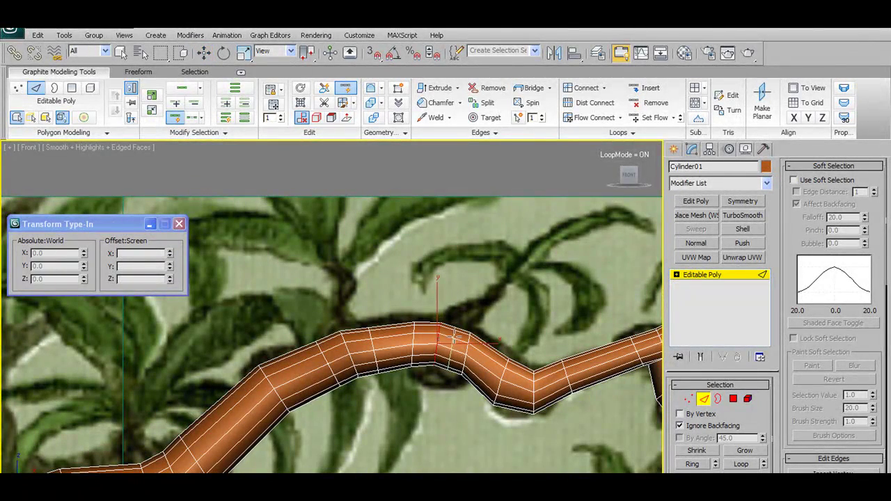
scroll(447, 333, down, 4)
middle_drag(288, 385, 327, 269)
scroll(451, 286, down, 3)
scroll(451, 285, up, 5)
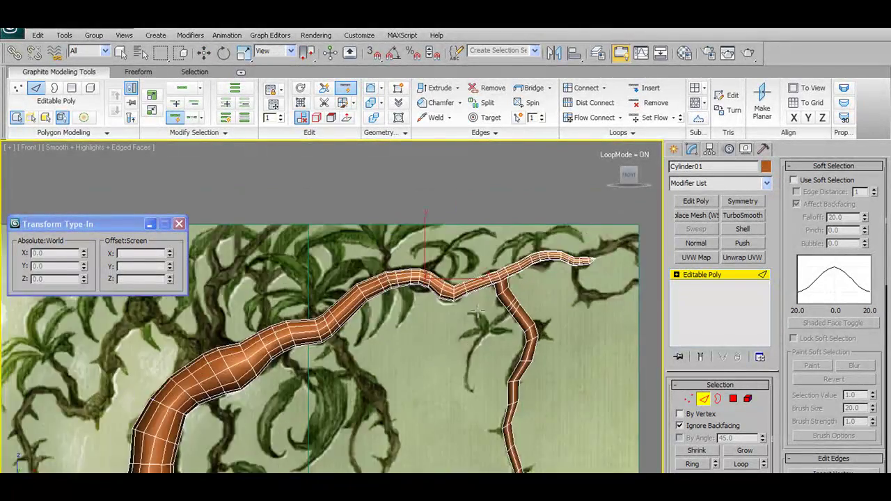
Step: Select the vertices on the thin outer branch and middle hump where the reference shoots attach
click(688, 398)
middle_drag(595, 281, 393, 333)
key(w)
scroll(392, 333, up, 3)
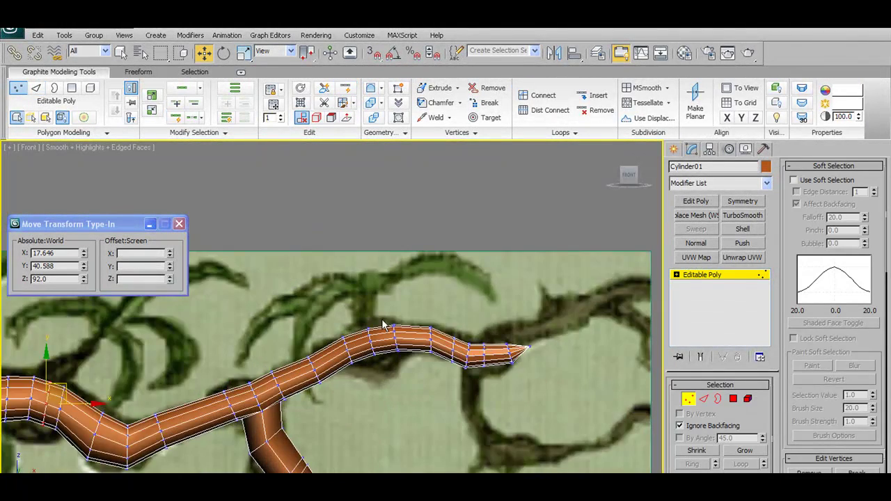
scroll(382, 377, down, 3)
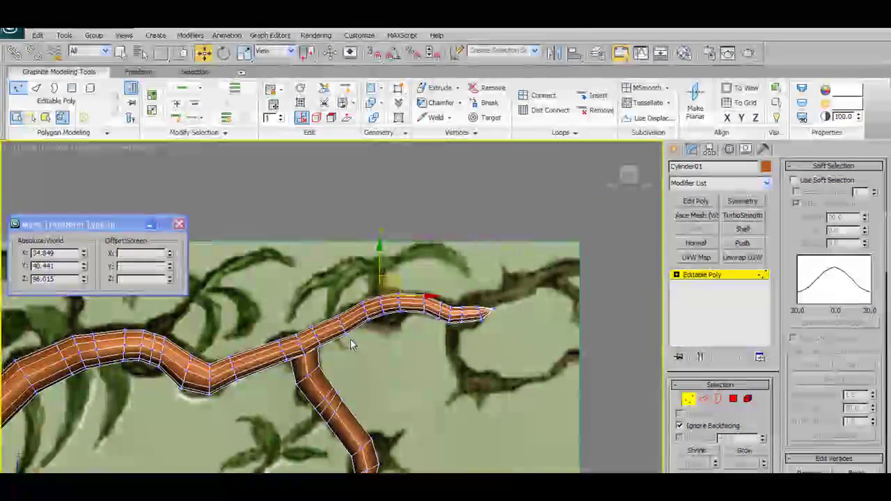
middle_drag(351, 338, 521, 297)
middle_drag(396, 319, 449, 305)
scroll(451, 311, up, 2)
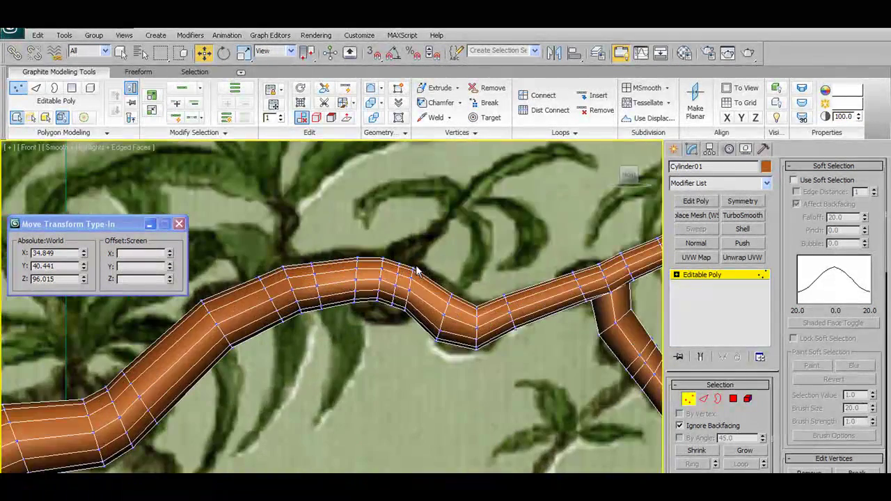
middle_drag(382, 321, 448, 273)
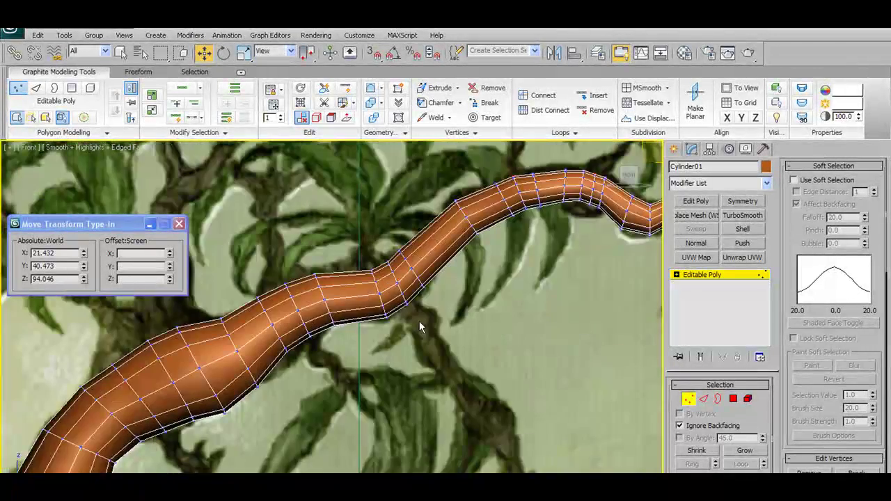
Step: Add the vertices at the offshoot points on the thick upper curve and lower trunk to the selection
scroll(419, 321, down, 2)
middle_drag(426, 321, 456, 271)
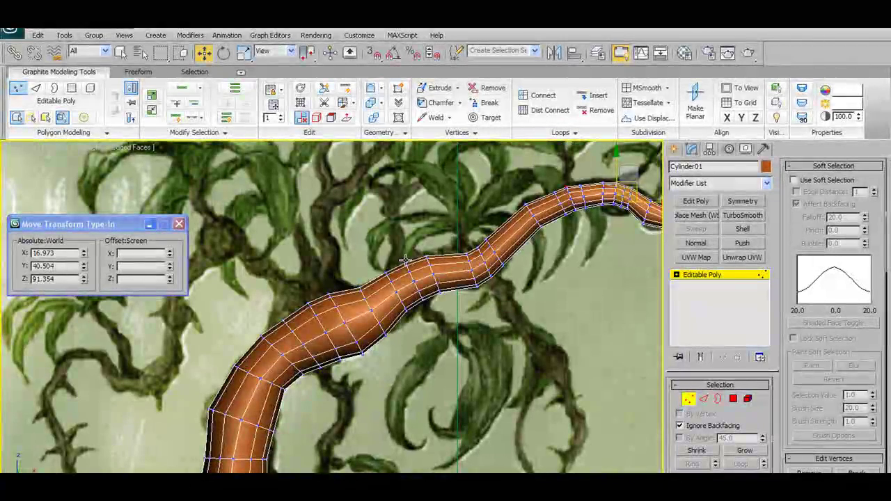
ctrl+click(405, 261)
ctrl+click(453, 288)
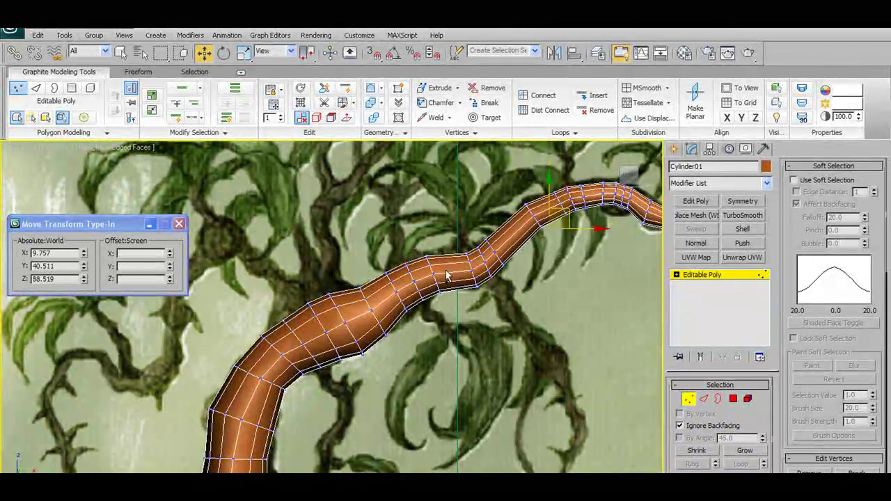
scroll(342, 369, down, 2)
middle_drag(342, 369, 457, 259)
middle_drag(514, 477, 393, 265)
ctrl+click(382, 323)
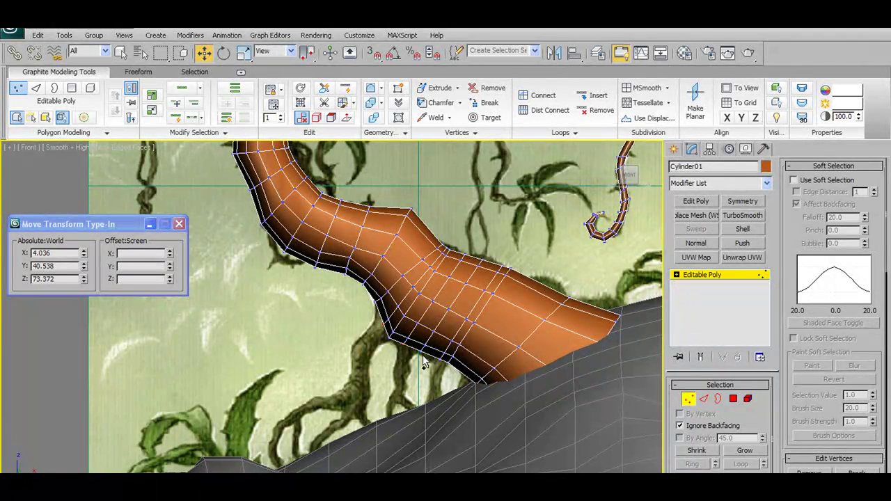
middle_drag(550, 277, 540, 302)
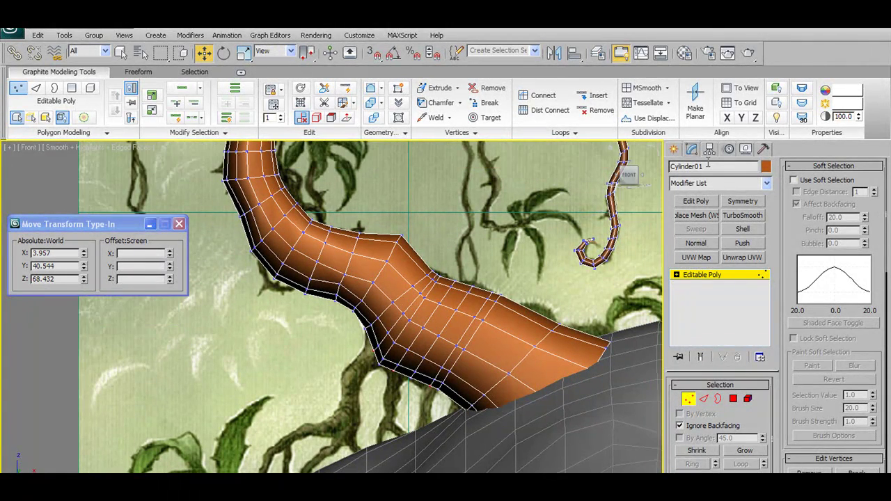
Step: Chamfer the selected vertices into diamond-shaped polygons
shift+click(434, 105)
alt+middle_drag(408, 405, 366, 348)
scroll(436, 229, down, 3)
middle_drag(436, 228, 317, 364)
scroll(339, 318, up, 3)
click(107, 345)
Step: Select the chamfer corners and nearby loop vertices that almost touch on the outer branch and middle hump
alt+middle_drag(307, 298, 302, 341)
alt+middle_drag(465, 263, 335, 332)
scroll(351, 303, up, 6)
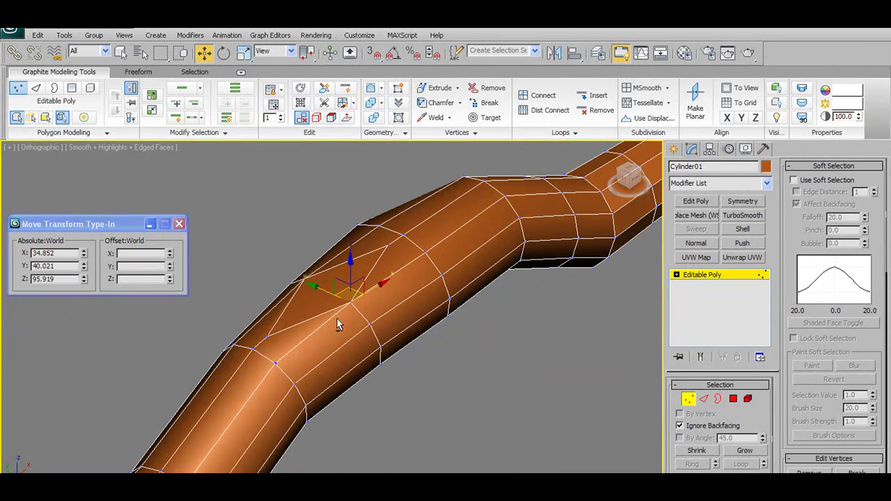
alt+middle_drag(347, 319, 414, 328)
alt+middle_drag(304, 333, 372, 285)
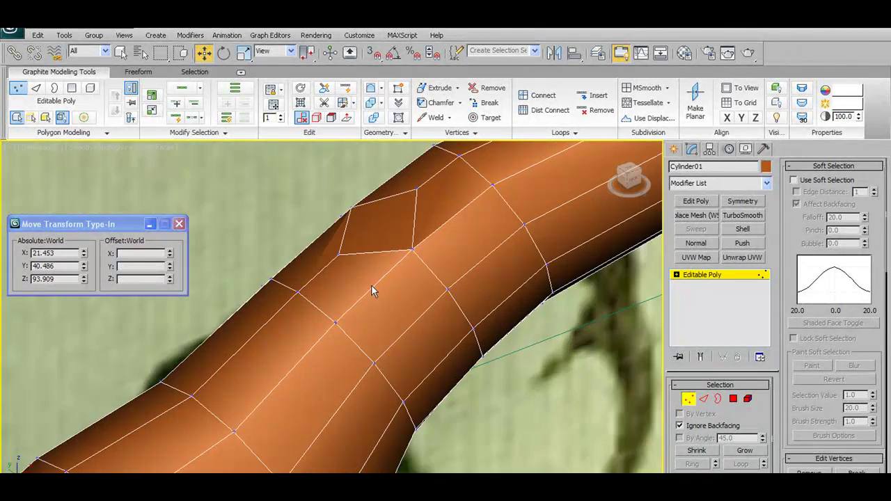
click(421, 255)
scroll(421, 255, up, 8)
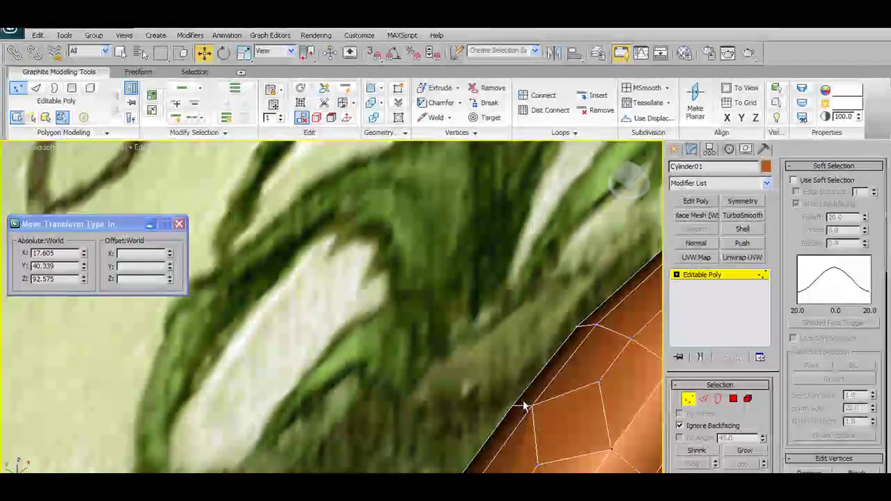
click(547, 413)
Step: Add the nearly touching vertices around the diamonds along the thick part of the branch to the selection
scroll(465, 355, down, 6)
middle_drag(464, 355, 425, 305)
alt+middle_drag(437, 337, 452, 396)
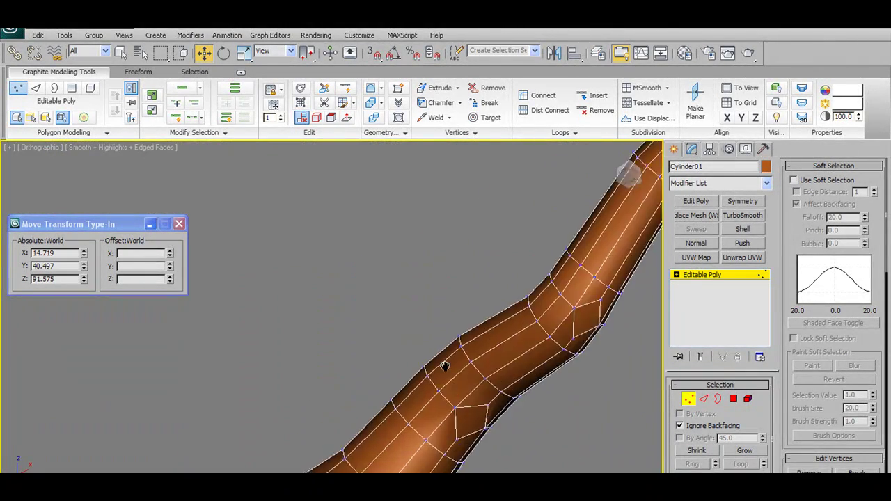
scroll(414, 332, up, 5)
middle_drag(480, 320, 314, 281)
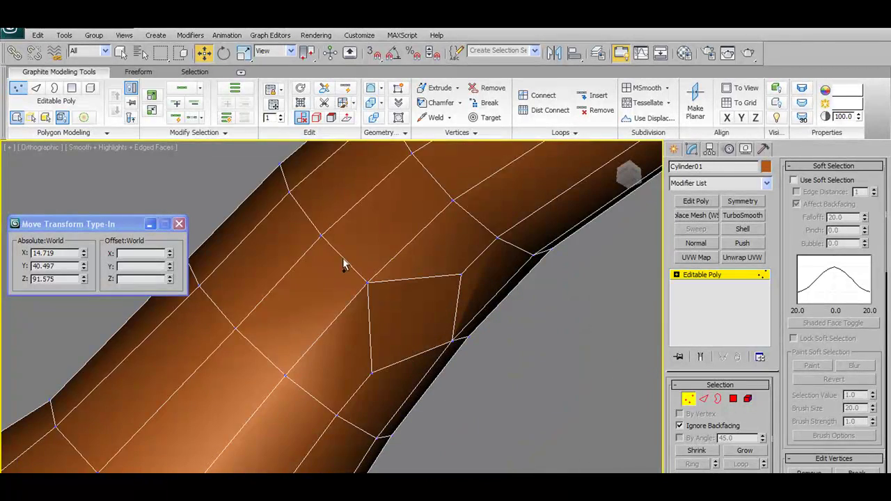
click(376, 304)
alt+middle_drag(377, 304, 469, 396)
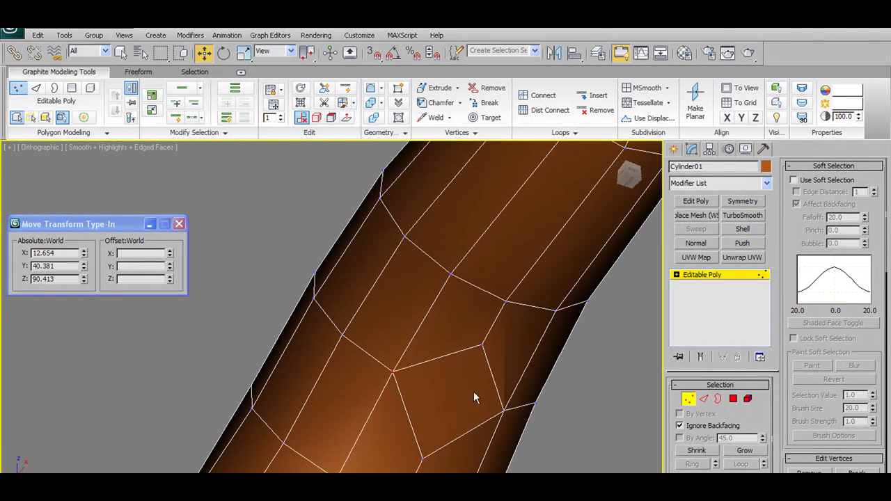
scroll(379, 361, down, 4)
alt+middle_drag(380, 361, 253, 301)
scroll(454, 246, up, 4)
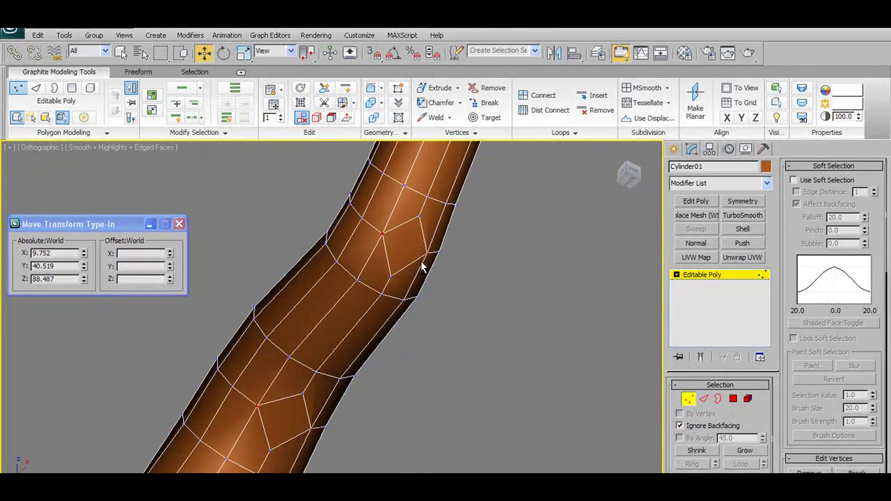
Step: Weld the selected vertices around the diamonds with a weld threshold of 0.73
scroll(422, 268, down, 5)
alt+middle_drag(422, 268, 463, 238)
scroll(418, 338, up, 3)
alt+middle_drag(480, 266, 444, 208)
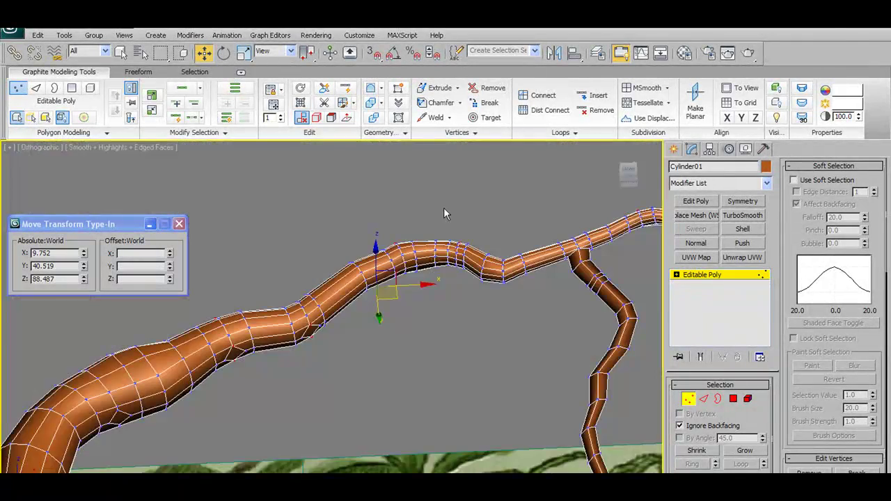
mouse_move(357, 325)
middle_down()
mouse_move(364, 335)
mouse_move(334, 348)
mouse_move(374, 322)
middle_up()
scroll(321, 376, up, 6)
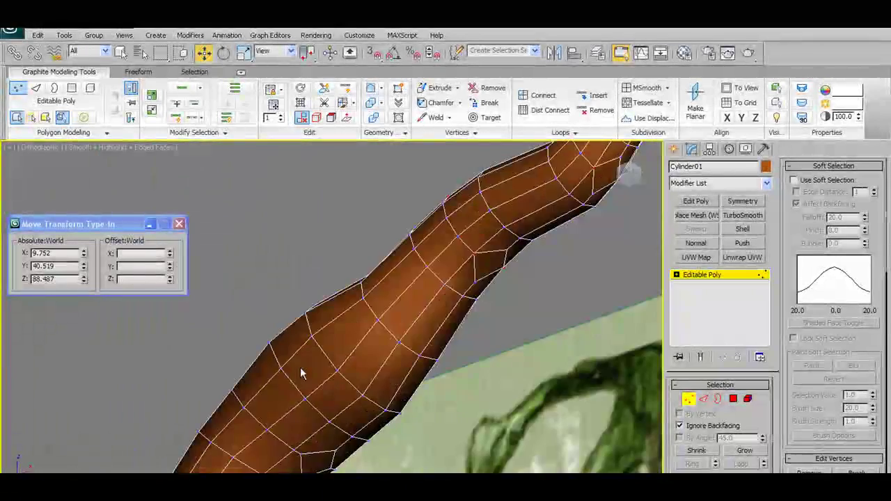
scroll(300, 367, down, 2)
alt+middle_drag(339, 384, 472, 201)
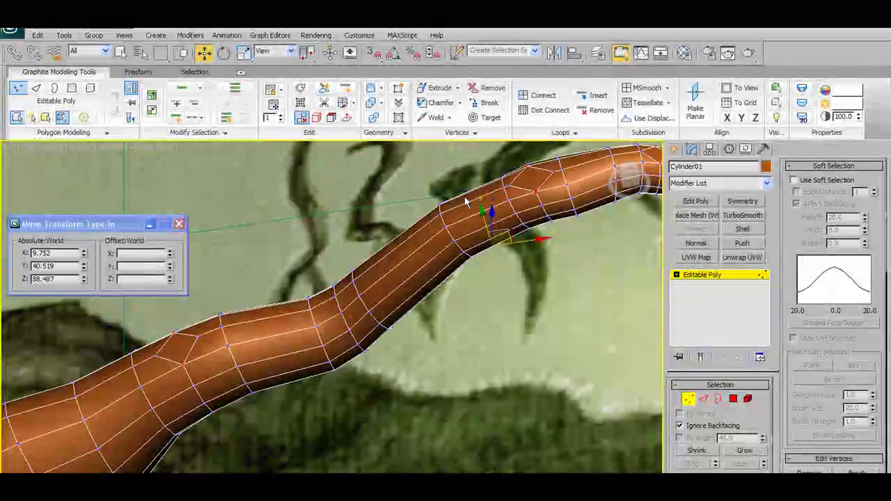
shift+click(433, 117)
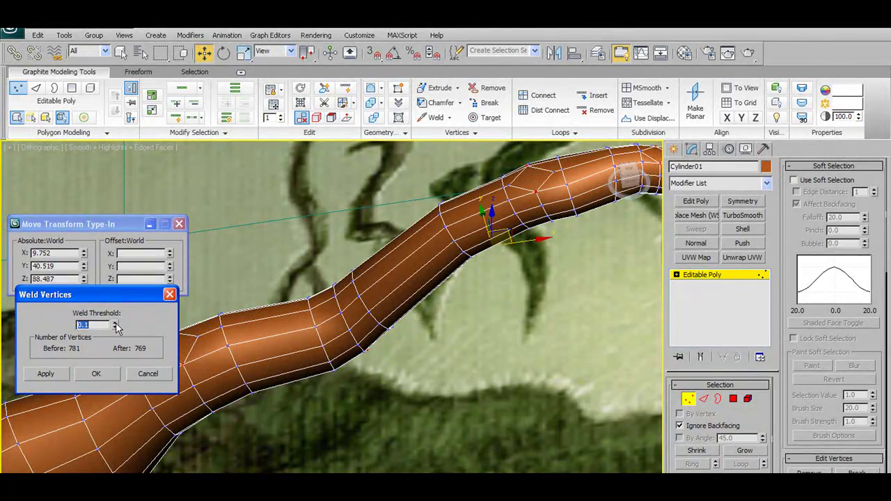
drag(115, 324, 116, 330)
drag(114, 332, 116, 313)
click(101, 374)
Step: Select the diamond polygon on the trunk's outer side and enlarge it using Local coordinates with its vertices constrained to edges
alt+middle_drag(405, 360, 454, 359)
alt+middle_drag(480, 332, 312, 294)
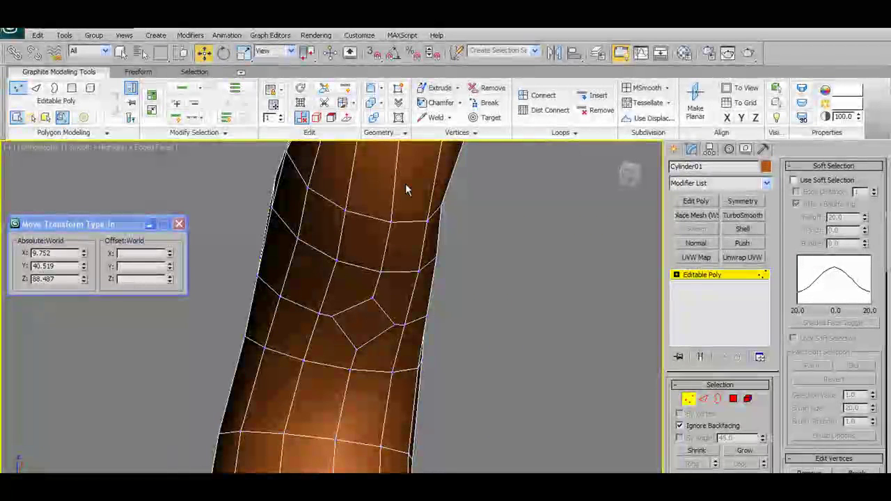
click(718, 400)
click(369, 320)
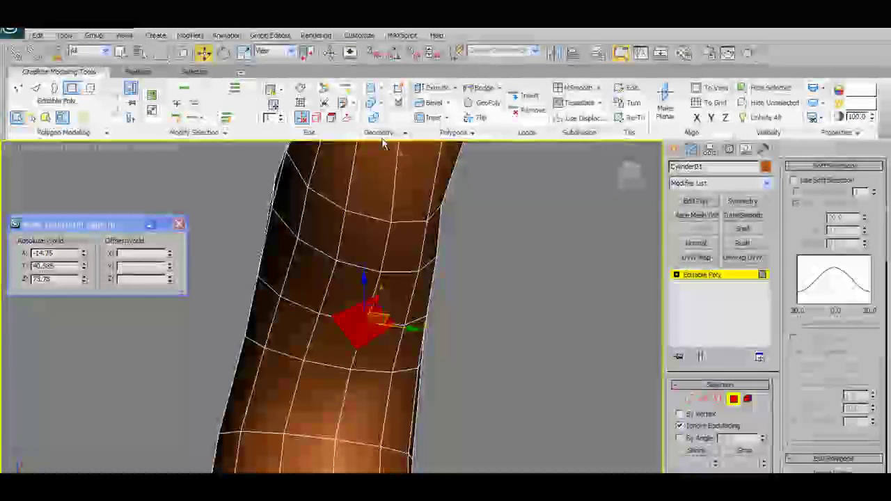
click(244, 53)
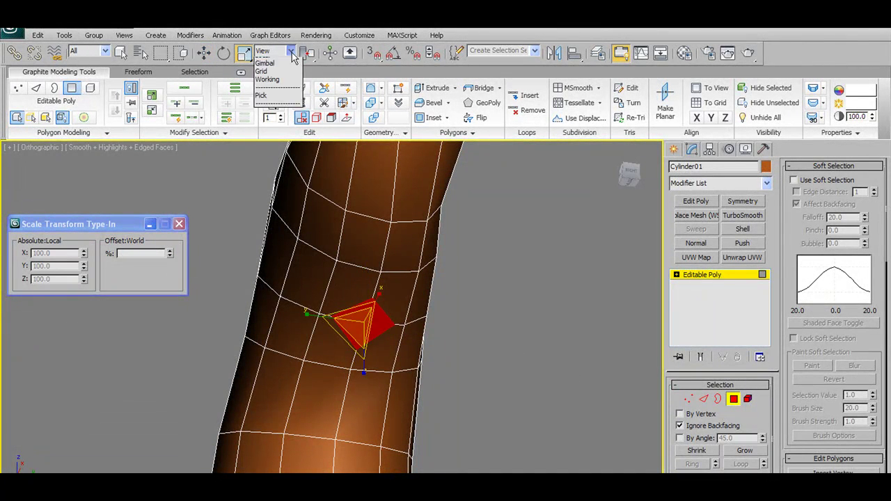
click(279, 51)
click(276, 97)
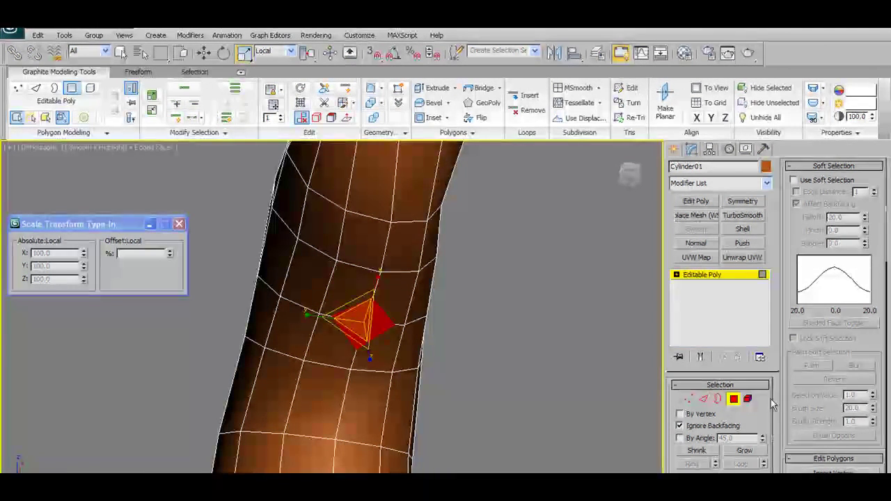
key(4)
key(1)
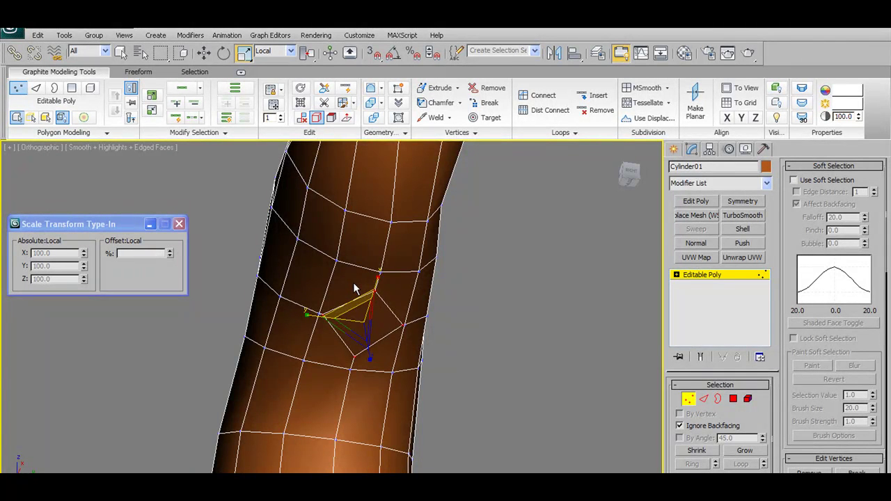
Step: Weld the enlarged diamond's side corners to the adjacent loop vertices with a weld threshold of 0.73
alt+middle_drag(370, 312, 424, 342)
click(445, 347)
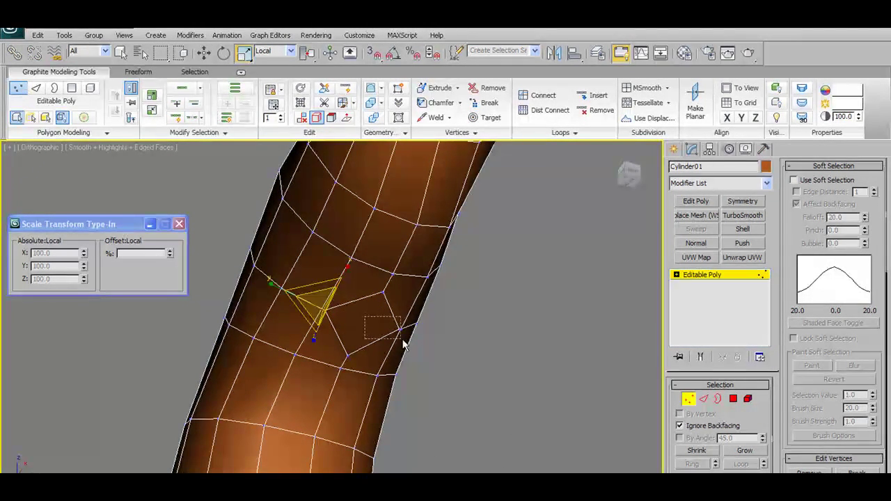
drag(403, 344, 407, 349)
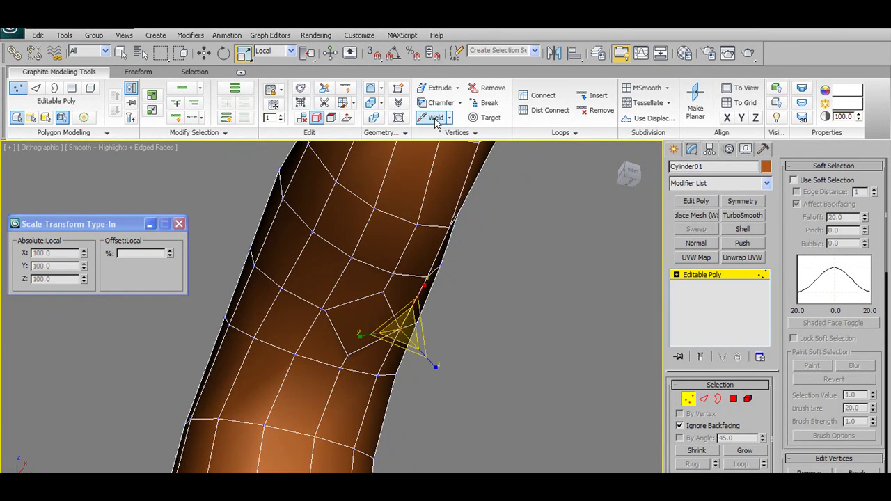
click(318, 306)
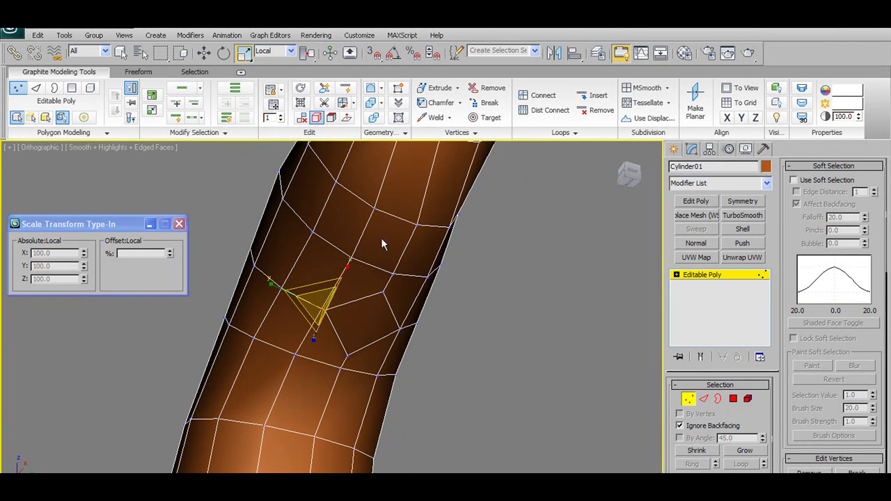
shift+click(438, 121)
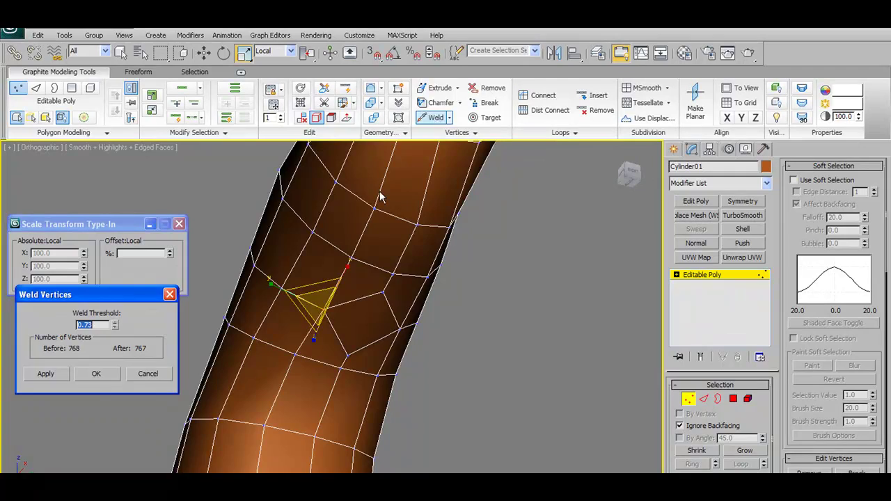
click(97, 374)
Step: Select the corner vertices of the upper diamond near the trunk's base and scale them outward
scroll(305, 370, down, 5)
alt+middle_drag(302, 379, 496, 293)
scroll(496, 292, up, 3)
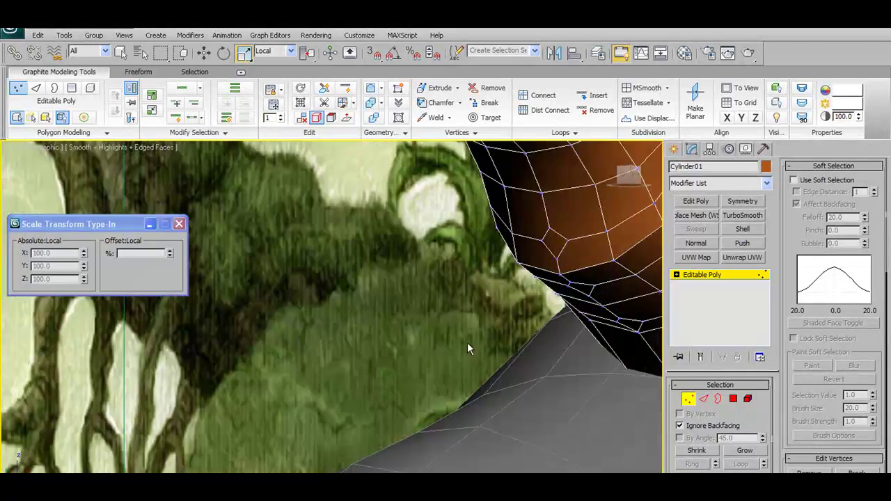
alt+middle_drag(465, 327, 379, 335)
scroll(430, 341, up, 3)
click(369, 312)
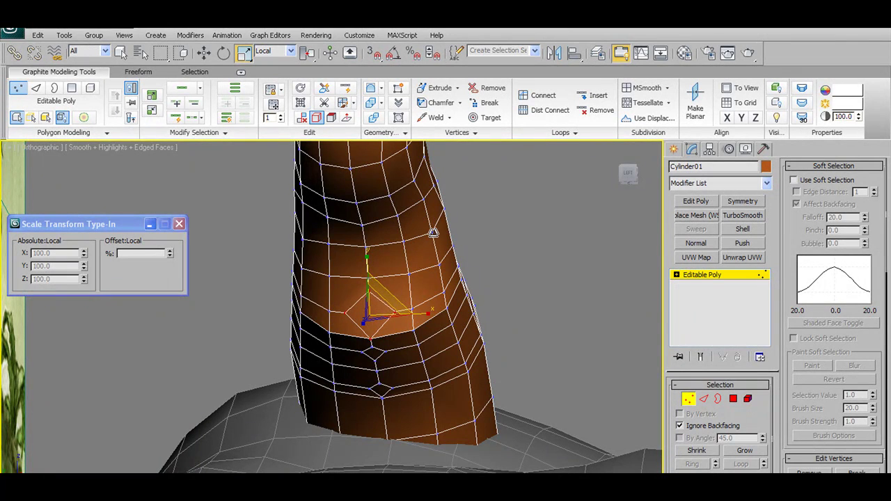
drag(454, 214, 460, 208)
Step: Target-weld the enlarged diamond's upper corner to the loop vertex just above it
alt+middle_drag(445, 261, 677, 431)
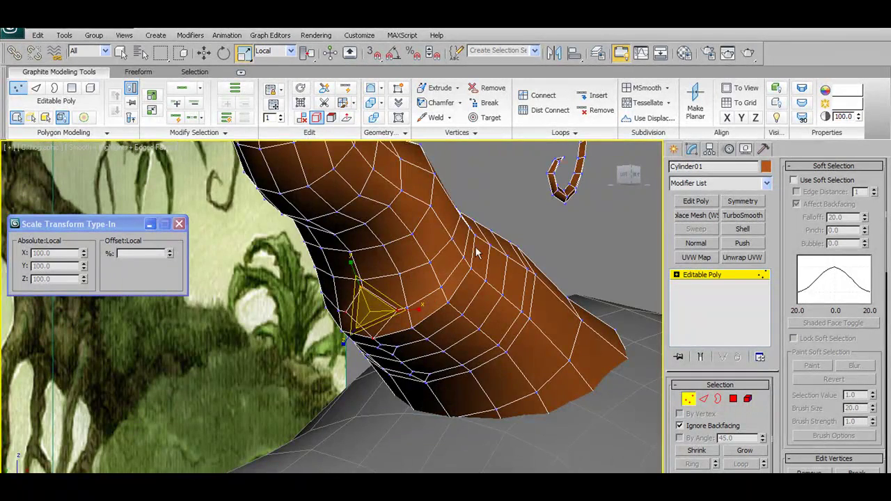
click(408, 291)
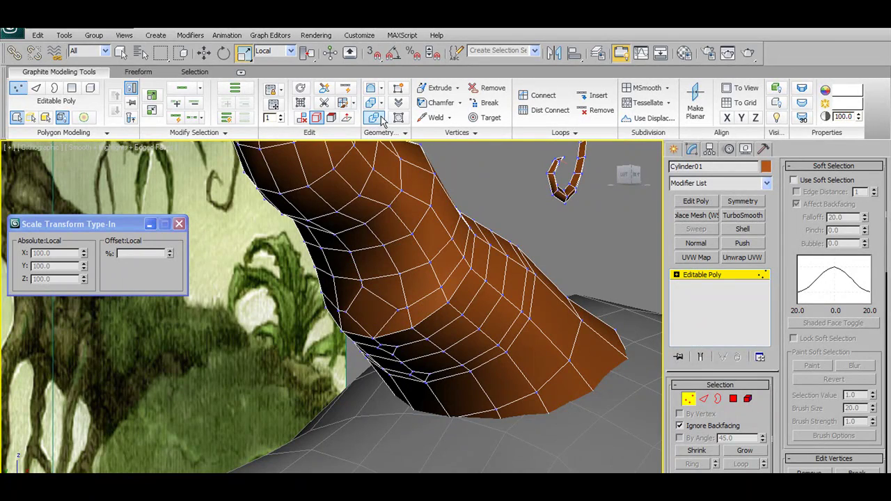
click(474, 121)
alt+middle_drag(412, 284, 427, 312)
scroll(418, 312, up, 3)
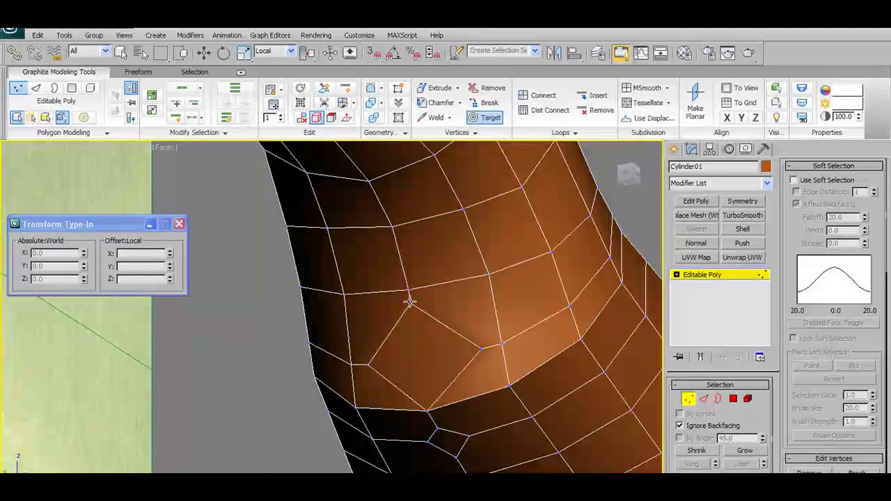
mouse_move(433, 341)
alt+middle_down()
mouse_move(432, 333)
mouse_move(427, 356)
alt+middle_up()
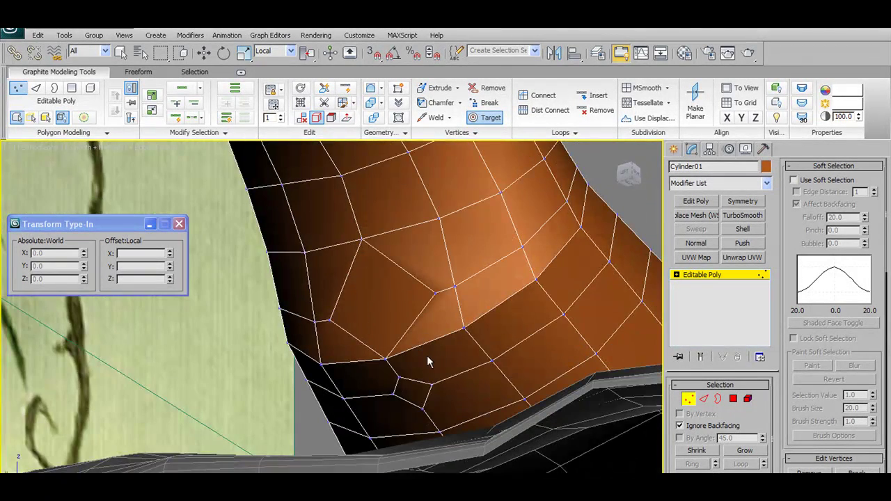
click(488, 117)
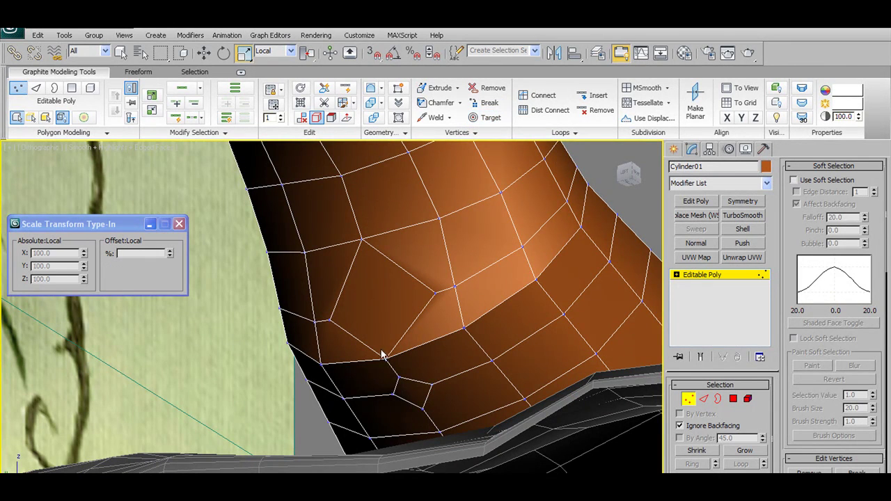
Step: Weld the enlarged diamond's lower corner to the adjacent loop vertex with a weld threshold of 1.56
shift+click(427, 117)
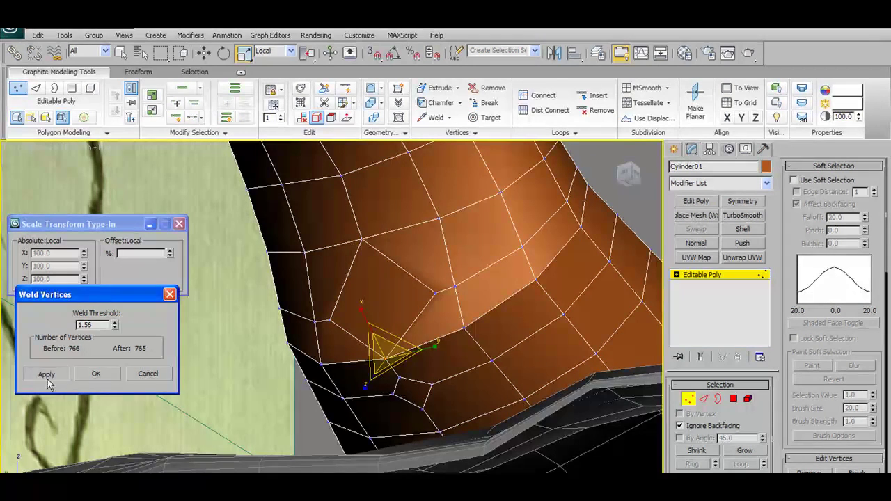
click(90, 374)
Step: Examine the trunk's lower bend against the reference image in the front view
mouse_move(342, 390)
alt+middle_down()
mouse_move(354, 368)
mouse_move(376, 388)
mouse_move(377, 378)
mouse_move(297, 406)
mouse_move(316, 412)
mouse_move(309, 405)
alt+middle_up()
scroll(312, 412, down, 4)
key(f)
scroll(320, 388, up, 4)
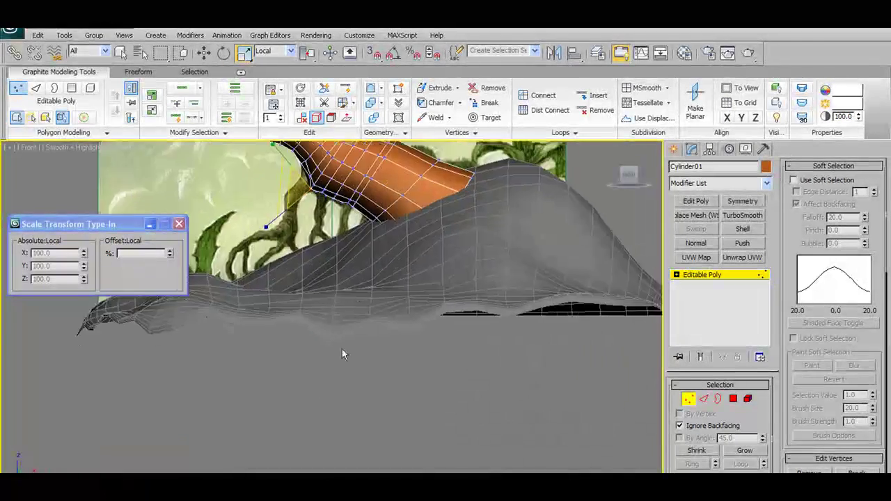
scroll(331, 384, up, 2)
middle_drag(345, 273, 367, 349)
scroll(366, 348, up, 3)
middle_drag(373, 296, 502, 348)
scroll(388, 337, up, 2)
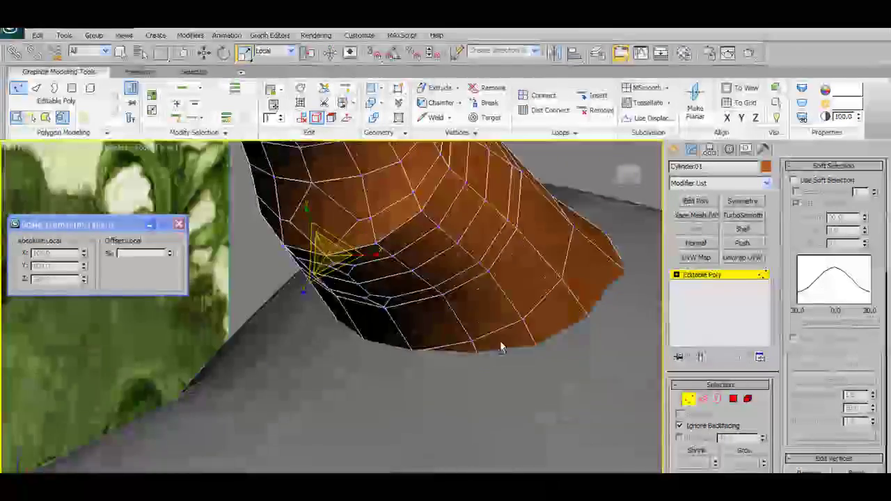
Step: Select the small diamond polygon below the enlarged one and scale its corner vertices outward along the edges
scroll(500, 343, down, 5)
scroll(430, 310, up, 8)
alt+middle_drag(430, 313, 454, 296)
click(734, 400)
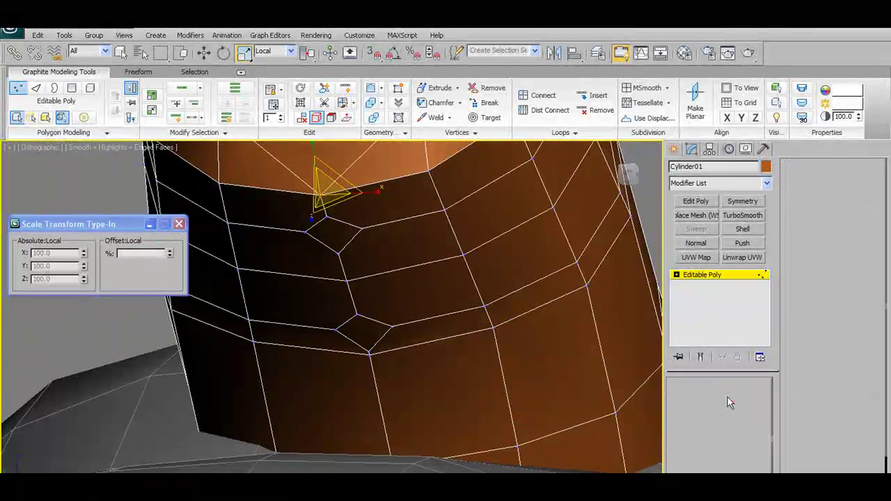
click(335, 241)
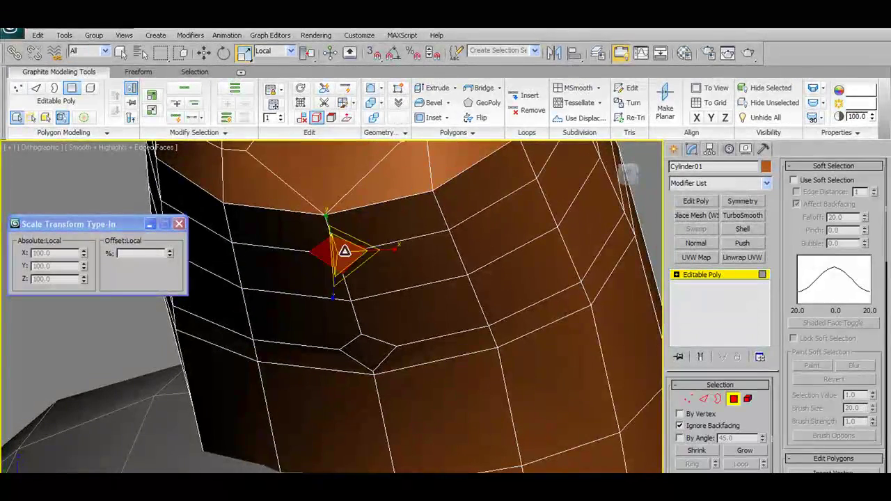
click(688, 400)
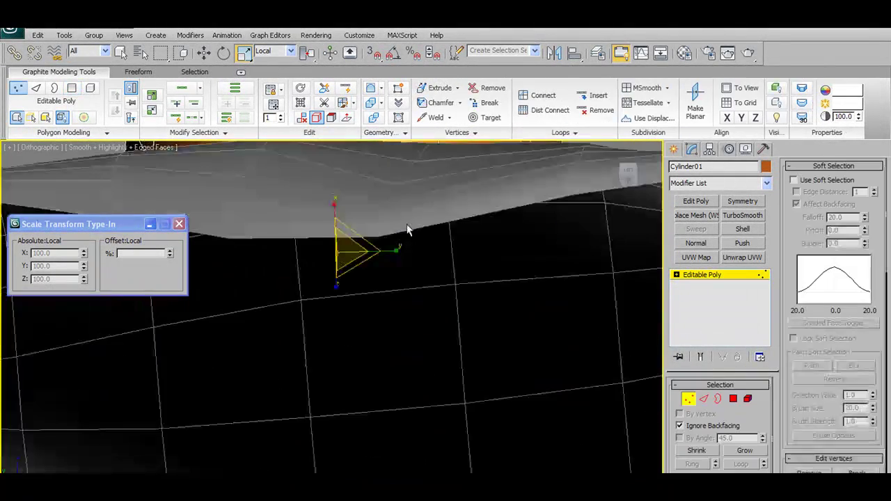
drag(359, 235, 390, 207)
middle_drag(391, 207, 403, 234)
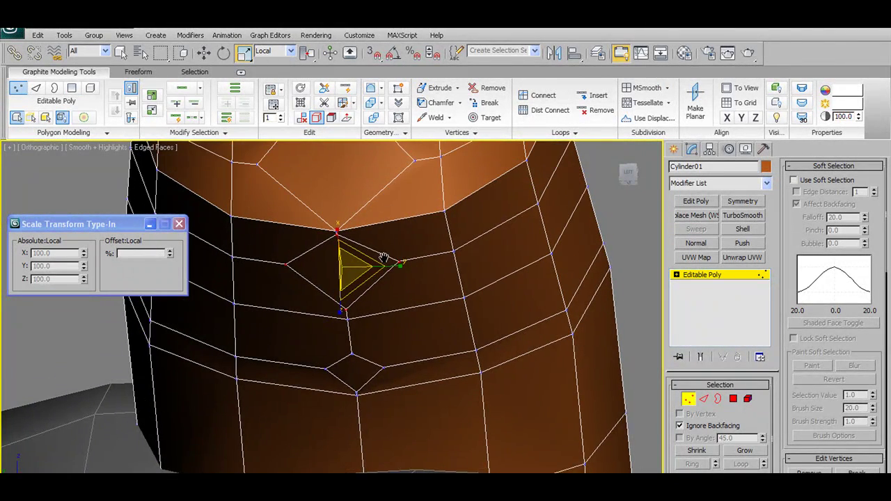
Step: Target-weld the middle diamond's lower corner to the loop vertex just below it
alt+middle_drag(358, 297, 372, 291)
click(473, 118)
click(293, 276)
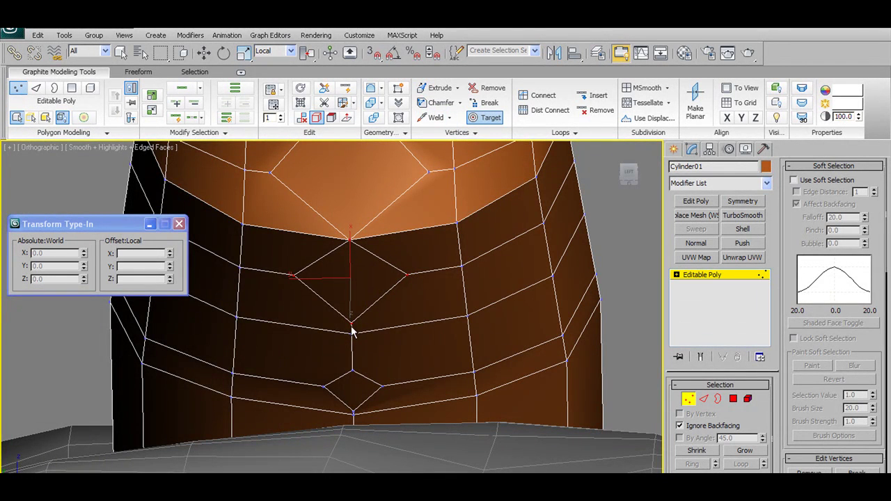
alt+middle_drag(352, 333, 383, 338)
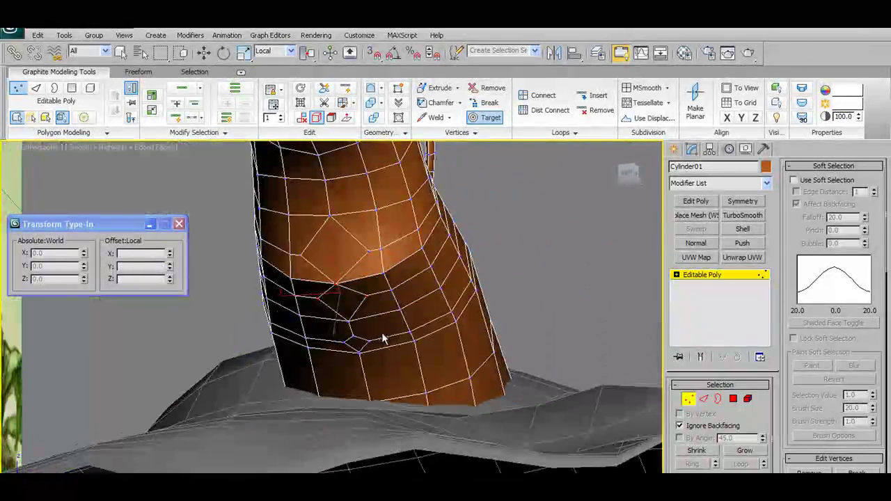
Step: Select the lowest diamond polygon near the trunk's base and scale its corner vertices outward
click(734, 398)
click(335, 342)
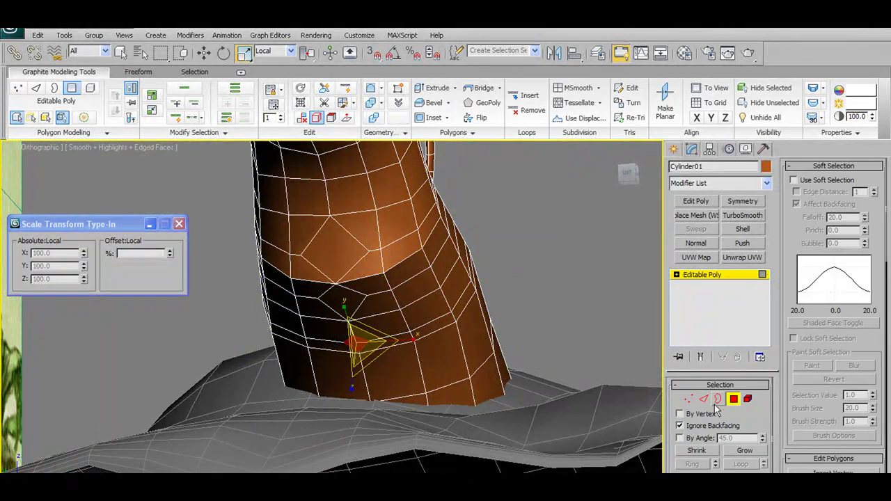
click(688, 399)
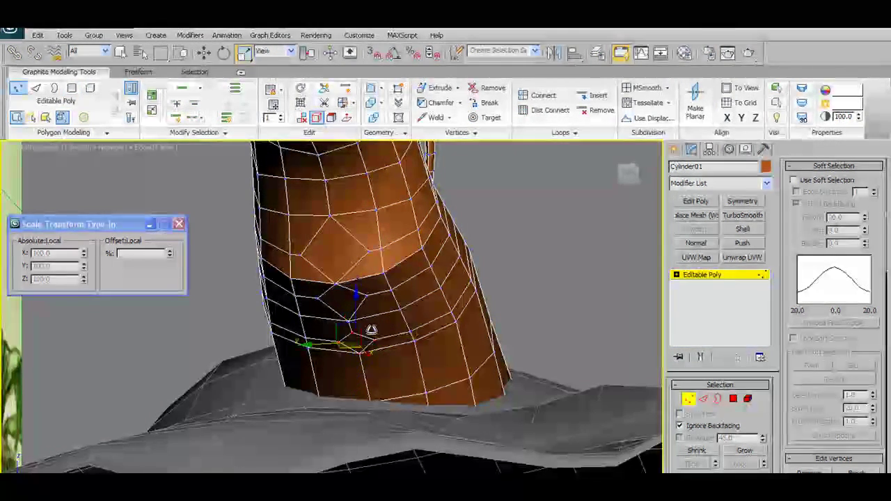
Step: Turn off the edge constraint and move the lowest diamond's vertices slightly upward
key(w)
click(347, 321)
scroll(386, 348, up, 6)
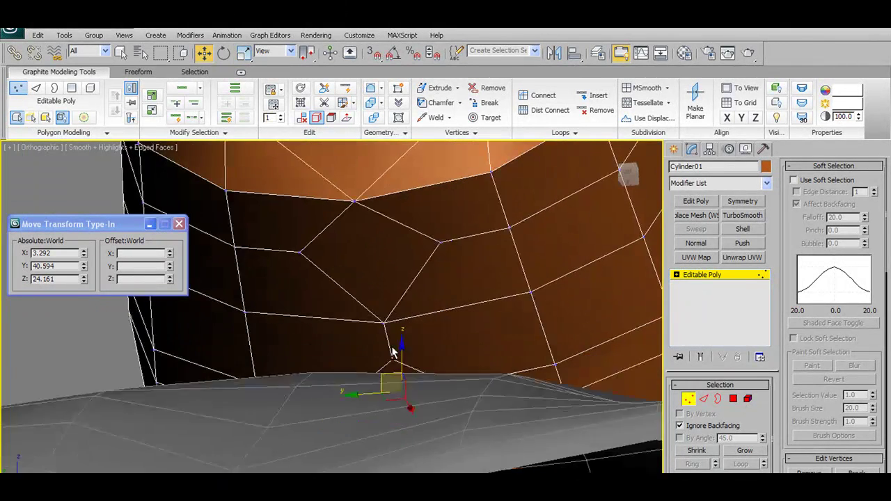
alt+middle_drag(392, 353, 380, 320)
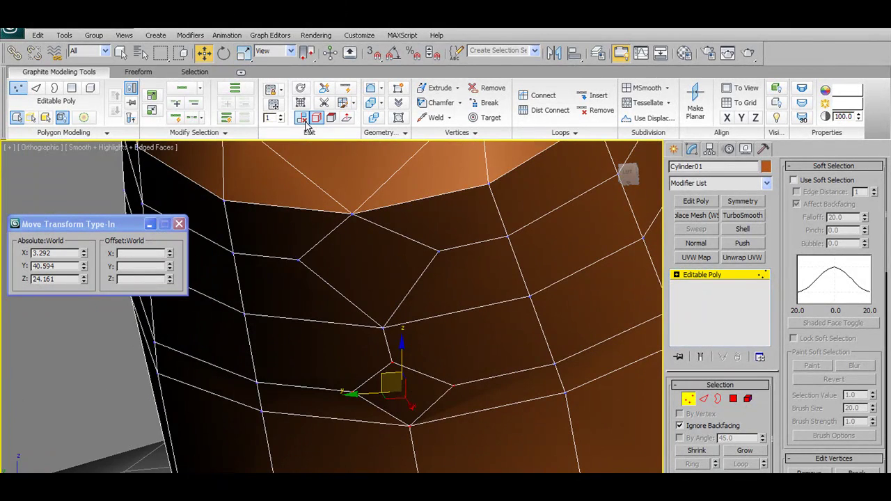
drag(397, 403, 388, 365)
Step: Pull the lowest diamond's vertices down from the trunk's underside in the front view to about X 2.726, Z 23.462
scroll(389, 365, down, 10)
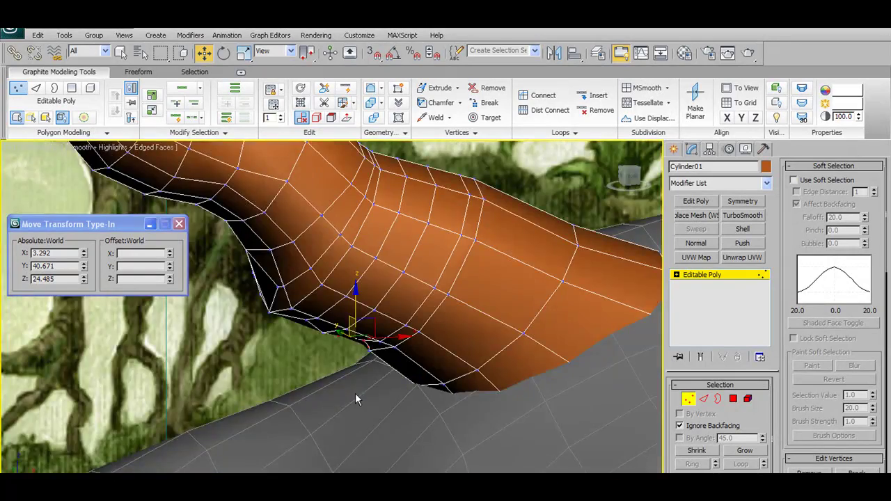
key(f)
scroll(358, 370, up, 12)
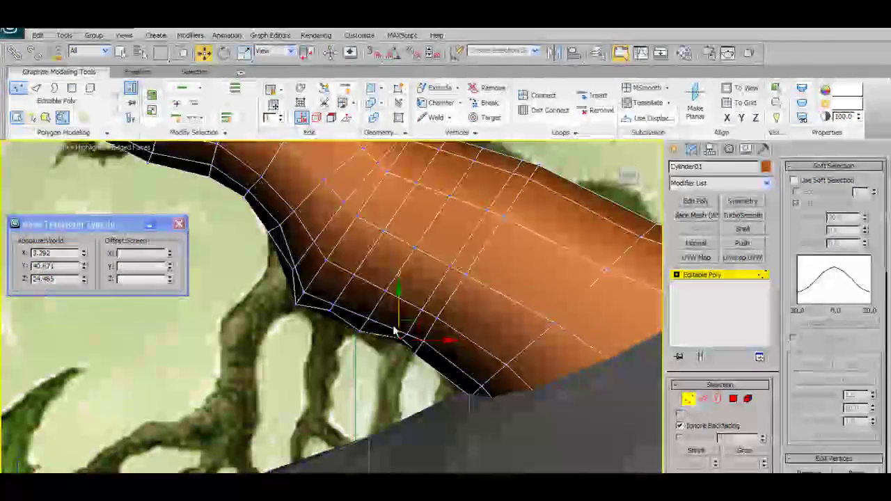
middle_drag(391, 332, 420, 331)
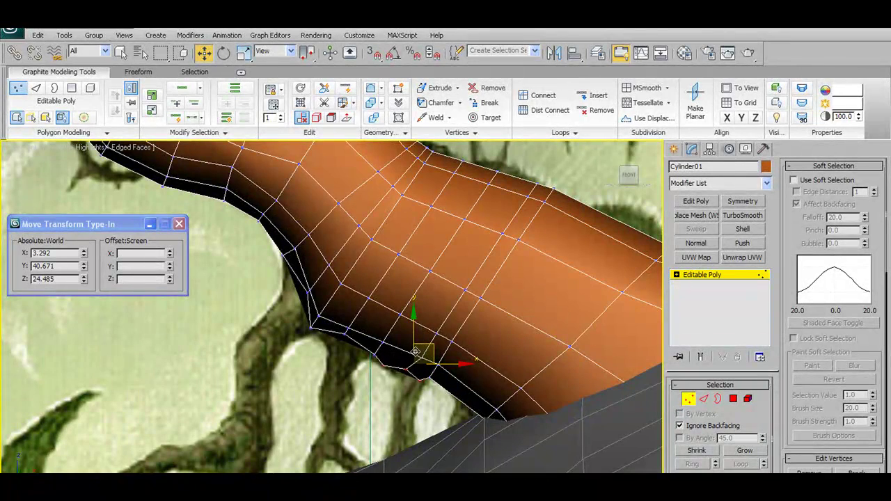
key(1)
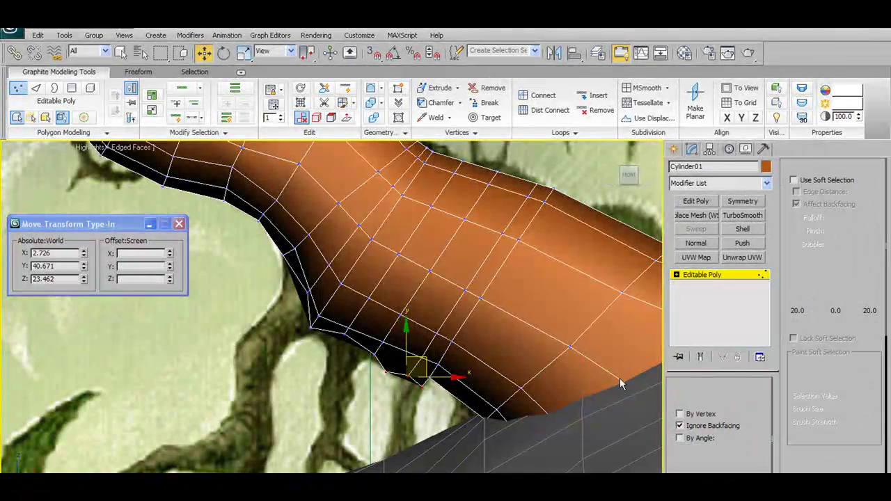
Step: Pull the middle diamond polygon down from the trunk's underside and adjust the upper diamond's vertices to follow the reference roots
key(4)
click(345, 340)
drag(362, 321, 361, 335)
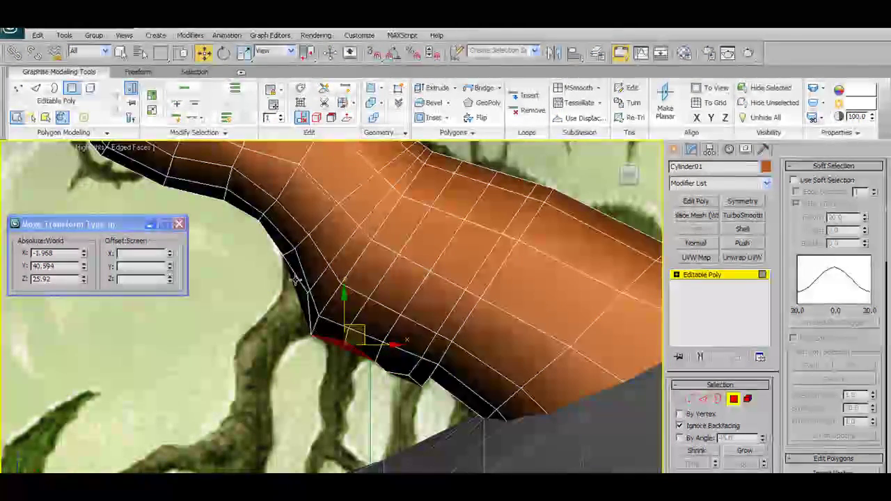
click(689, 399)
click(282, 246)
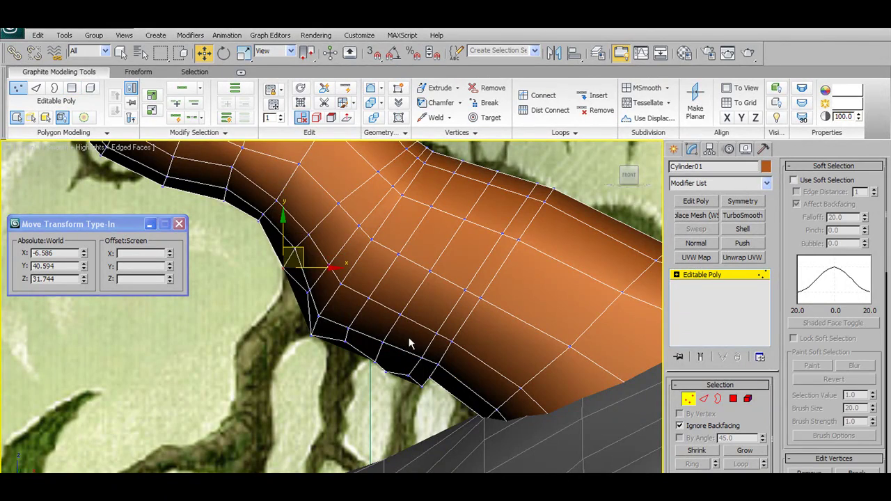
Step: Leave vertex editing on the trunk and hide all unselected objects
alt+middle_drag(431, 369, 662, 373)
click(688, 401)
right_click(420, 249)
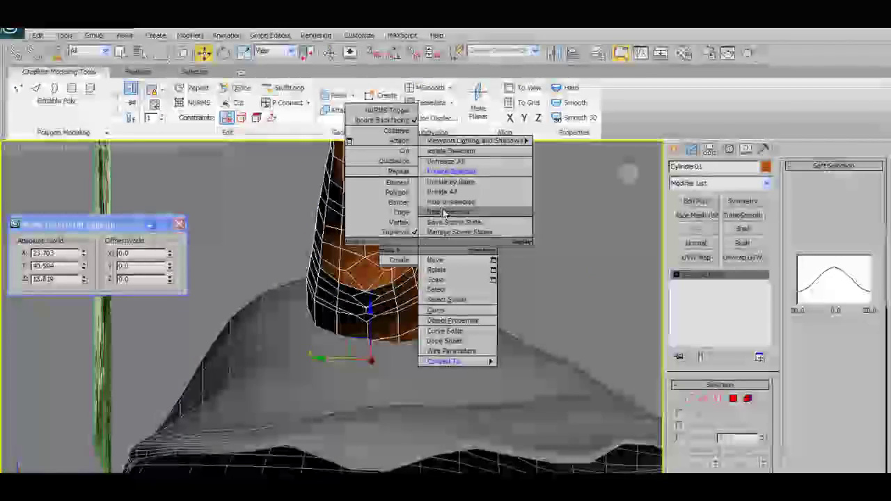
click(449, 202)
scroll(396, 299, up, 5)
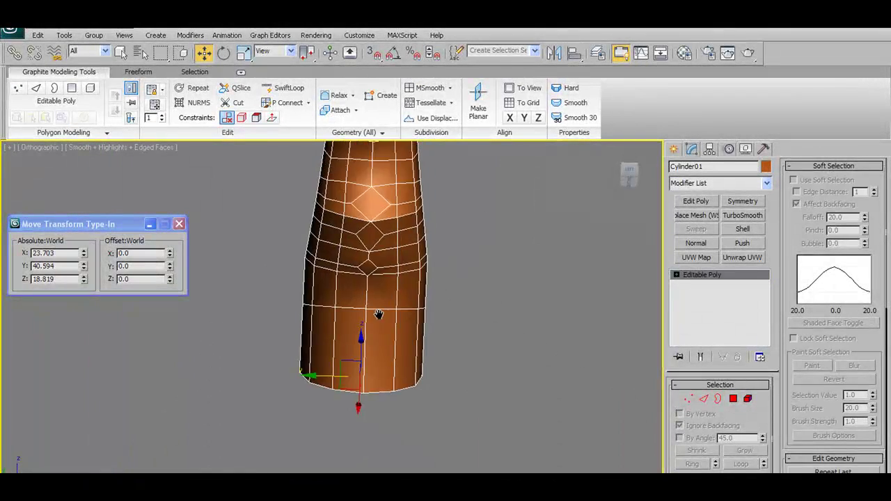
Step: Target-weld the lowest diamond's upper corner to the loop vertex just above it
alt+middle_drag(439, 267, 613, 361)
key(1)
click(485, 118)
alt+middle_drag(456, 337, 438, 351)
alt+middle_drag(446, 320, 471, 346)
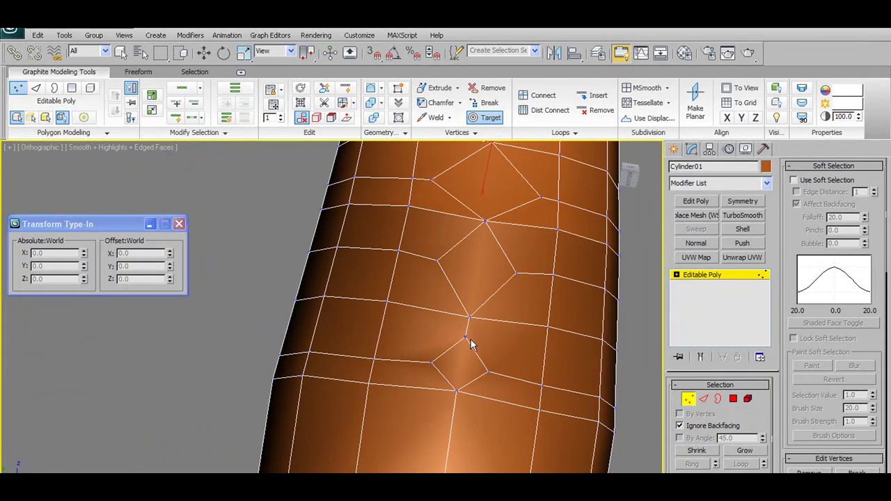
Step: Unhide all objects in the front view and close the Scale Transform Type-In
alt+middle_drag(521, 374, 372, 346)
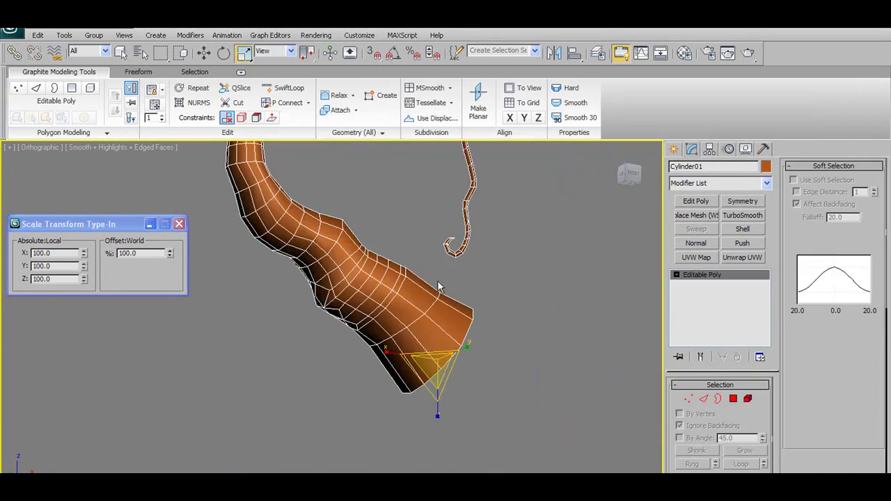
alt+middle_drag(438, 280, 326, 281)
key(f)
scroll(331, 281, up, 6)
middle_drag(346, 340, 359, 277)
scroll(358, 277, down, 3)
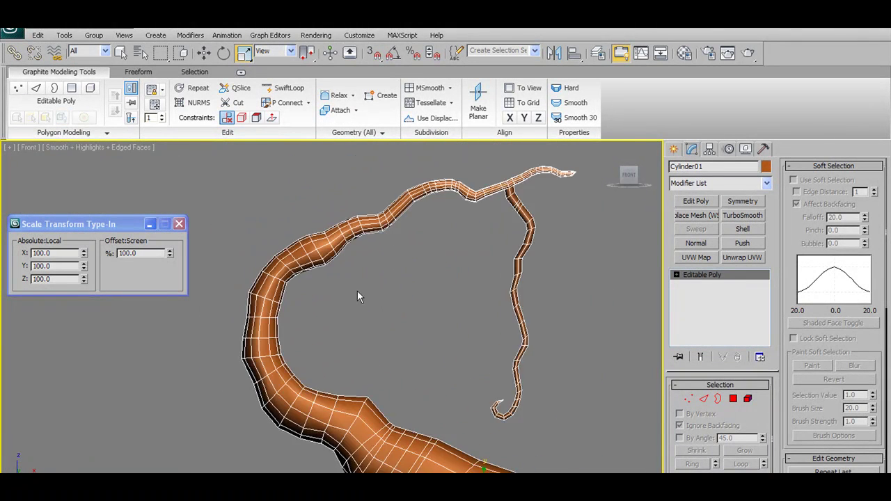
right_click(332, 259)
click(362, 211)
scroll(363, 210, down, 1)
scroll(381, 275, up, 2)
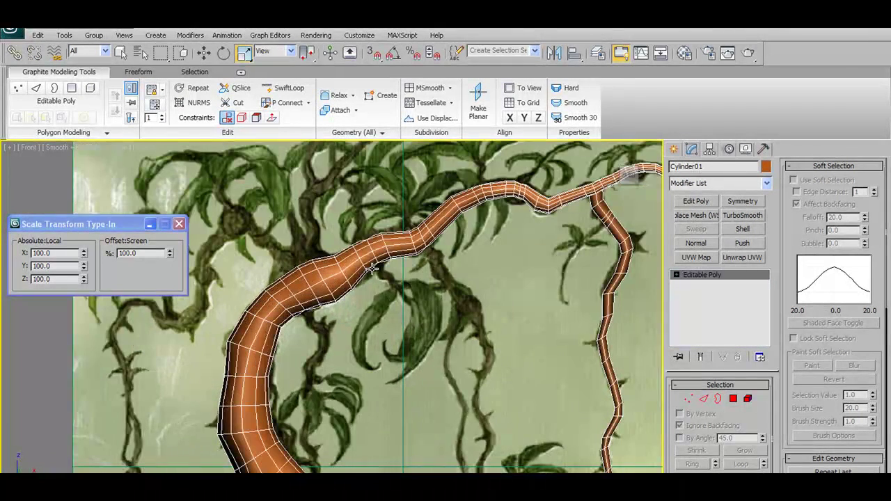
click(179, 225)
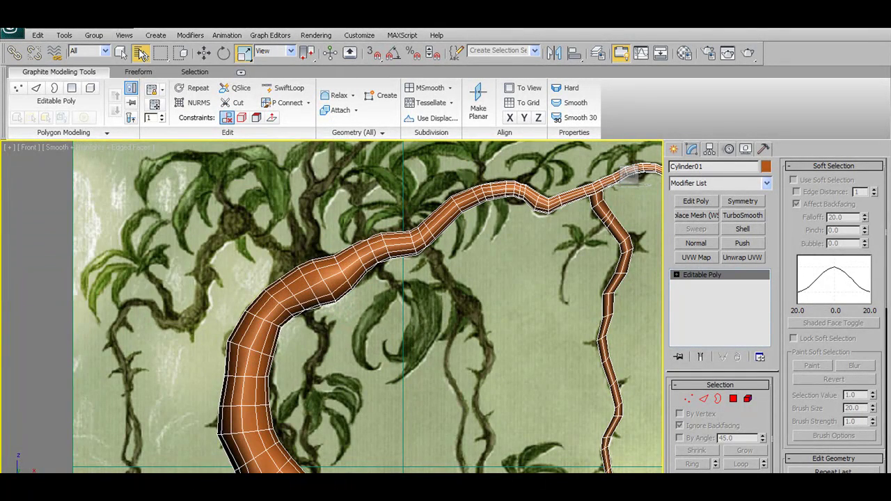
Step: Select the splines Shape01 and Shape02 by name from the scene's object list and clear the selection
click(140, 53)
drag(99, 183, 98, 195)
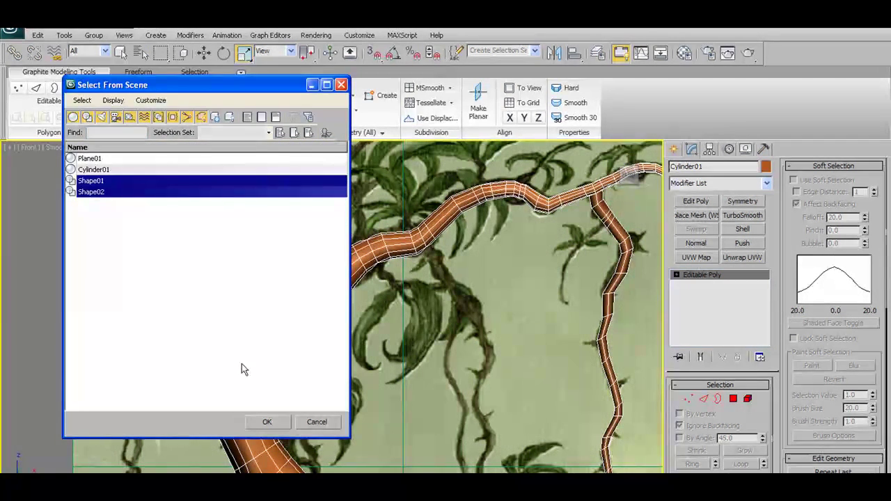
click(280, 423)
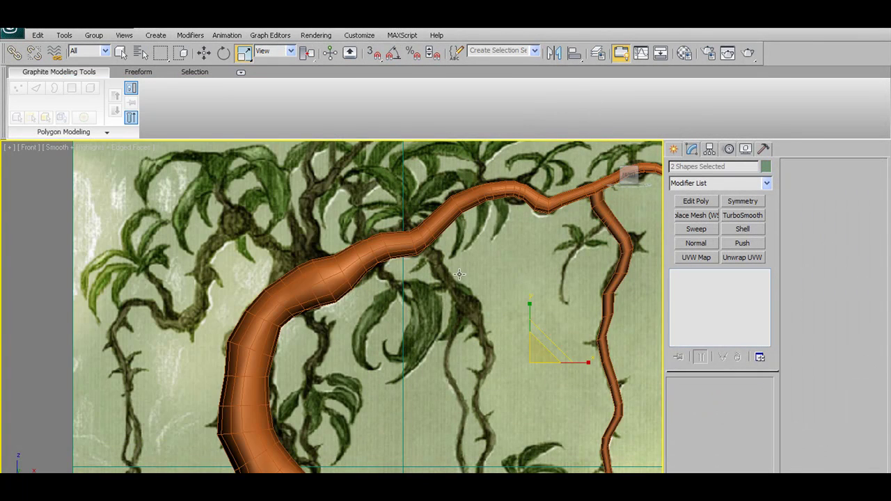
scroll(359, 288, down, 3)
click(351, 265)
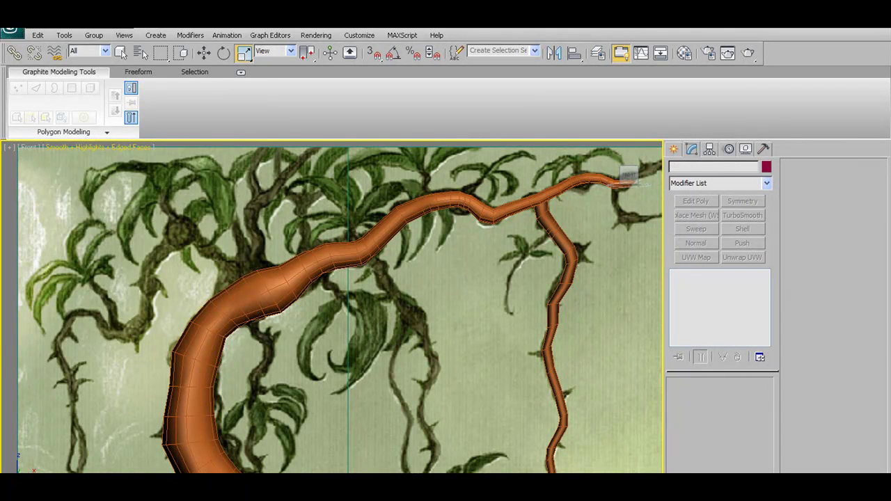
Step: Save the current scene to file
click(10, 31)
click(35, 163)
click(283, 170)
click(418, 322)
Step: Examine where the offshoots leave the branch's upper bend in the reference image
scroll(288, 284, up, 3)
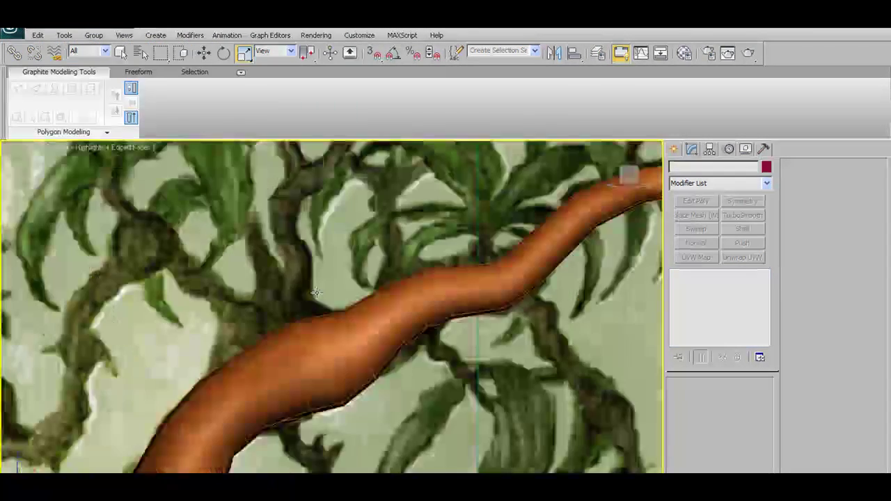
scroll(393, 301, down, 5)
scroll(393, 301, up, 2)
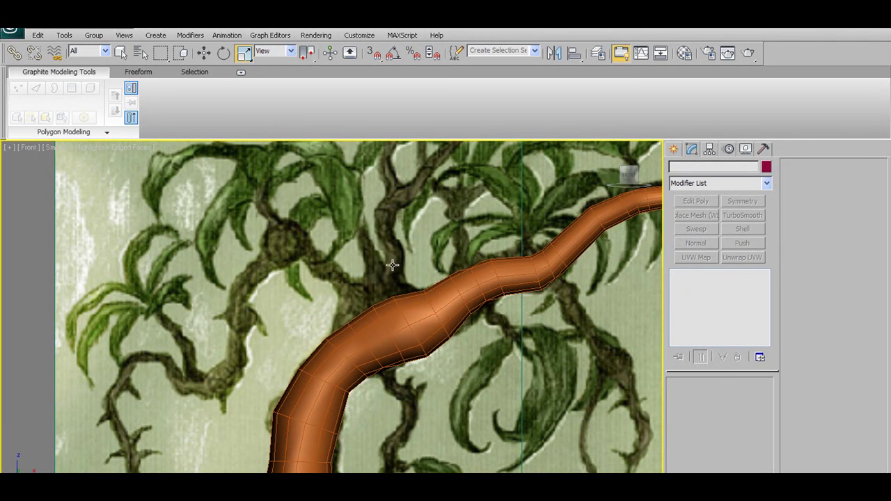
scroll(276, 279, down, 4)
scroll(346, 274, up, 5)
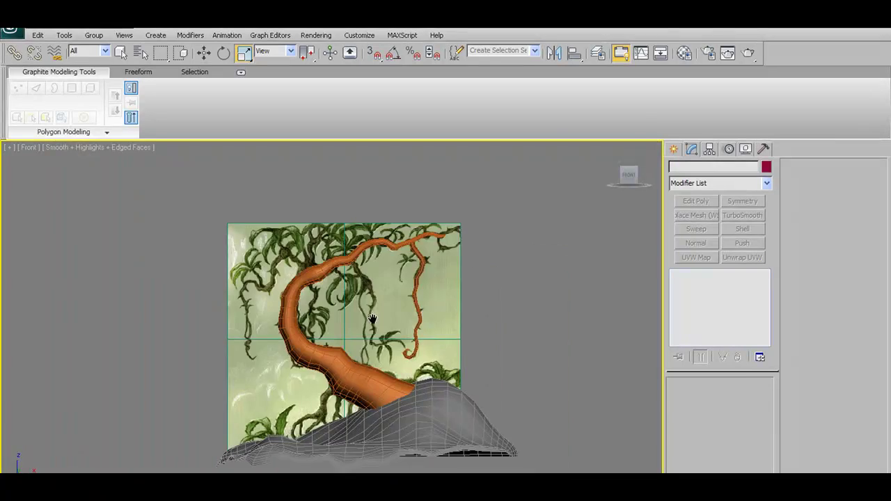
scroll(346, 275, down, 3)
scroll(394, 355, up, 5)
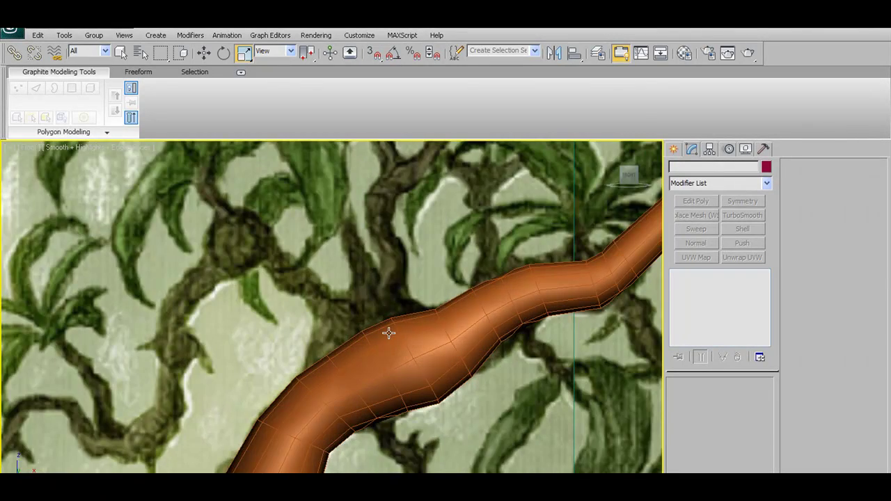
Step: Select the tree branch and enter vertex editing with the Move tool
click(377, 329)
alt+middle_drag(374, 342, 404, 327)
key(1)
key(w)
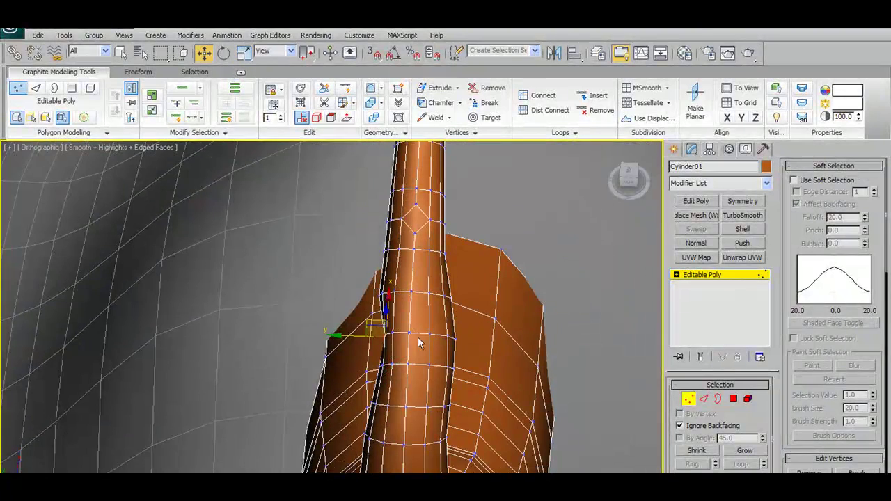
Step: Examine the branch's topology and diamond-shaped polygons around the upper bend from several angles
alt+middle_drag(338, 339, 533, 295)
alt+middle_drag(369, 386, 382, 338)
alt+middle_drag(396, 376, 295, 374)
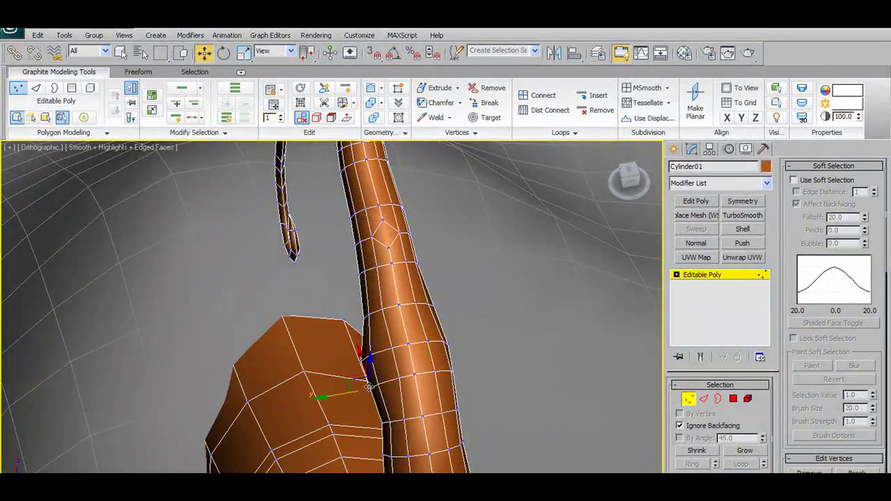
alt+middle_drag(340, 397, 391, 371)
scroll(392, 365, up, 3)
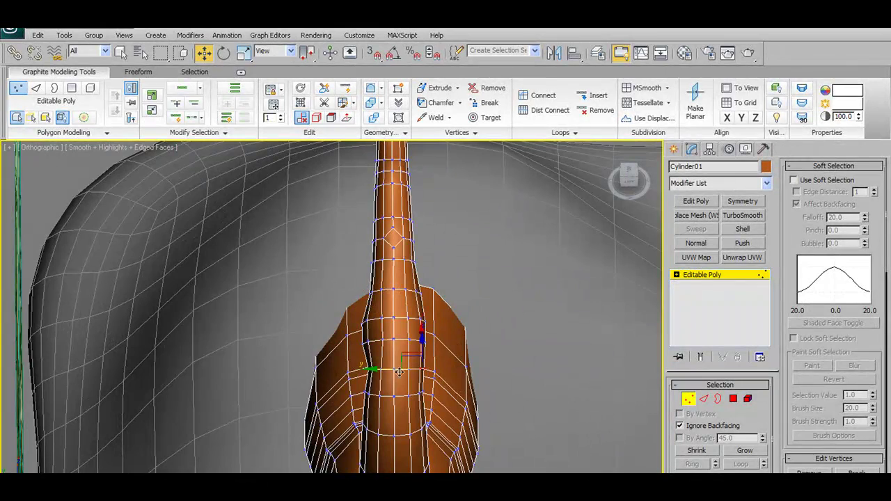
alt+middle_drag(391, 371, 342, 321)
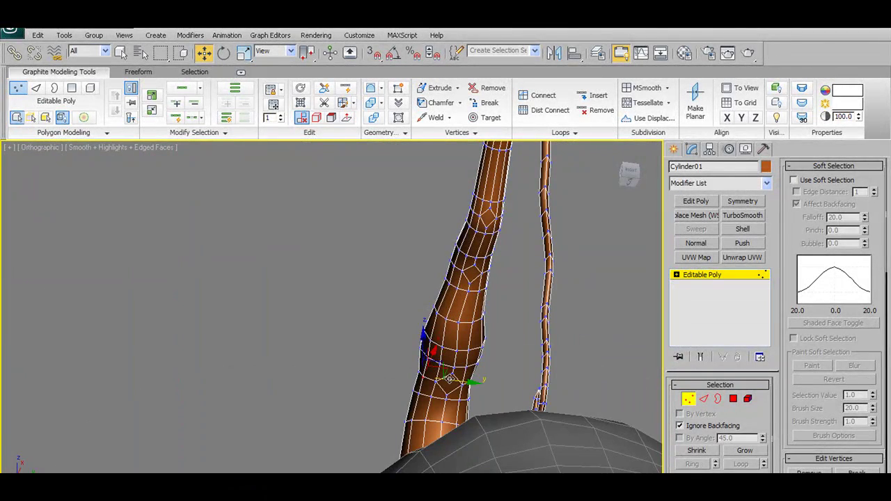
alt+middle_drag(452, 379, 413, 363)
click(399, 315)
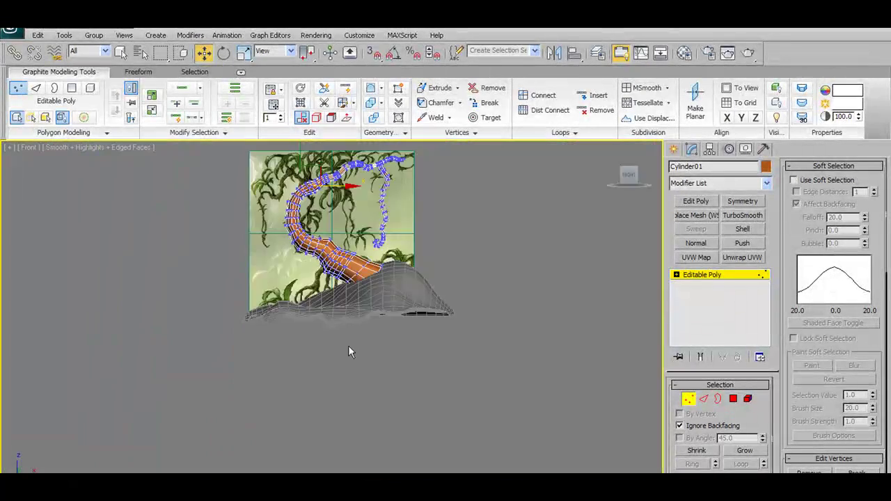
Step: Constrain movement to edges, allow backfacing vertices, and slide the bend's upper-outline vertex down the branch in the front view
key(f)
scroll(337, 404, up, 3)
scroll(335, 358, up, 5)
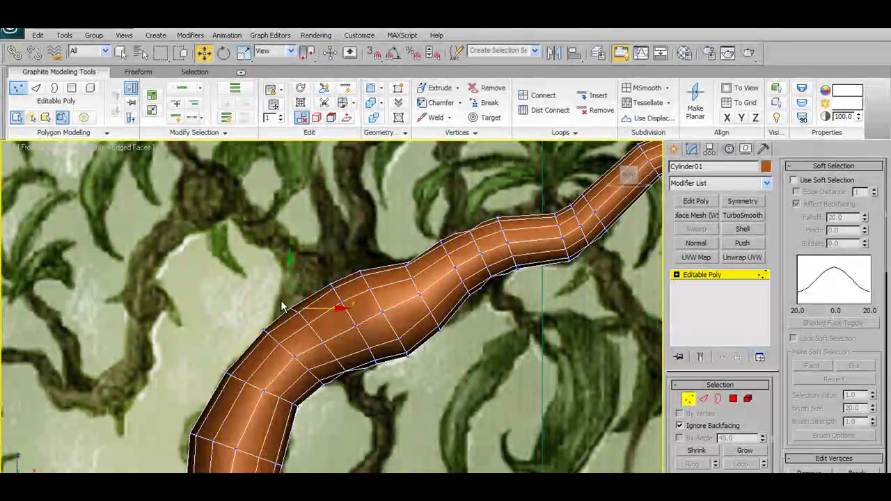
click(282, 305)
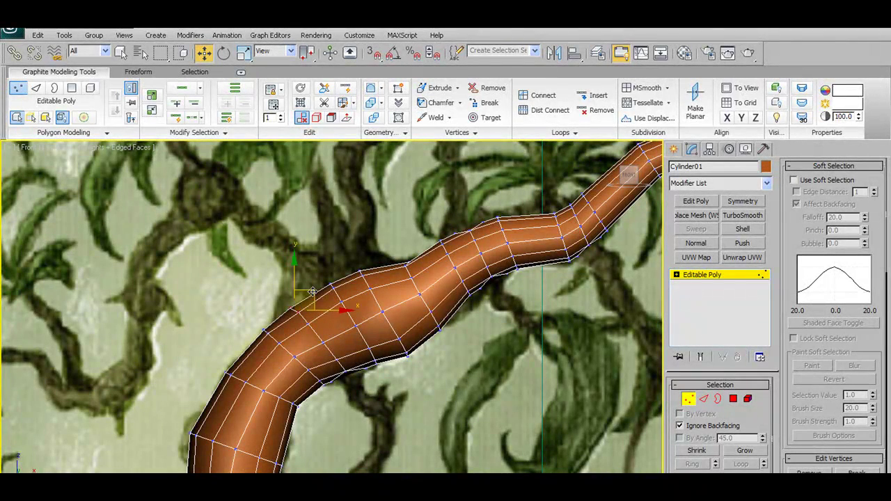
click(317, 118)
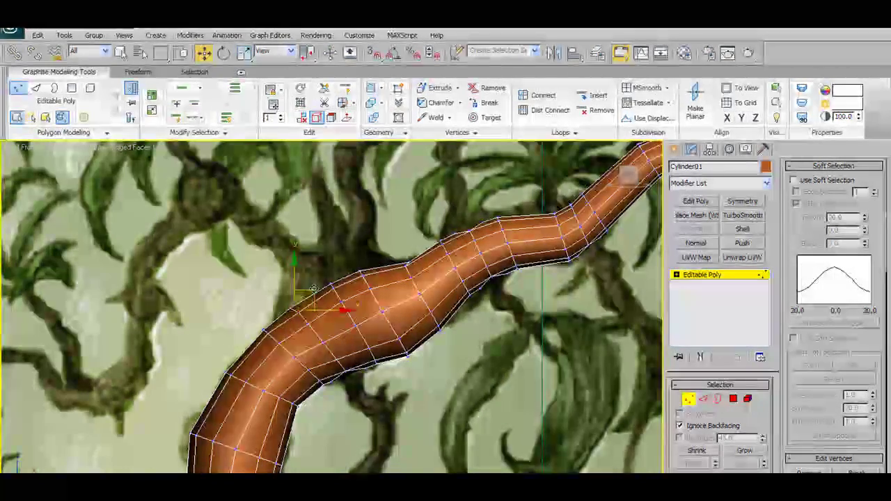
drag(302, 298, 292, 334)
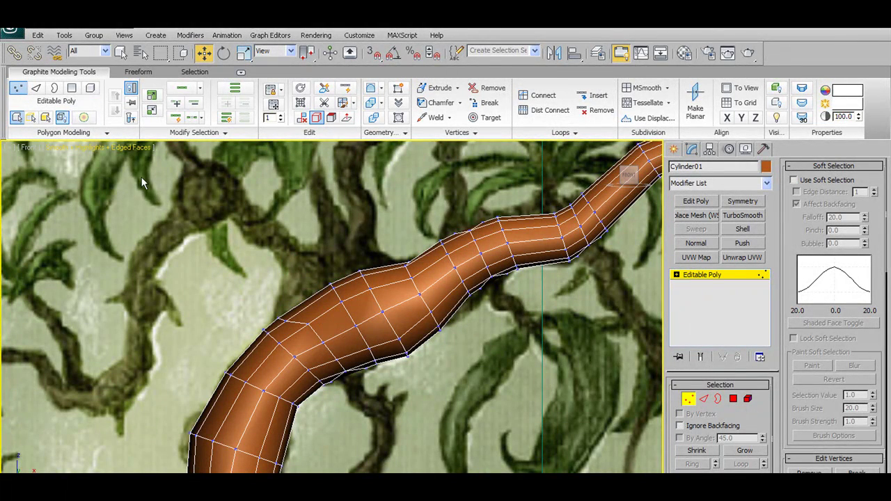
Step: Slide the remaining vertices of that cross ring along their edges to widen the polygons where the offshoot starts
click(310, 324)
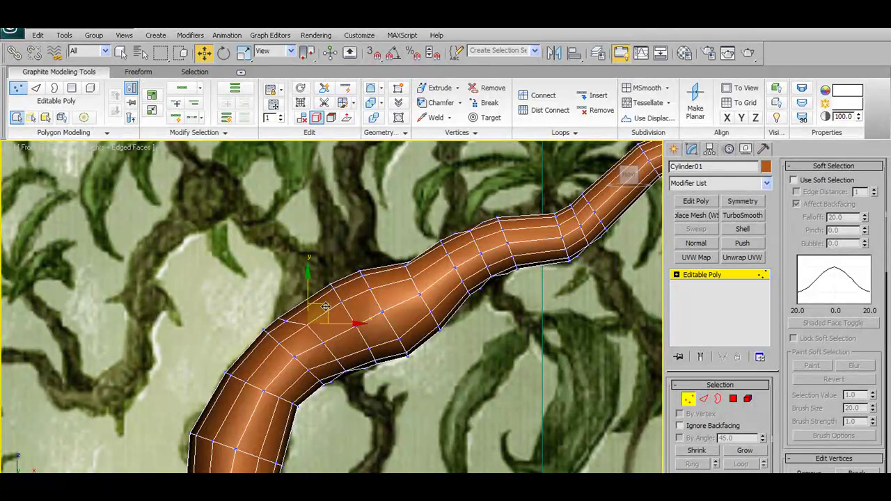
drag(320, 313, 337, 326)
click(322, 272)
drag(323, 272, 350, 308)
drag(357, 277, 362, 276)
click(358, 313)
drag(370, 340, 370, 339)
drag(374, 308, 377, 306)
Step: Adjust the vertex on the upper outline, just before the branch narrows, along its edge in the front view
alt+middle_drag(392, 337, 395, 345)
click(394, 246)
key(p)
key(f)
scroll(356, 263, up, 5)
middle_drag(261, 232, 477, 311)
middle_drag(388, 249, 486, 358)
scroll(482, 360, up, 2)
scroll(480, 361, down, 2)
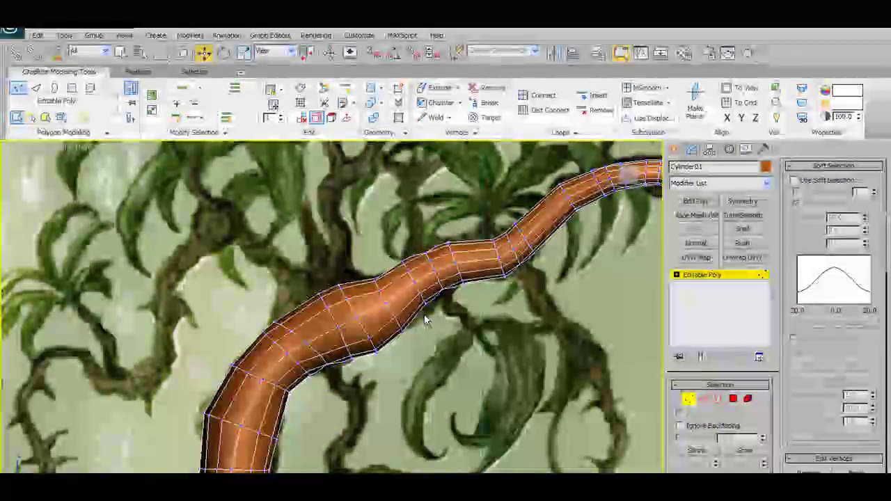
scroll(424, 315, up, 2)
click(395, 267)
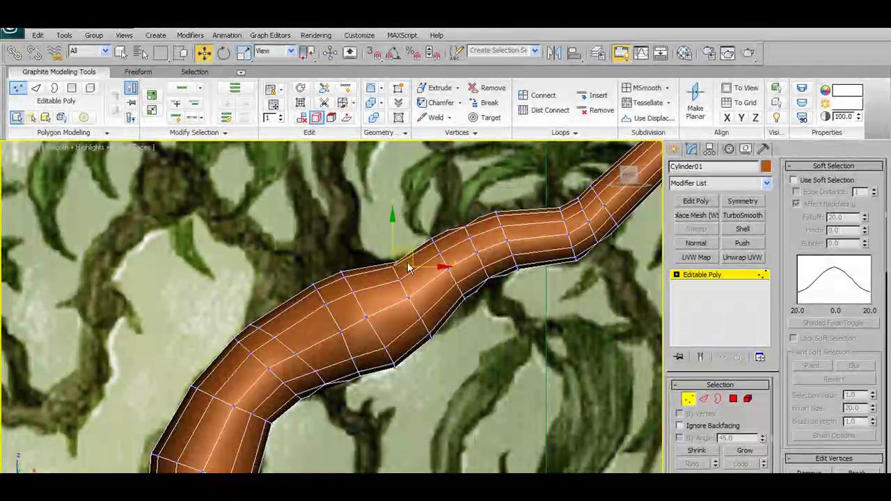
click(394, 268)
click(390, 264)
click(395, 267)
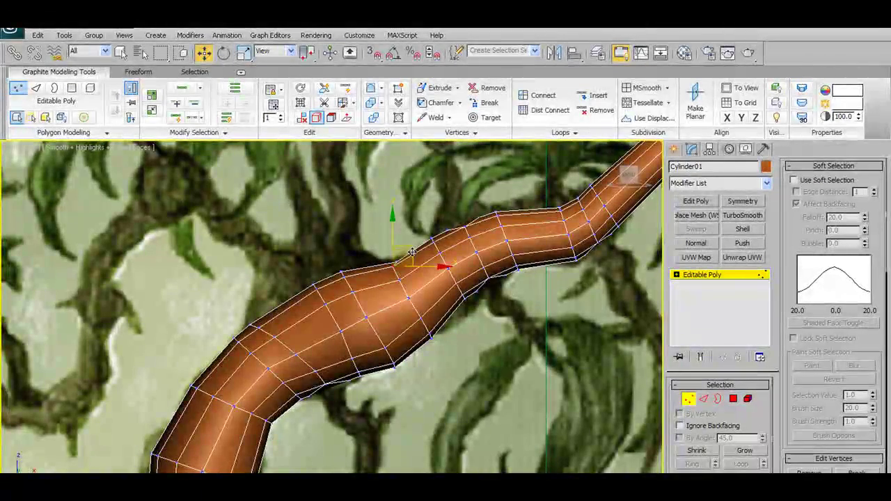
drag(413, 253, 415, 254)
click(422, 274)
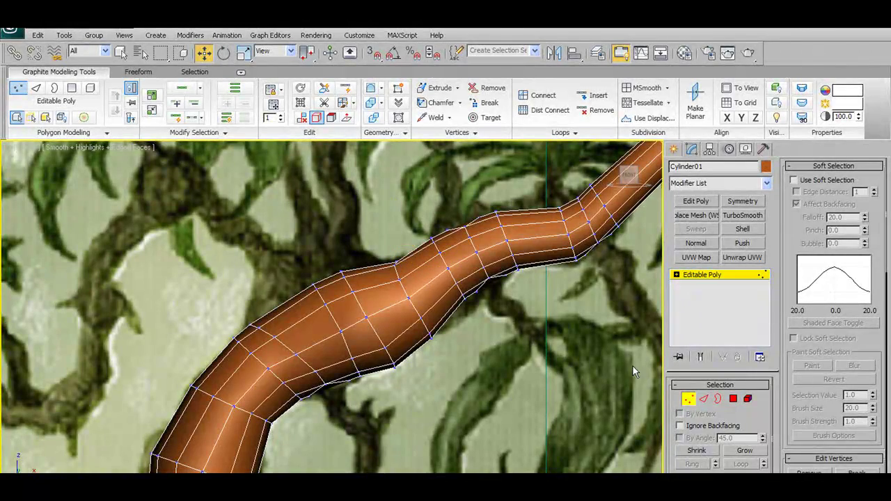
Step: Try to insert an extra edge loop through the thick part of the upper bend with SwiftLoop
click(347, 85)
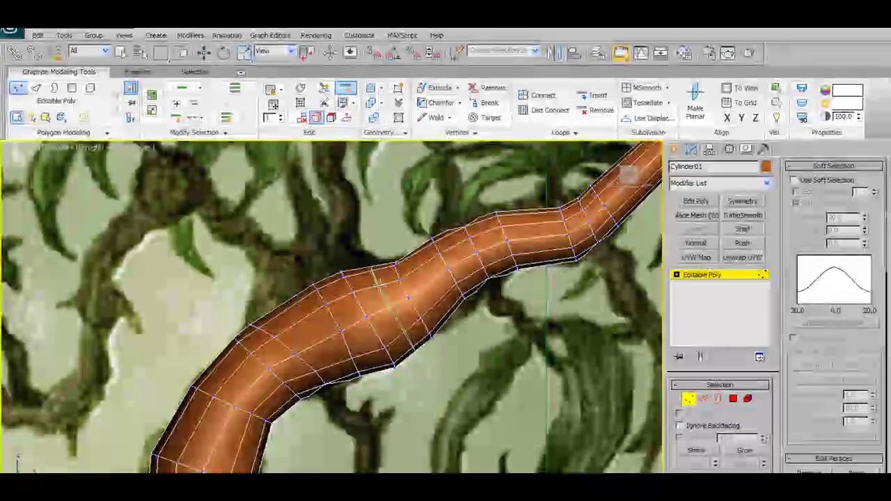
scroll(381, 282, down, 2)
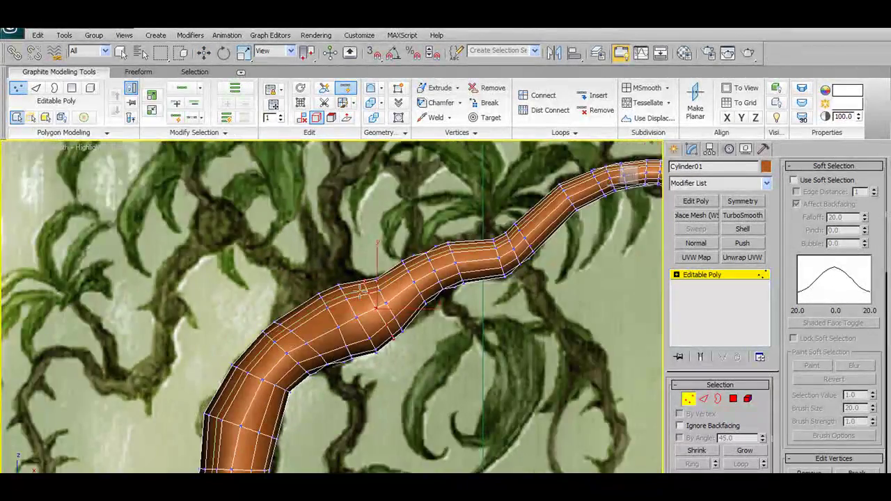
click(343, 299)
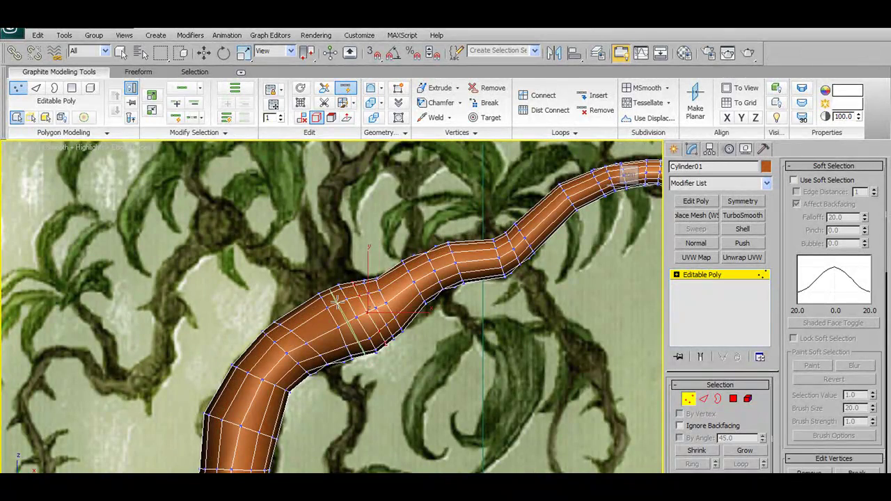
Step: Slide the misaligned vertices on top of the bend along their edges to even out the cross rings
key(w)
alt+middle_drag(481, 313, 385, 318)
scroll(398, 326, up, 8)
scroll(386, 314, up, 3)
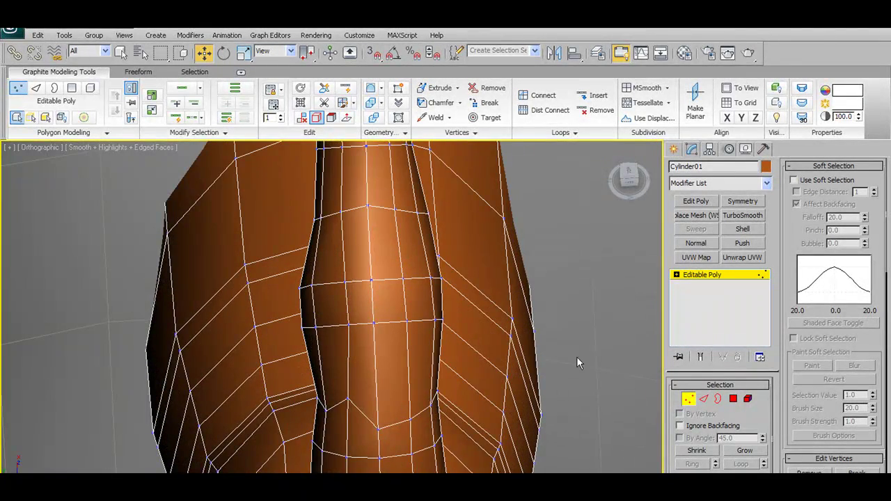
click(346, 399)
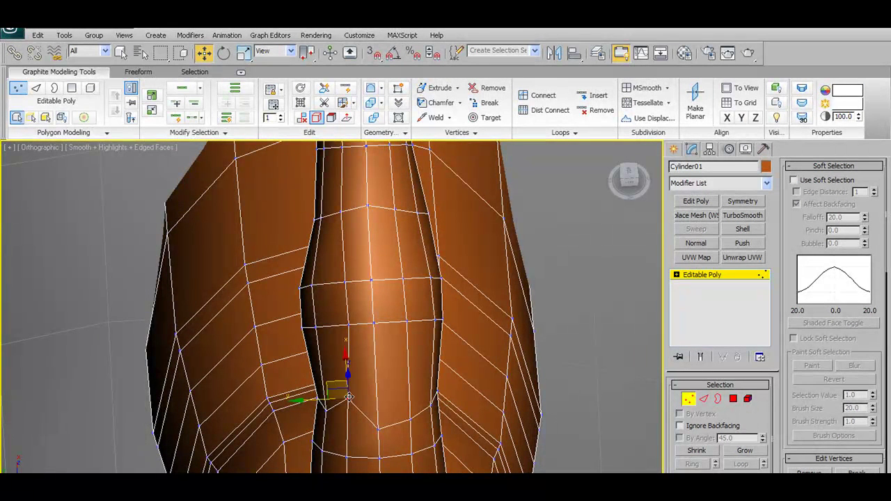
alt+middle_drag(378, 309, 401, 256)
click(352, 242)
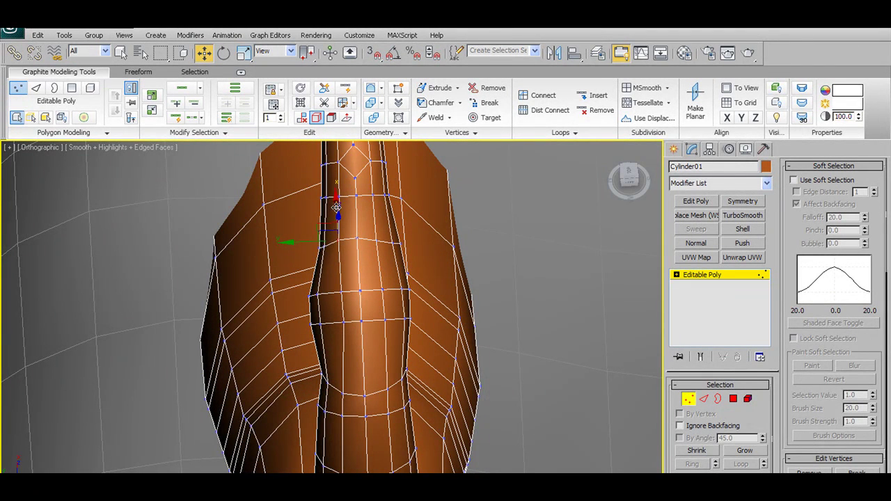
click(381, 243)
alt+middle_drag(390, 278, 418, 299)
Step: Select the six polygons, two wide and three long, on top of the upper bend in polygon mode
click(734, 399)
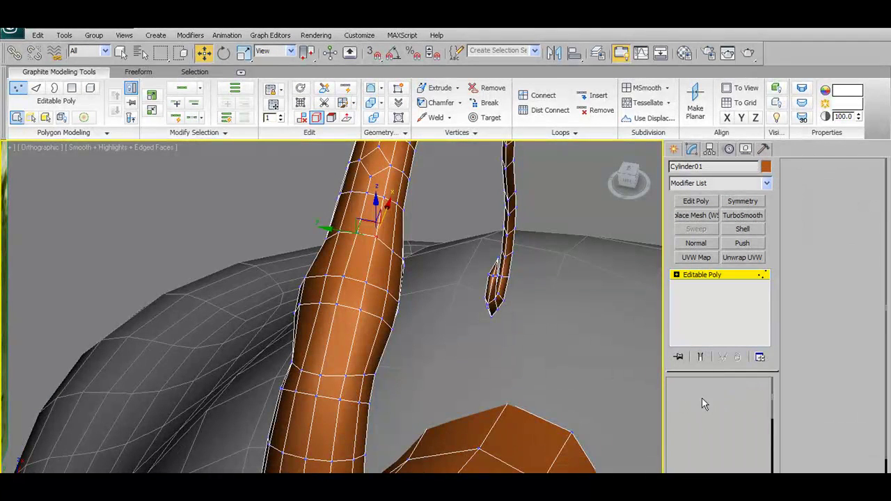
click(343, 335)
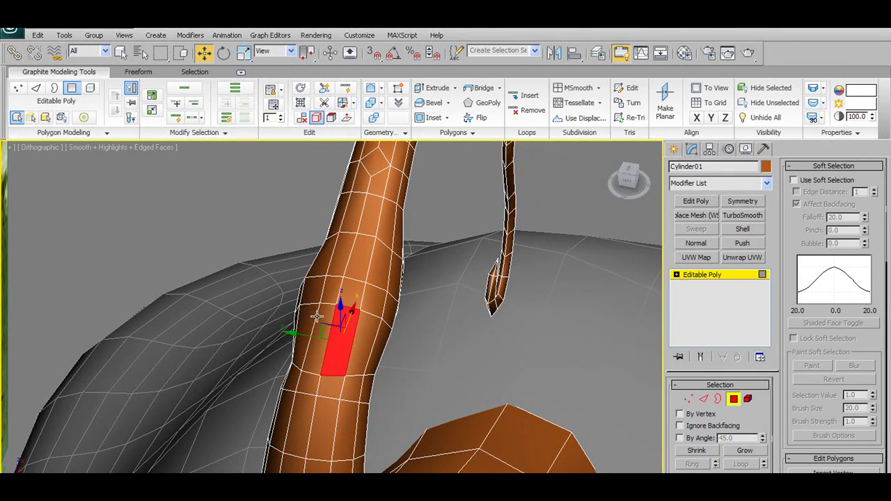
ctrl+click(314, 313)
ctrl+click(317, 293)
ctrl+click(348, 292)
ctrl+click(357, 259)
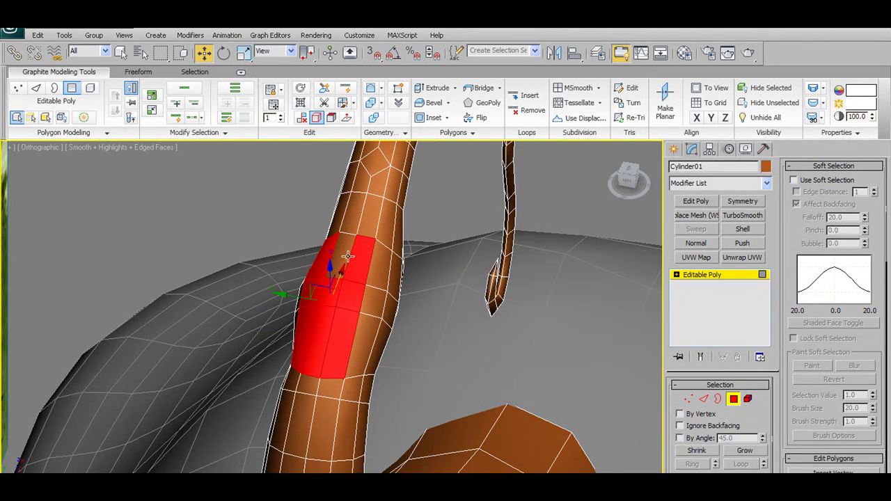
ctrl+click(328, 260)
Step: Extrude the six selected polygons outward into a short stub toward the offshoot in the reference image
alt+middle_drag(327, 259, 372, 287)
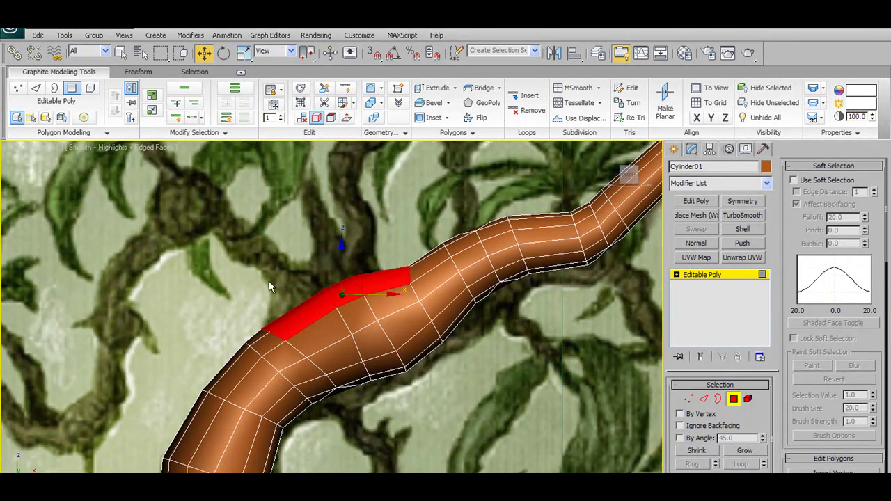
scroll(269, 281, down, 10)
scroll(323, 272, up, 8)
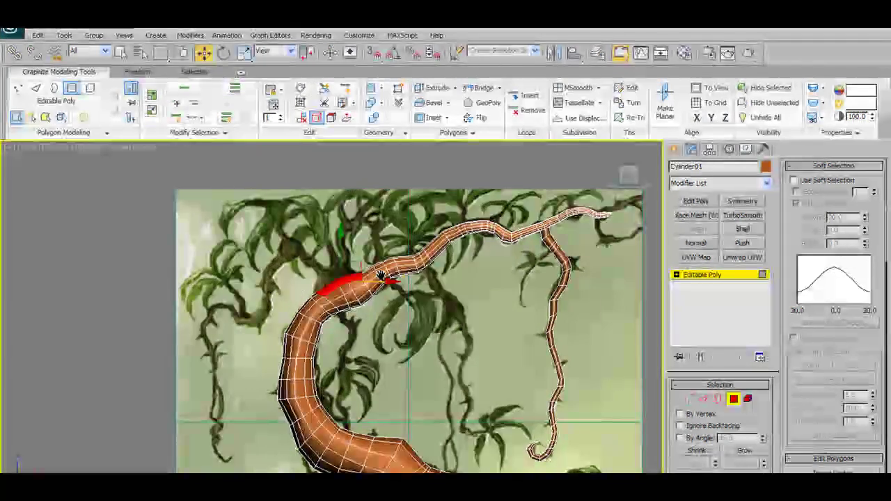
scroll(381, 275, up, 6)
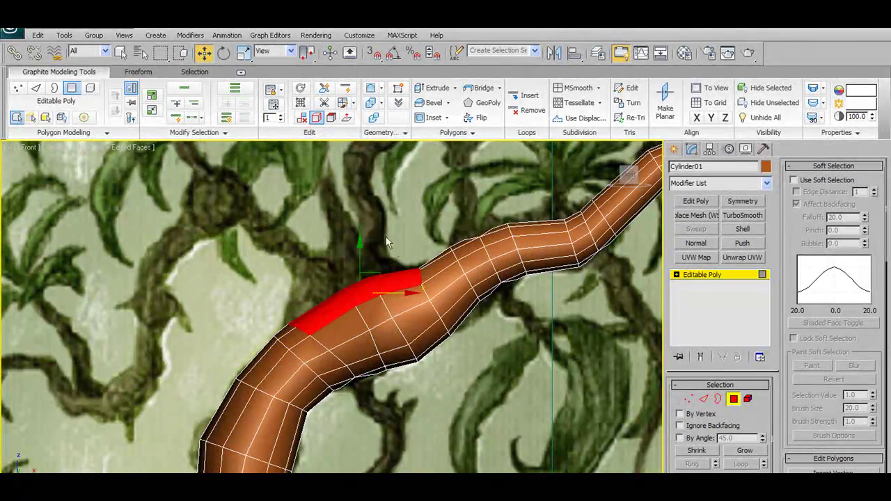
click(451, 90)
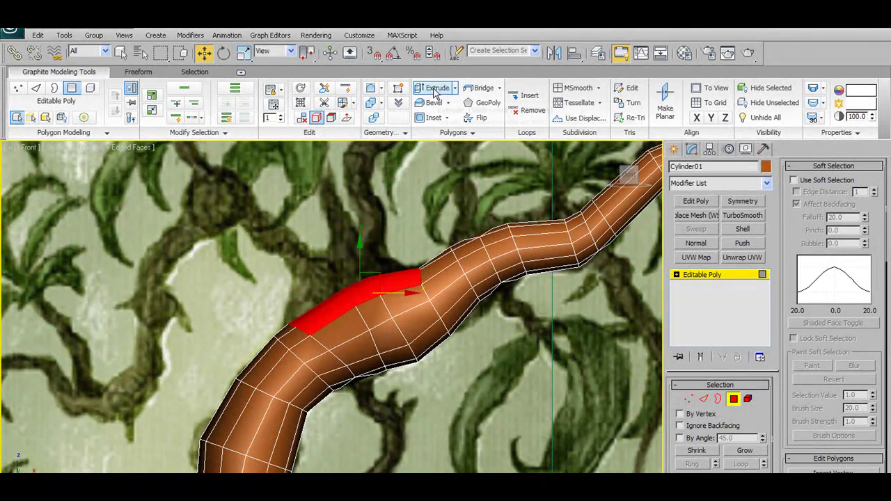
drag(161, 325, 160, 298)
click(101, 371)
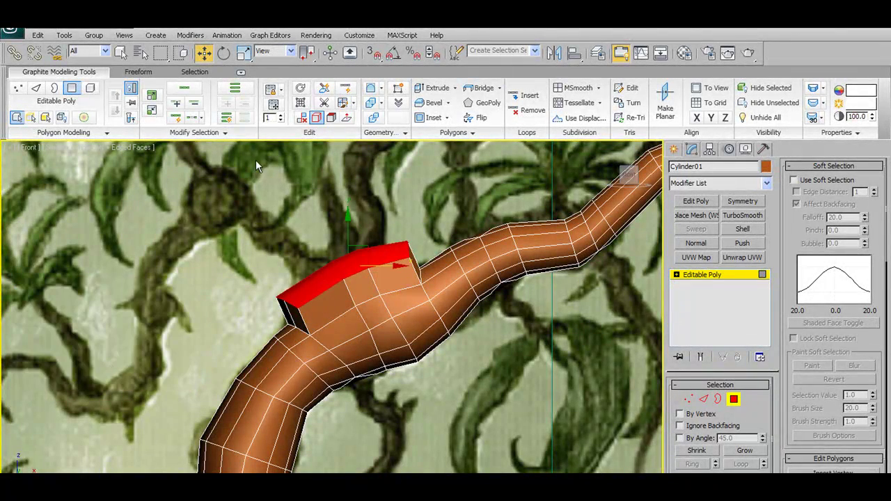
Step: Remove the edge constraint and scale the stub's end polygons down using the Local coordinate system
click(244, 56)
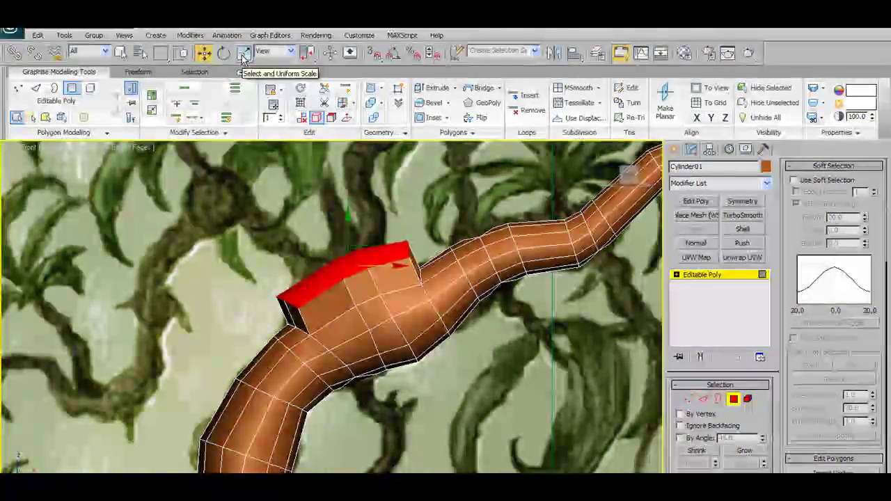
drag(356, 255, 363, 286)
key(ctrl+z)
click(302, 117)
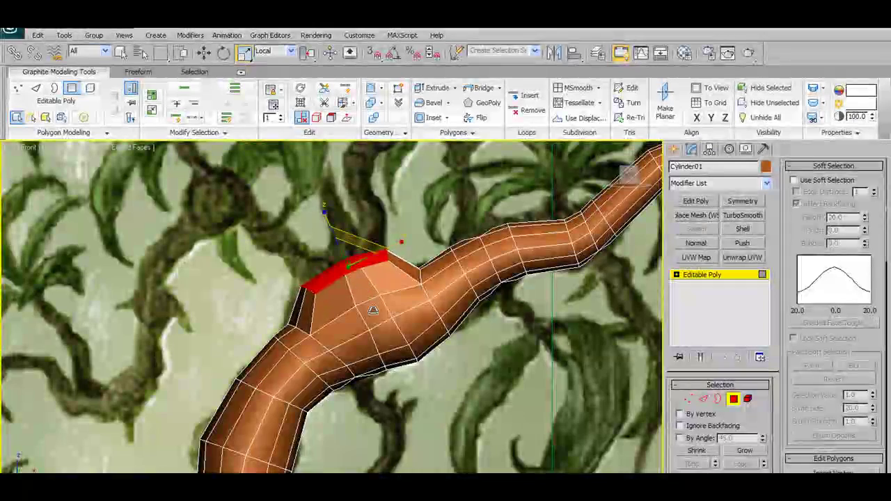
Step: Insert an edge loop around the middle of the extruded stub with SwiftLoop
alt+middle_drag(387, 326, 460, 250)
key(f)
click(345, 88)
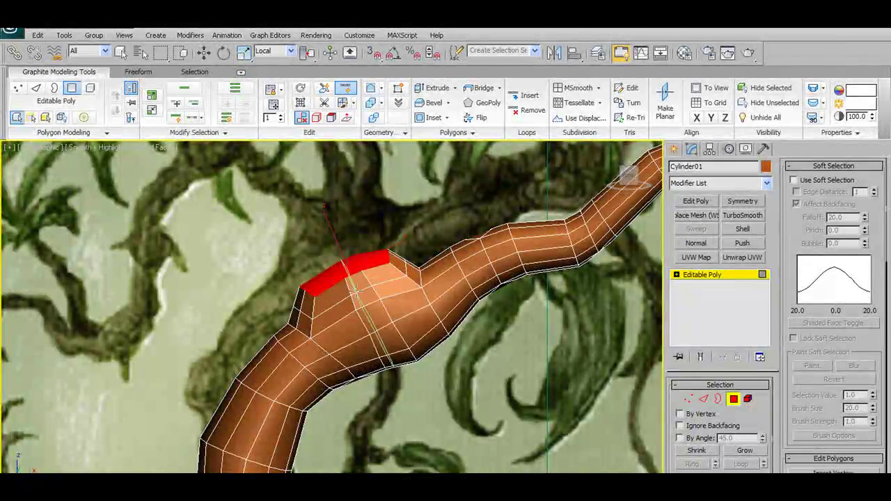
alt+middle_drag(353, 293, 344, 265)
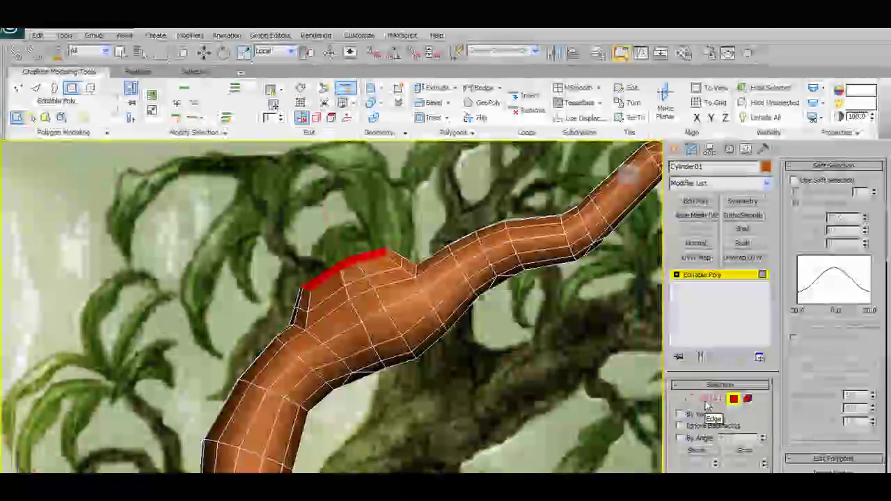
Step: Scale the new edge loop around the stub to 103.5 percent with the Scale Transform Type-In
key(2)
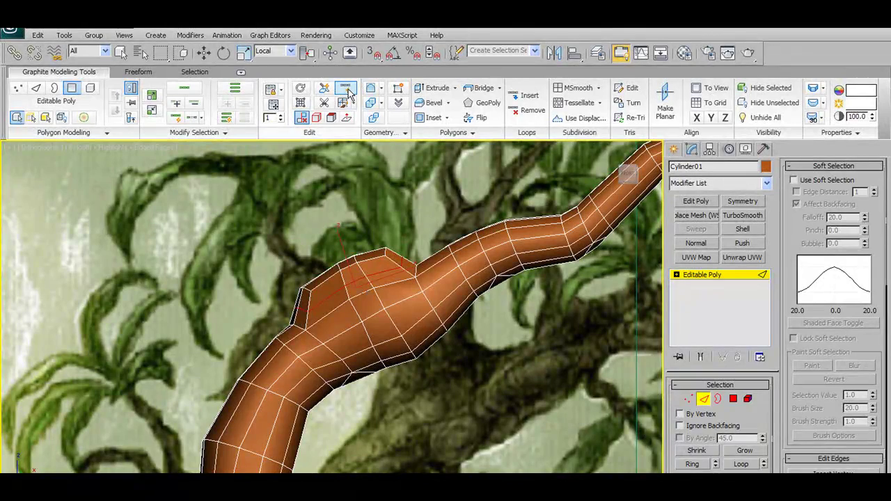
key(F12)
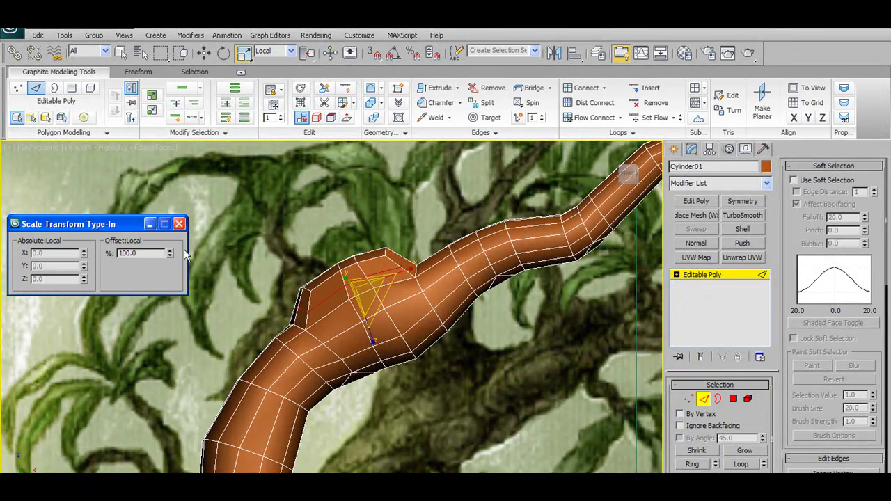
drag(168, 253, 177, 229)
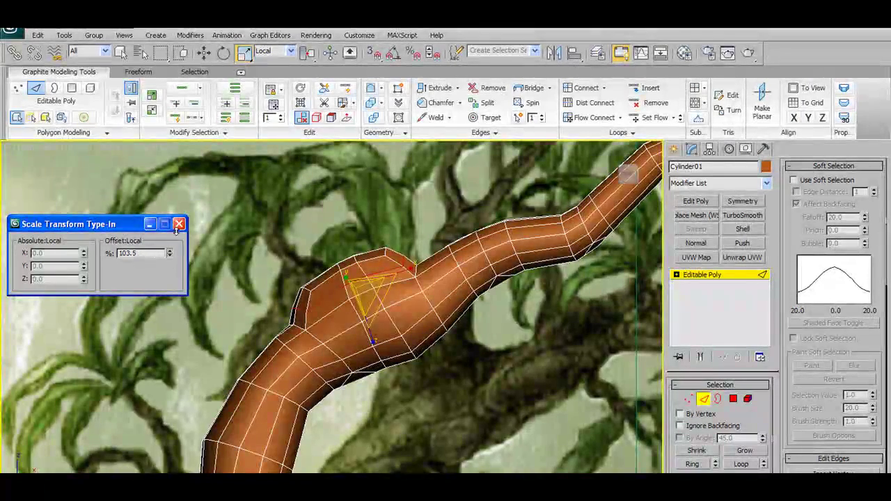
Step: Close the scale dialog and insert more edge loops through the stub with SwiftLoop
alt+middle_drag(310, 312, 326, 326)
click(179, 225)
scroll(332, 216, down, 10)
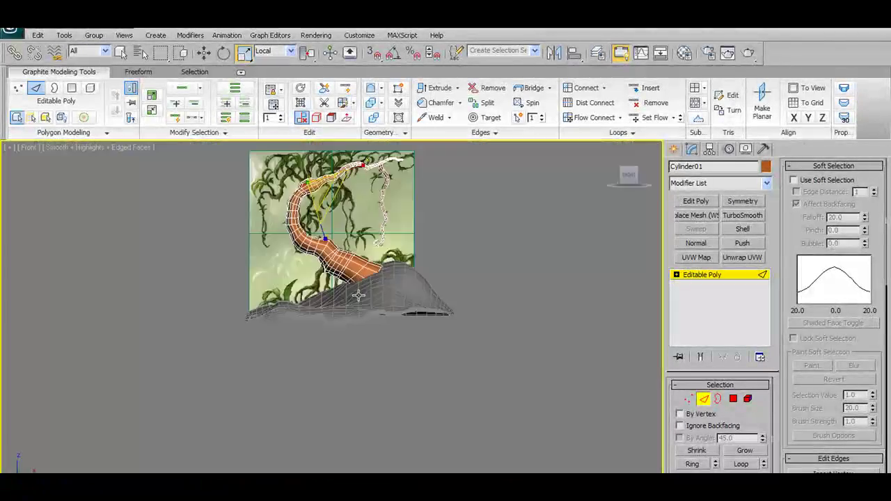
alt+middle_drag(331, 216, 354, 326)
scroll(367, 278, up, 10)
alt+middle_drag(366, 277, 388, 400)
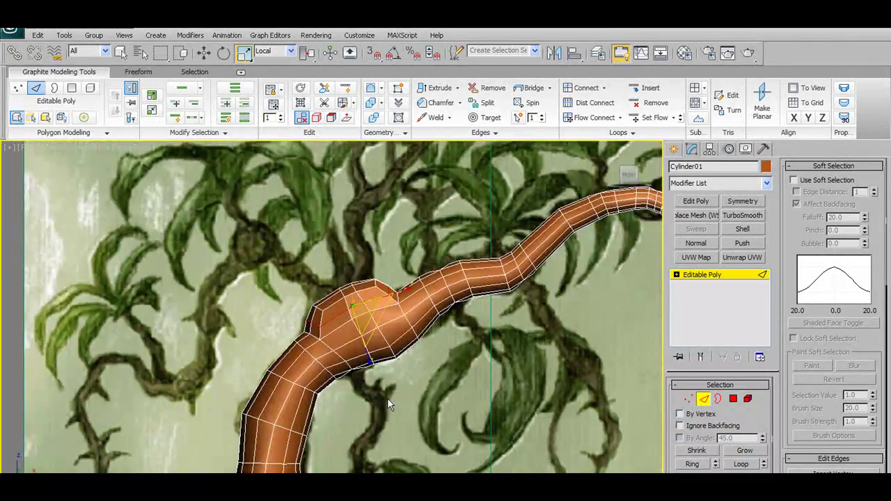
scroll(395, 356, up, 5)
alt+middle_drag(390, 351, 369, 328)
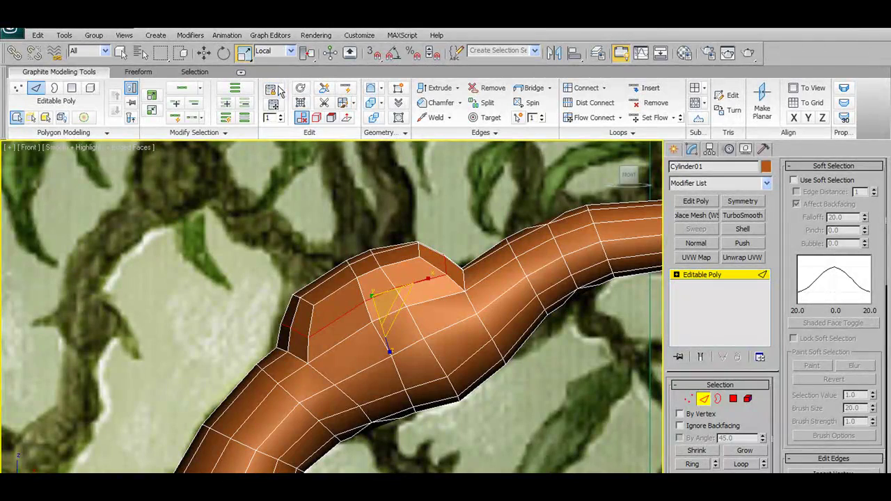
click(345, 87)
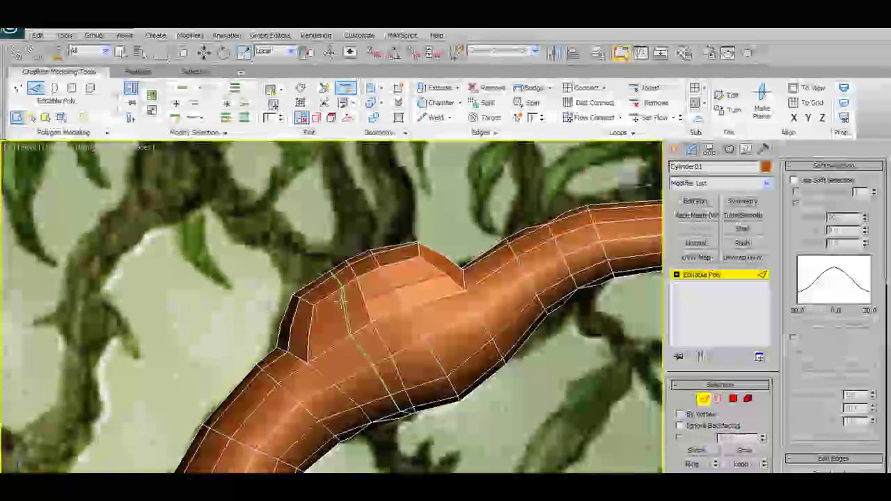
click(339, 301)
click(376, 282)
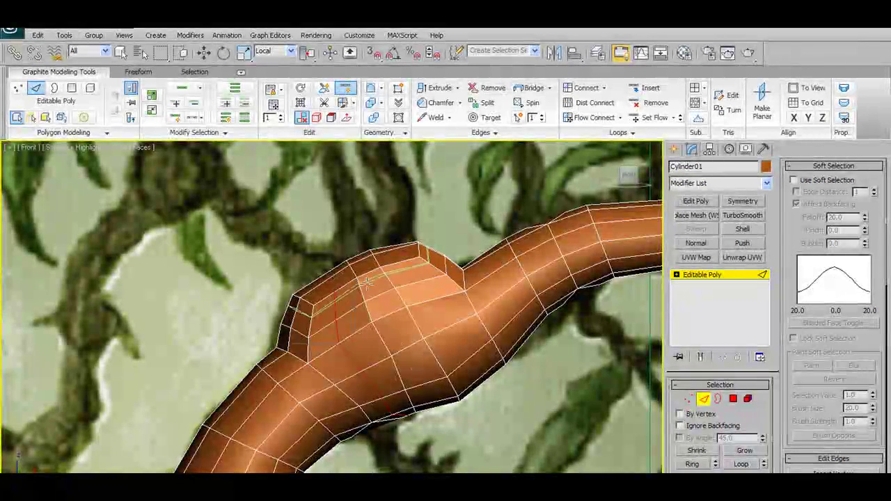
click(406, 267)
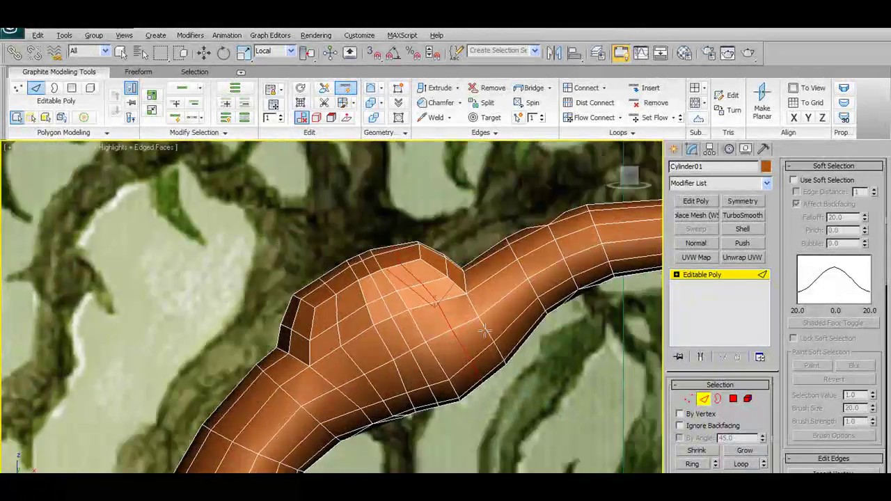
Step: Select a two-by-two block of polygons on the stub's end face, near the thinner side of the branch
alt+middle_drag(516, 230, 597, 326)
click(733, 398)
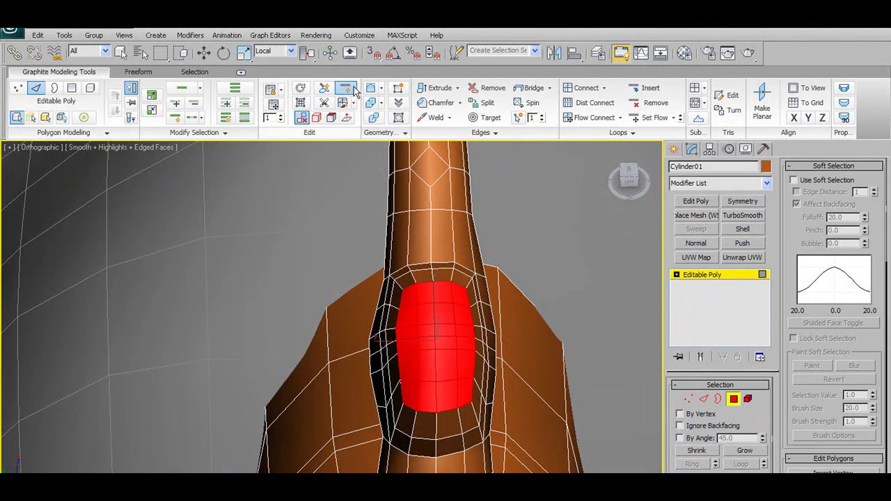
alt+middle_drag(413, 177, 412, 282)
key(w)
click(412, 287)
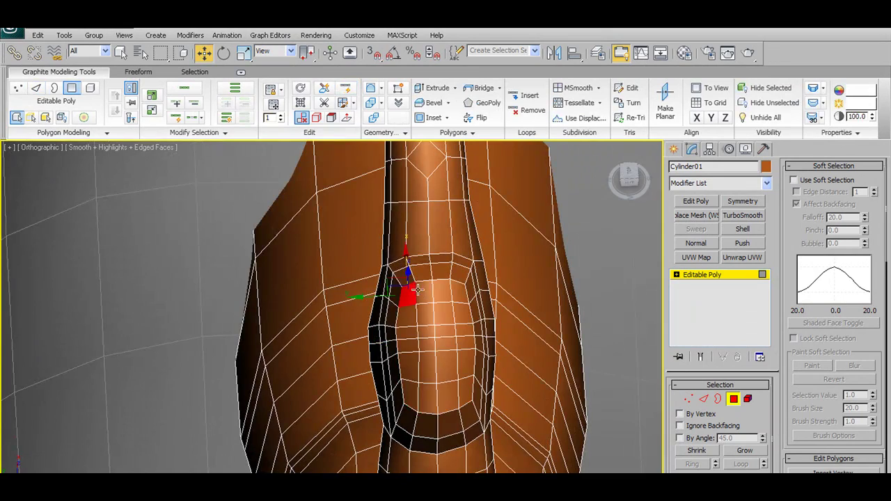
ctrl+click(431, 289)
ctrl+click(457, 294)
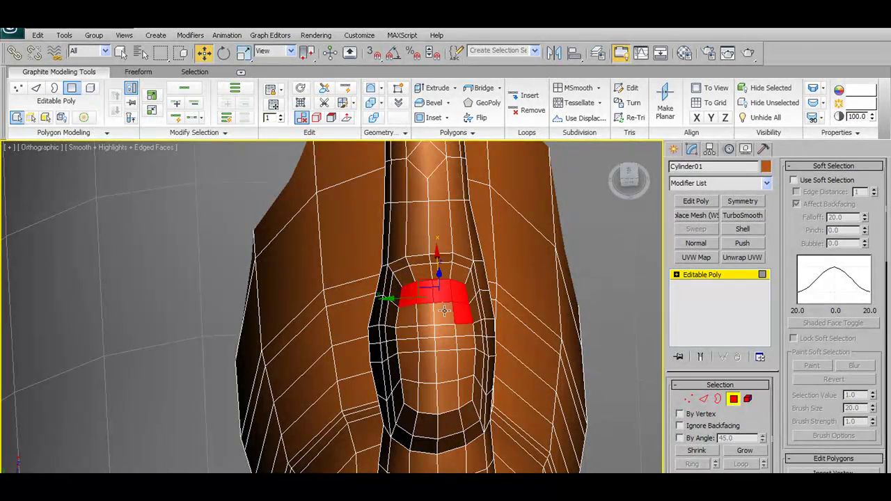
alt+middle_drag(415, 313, 460, 292)
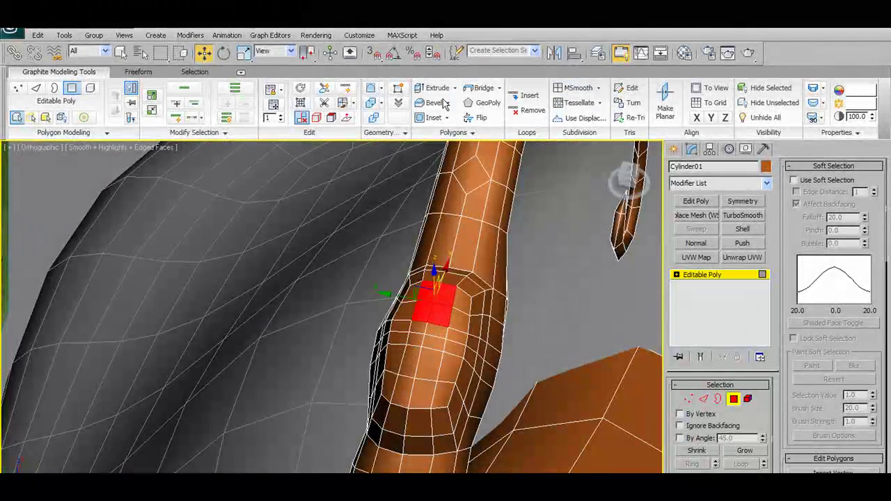
Step: Inset the four selected polygons as a group by 0.3
shift+click(431, 119)
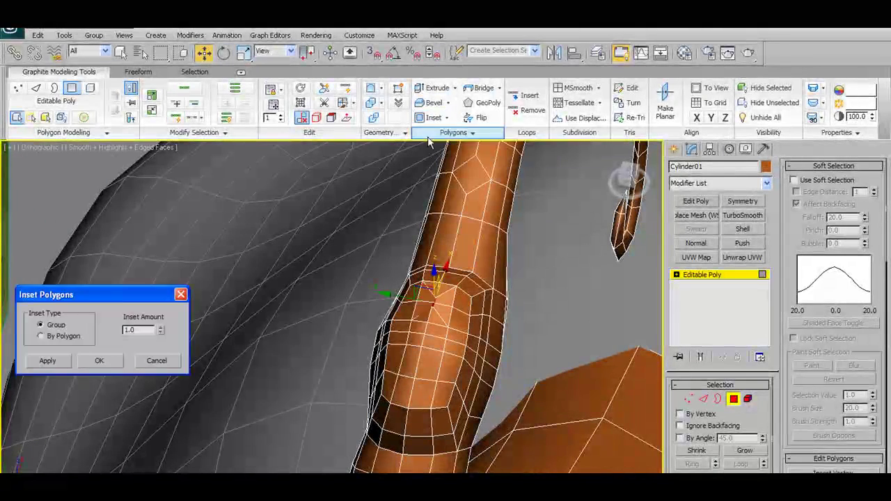
drag(161, 335, 194, 386)
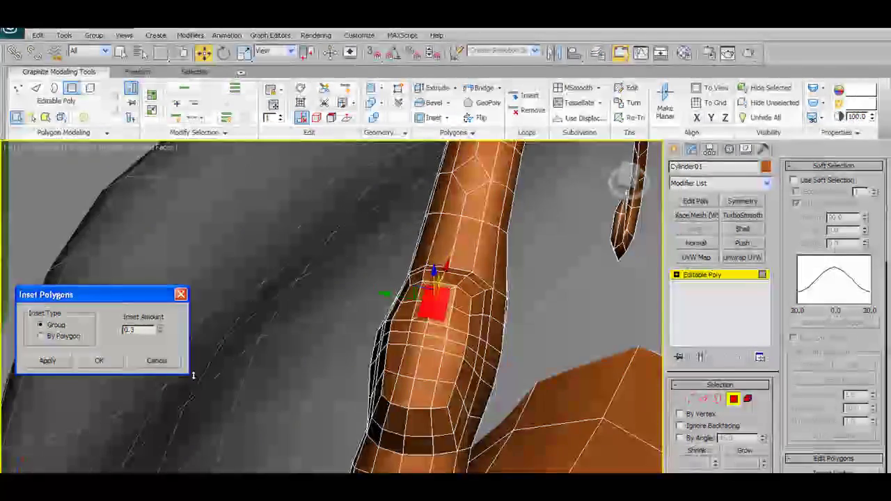
click(100, 360)
alt+middle_drag(327, 374, 561, 342)
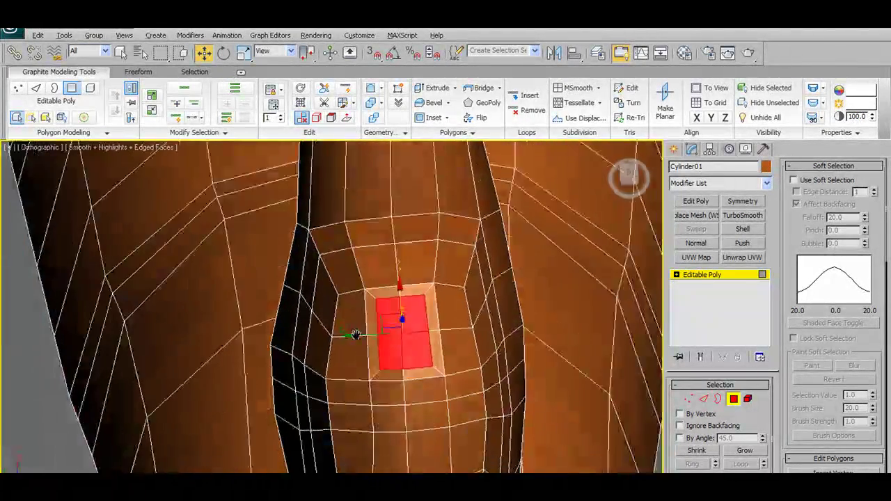
scroll(613, 369, up, 2)
key(1)
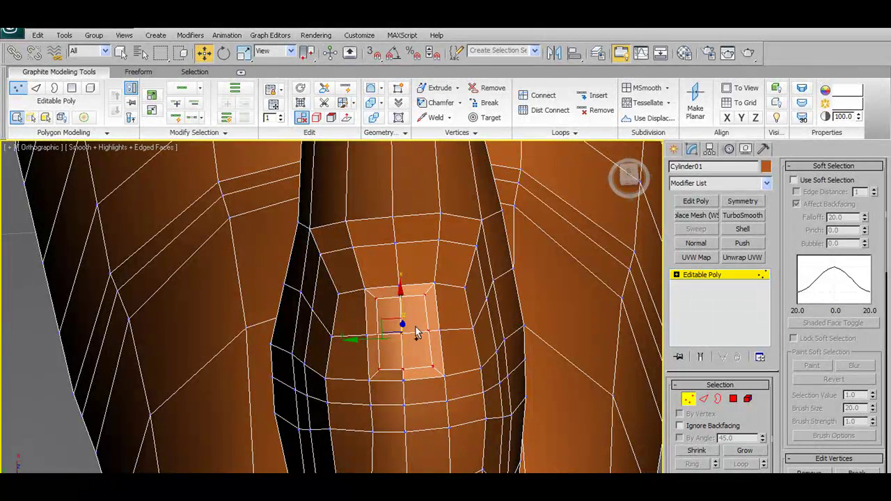
drag(413, 346, 462, 353)
drag(438, 319, 445, 280)
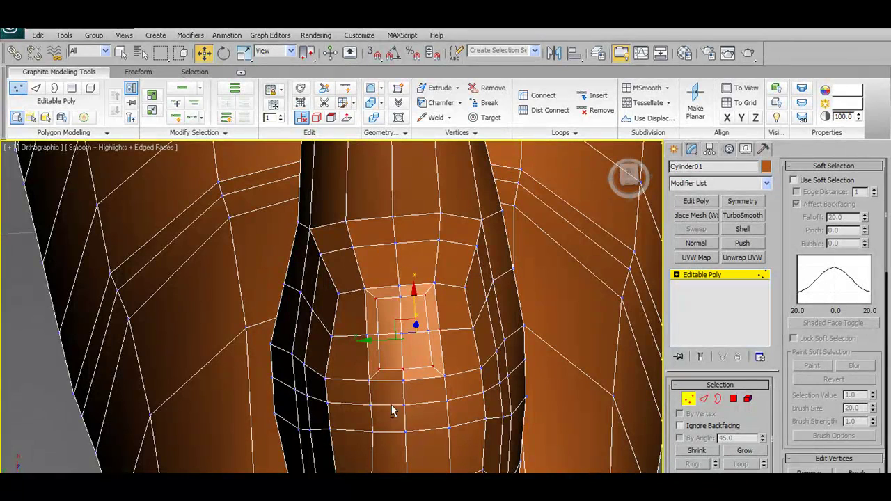
drag(427, 395, 426, 391)
key(r)
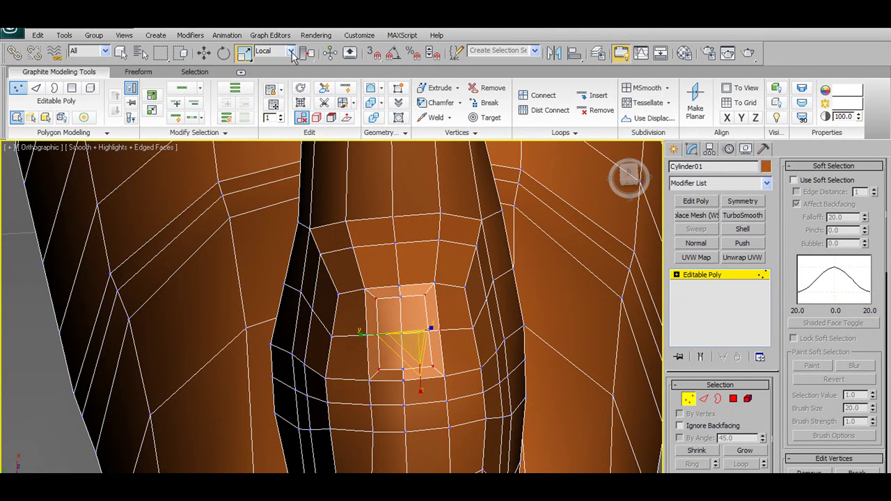
alt+middle_drag(401, 358, 403, 360)
click(378, 305)
Step: Cut edges from the four corners of the inset to its centre vertex
click(346, 108)
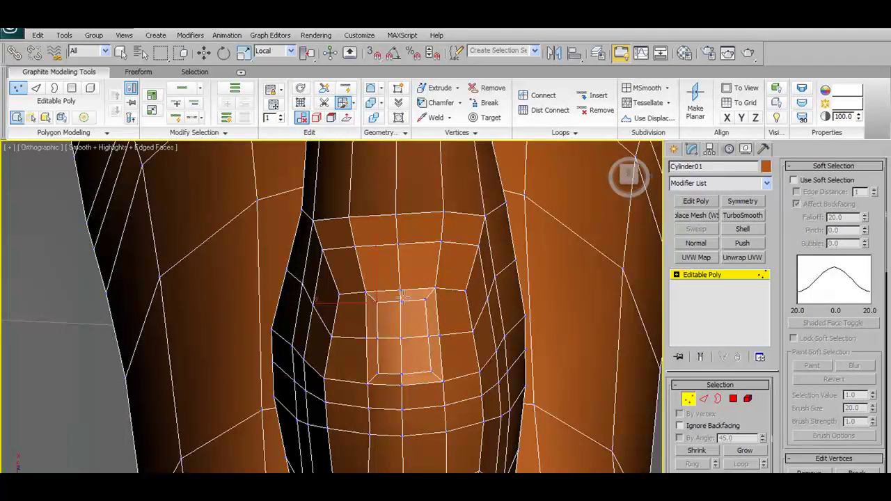
click(379, 373)
click(402, 338)
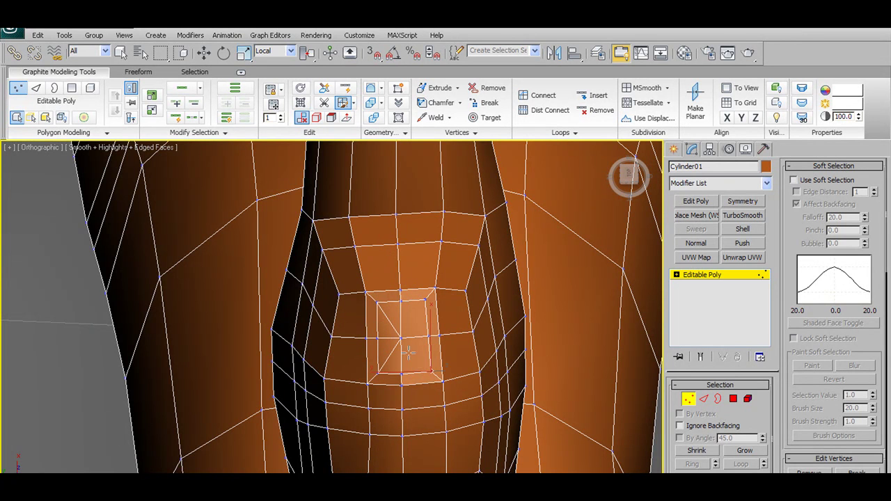
click(425, 299)
Step: Select the inset's corner and centre vertices and scale them inward in Local coordinates to round the inset into an octagon
key(w)
drag(379, 311, 375, 300)
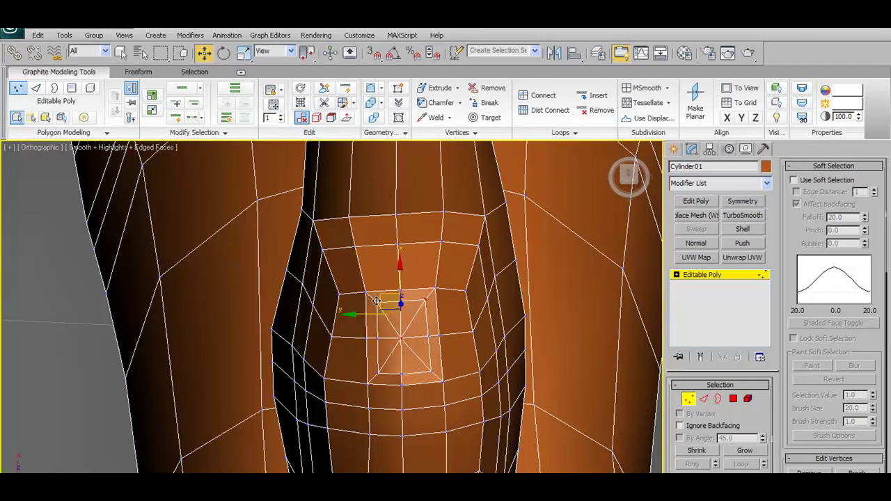
ctrl+click(401, 338)
ctrl+click(431, 373)
ctrl+click(378, 374)
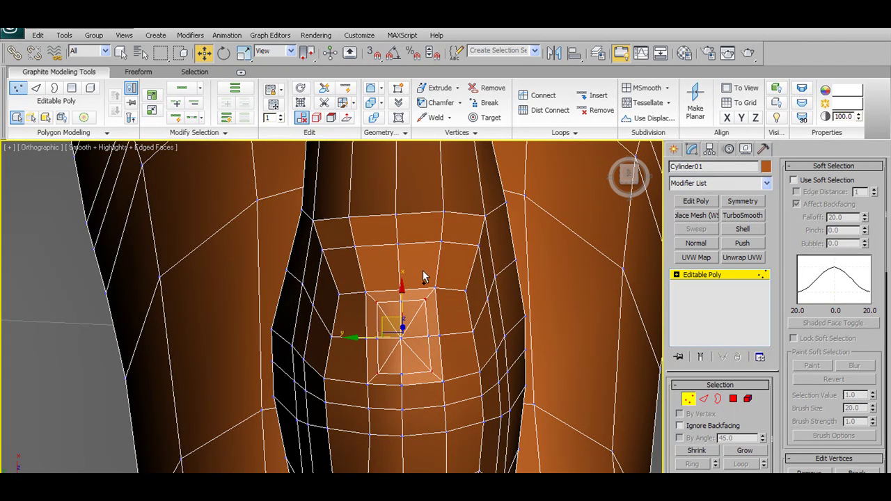
key(r)
drag(425, 357, 417, 350)
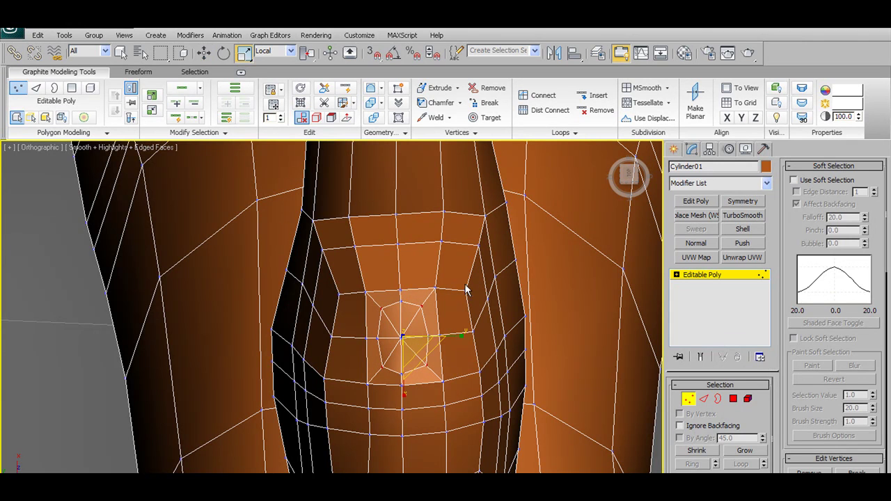
Step: Convert the octagon to a polygon selection and scale it wider along its local axes
click(736, 397)
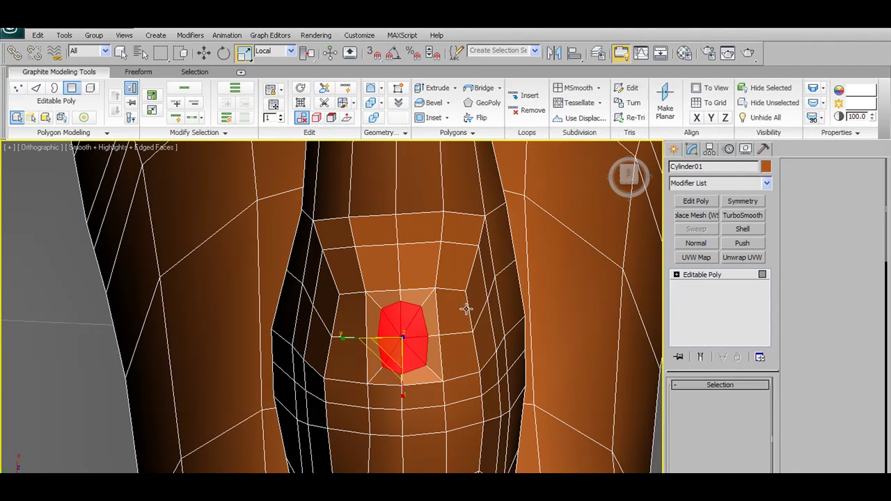
alt+middle_drag(466, 313, 461, 315)
drag(446, 344, 463, 342)
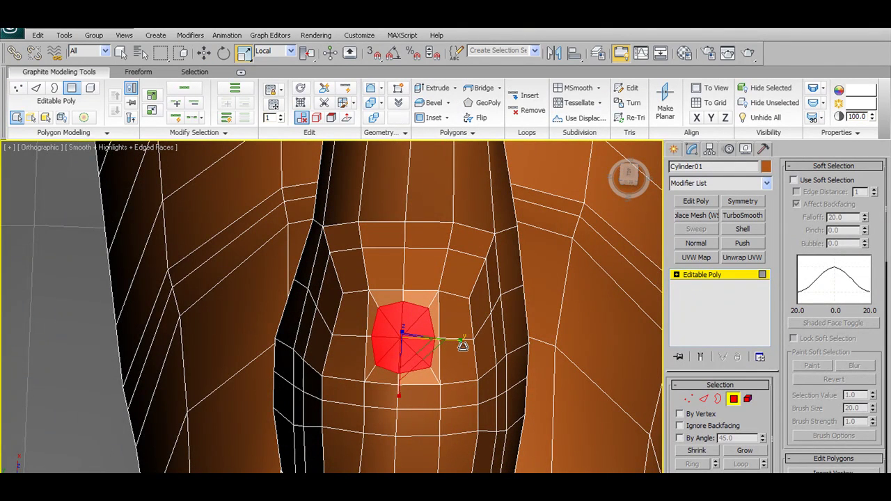
drag(402, 398, 400, 402)
Step: Move the octagon's polygons slightly outward from the stub in the front view
alt+middle_drag(402, 400, 379, 313)
key(w)
key(shift+z)
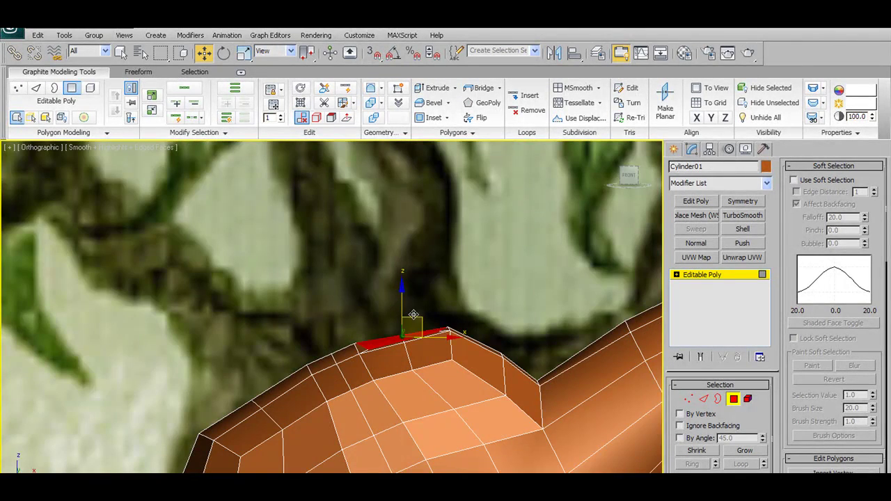
drag(413, 309, 413, 304)
alt+middle_drag(414, 312, 423, 363)
mouse_move(423, 364)
middle_down()
mouse_move(429, 358)
mouse_move(416, 380)
mouse_move(497, 366)
mouse_move(424, 362)
mouse_move(418, 374)
mouse_move(471, 362)
mouse_move(440, 367)
middle_up()
key(z)
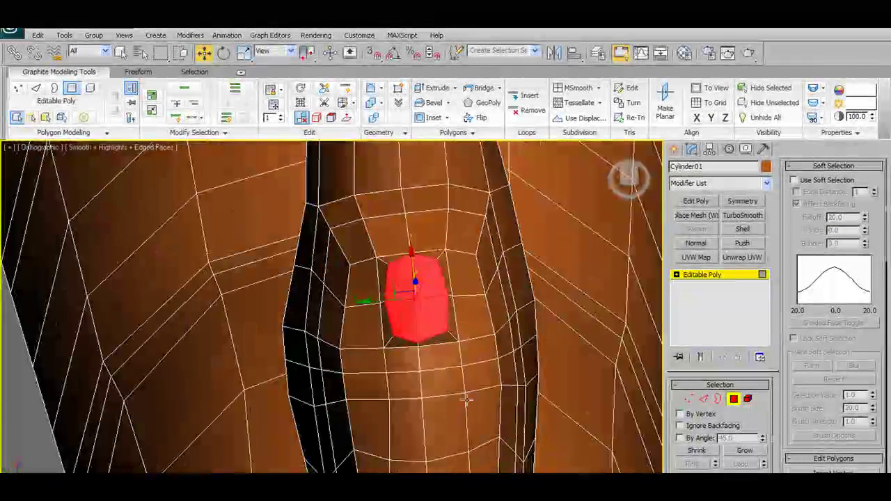
Step: Select the four polygons adjacent to the raised octagon and inset them as a group by less than 0.3
click(435, 363)
alt+middle_drag(407, 361, 421, 357)
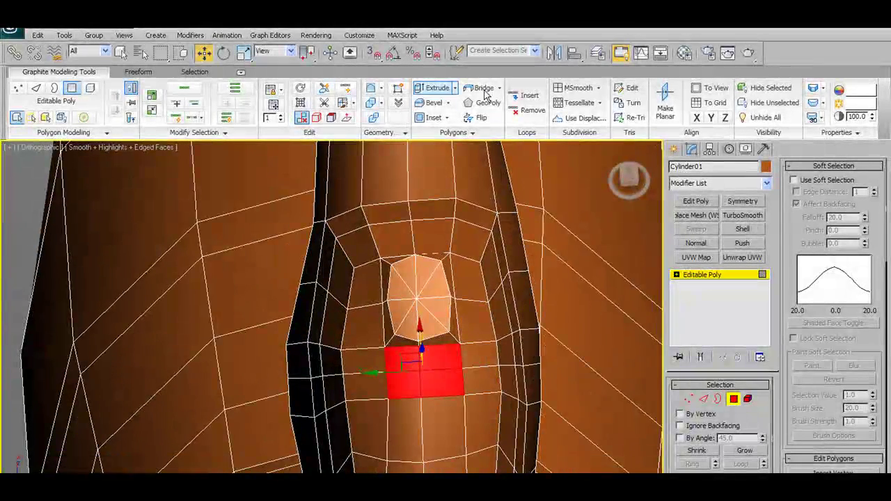
shift+click(435, 118)
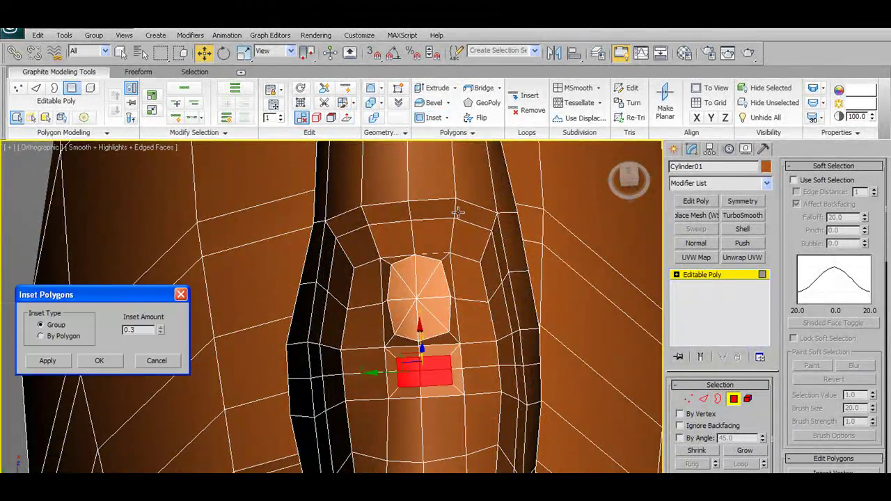
drag(169, 336, 168, 359)
click(101, 361)
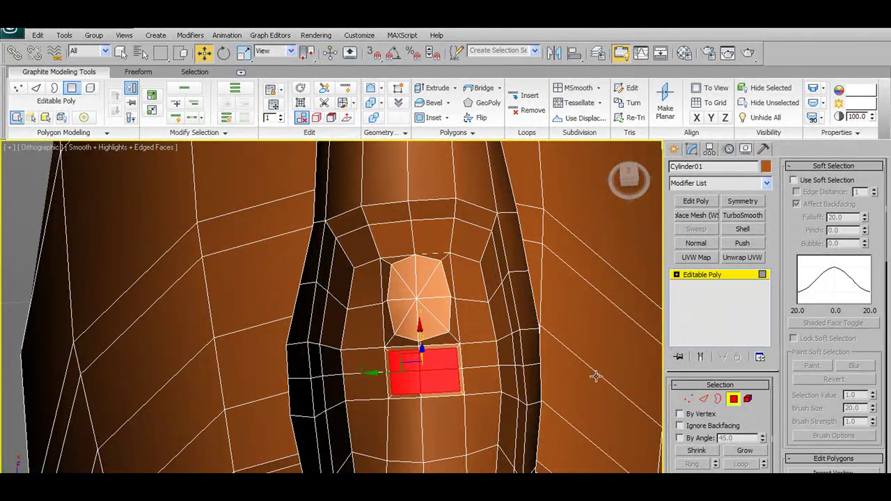
Step: Cut edges from the corners of the second inset to its centre vertex
click(689, 399)
click(343, 102)
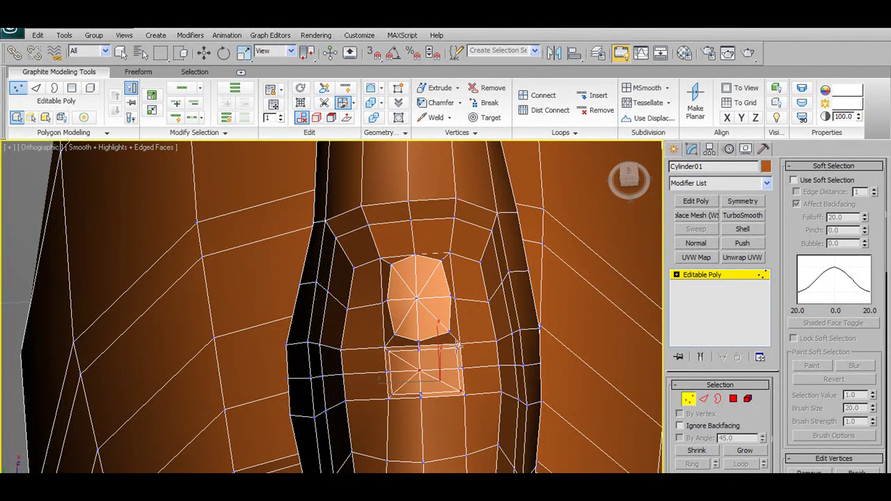
alt+middle_drag(464, 331, 593, 360)
Step: Select the second inset's corner vertices and scale them inward with the edge constraint on to form an octagon
key(w)
click(457, 353)
ctrl+click(394, 356)
ctrl+click(389, 388)
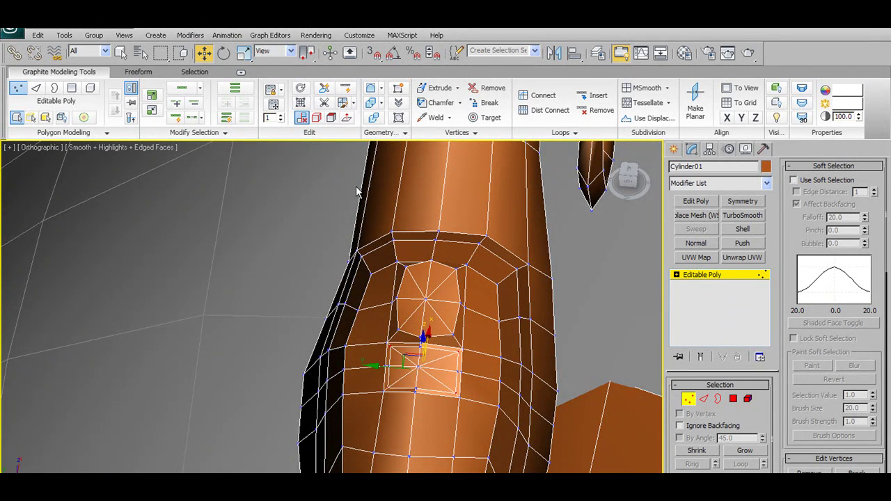
click(316, 117)
key(r)
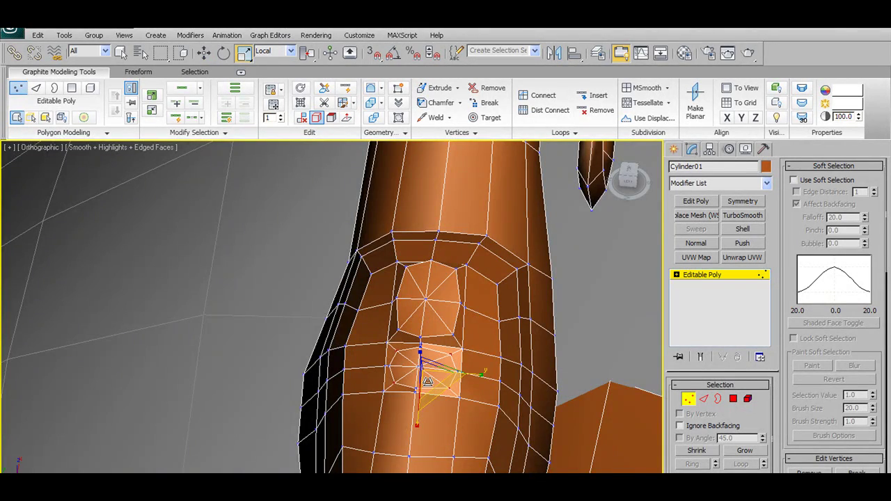
alt+middle_drag(448, 371, 481, 393)
Step: Convert the second octagon to a polygon selection, narrow it, and move it slightly outward with the edge constraint off
ctrl+click(734, 399)
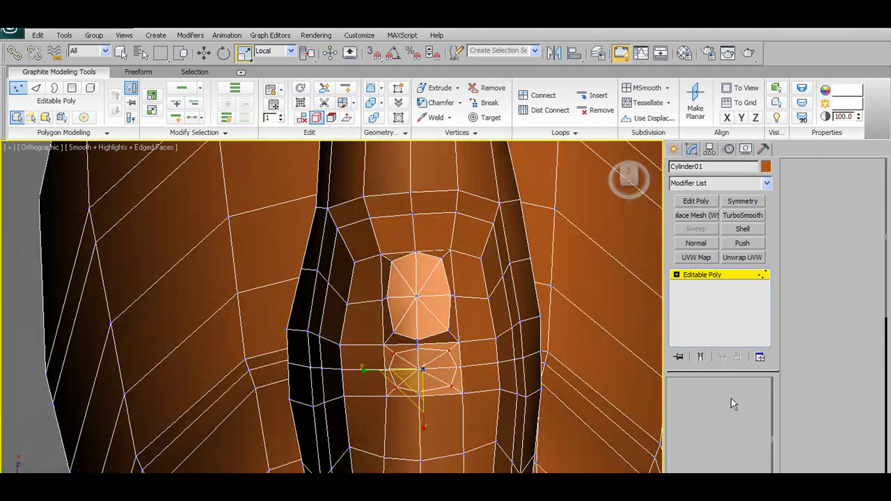
alt+middle_drag(434, 408, 423, 426)
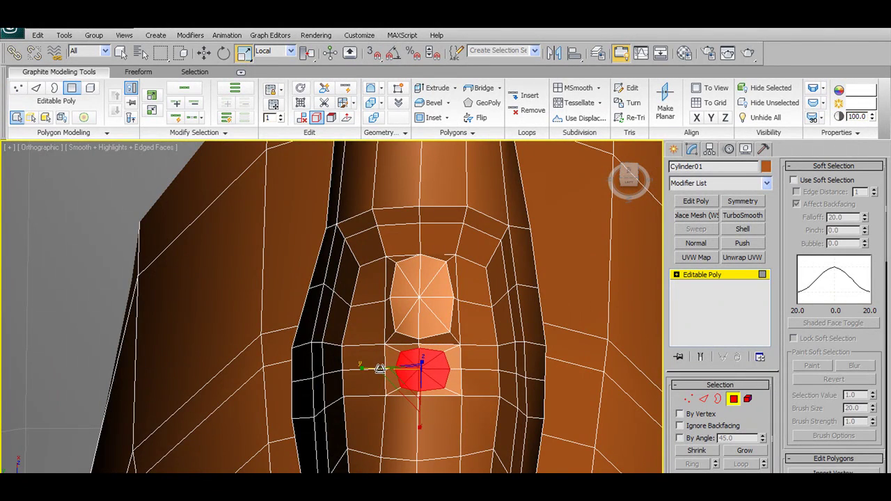
alt+middle_drag(376, 369, 269, 309)
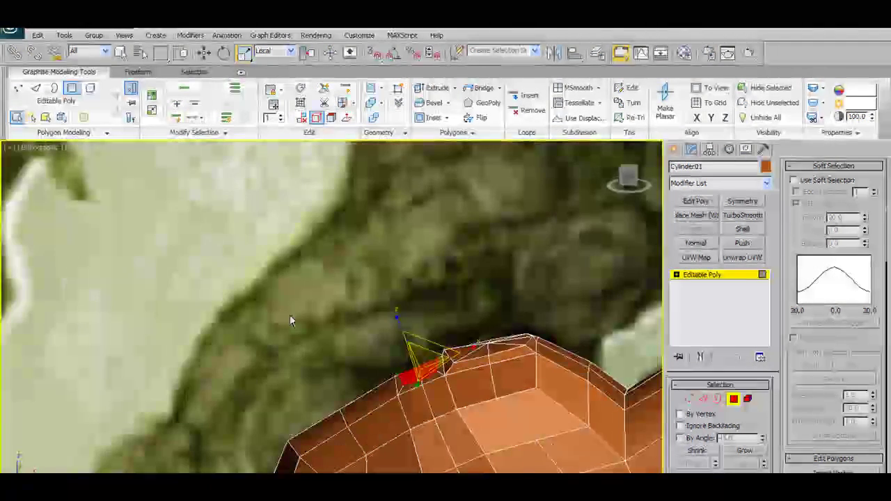
key(w)
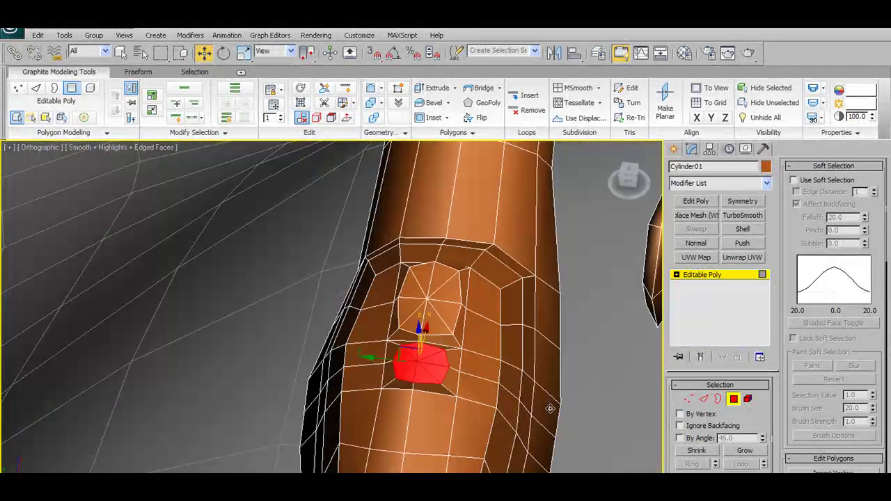
Step: Select the polygons directly below the second octagon on the bend's stub and inset them as a group
alt+middle_drag(550, 409, 439, 181)
click(430, 425)
ctrl+click(406, 421)
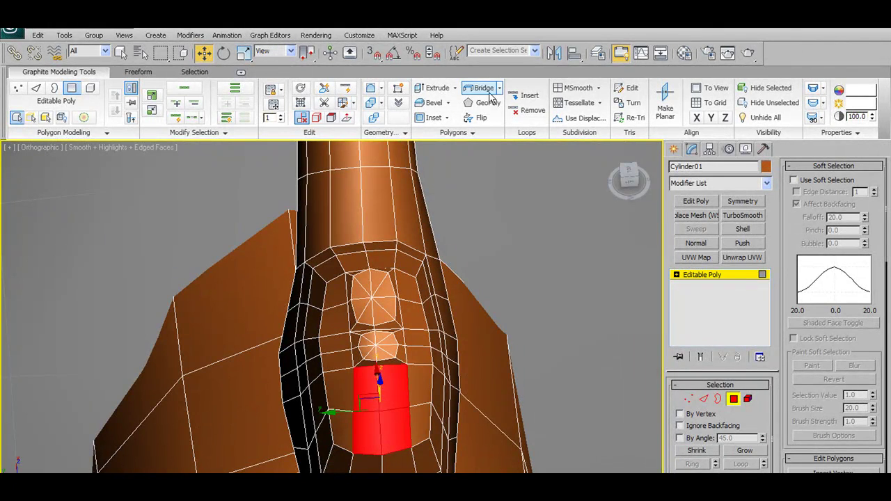
shift+click(436, 119)
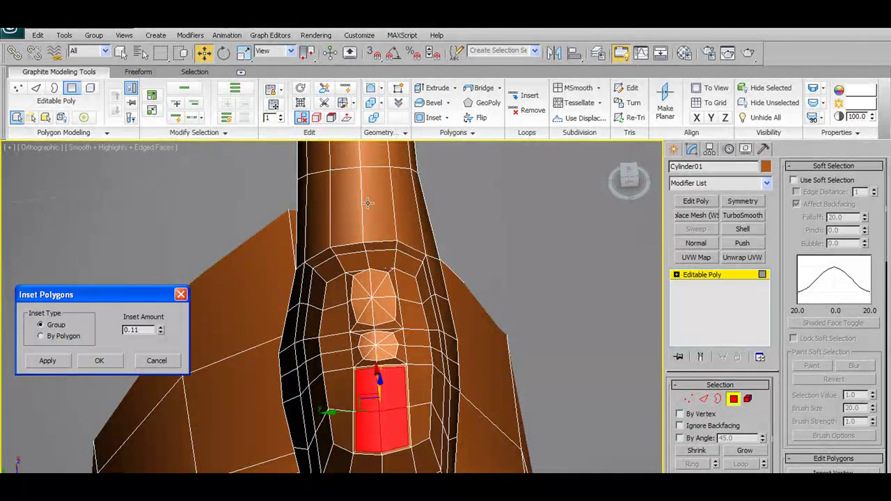
alt+middle_drag(307, 315, 295, 326)
click(99, 361)
Step: Switch to local scaling and adjust the vertices of the third inset, working from its centre vertex
alt+middle_drag(475, 344, 466, 319)
key(r)
alt+middle_drag(384, 340, 338, 299)
key(shift+z)
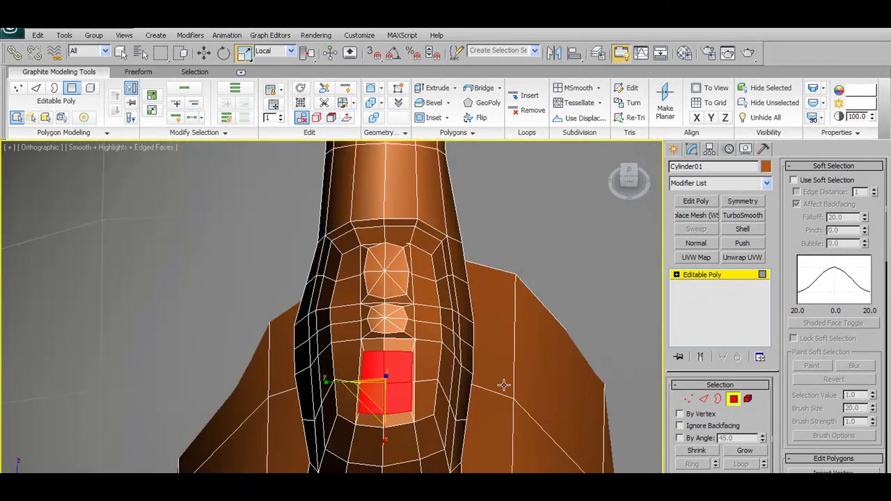
click(688, 402)
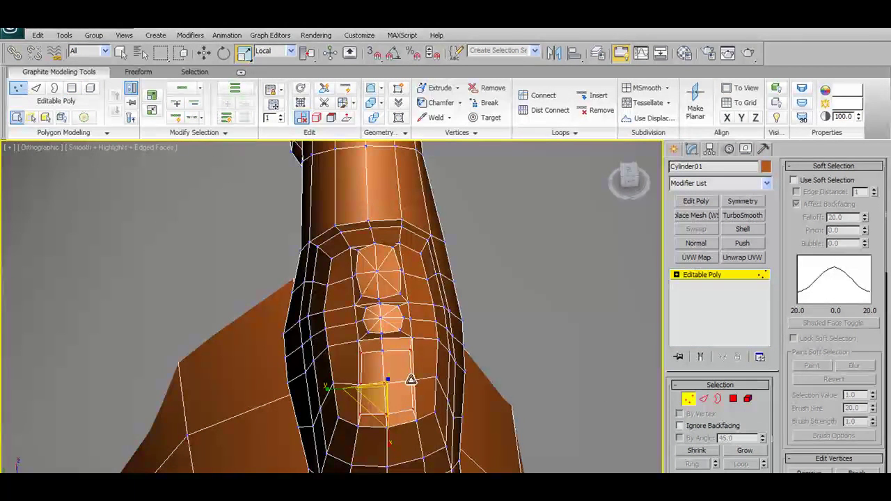
click(379, 382)
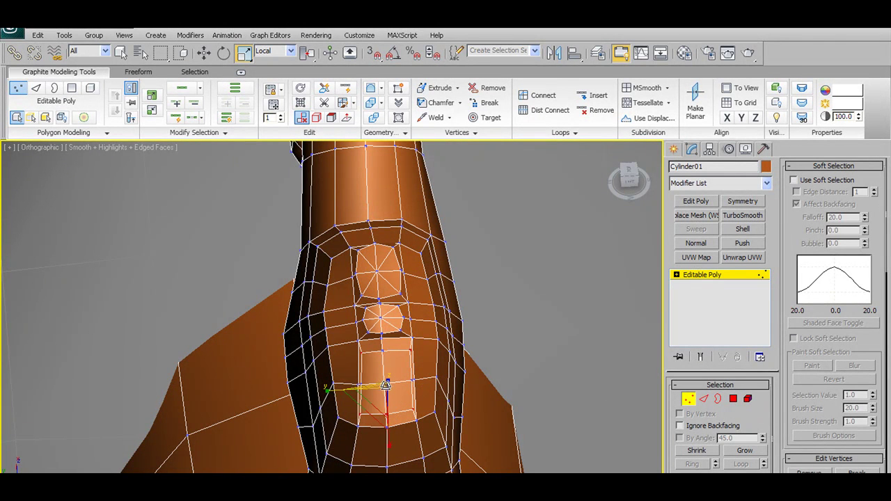
drag(387, 416, 398, 472)
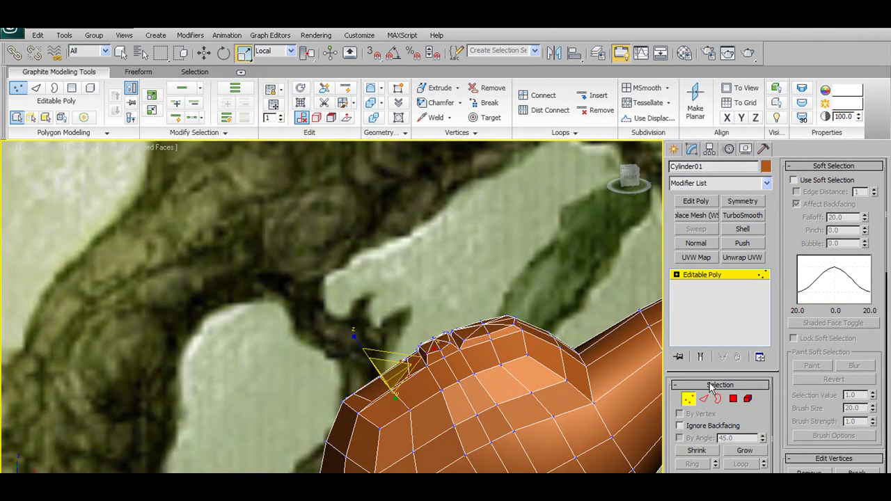
Step: Convert the third patch to a polygon selection and move it slightly outward from the stub's surface
key(ctrl+4)
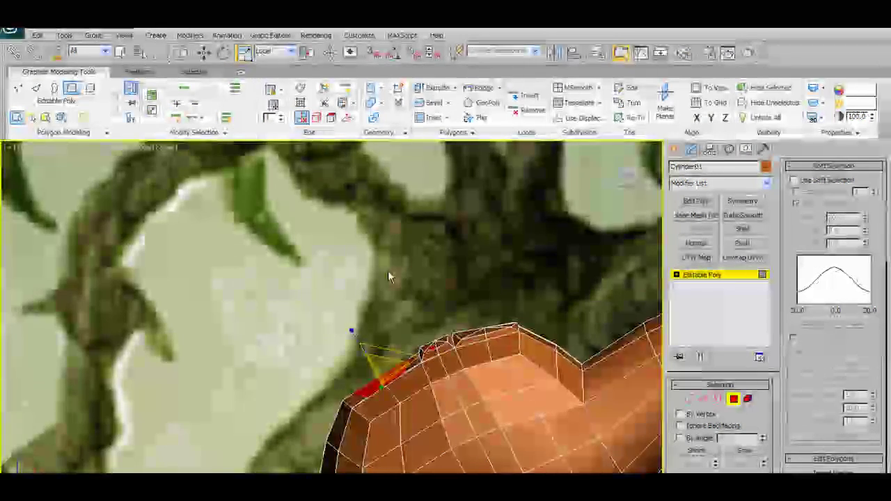
key(w)
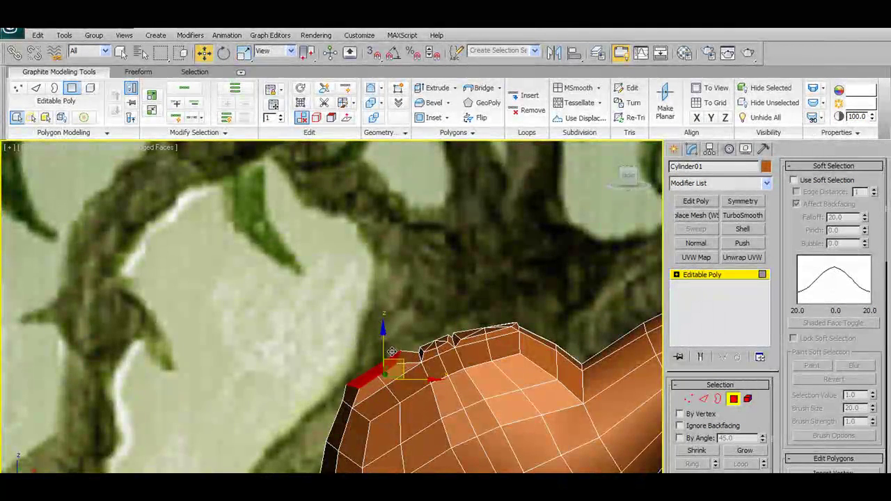
scroll(517, 377, down, 5)
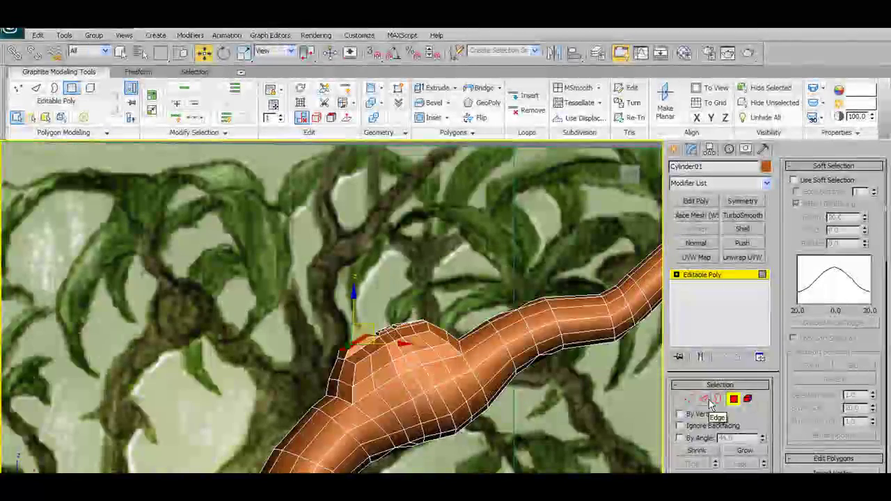
Step: Select the entire branch element and apply Smooth to its polygons
click(733, 399)
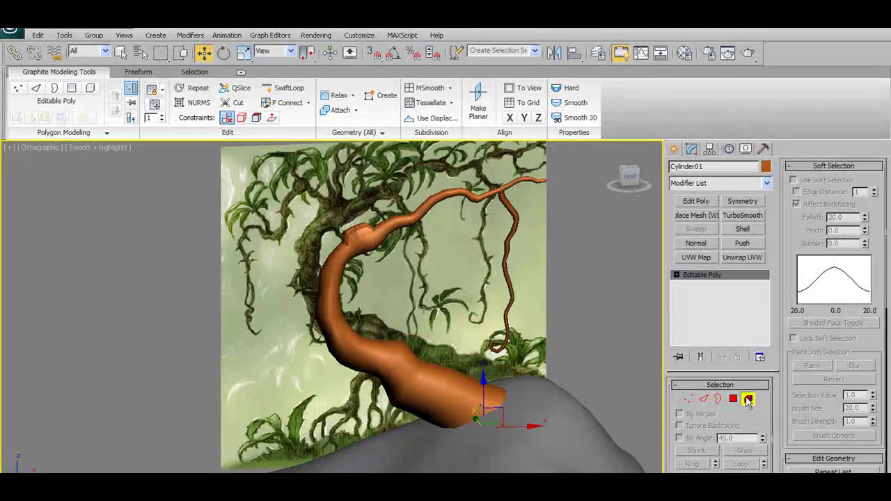
click(747, 399)
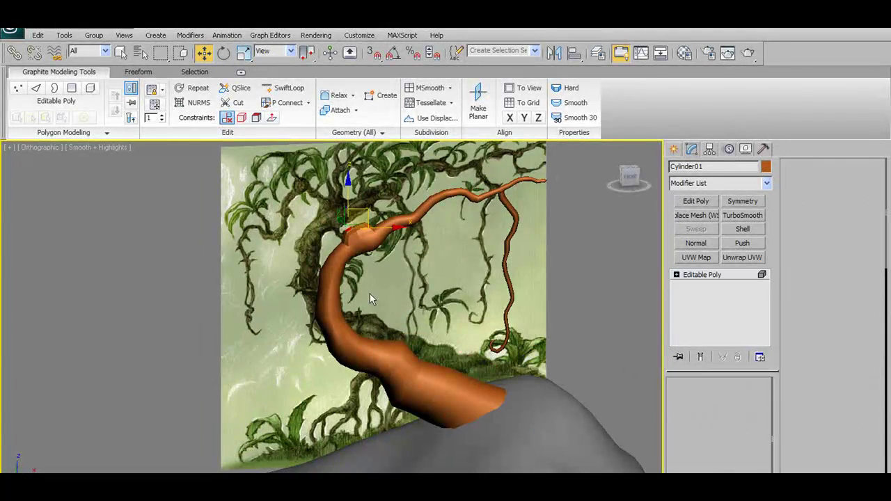
key(5)
click(357, 251)
scroll(427, 225, up, 3)
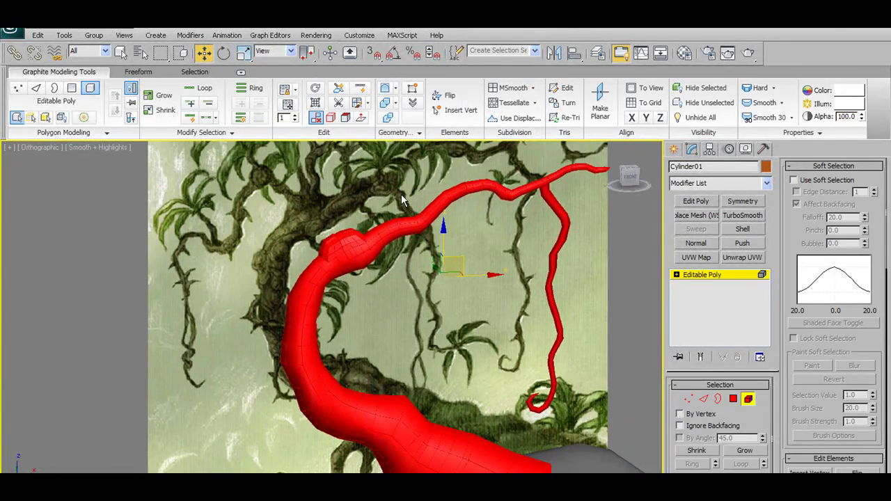
click(513, 87)
click(764, 104)
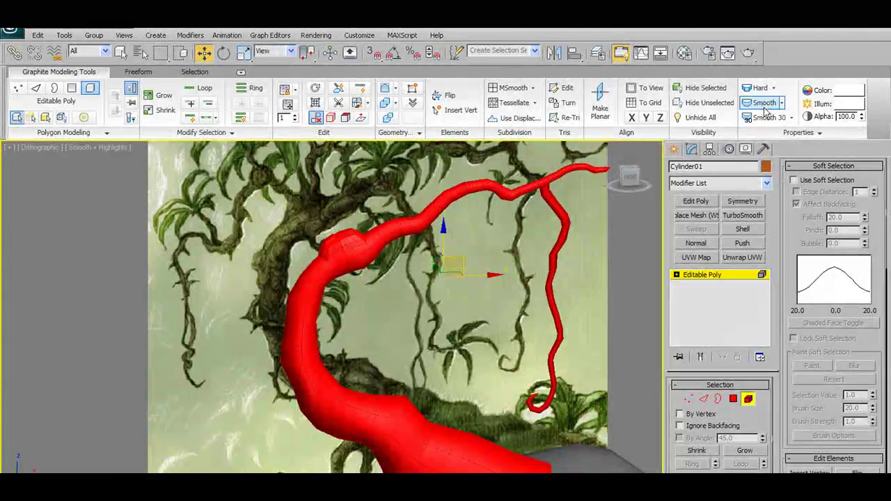
click(737, 401)
Step: Return to the front view and save the tree scene as a new file
alt+middle_drag(411, 354, 342, 308)
scroll(385, 350, down, 3)
key(f)
scroll(251, 244, up, 3)
click(10, 31)
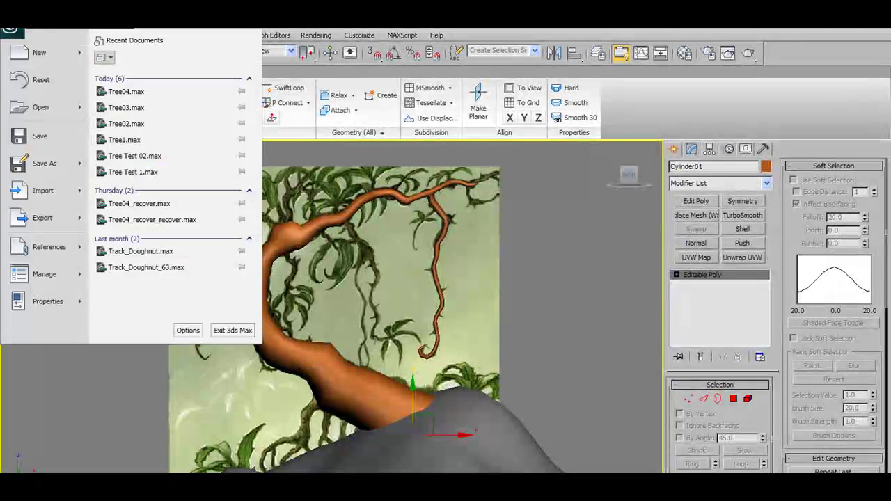
click(44, 161)
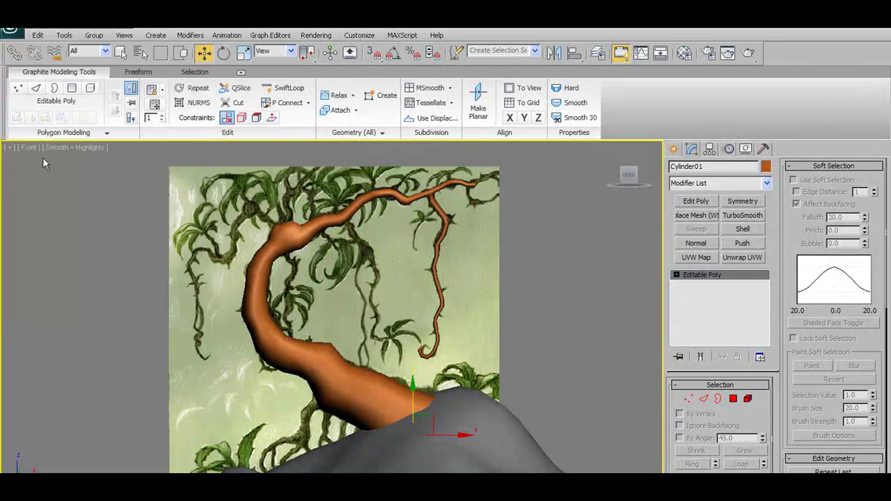
click(318, 169)
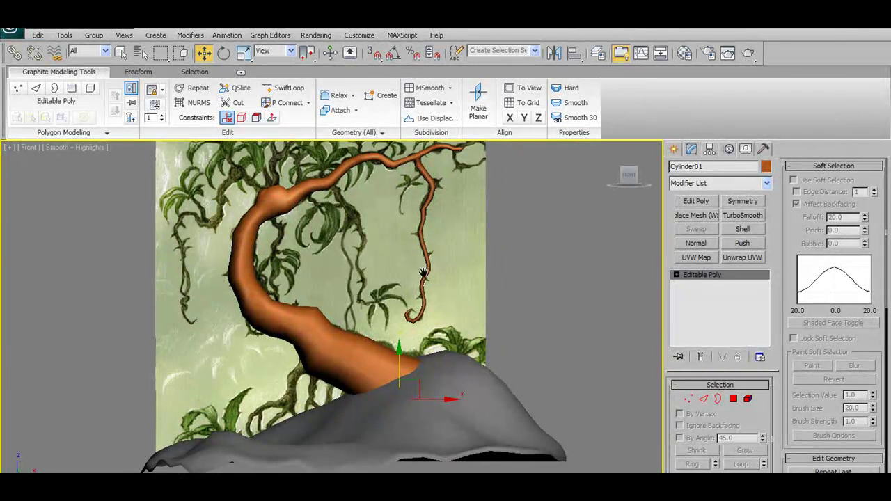
Step: Show edged faces and draw a freehand spline on the grid from the thin branch up into the leaf tuft near its tip
scroll(347, 171, up, 4)
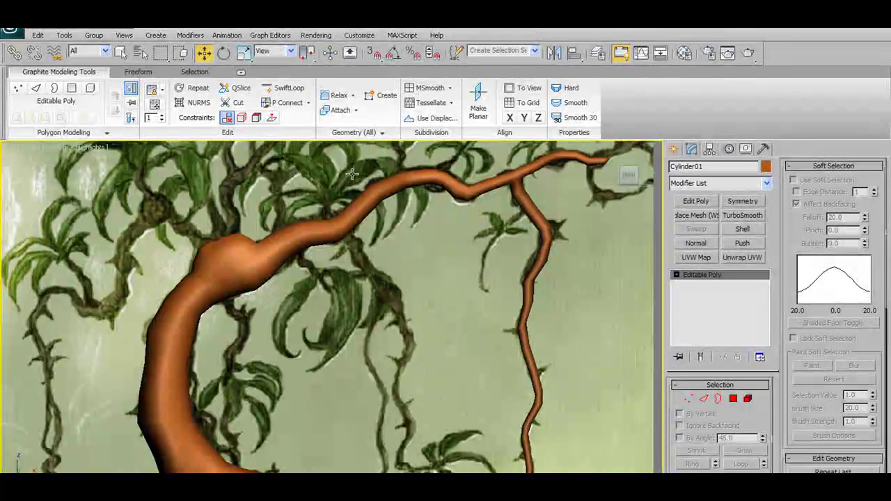
click(138, 72)
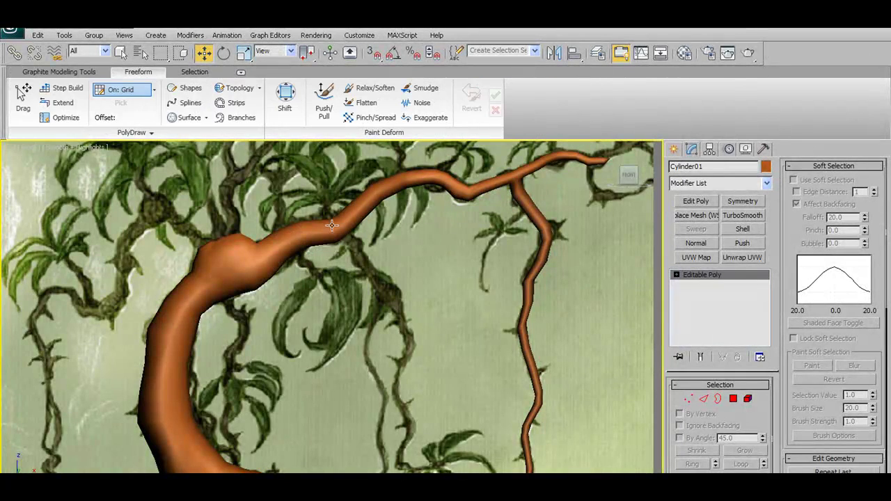
scroll(324, 276, down, 3)
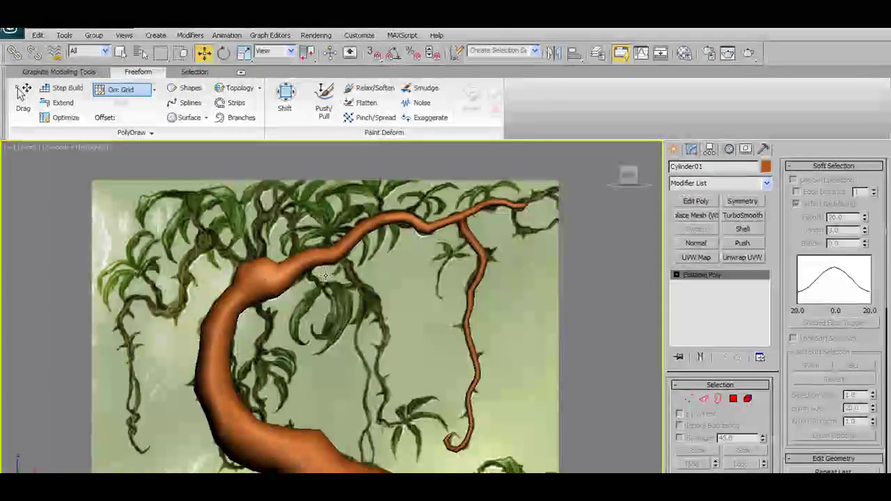
scroll(324, 276, up, 3)
mouse_move(360, 300)
middle_down()
mouse_move(394, 283)
mouse_move(357, 284)
middle_up()
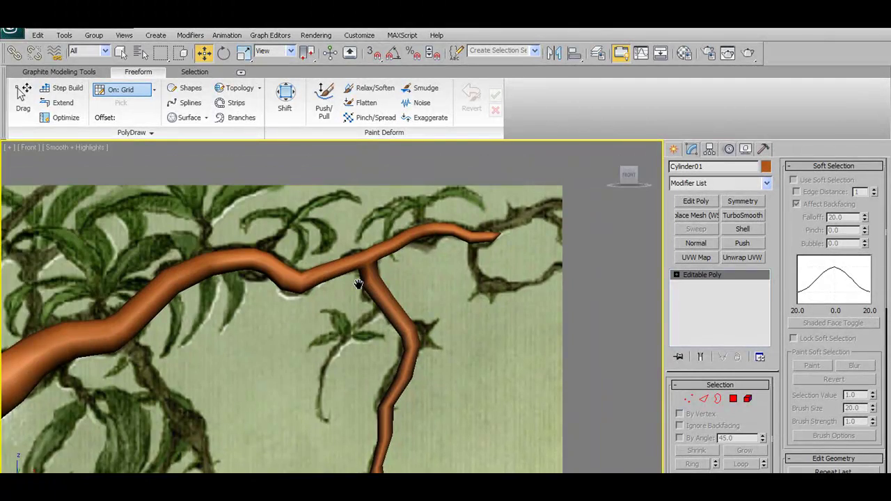
scroll(358, 284, up, 2)
middle_drag(488, 252, 469, 268)
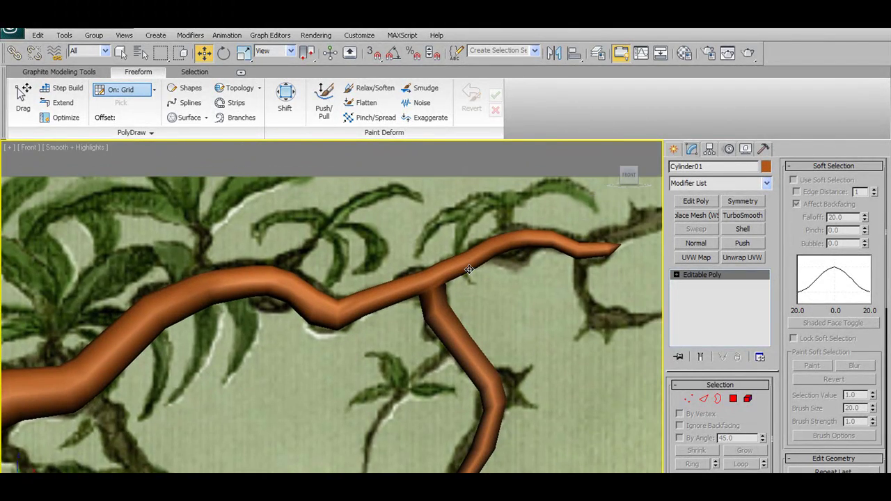
key(F4)
scroll(469, 271, up, 1)
scroll(469, 270, down, 2)
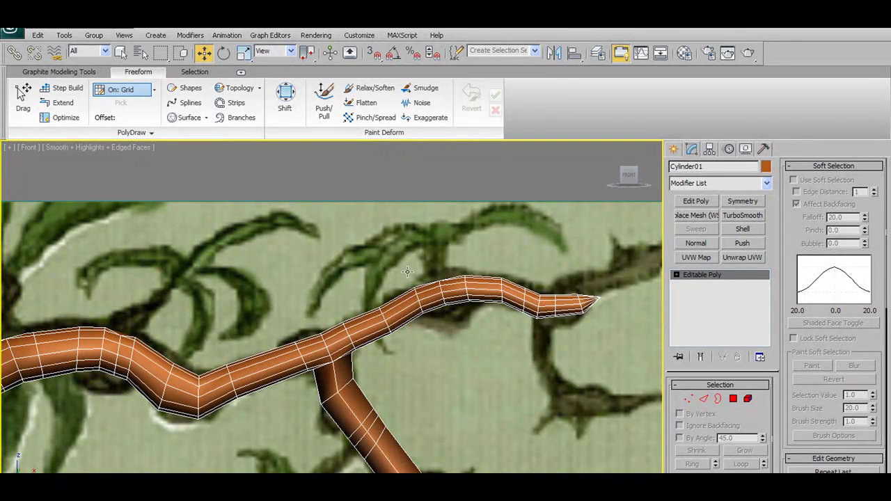
click(186, 102)
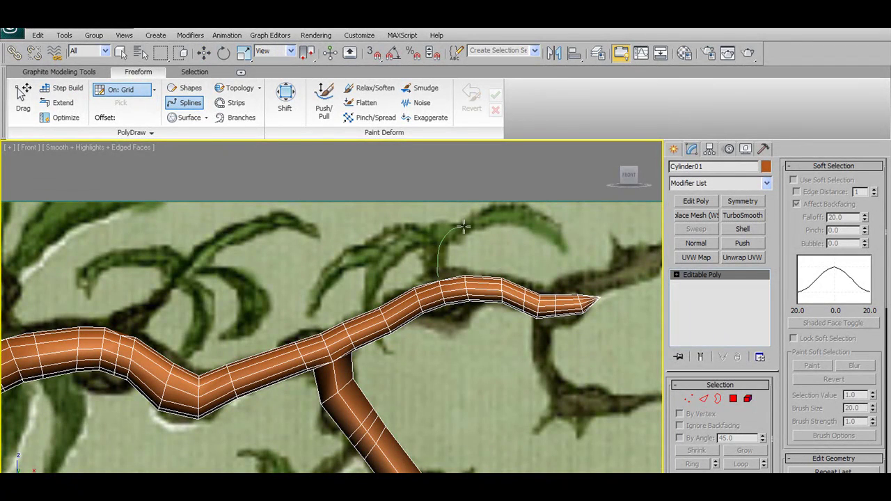
click(207, 54)
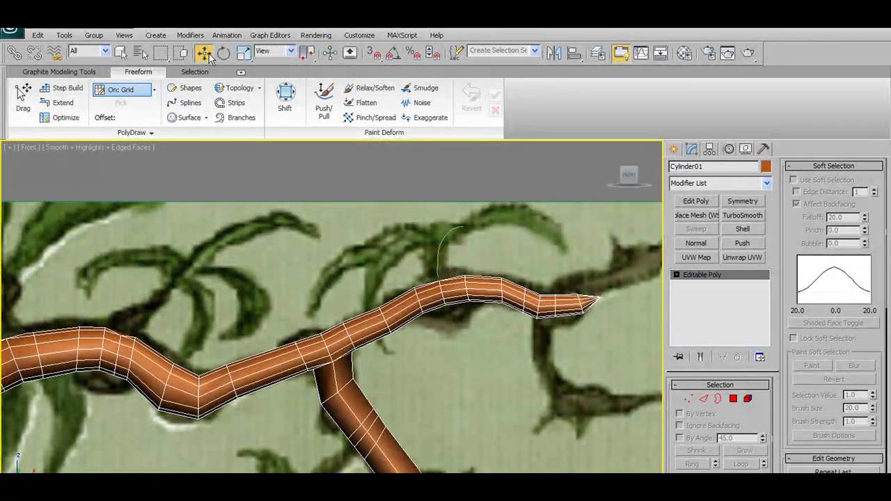
Step: Select the drawn spline to check it as a separate shape and reselect the branch mesh
click(443, 239)
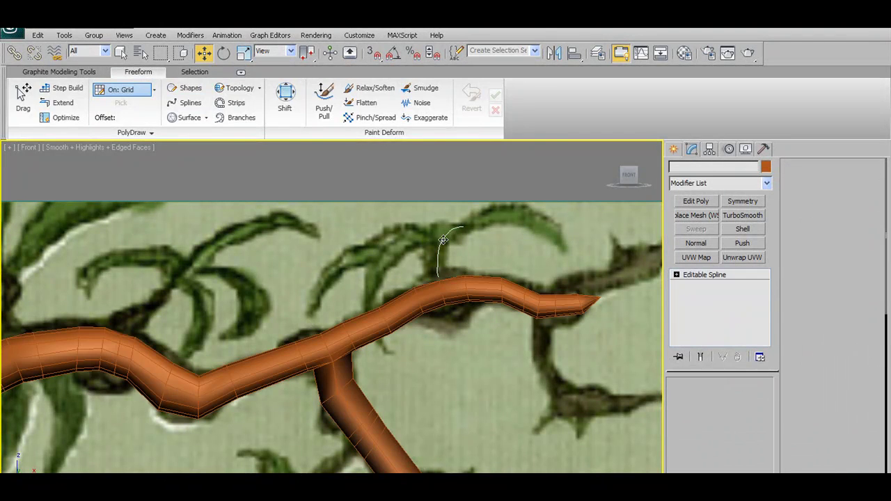
click(131, 72)
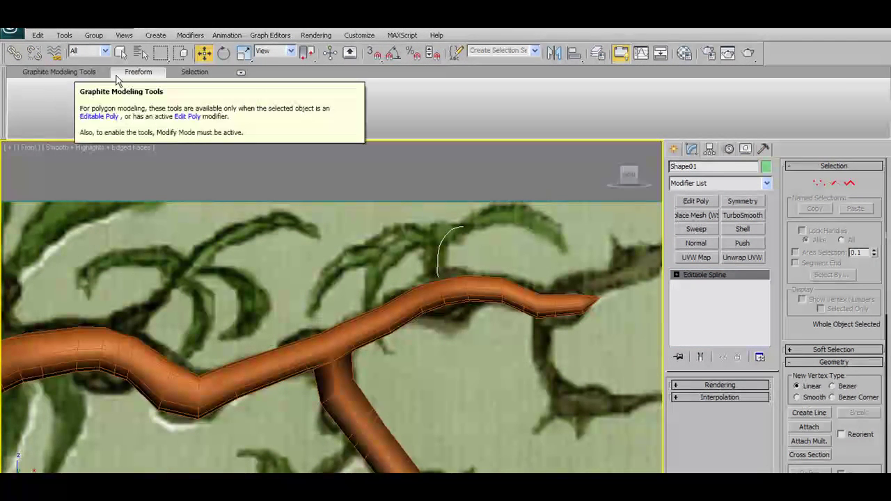
click(445, 294)
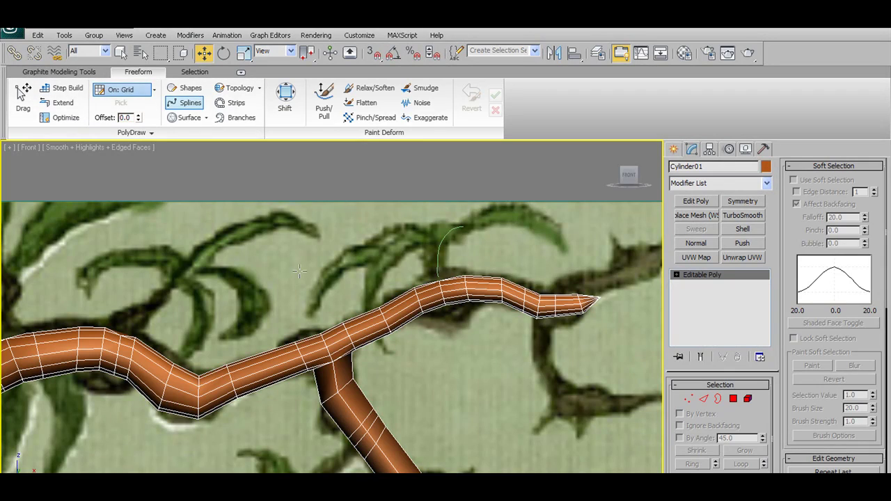
Step: Draw a second freehand spline from the upper branch's hump up to the centre of the neighbouring leaf tuft
scroll(426, 262, down, 8)
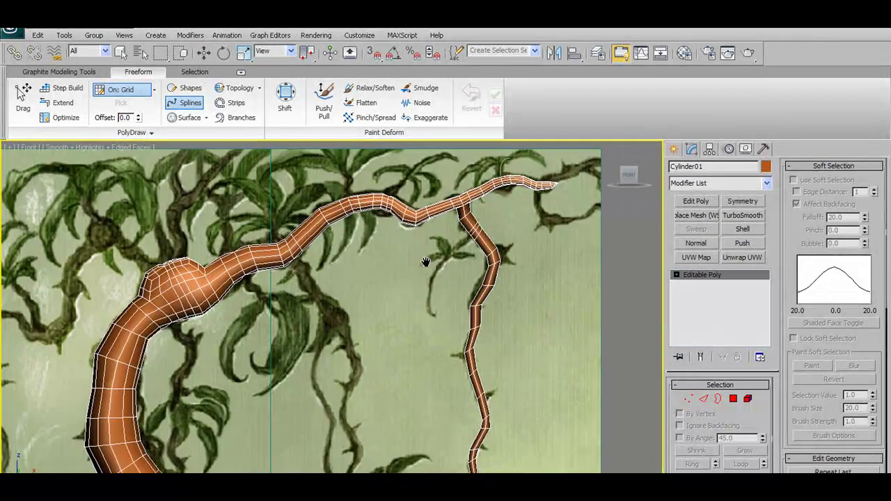
middle_drag(426, 262, 439, 287)
scroll(320, 292, up, 2)
middle_drag(320, 292, 362, 351)
scroll(362, 351, up, 3)
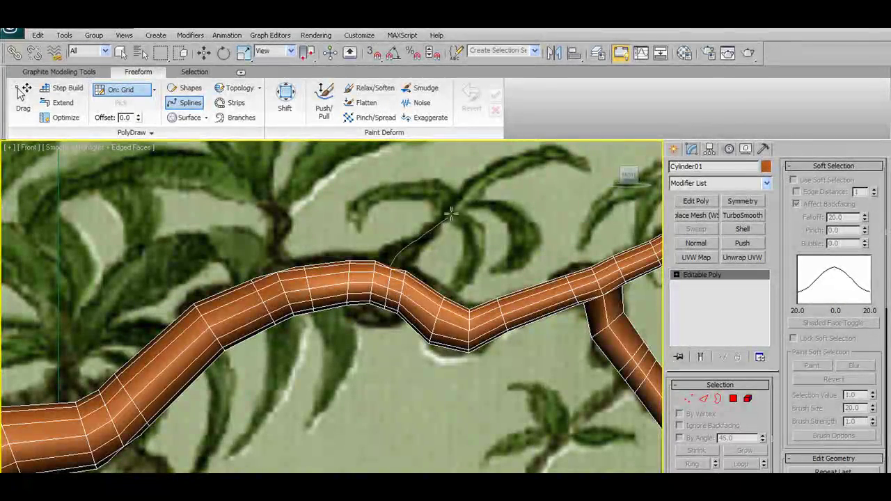
scroll(440, 209, down, 5)
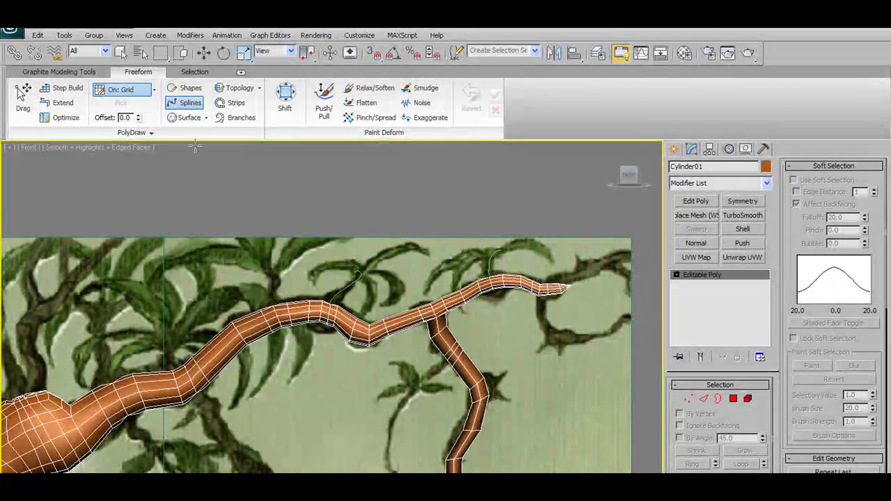
click(204, 52)
scroll(354, 295, up, 2)
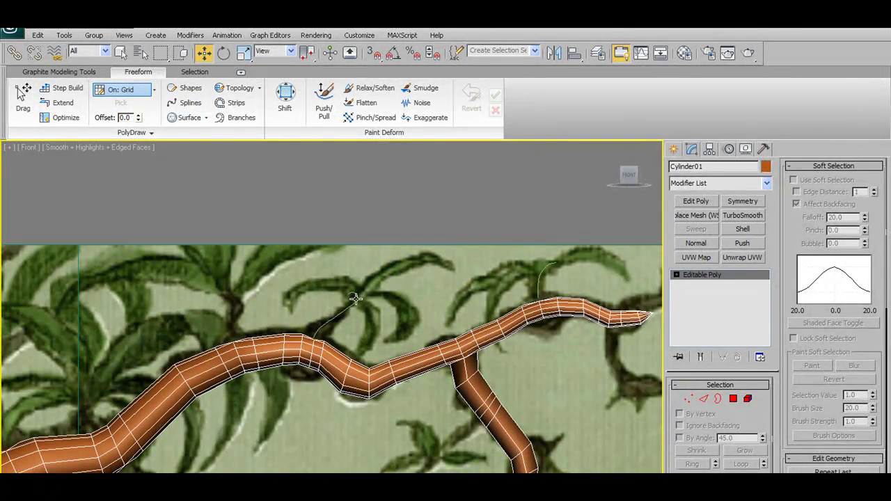